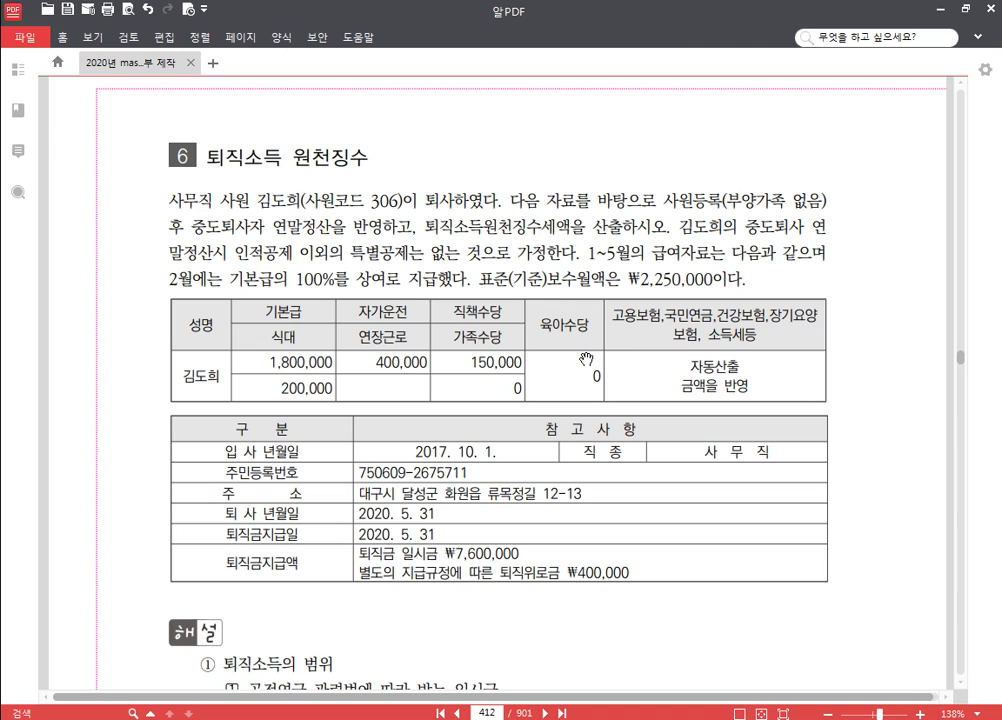
Review the 퇴직소득 원천징수 problem in the PDF, including the pay table, employment dates, retirement payment details and explanation.
scroll(655, 405, "down", 3)
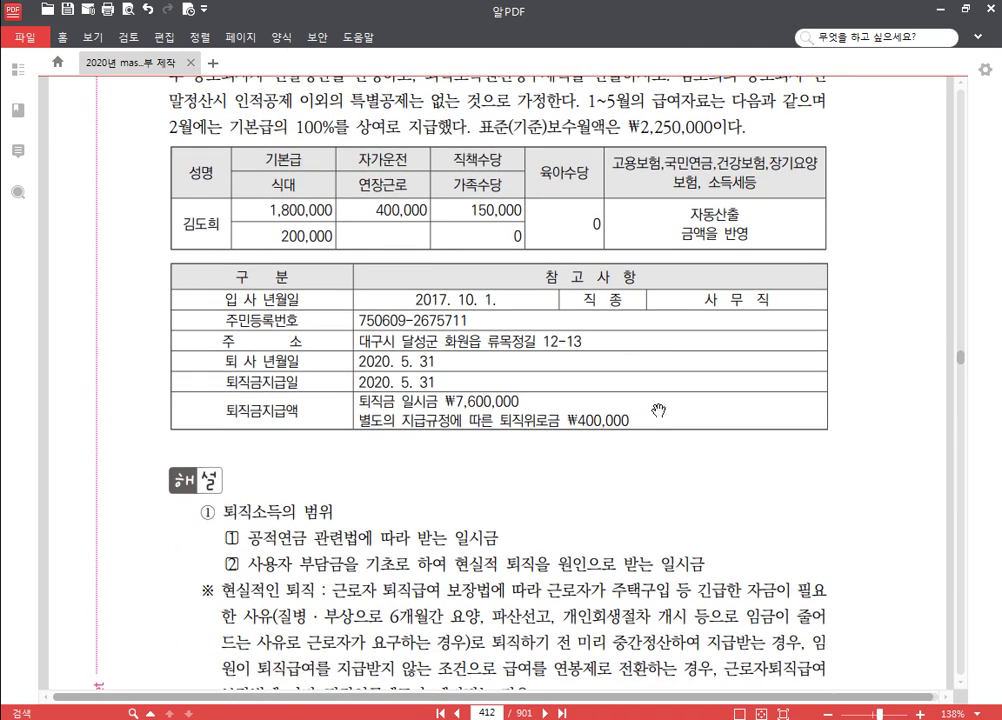
scroll(665, 440, "down", 1)
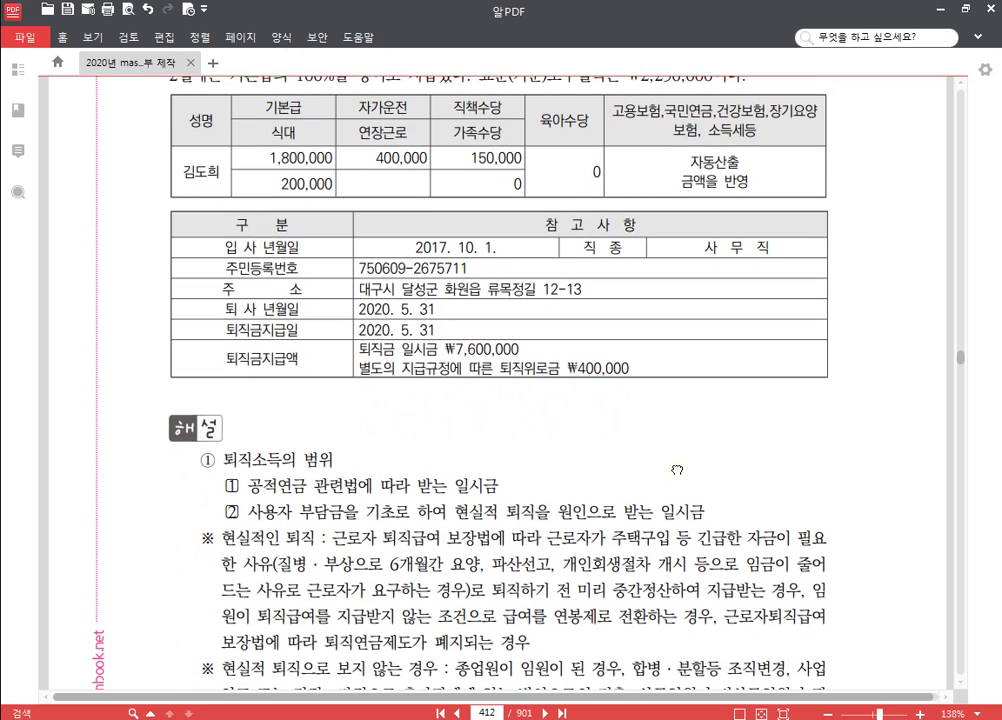
left_click_drag(677, 470, 678, 462)
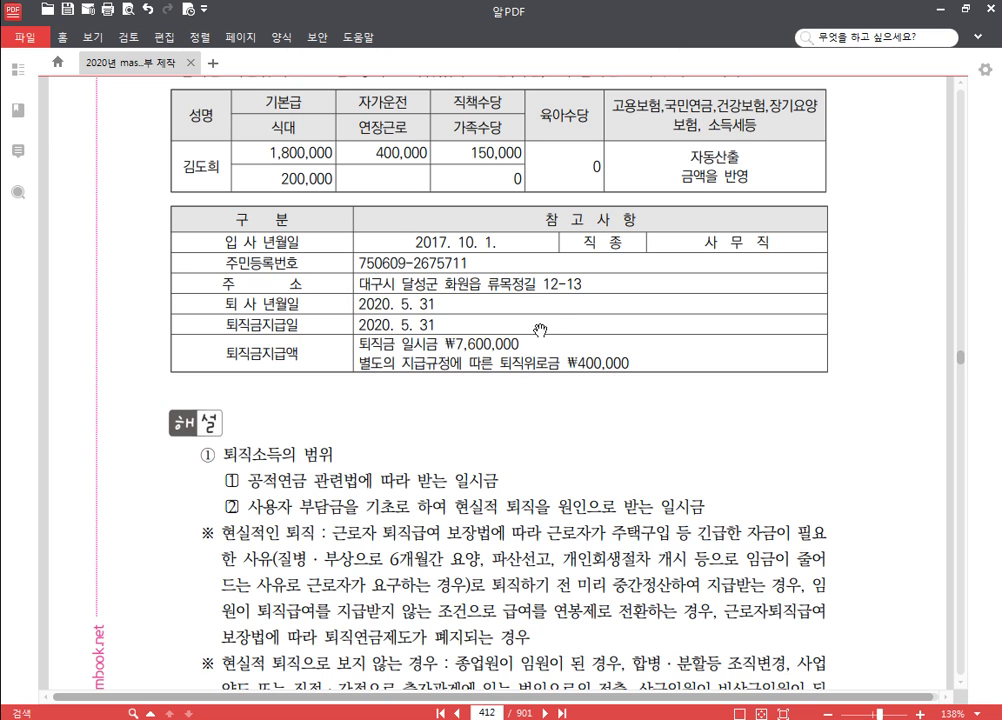
left_click_drag(478, 209, 566, 390)
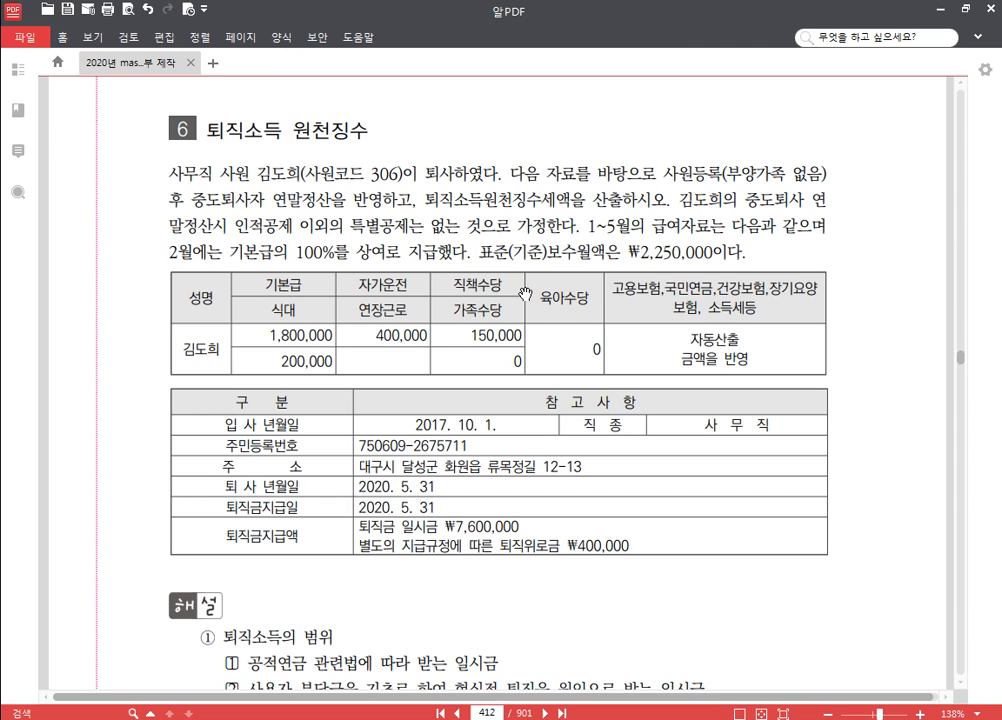
scroll(410, 322, "down", 1)
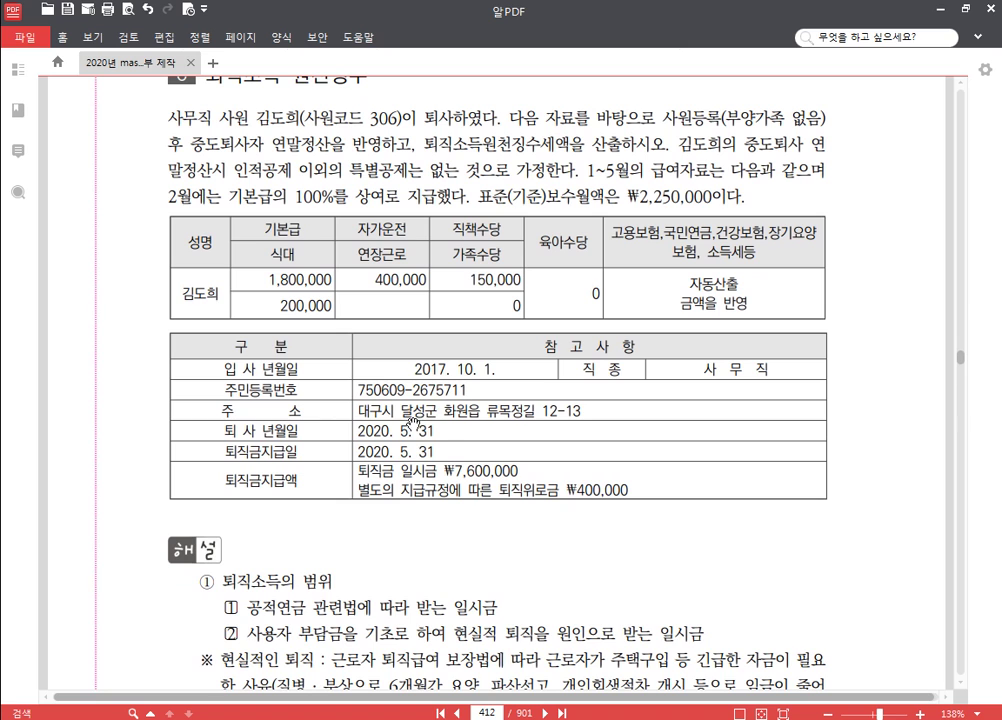
Switch to KcLep, open 사원등록 and add employee code 306 with the employee's name.
key("alt+Tab")
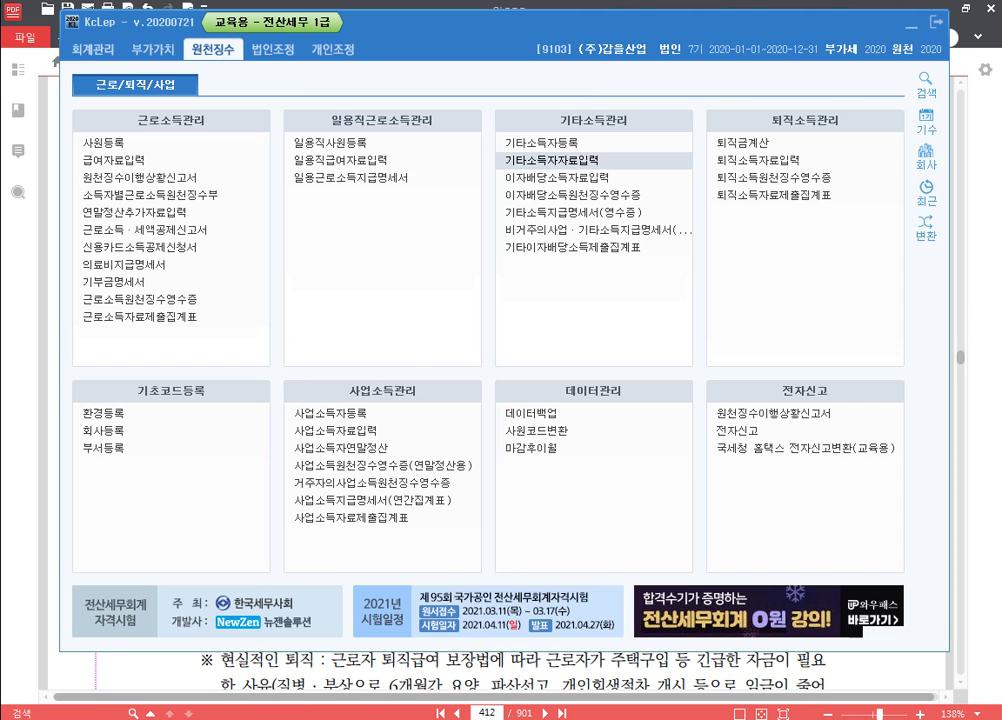
key("Return")
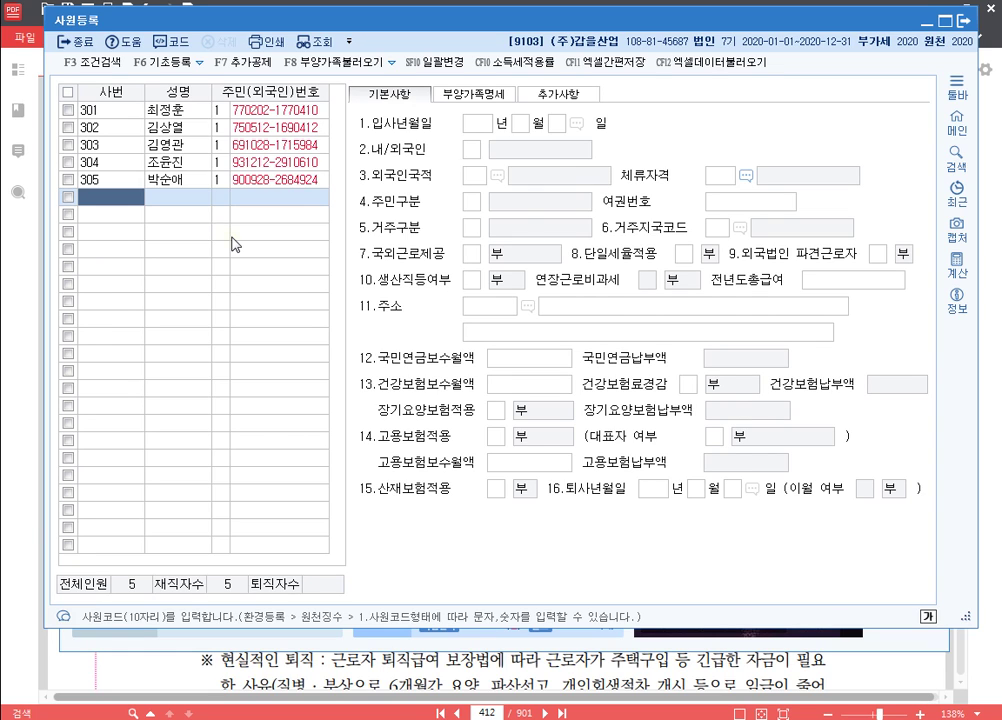
type("306")
key("Return")
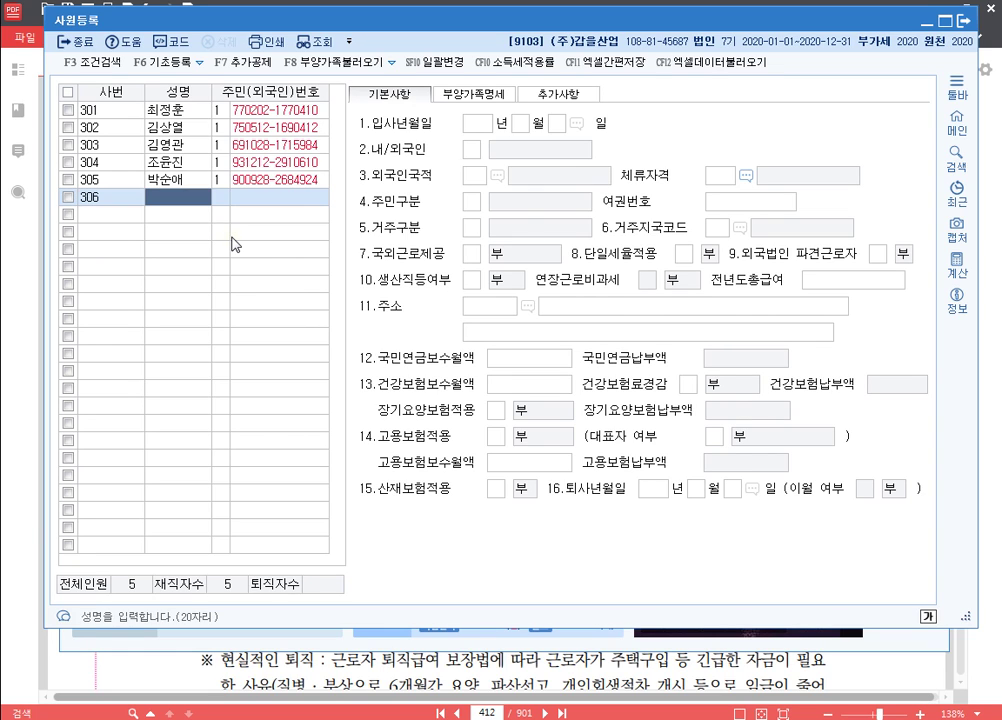
type("김도희")
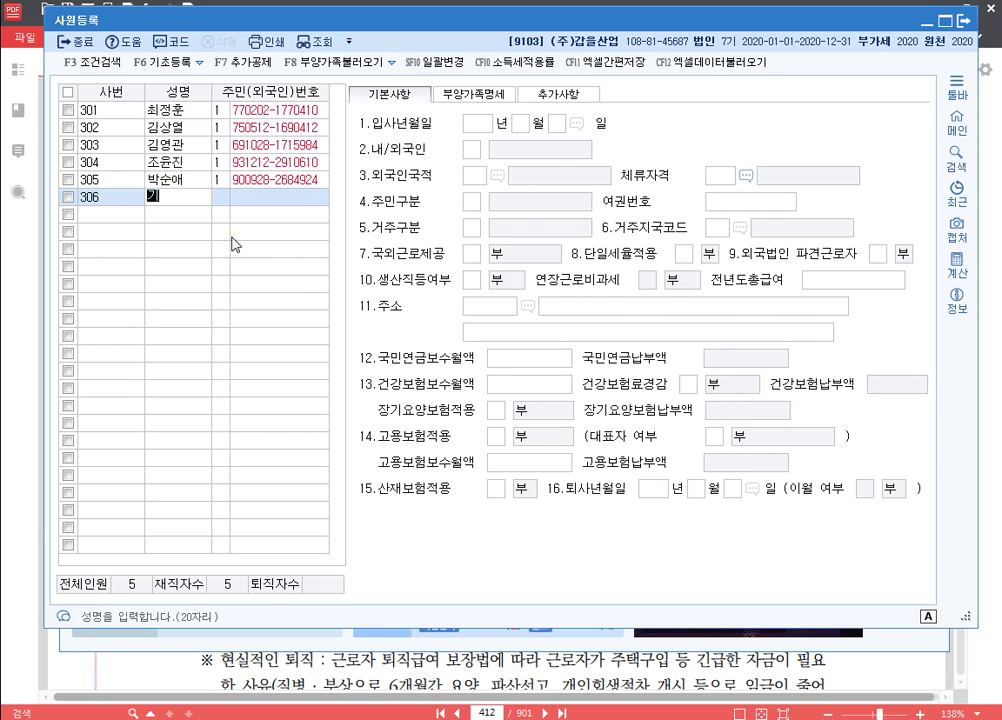
key("Return")
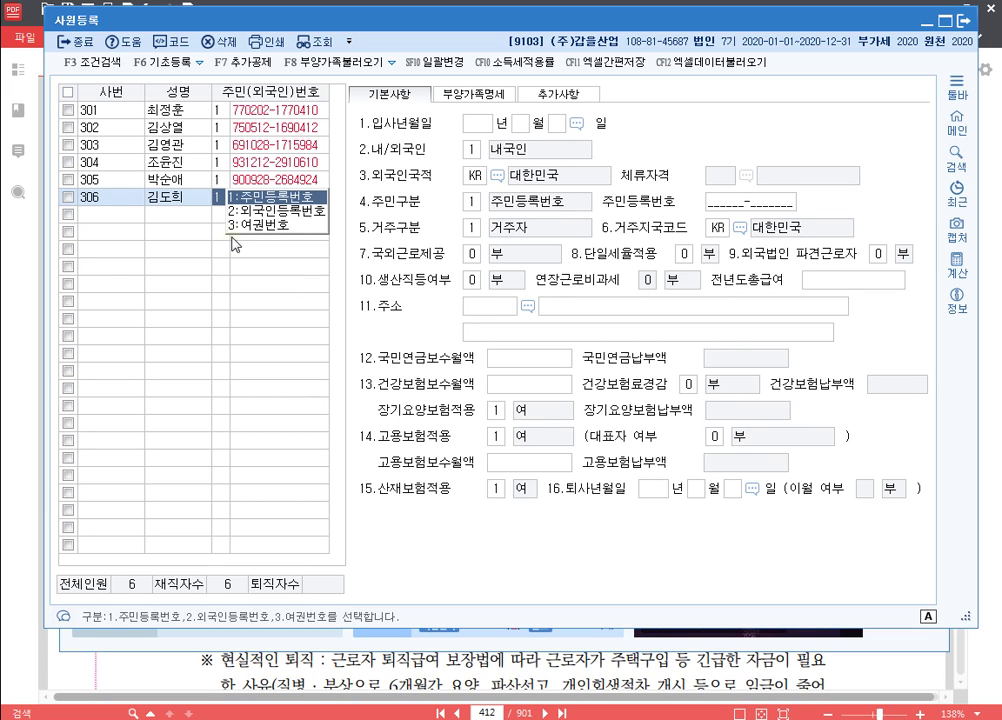
Keep 주민등록번호 as employee 306's ID type and enter the resident registration number.
key("Return")
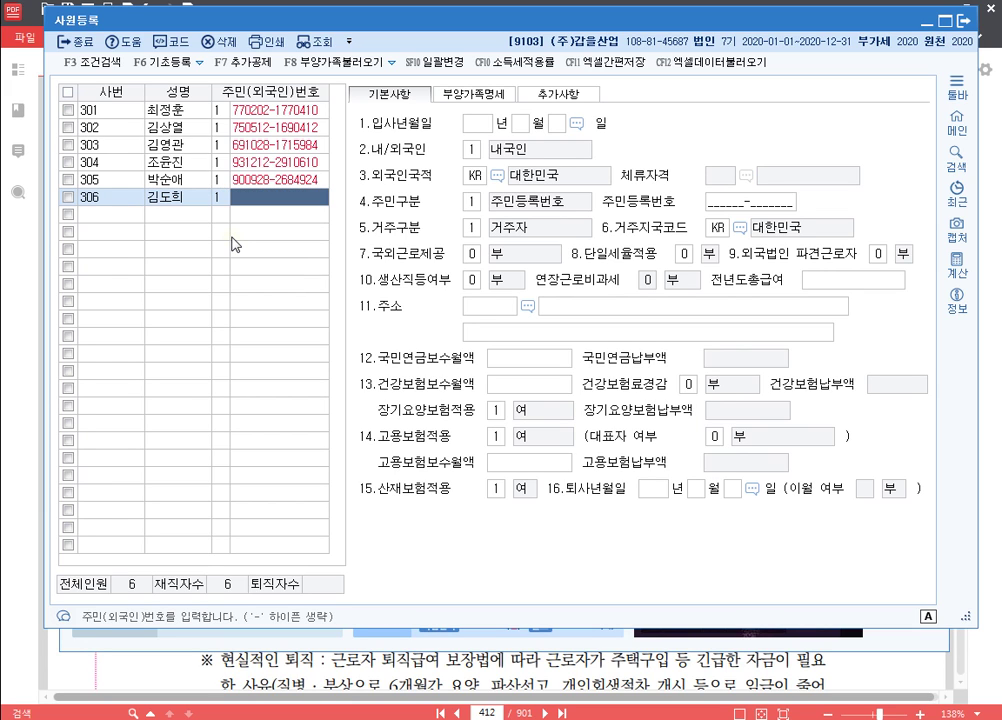
type("7506")
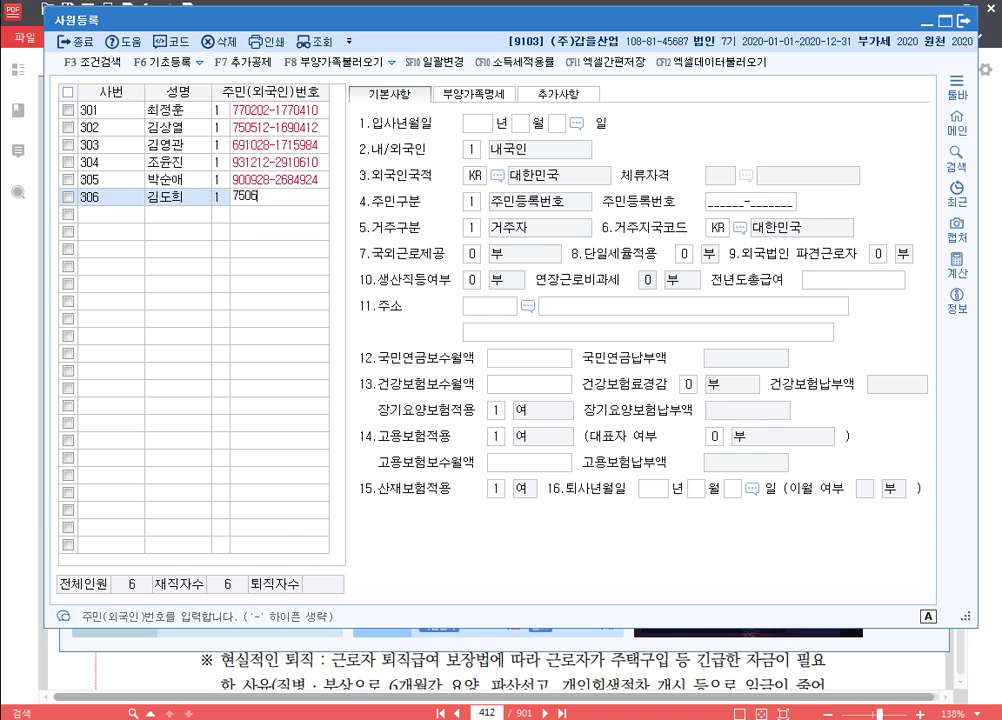
type("092675771")
key("Return")
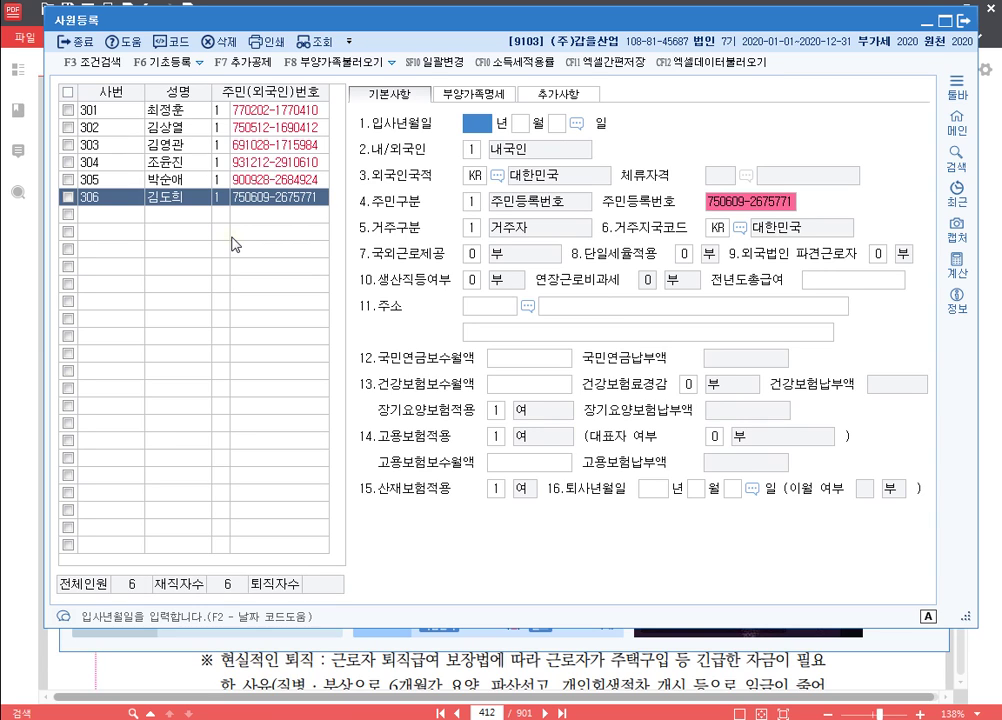
Set the hire date (입사년월일) to 2017-10-1 and accept the default nationality, residency and production-worker settings.
type("201710")
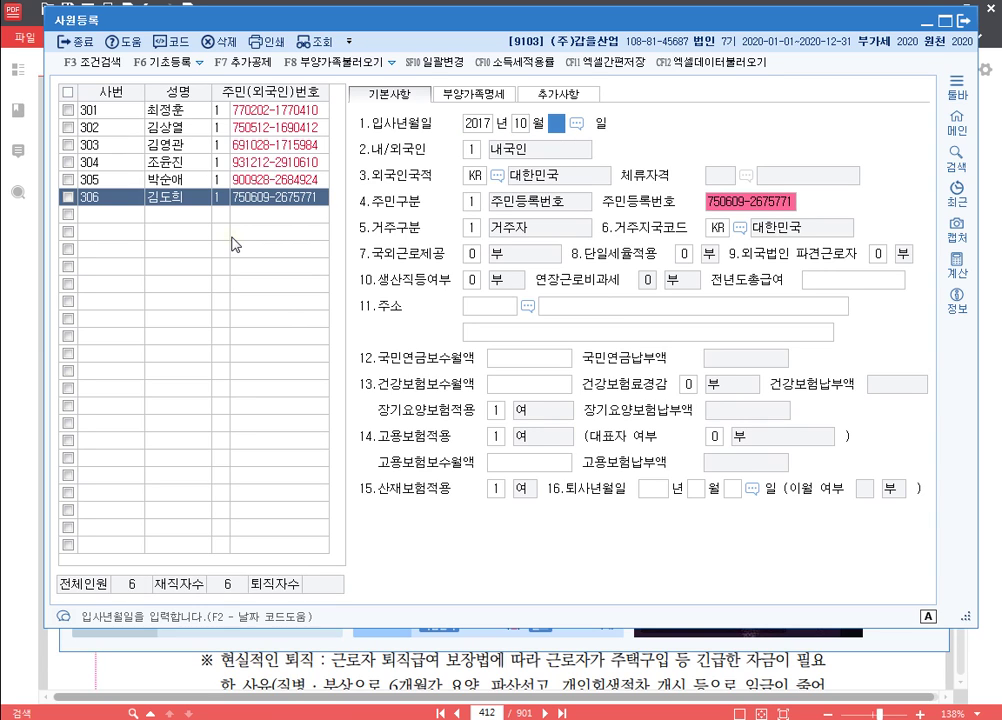
type("1")
key("Return")
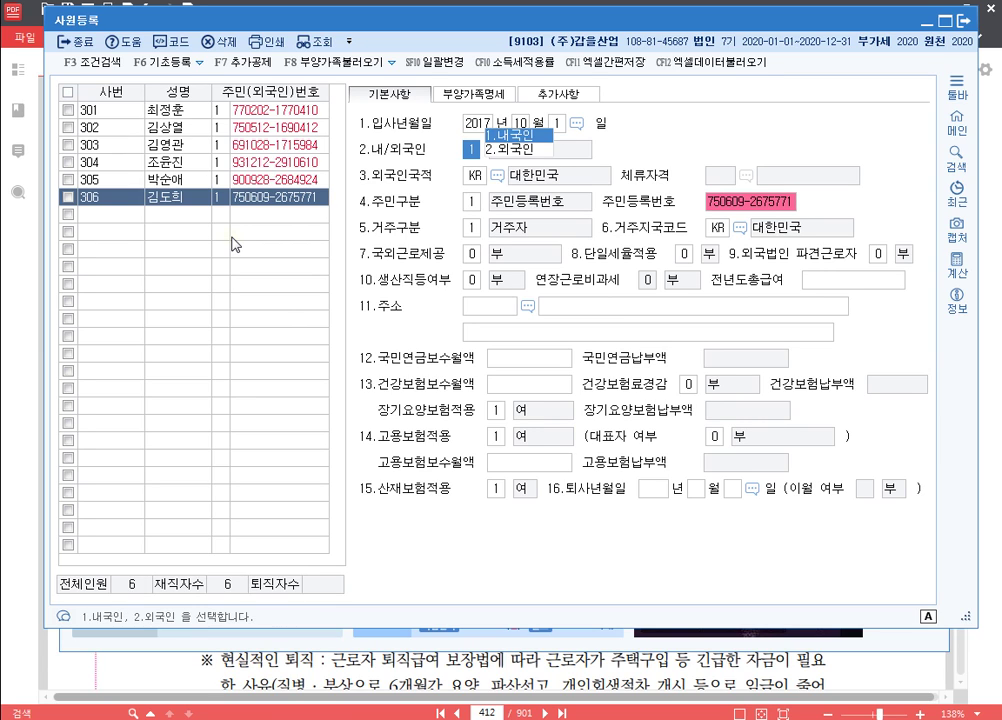
key("Return")
key("Return")
key("Return")
key("Return")
key("Return")
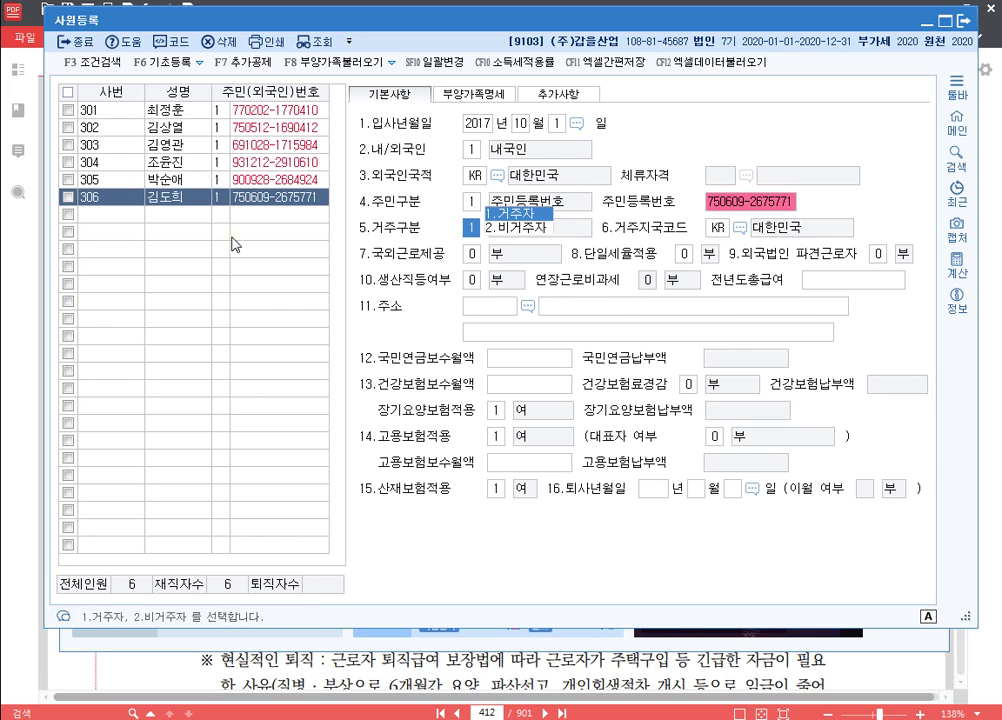
key("Return")
key("Return")
key("Return")
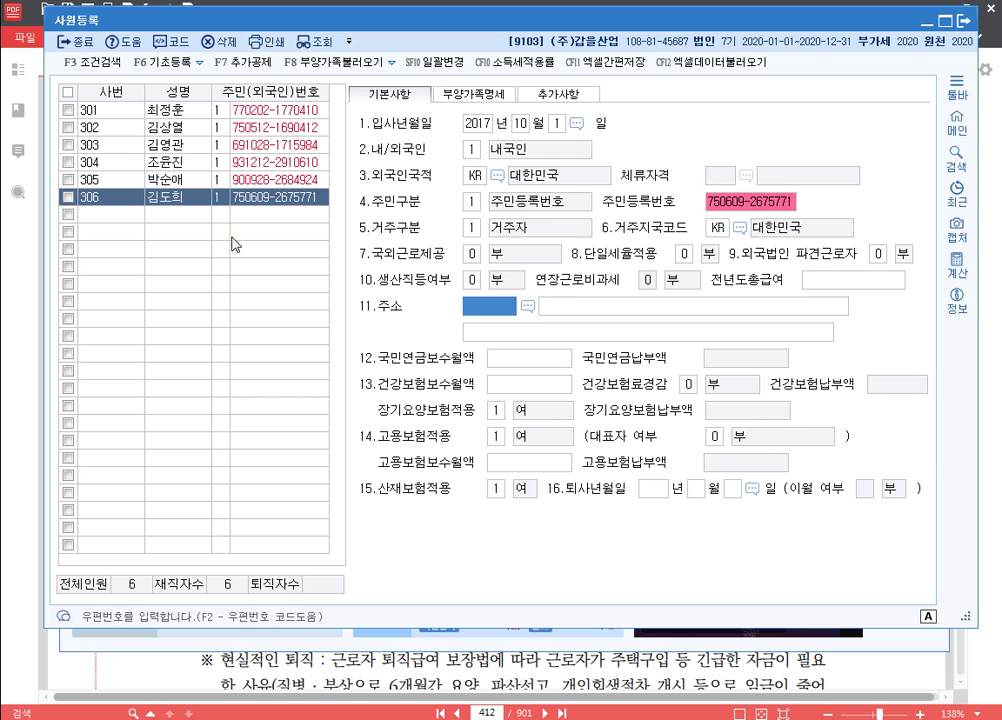
Look up the employee's street address in the postal code search and fill in the matching road-name address.
key("F2")
type("류목저")
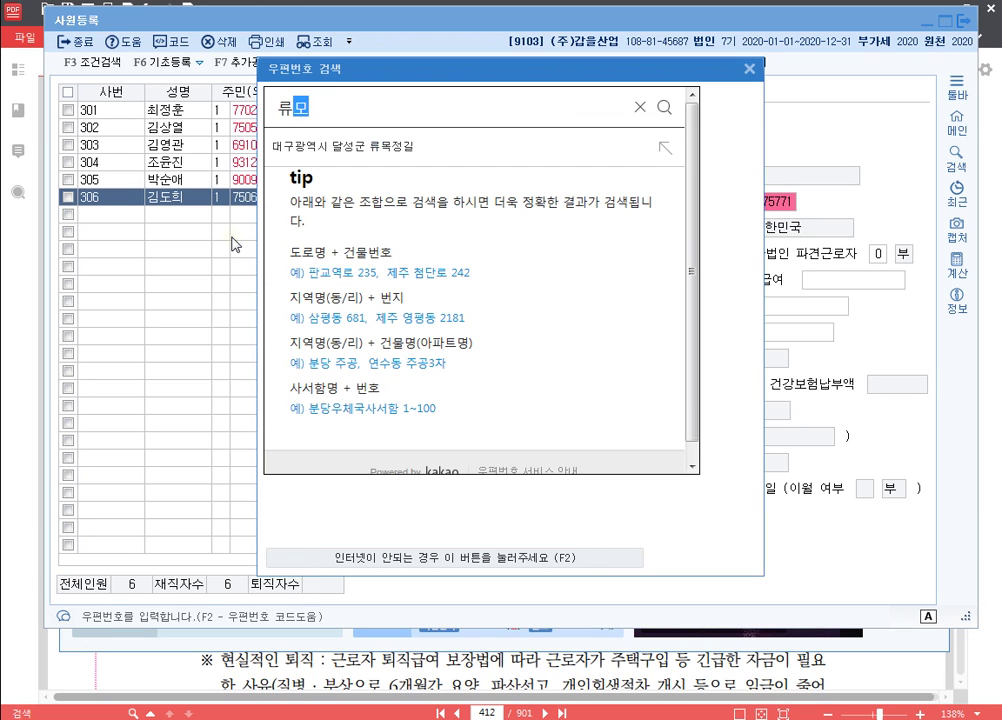
type("길 12-13")
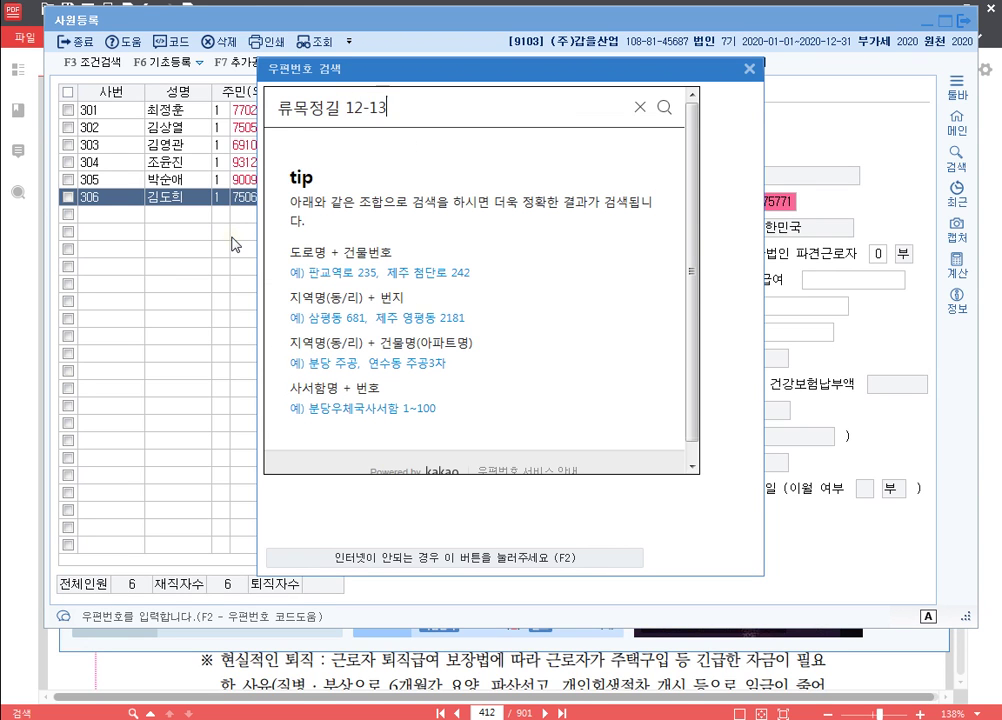
key("Return")
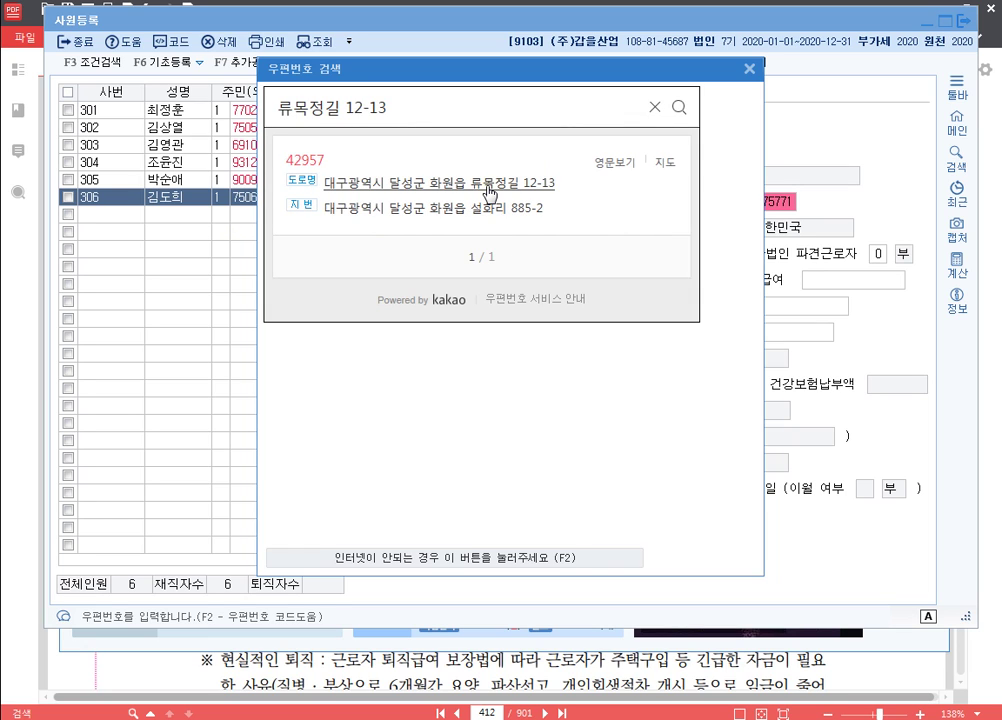
left_click(488, 186)
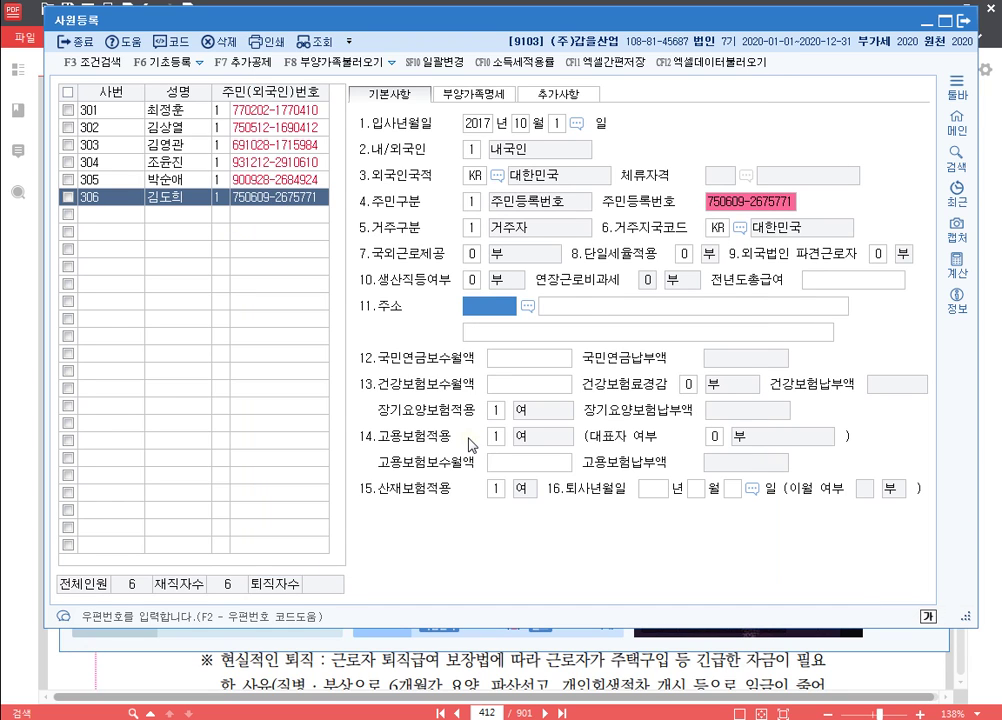
key("Return")
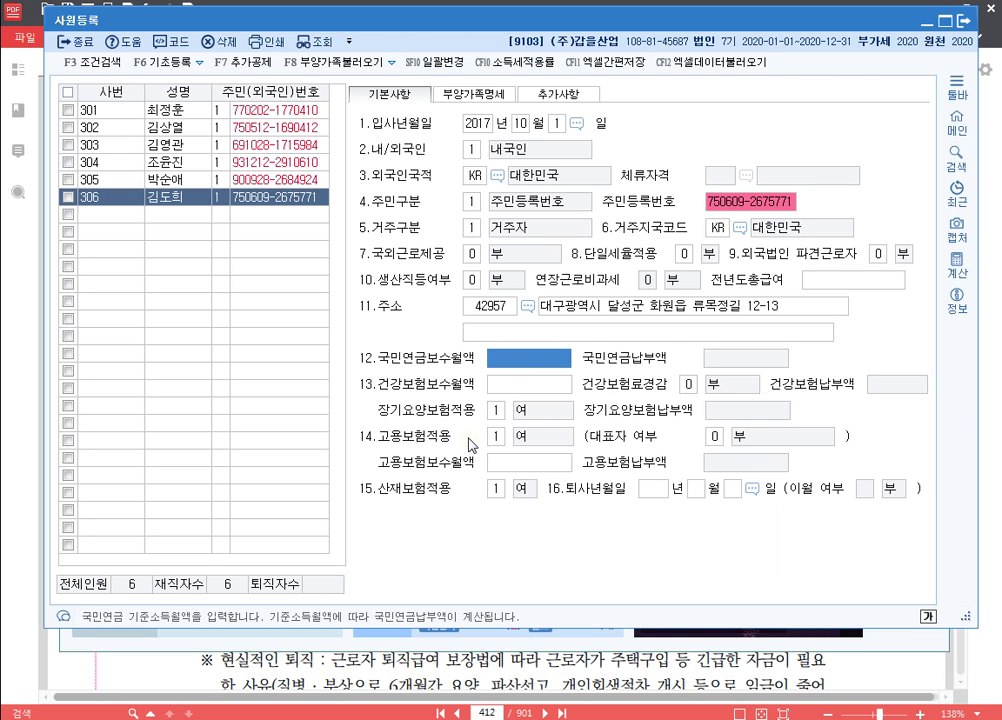
Set 국민연금보수월액 and 건강보험보수월액 to 2,250,000, keeping the default health, long-term care and employment insurance options.
type("2250000")
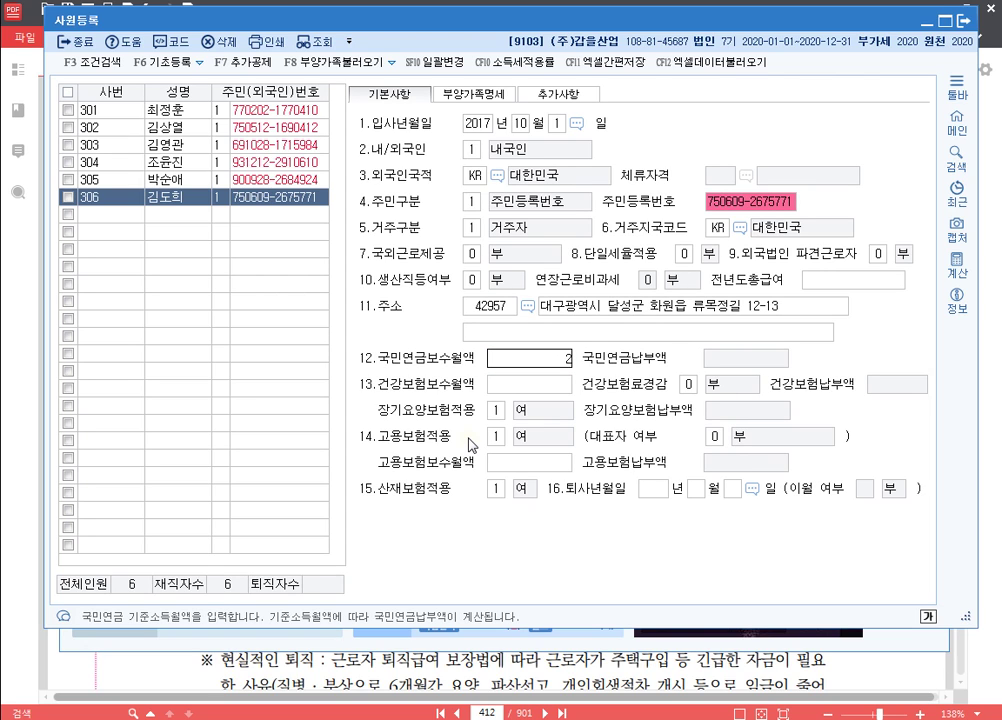
key("Return")
type("2250000")
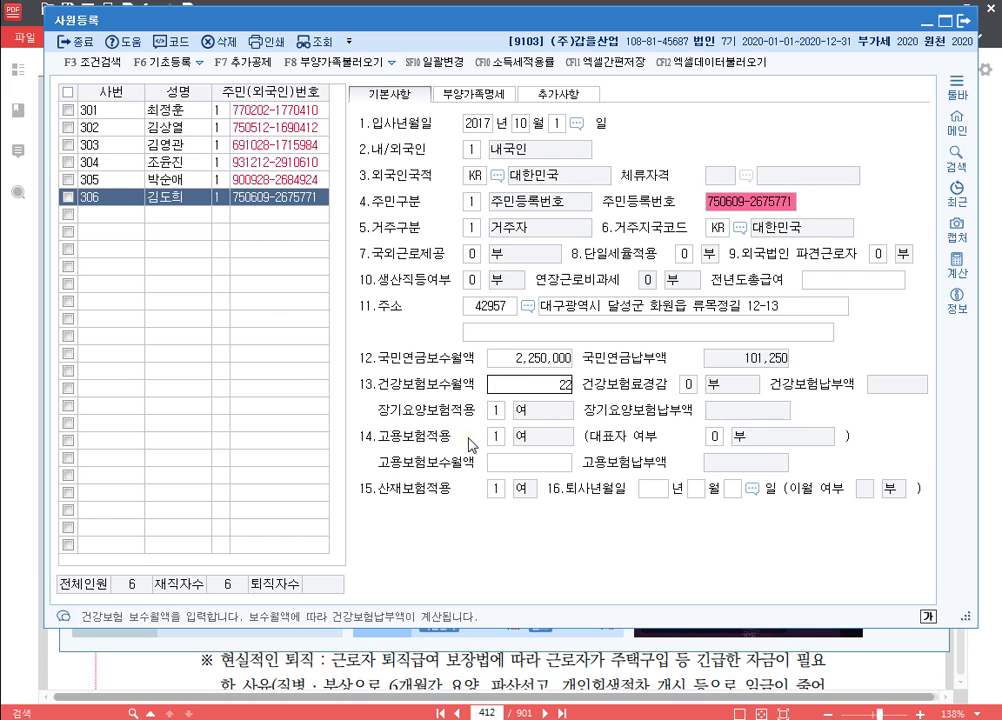
key("Return")
key("Return")
key("Return")
key("Return")
key("Return")
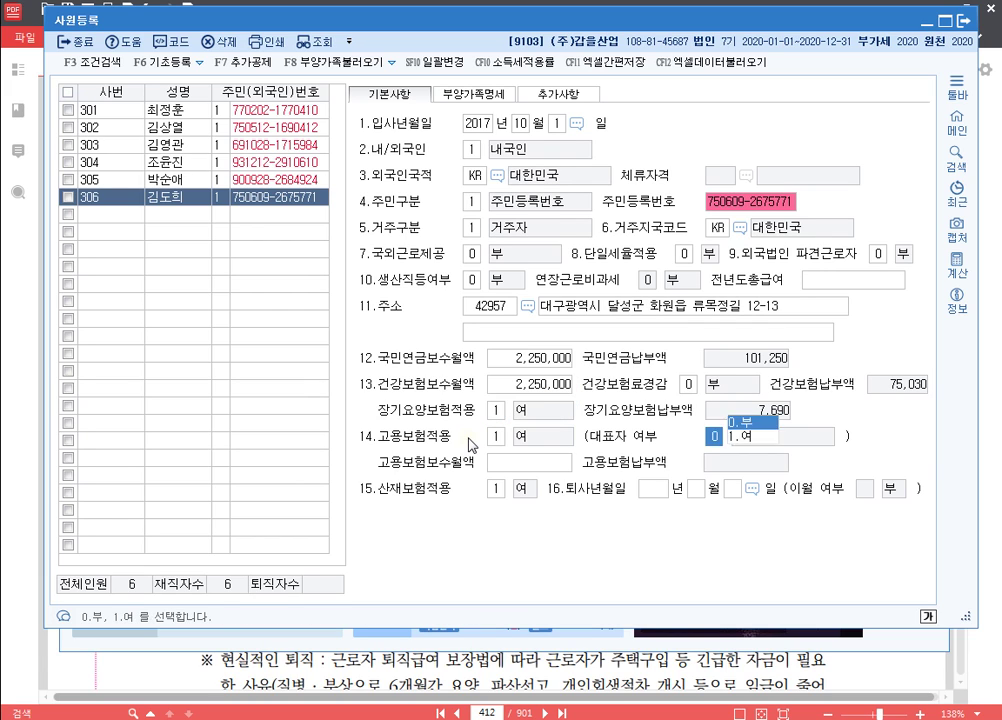
Set 고용보험보수월액 to 2,250,000, keep 산재보험적용 at 여 and leave the resignation date blank.
type("2,250,000")
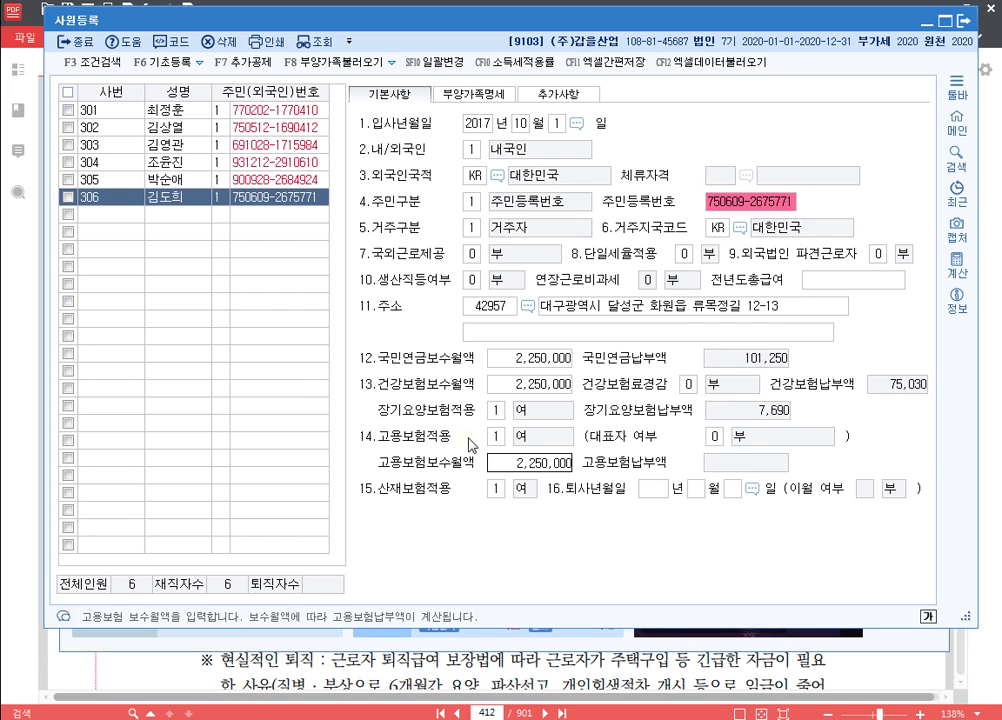
key("Return")
key("Return")
key("Return")
key("Return")
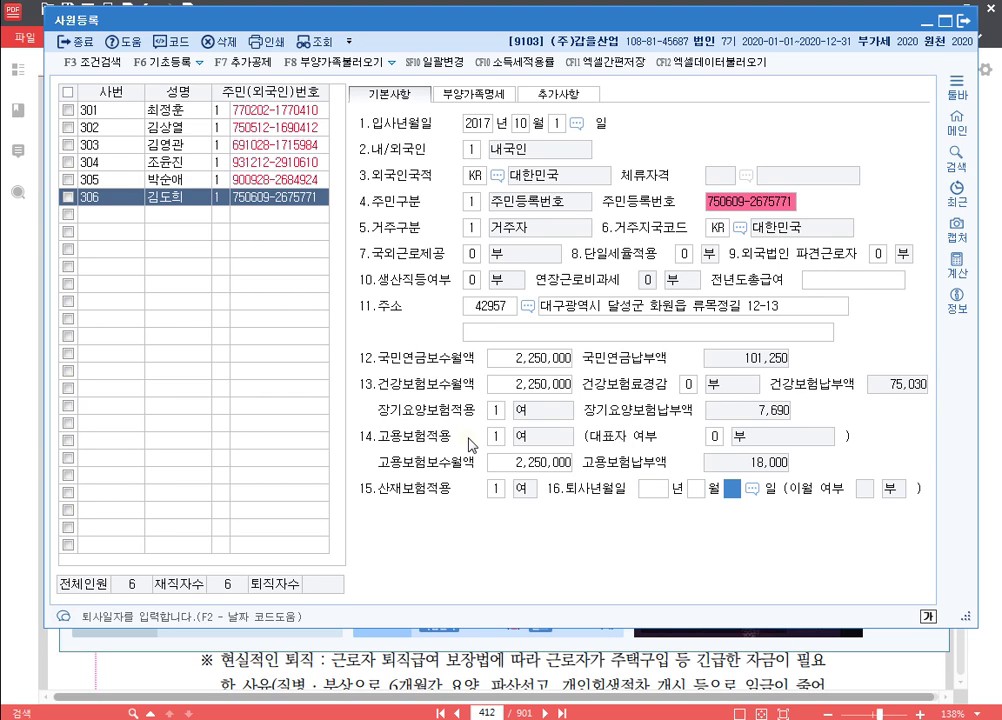
key("Return")
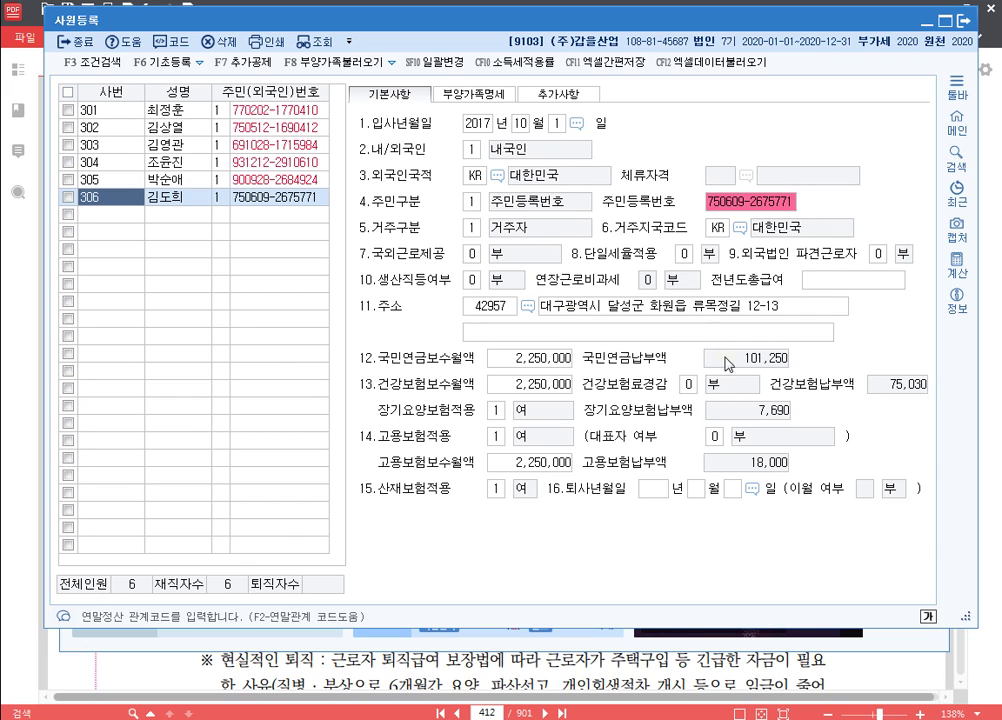
Check employee 306's dependants (부양가족명세) and basic details, and close 사원등록.
left_click(484, 96)
left_click(362, 92)
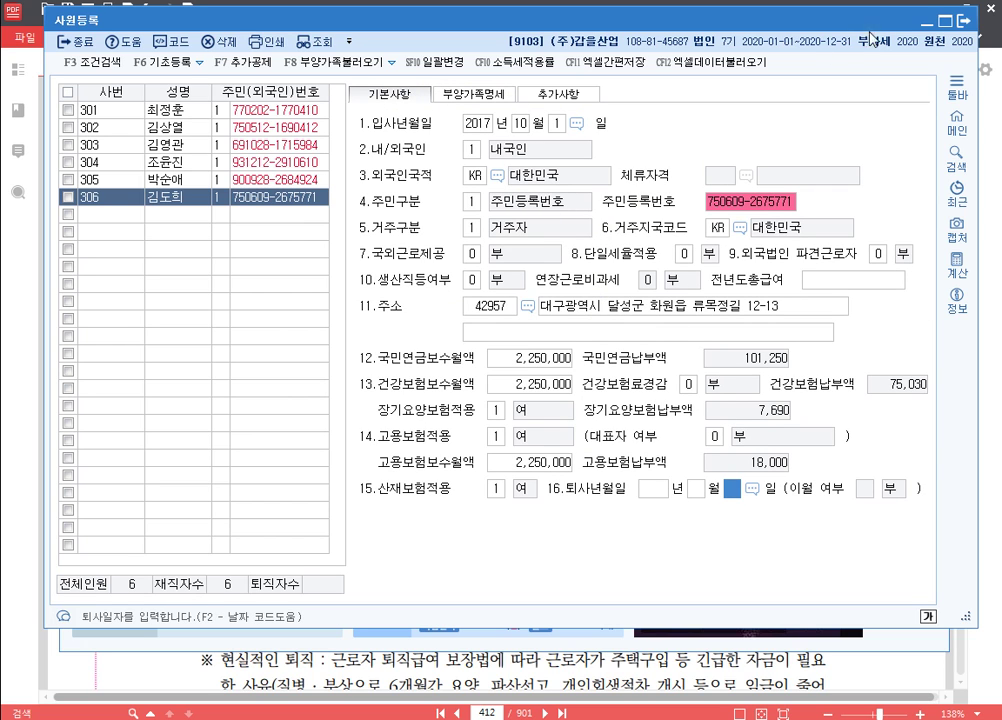
left_click(965, 24)
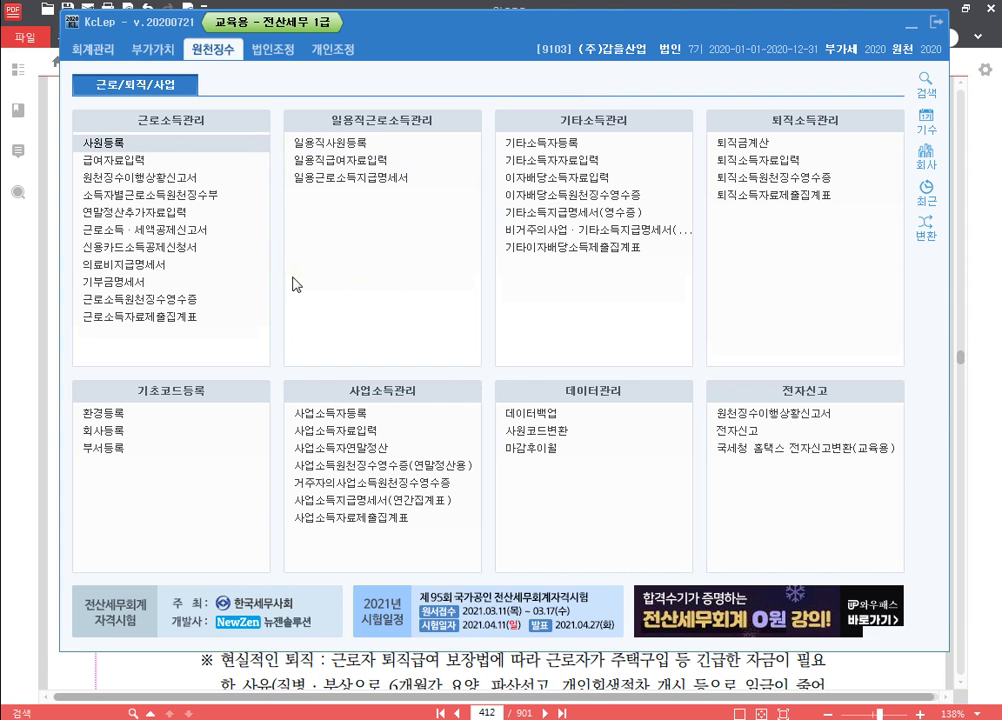
Open 급여자료입력 and load the payroll for January 2020 with payment date 2020-01-31.
left_click(176, 164)
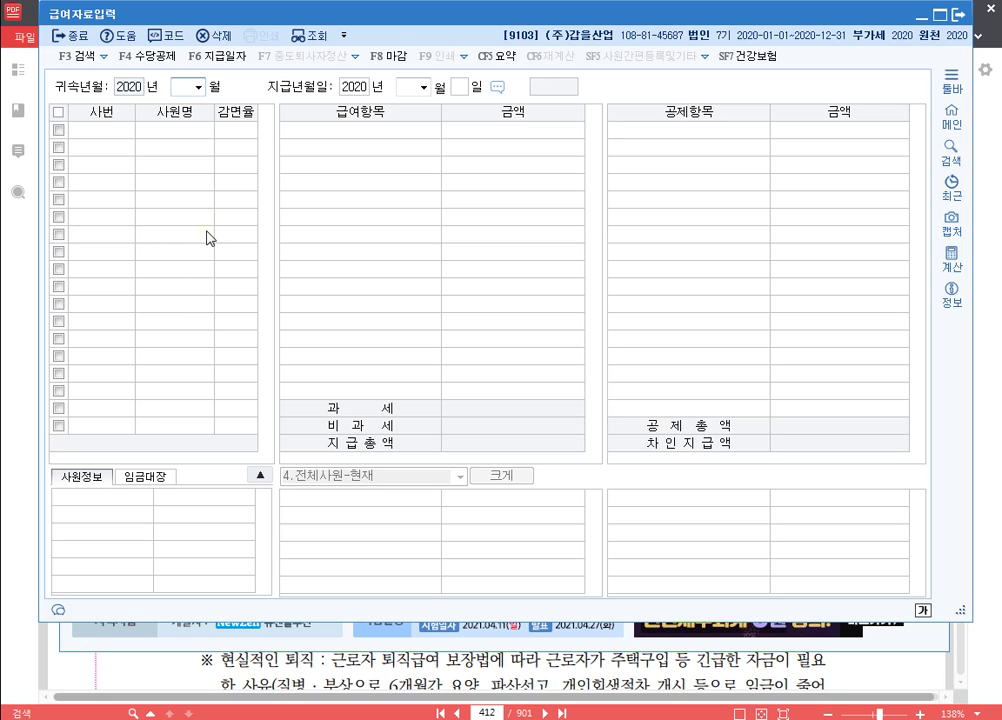
type("1")
key("Return")
key("Return")
key("Return")
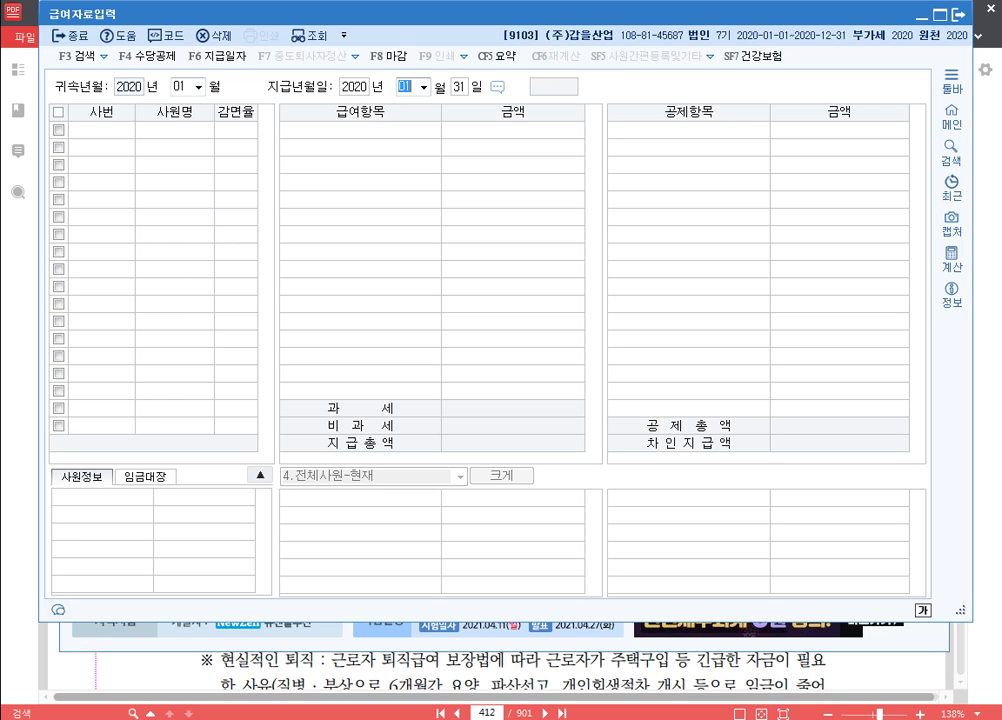
key("Return")
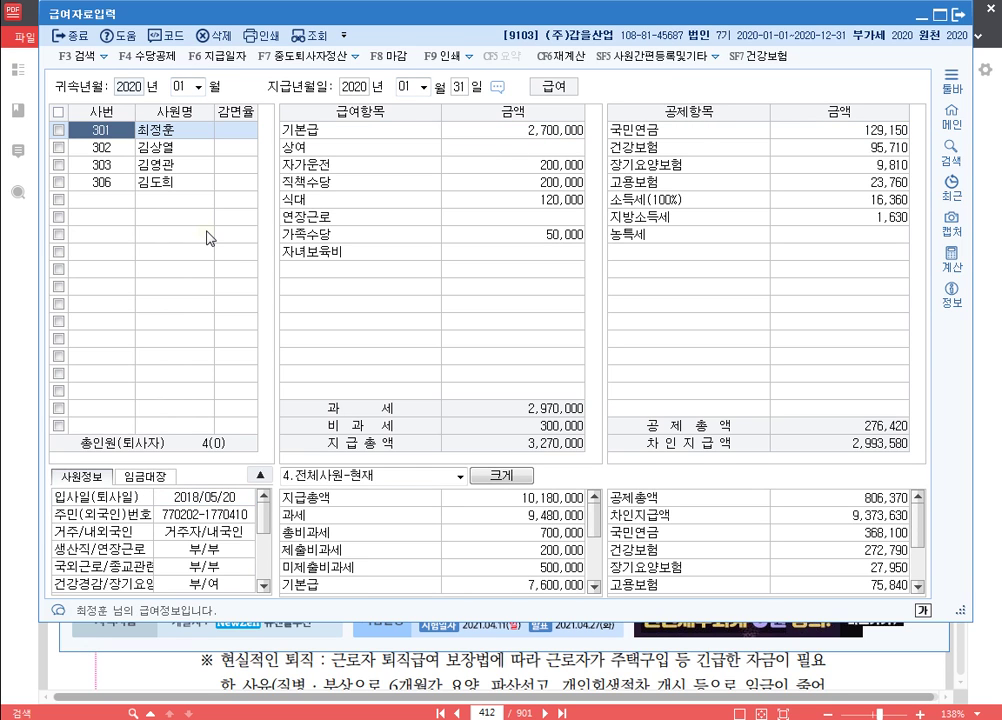
For employee 306, enter the January 기본급 as 1,800,000 and 자가운전 as 400,000, leaving 상여 blank.
left_click(160, 182)
left_click(490, 132)
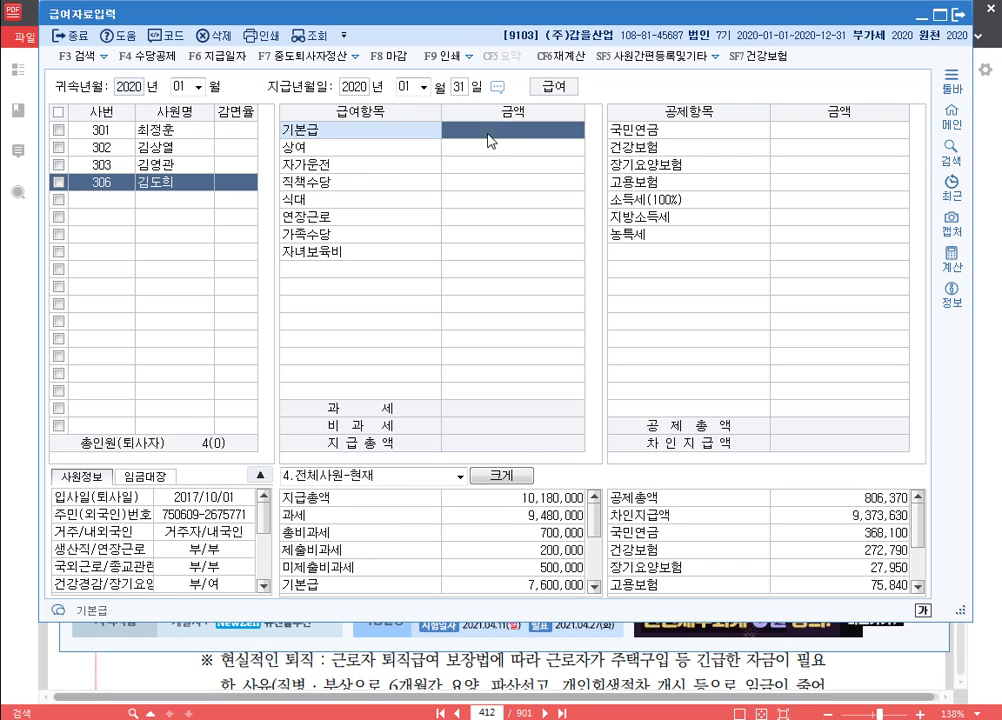
type("1800000")
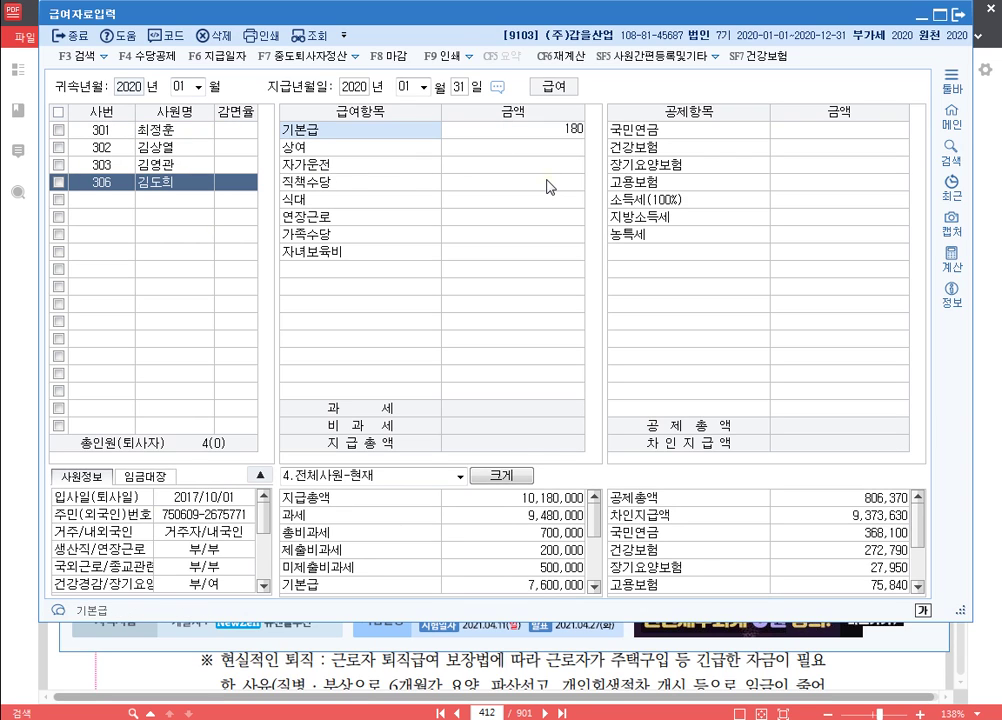
key("Return")
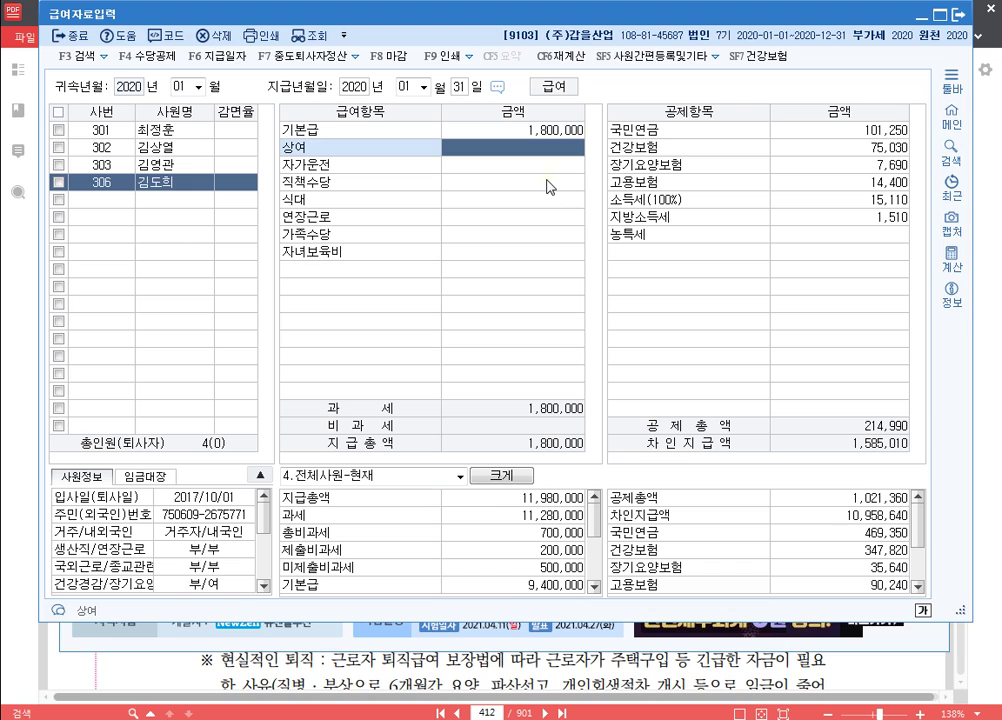
key("Return")
type("4000000")
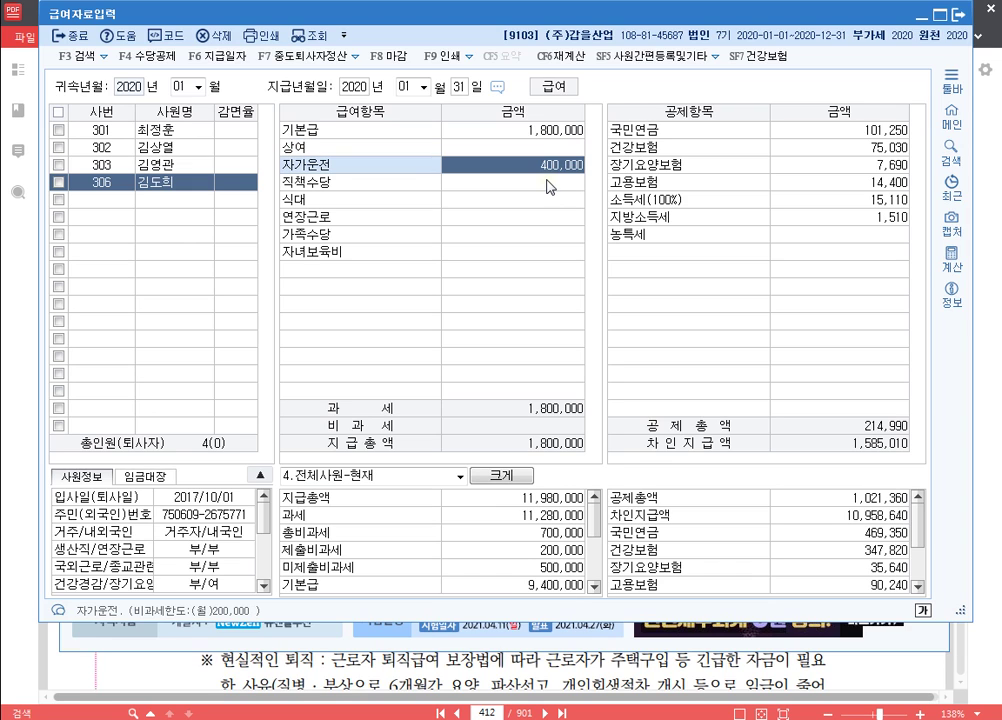
key("Return")
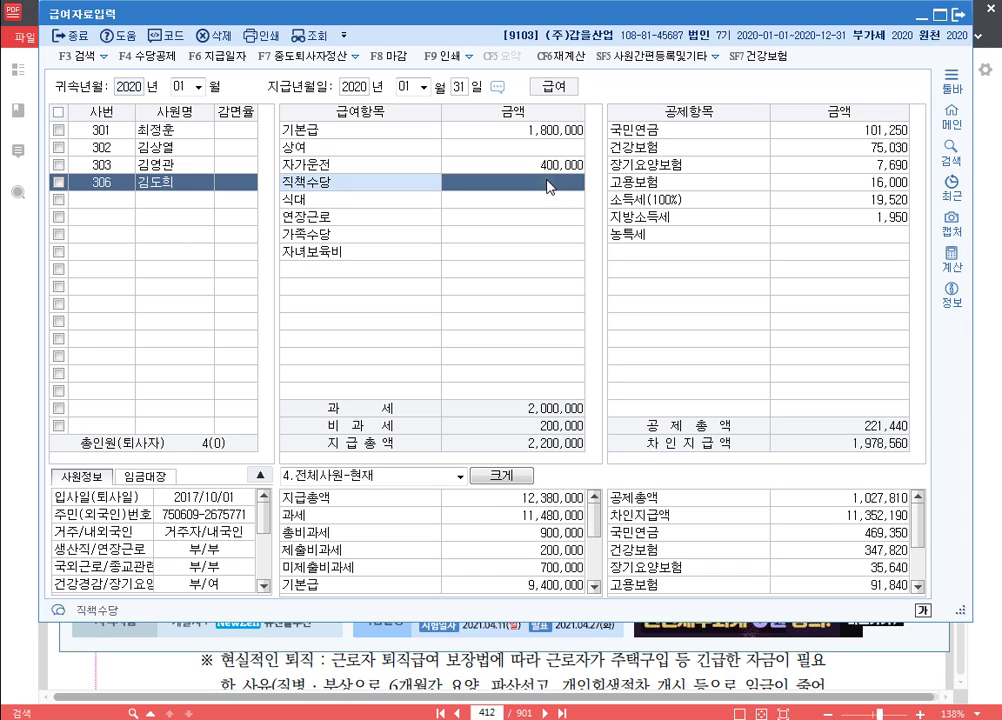
Enter employee 306's January 직책수당 as 150,000 and 식대 as 200,000, accepting the calculated deductions.
type("1500000")
key("Return")
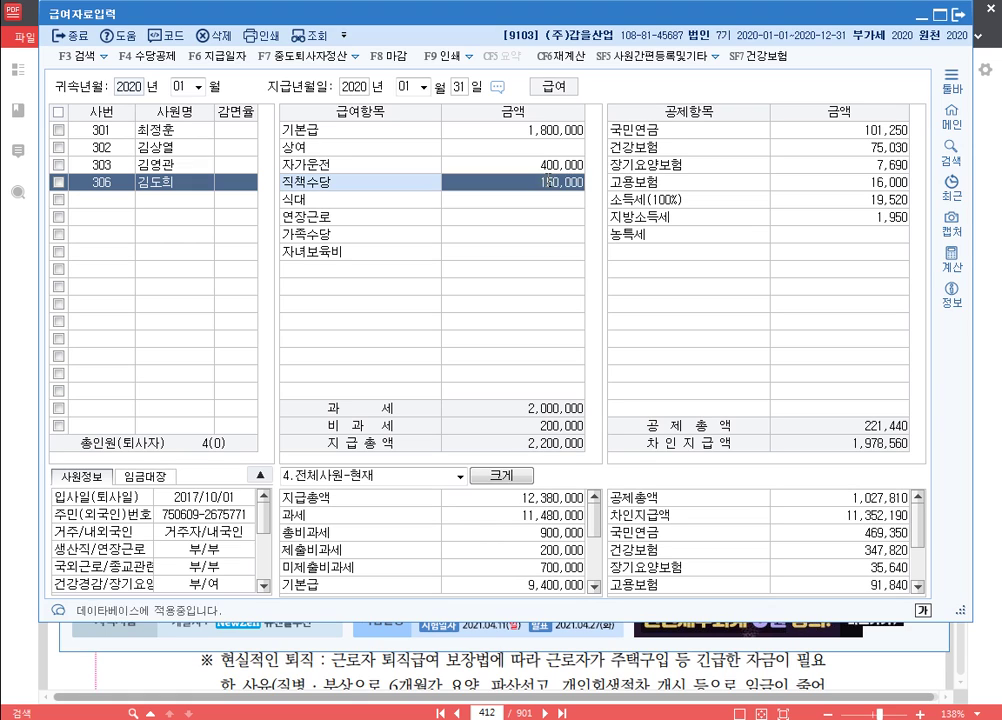
type("2000000")
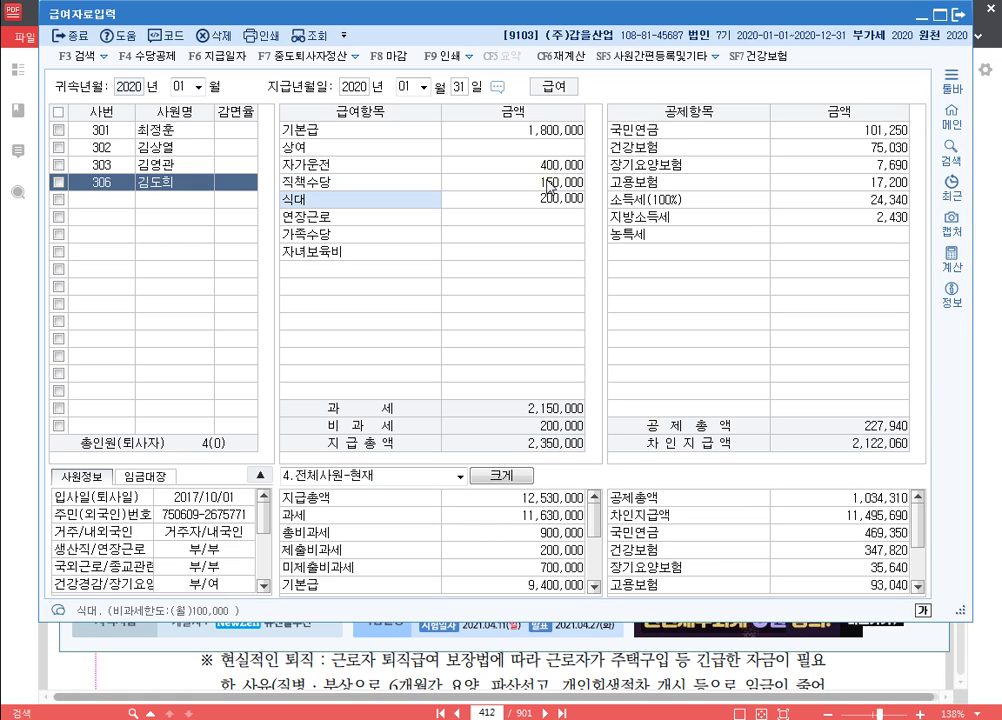
key("Return")
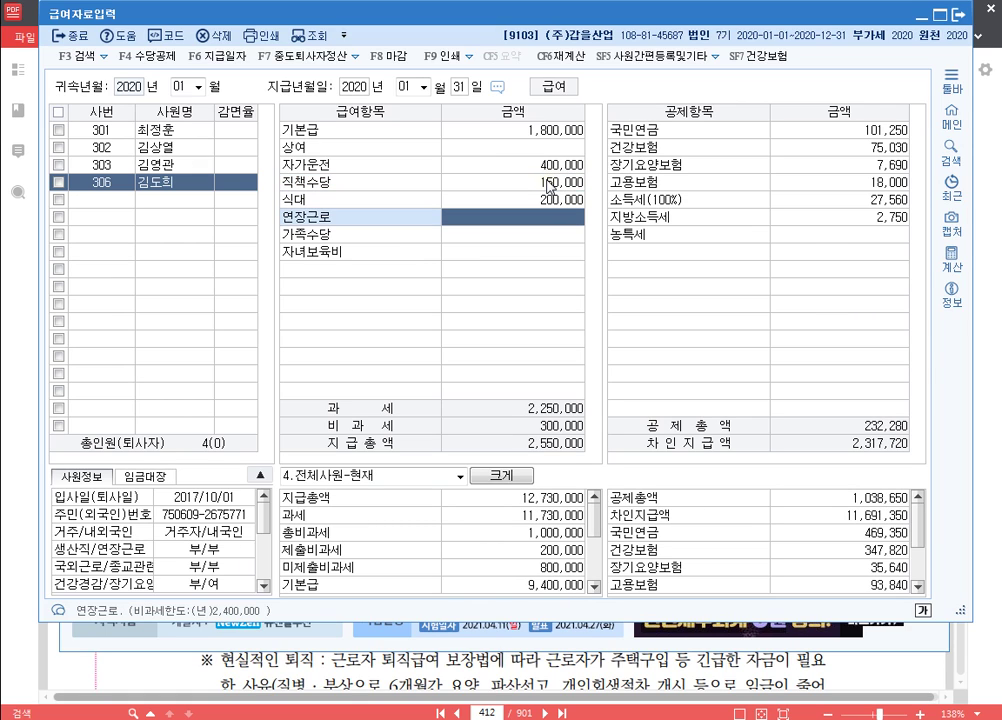
key("Return")
key("Return")
key("Return")
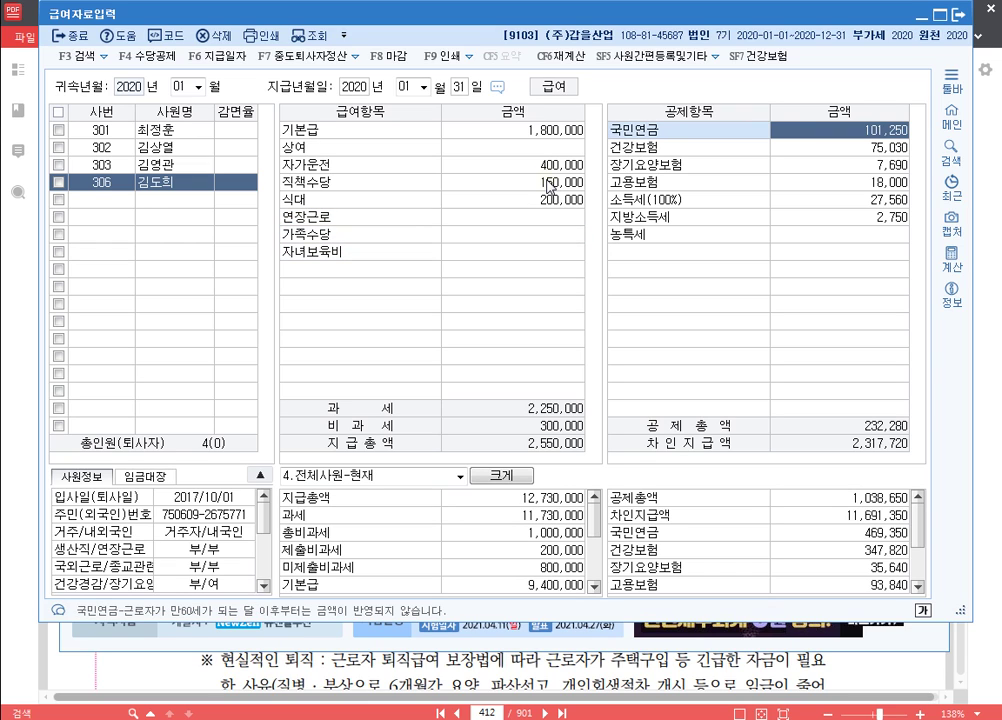
key("Return")
key("Return")
key("Return")
key("Return")
key("Return")
key("Return")
key("Return")
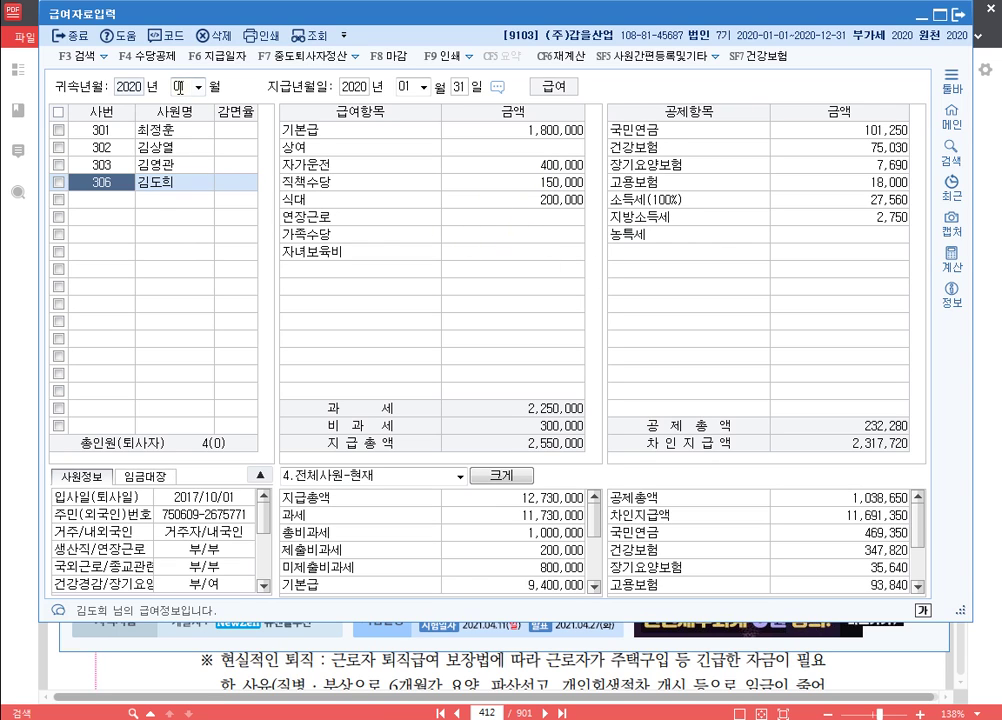
Load the payroll for February 2020 with payment date 2020-02-29.
left_click(180, 87)
type("02")
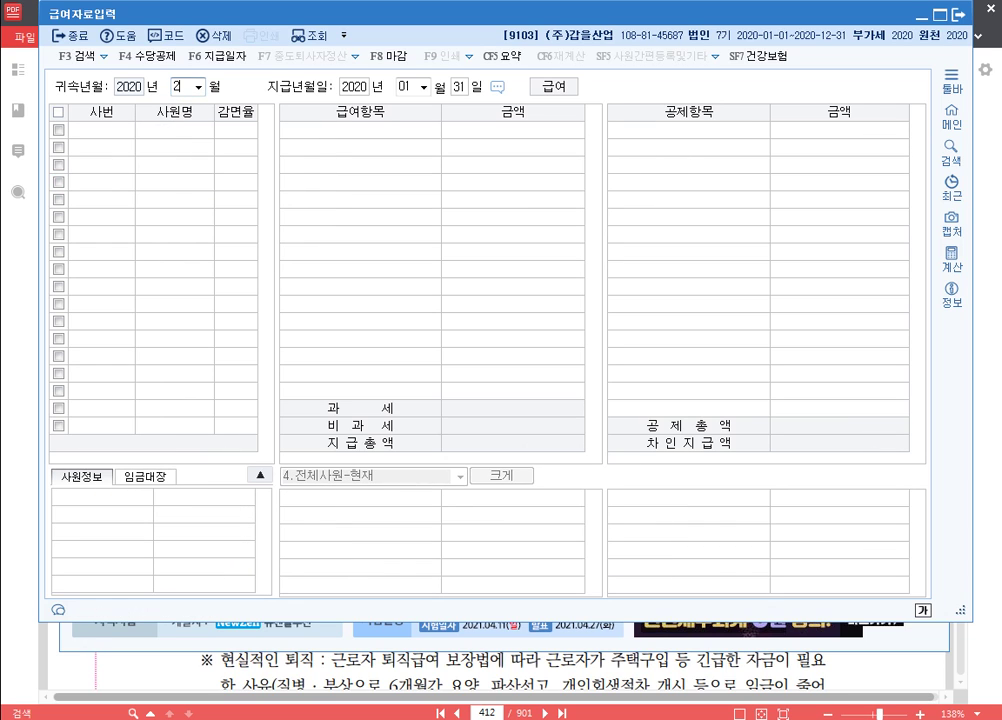
key("Return")
key("Return")
key("Return")
key("Return")
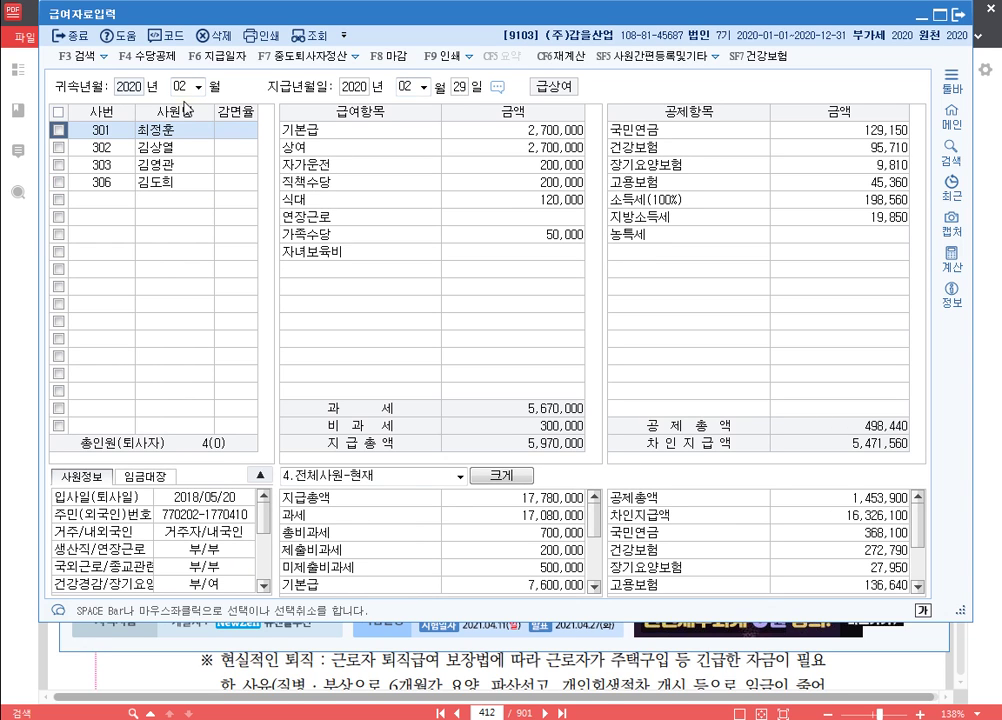
For employee 306, enter the February 기본급 as 1,800,000 and 상여 as 1,800,000.
left_click(150, 182)
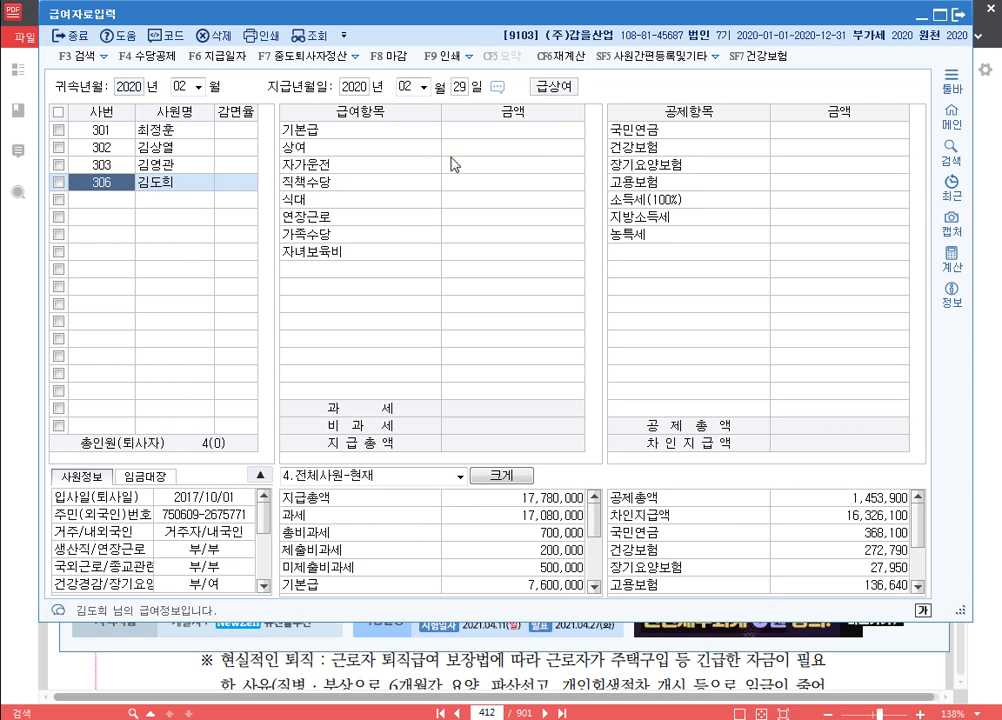
left_click(520, 131)
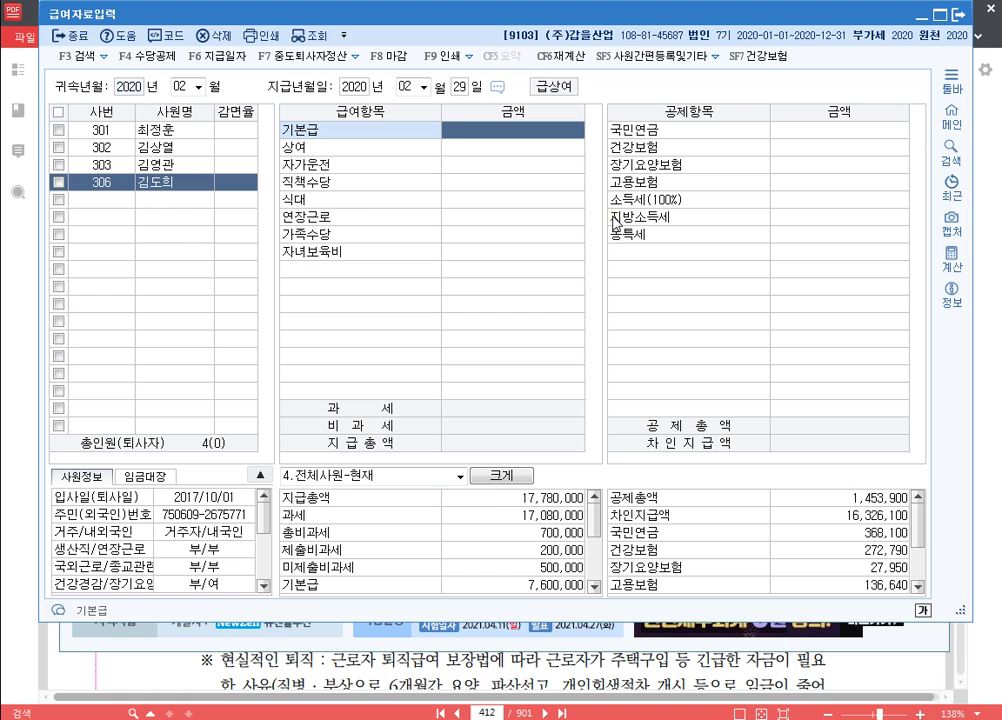
type("1800000")
key("Return")
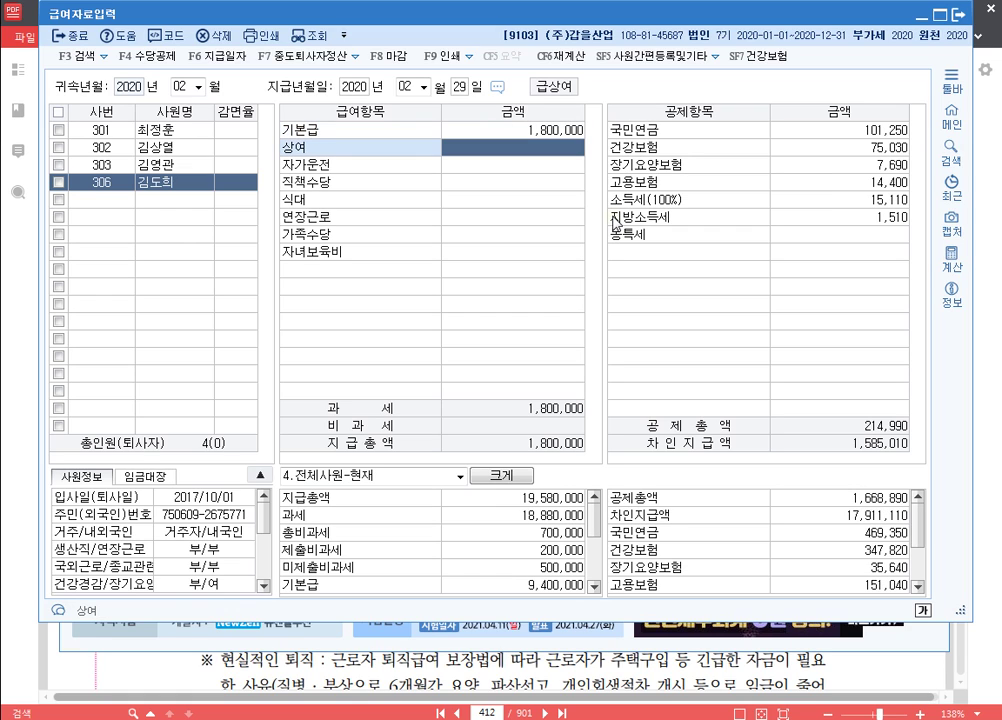
type("1800000")
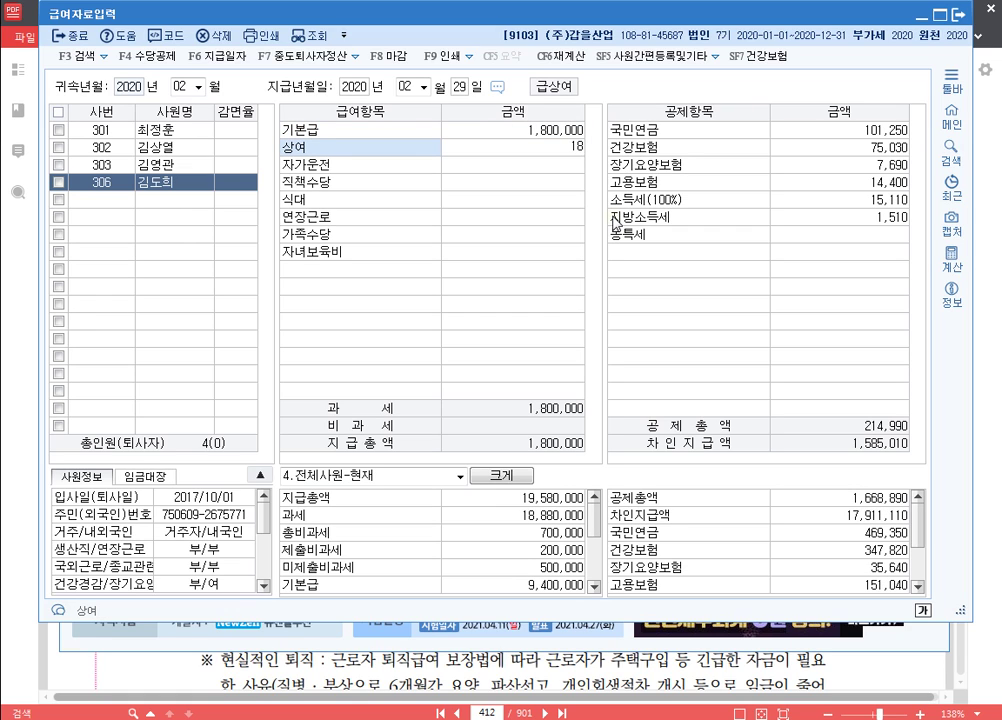
key("Return")
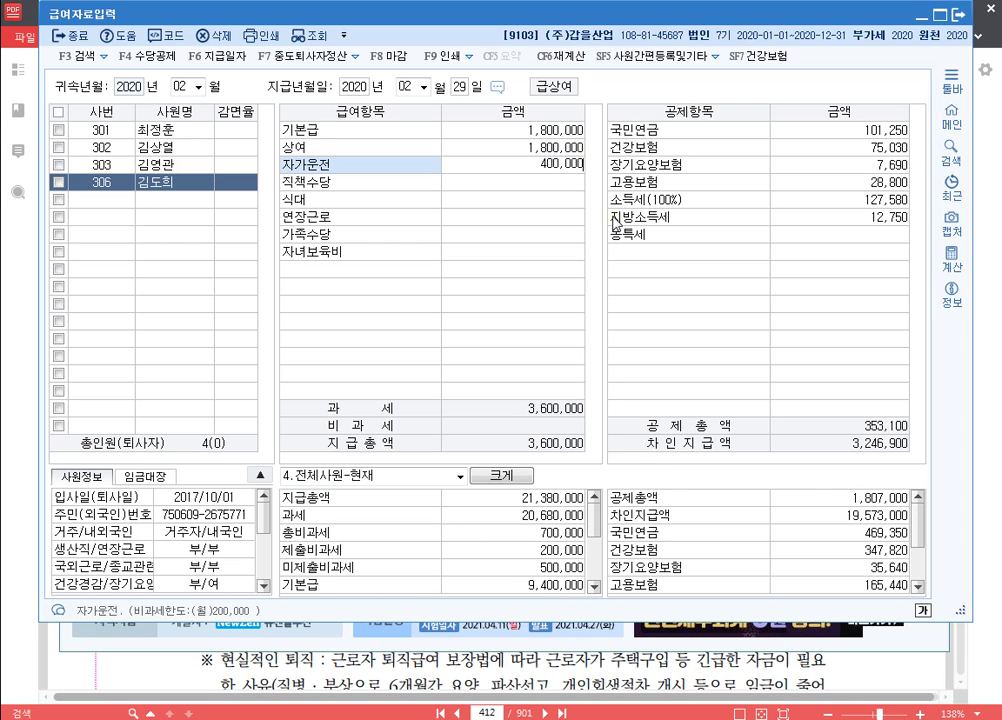
Enter employee 306's February 자가운전 as 400,000, 직책수당 as 150,000 and 식대 as 200,000, accepting the calculated deductions.
type("400000")
key("Return")
type("1500000")
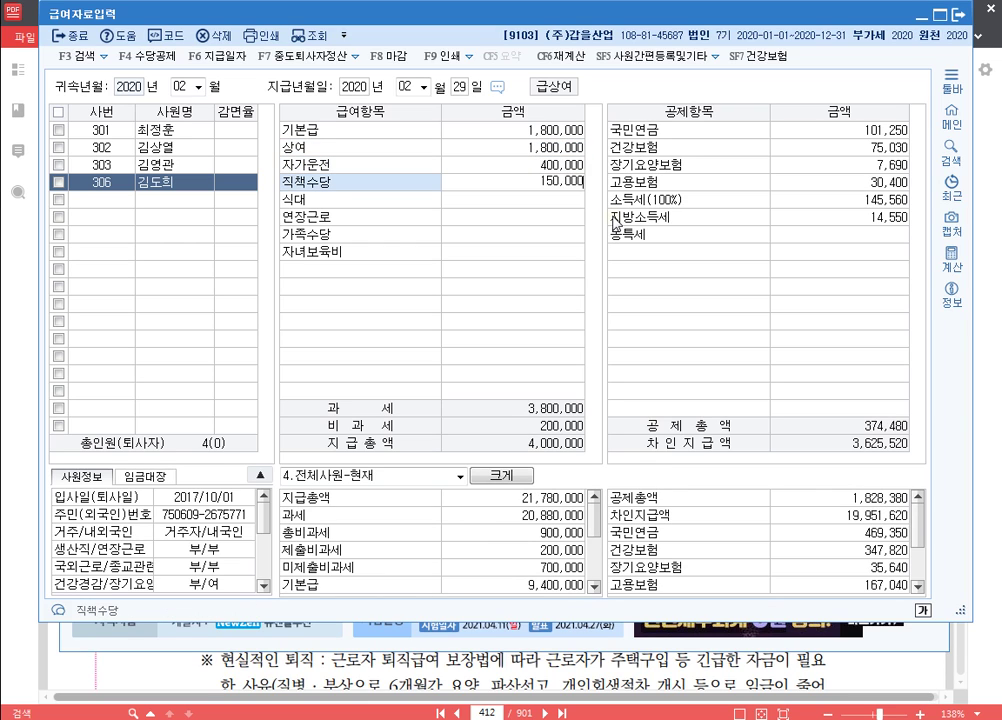
key("Return")
type("2000000")
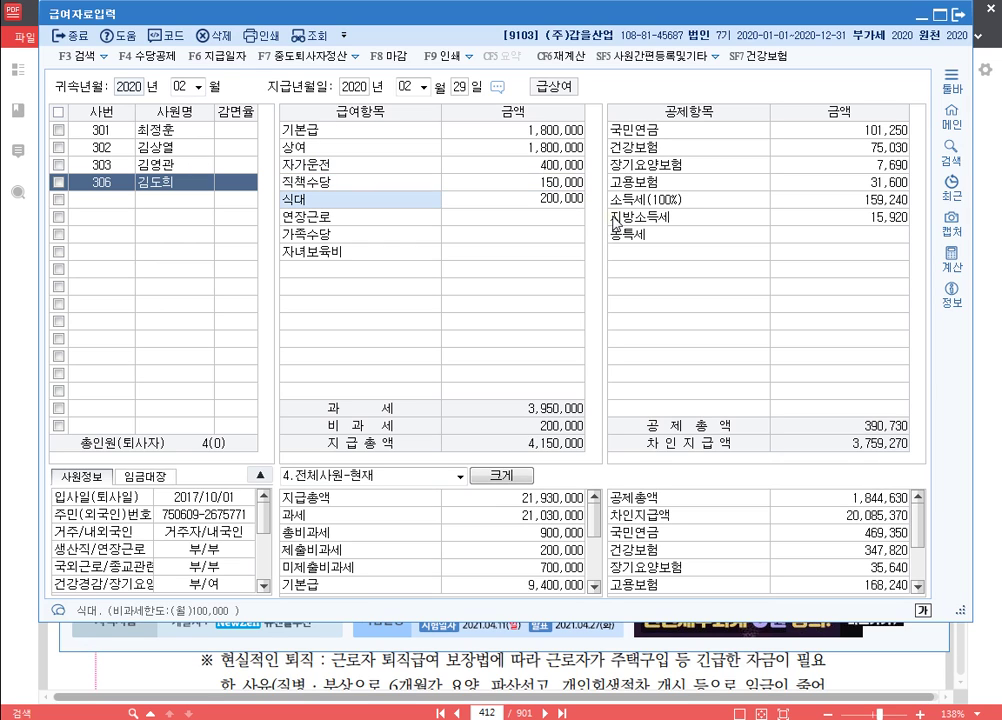
key("Return")
key("Return")
key("Return")
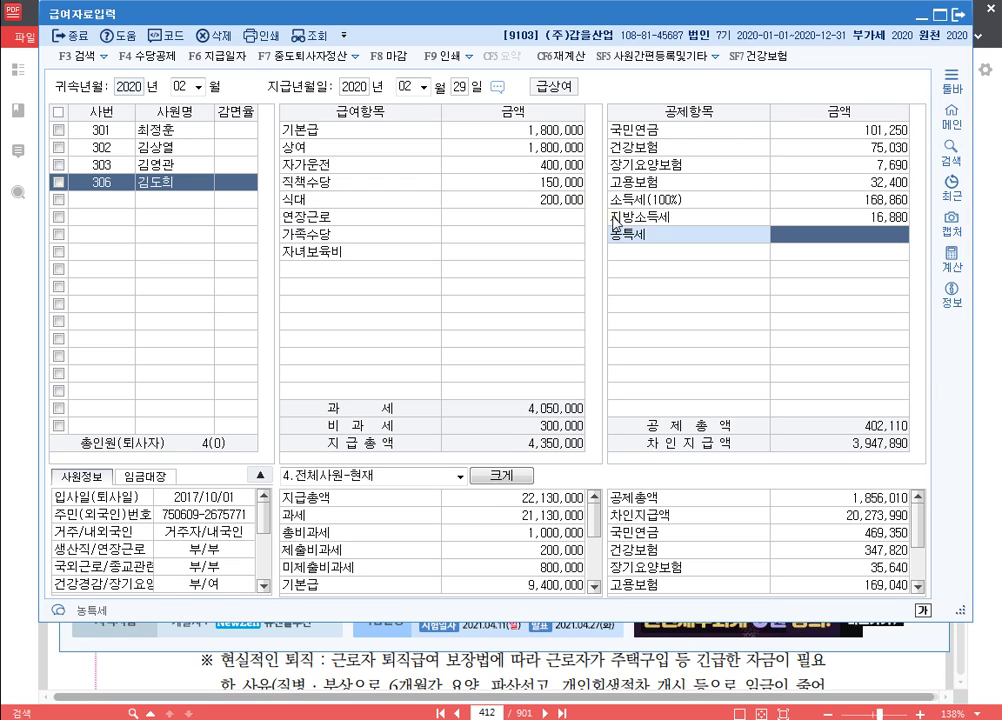
key("Return")
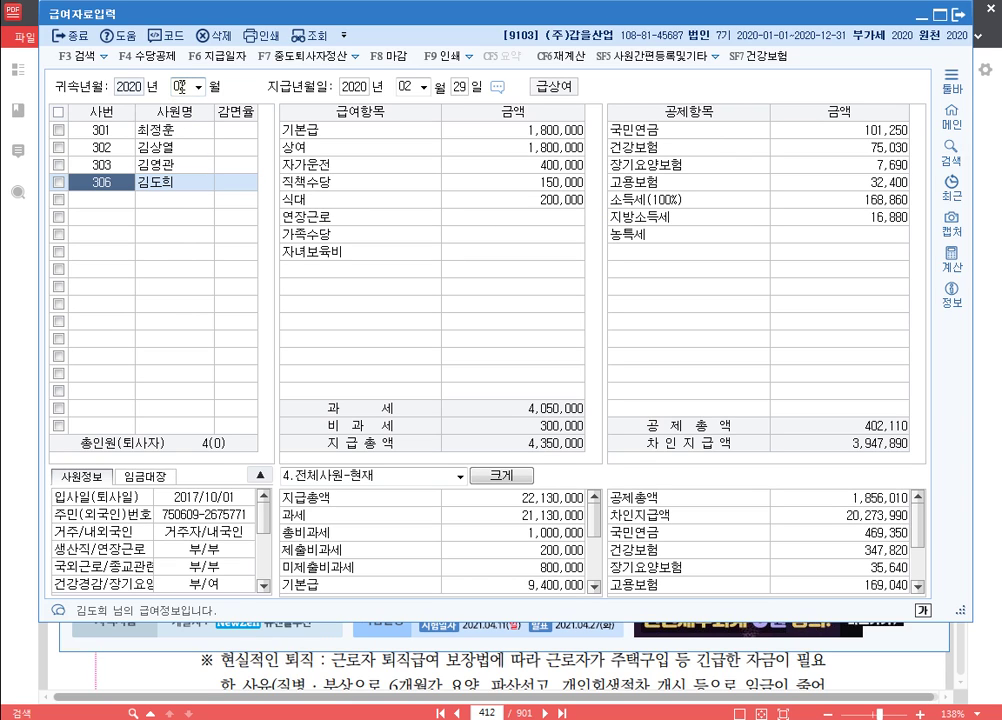
Load the payroll for March 2020 with payment date 2020-03-31.
left_click(178, 86)
type("03")
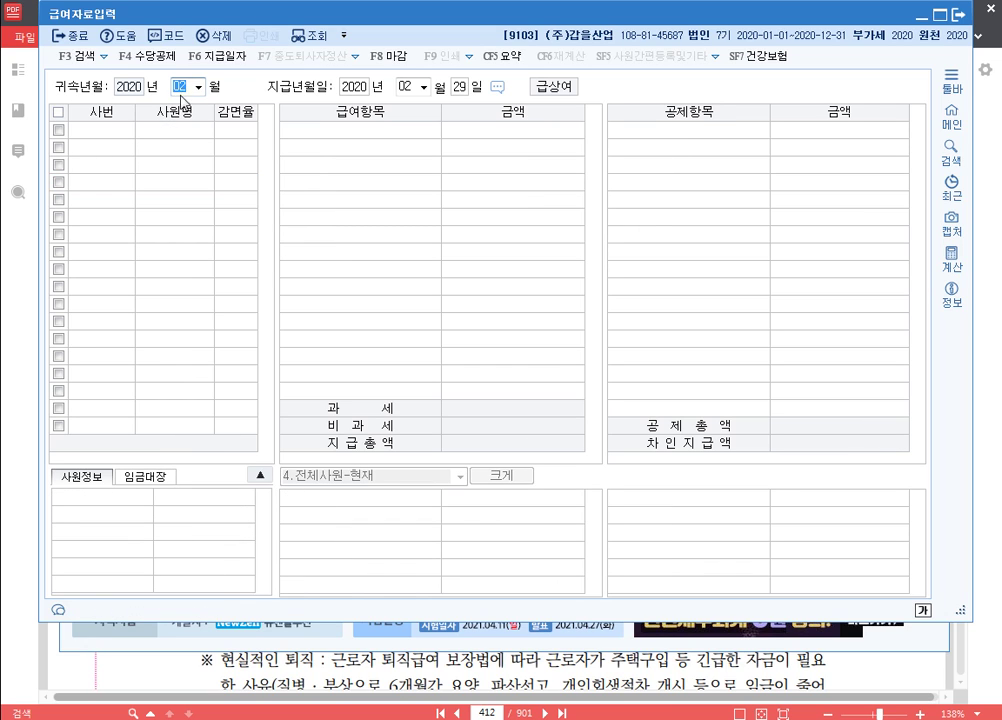
key("Return")
key("Return")
key("Return")
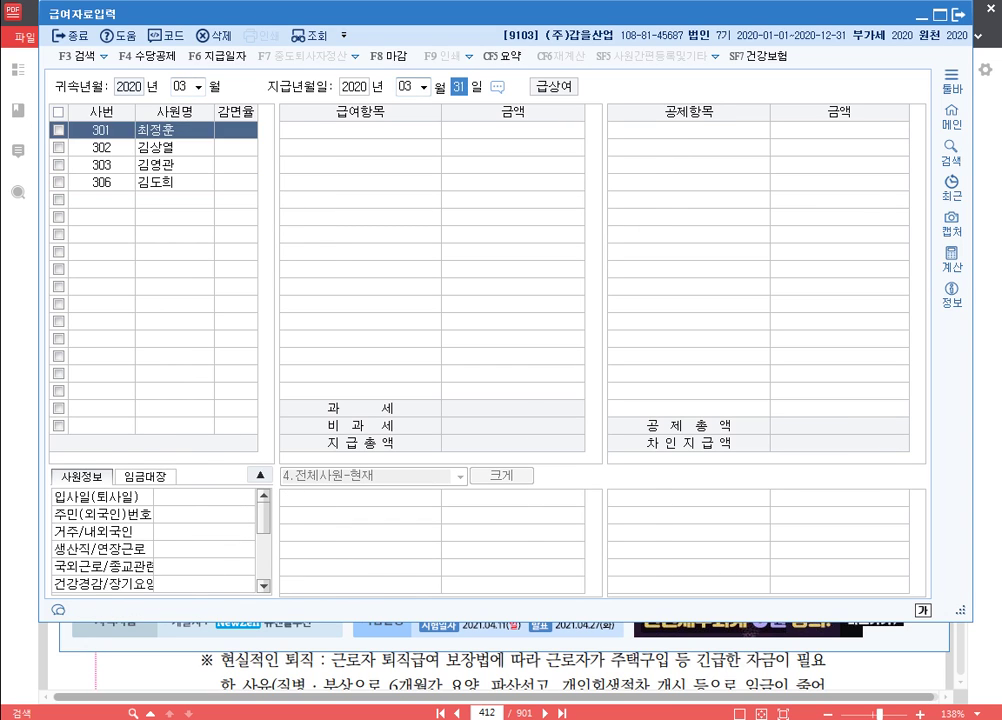
key("Return")
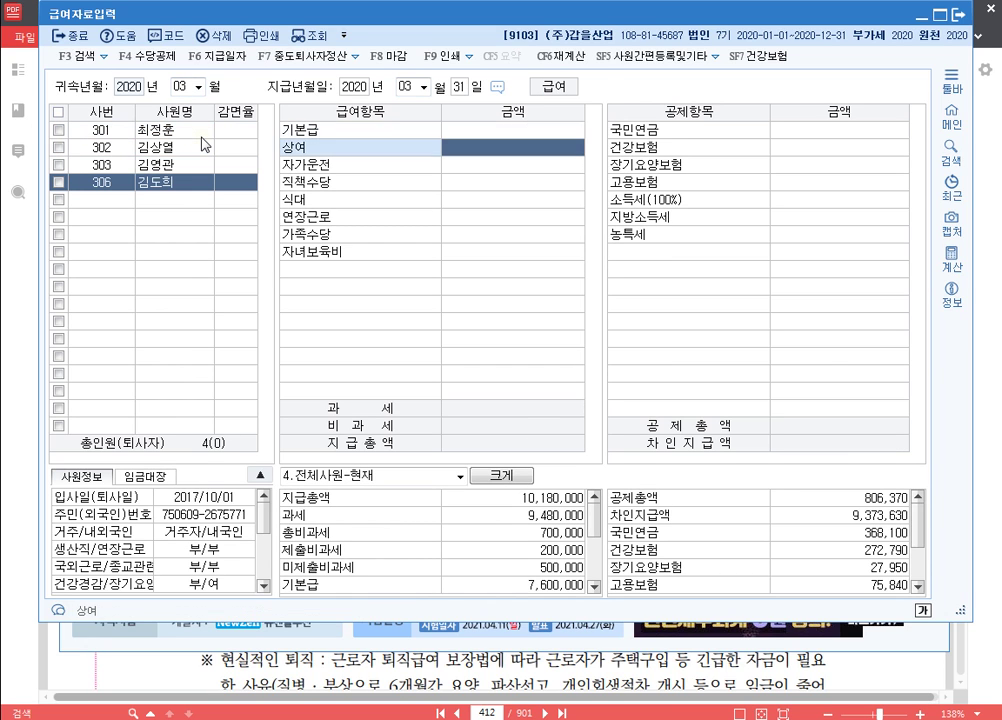
For employee 306, enter the March 기본급 as 1,800,000 and 자가운전 as 400,000, leaving 상여 blank.
key("Up")
type("1800000")
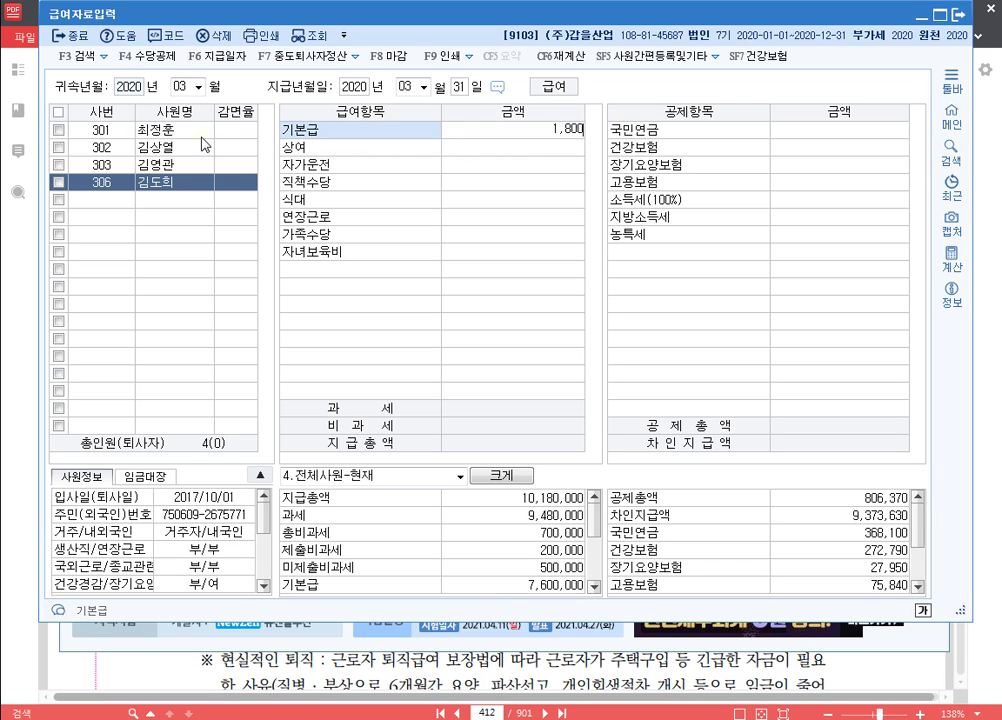
key("Return")
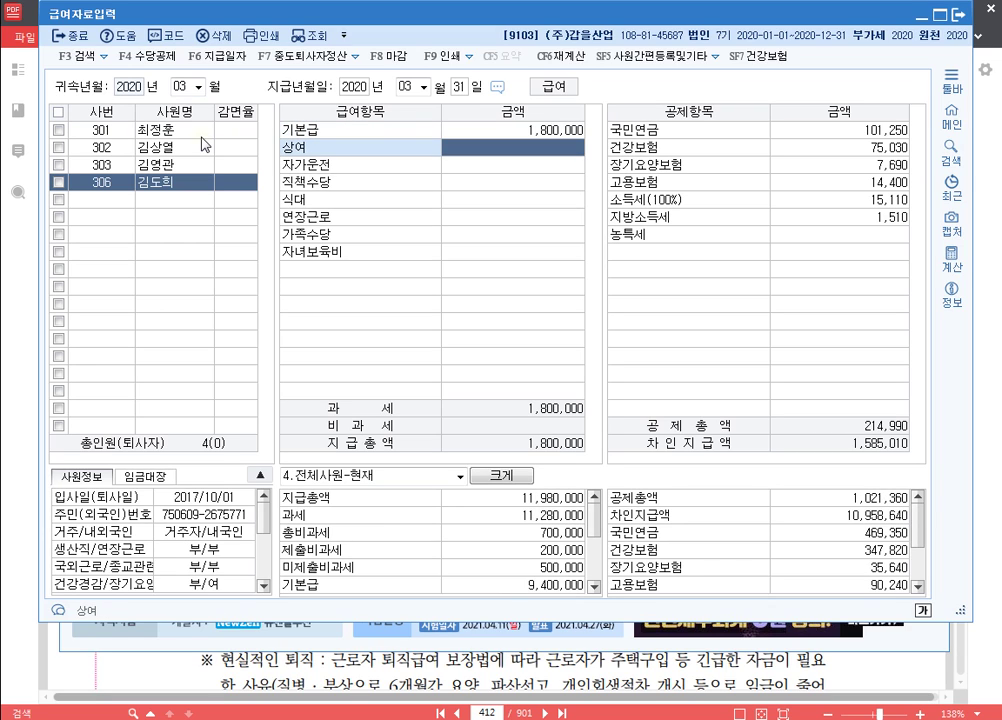
key("Return")
type("4000000")
key("Return")
Enter employee 306's March 직책수당 as 150,000 and 식대 as 200,000, accepting the calculated deductions.
type("150")
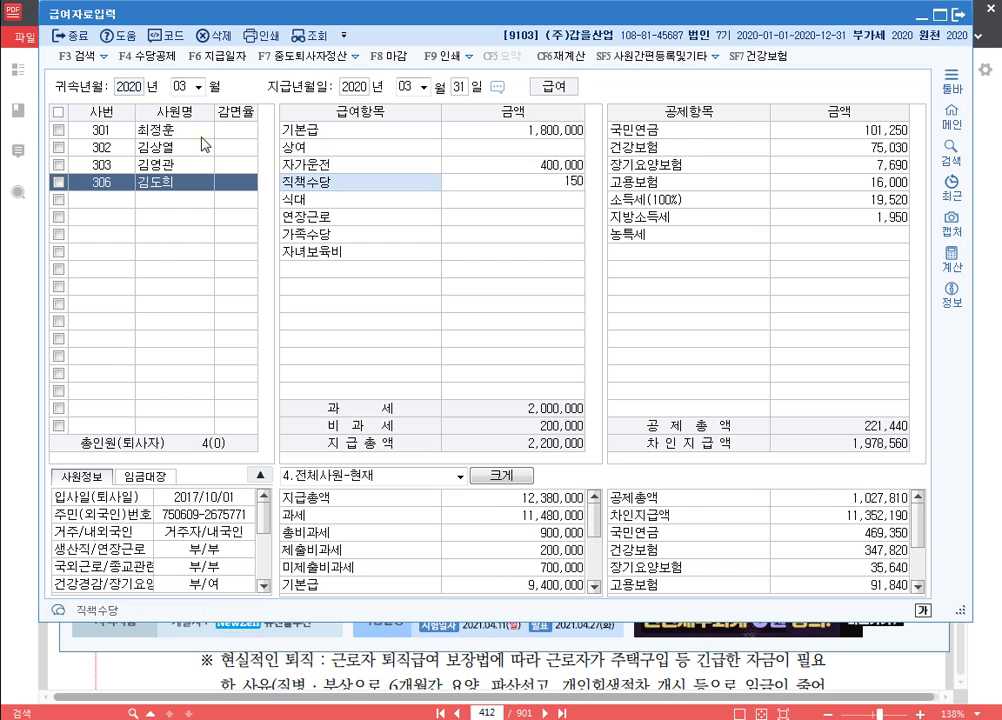
type(",000")
key("Return")
type("200000")
key("Return")
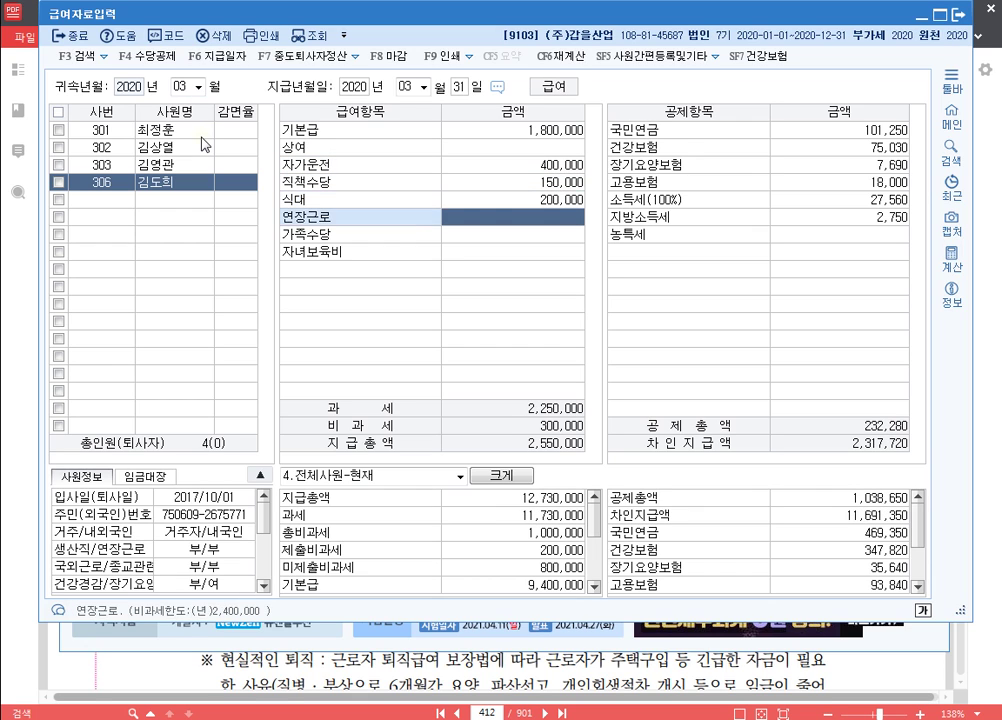
key("Return")
key("Return")
key("Return")
key("Return")
key("Return")
key("Return")
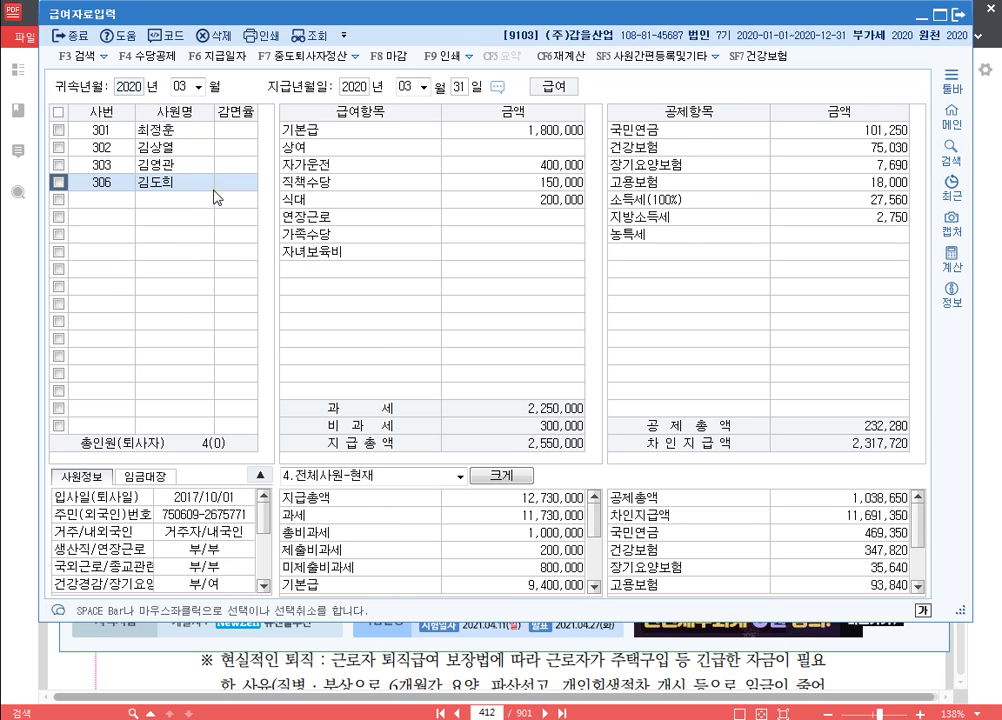
Load the payroll for April 2020 with payment date 2020-04-30.
left_click(181, 84)
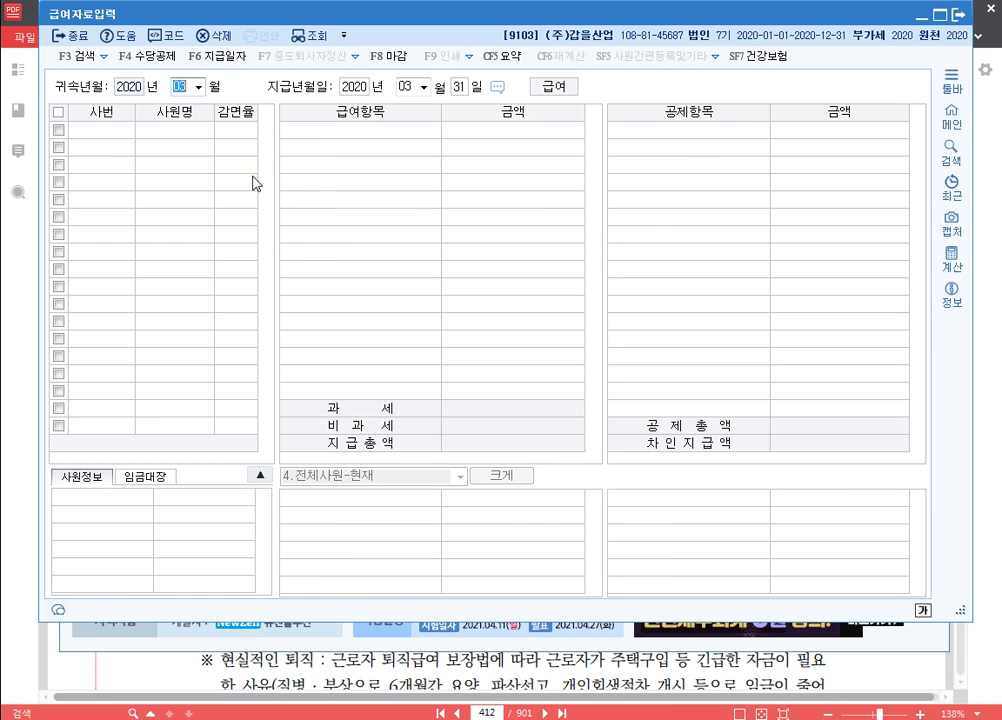
type("04")
key("Return")
key("Return")
key("Return")
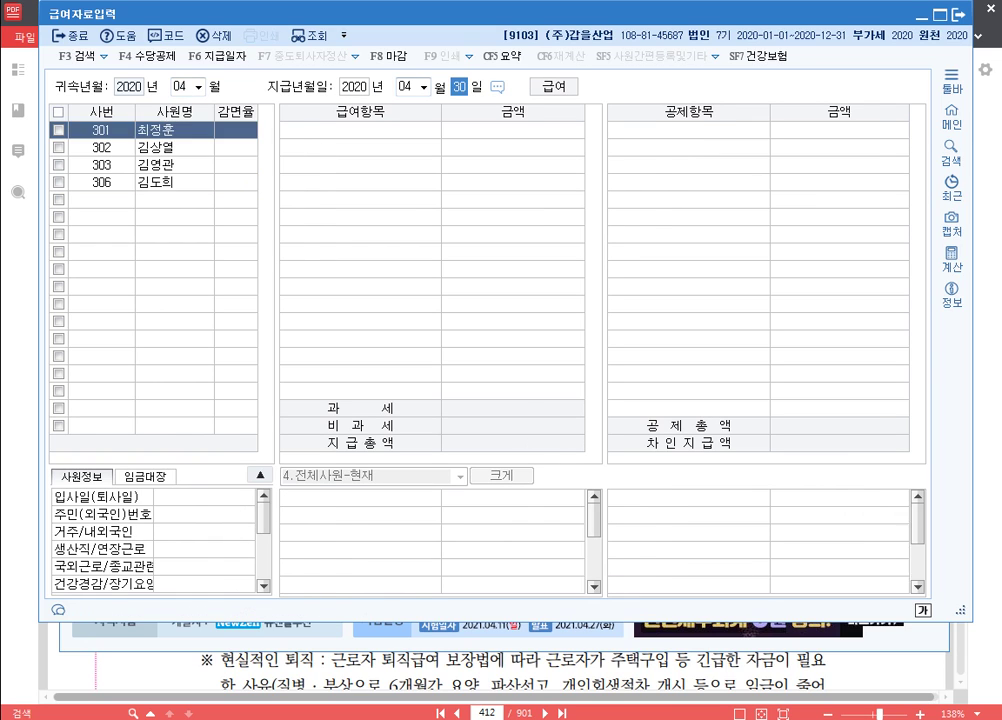
key("Return")
For employee 306, enter the April 기본급 as 1,800,000 and 자가운전 as 400,000, leaving 상여 blank.
key("Down")
key("Down")
key("Down")
key("Return")
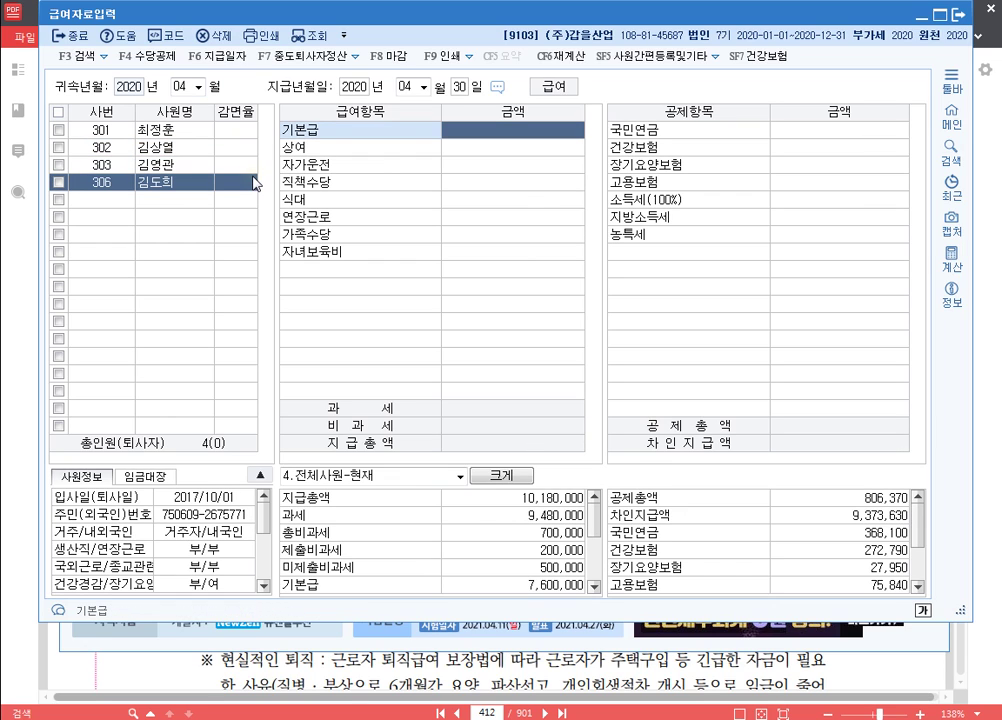
type("1800000")
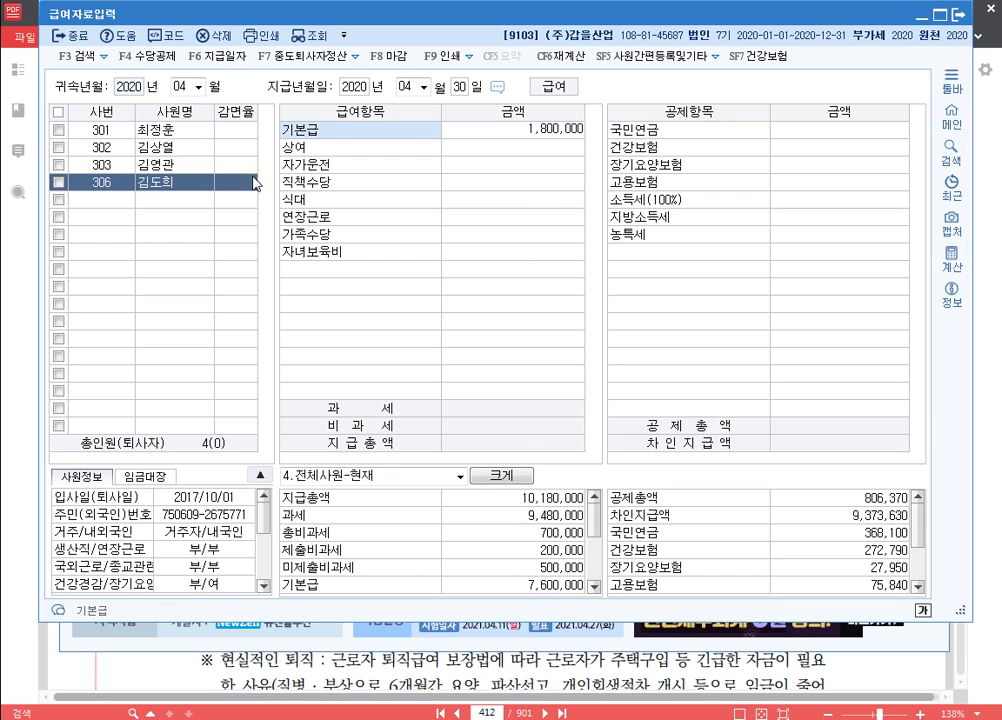
key("Return")
key("Return")
type("4000000")
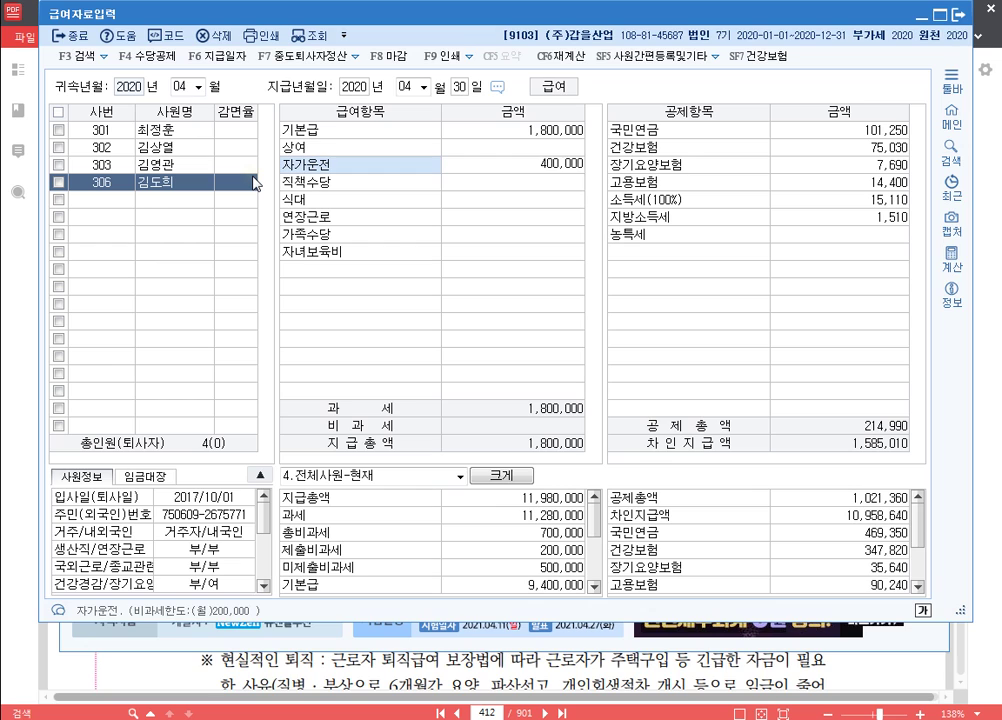
Enter employee 306's April 직책수당 as 150,000 and 식대 as 200,000, and close the payroll entry.
key("Return")
type("150,000")
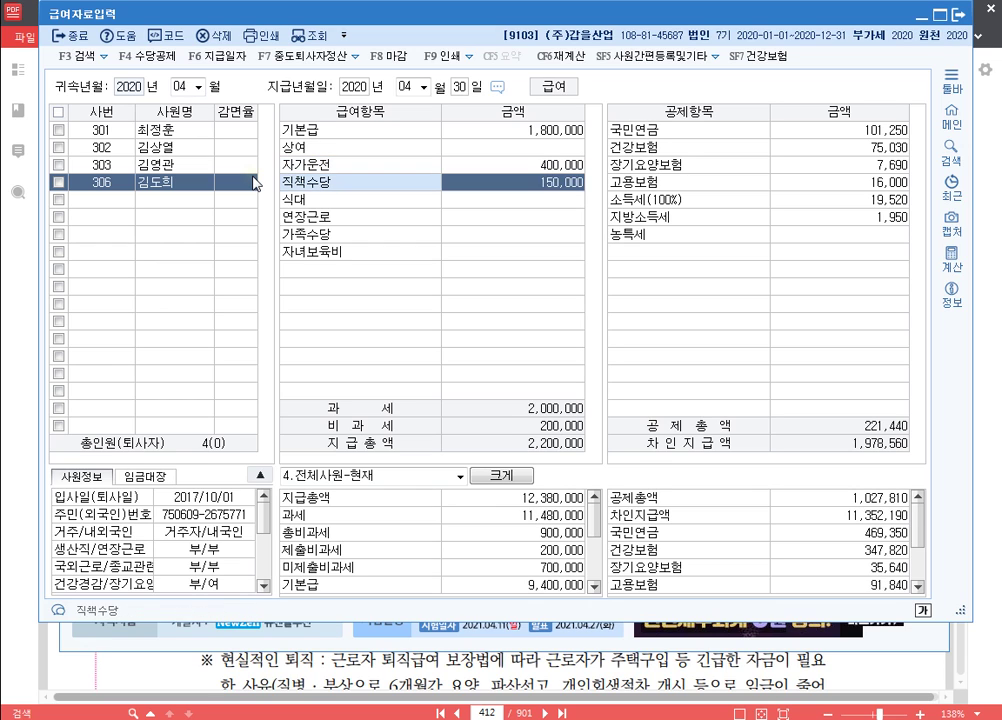
key("Return")
type("2000000")
key("Return")
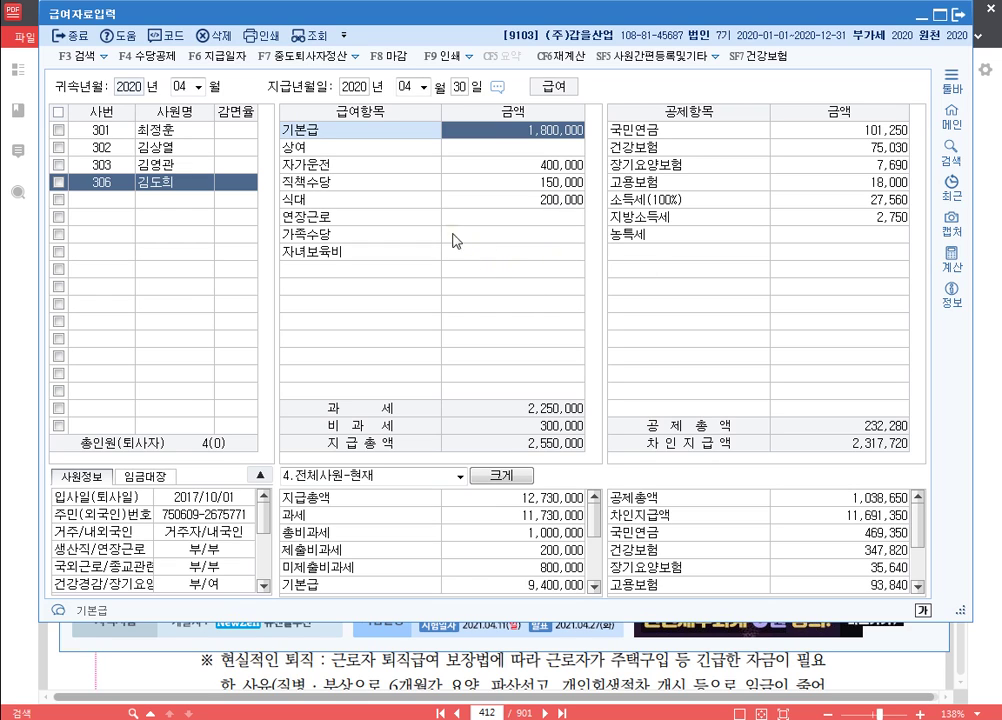
left_click(960, 15)
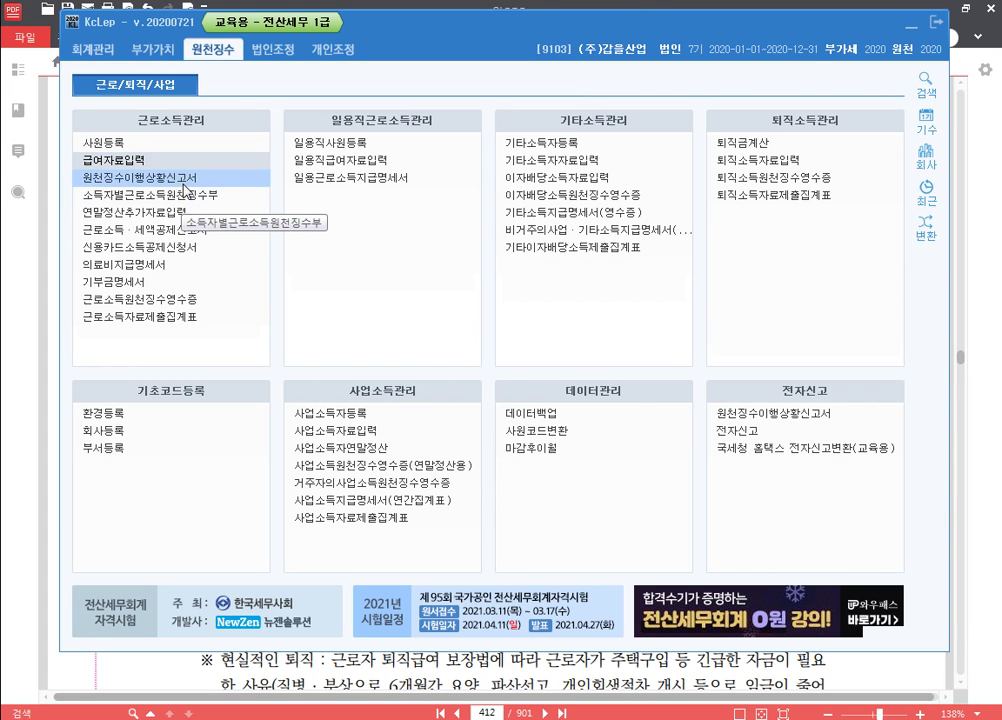
In 사원등록, set employee 306's 퇴사년월일 to 2020-05-31 with 이월 여부 as 부, and close the registration.
left_click(189, 145)
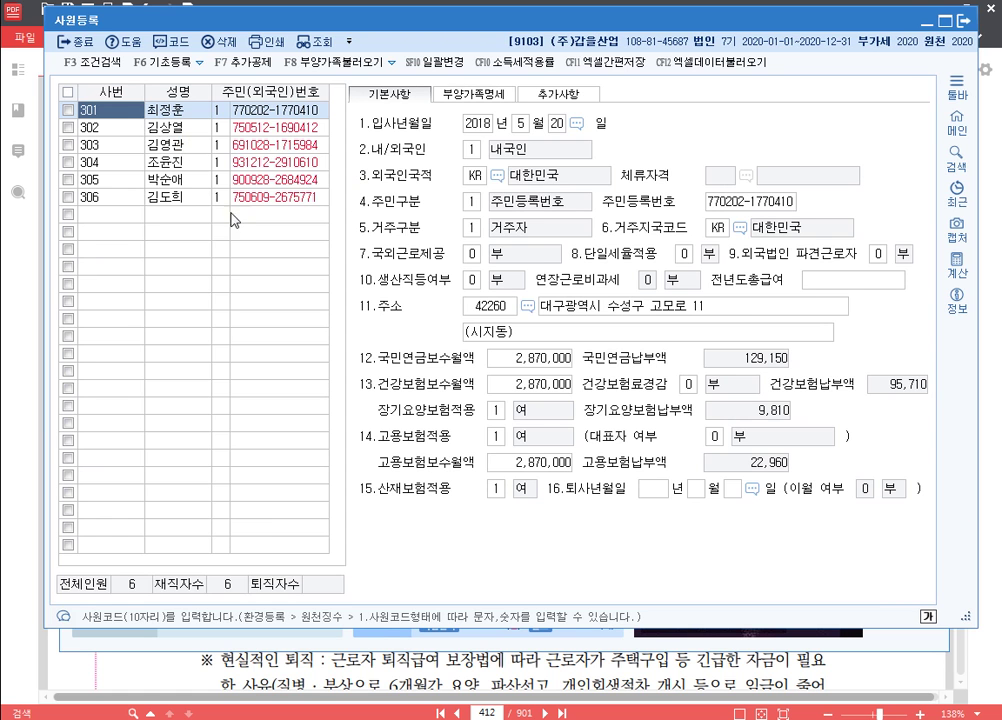
left_click(178, 197)
left_click(660, 489)
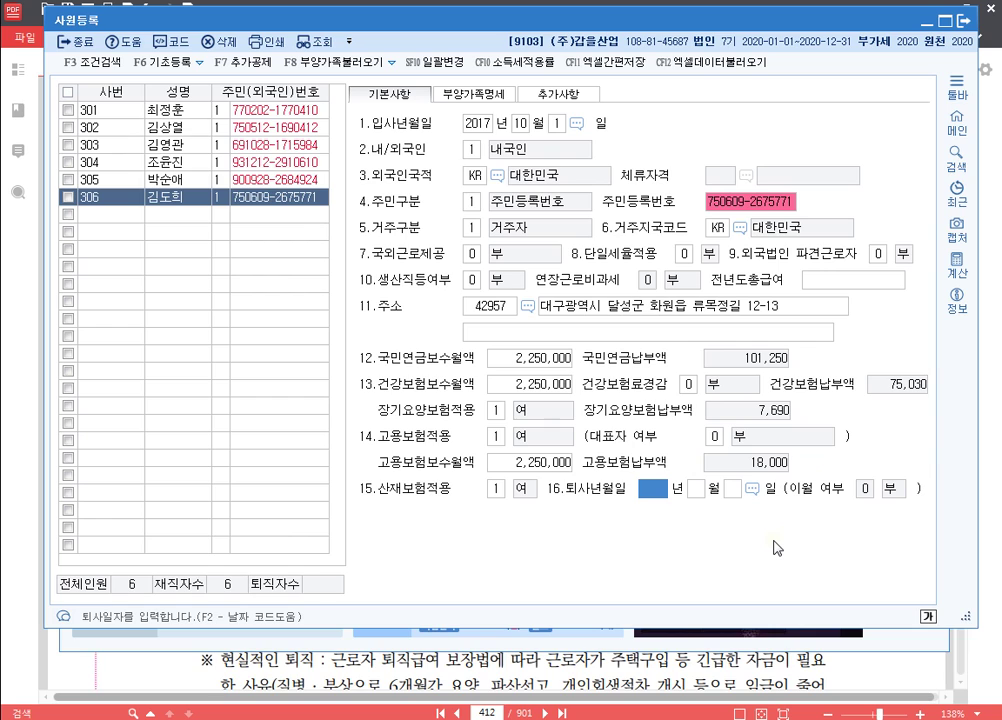
type("2020")
key("Return")
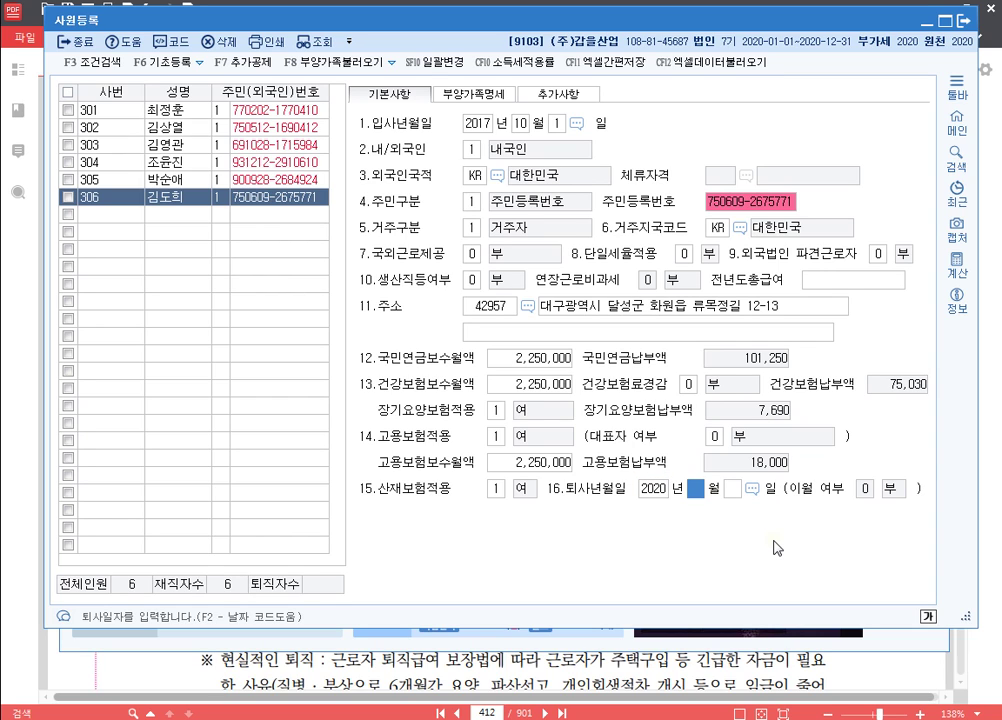
type("5")
key("Return")
type("31")
key("Return")
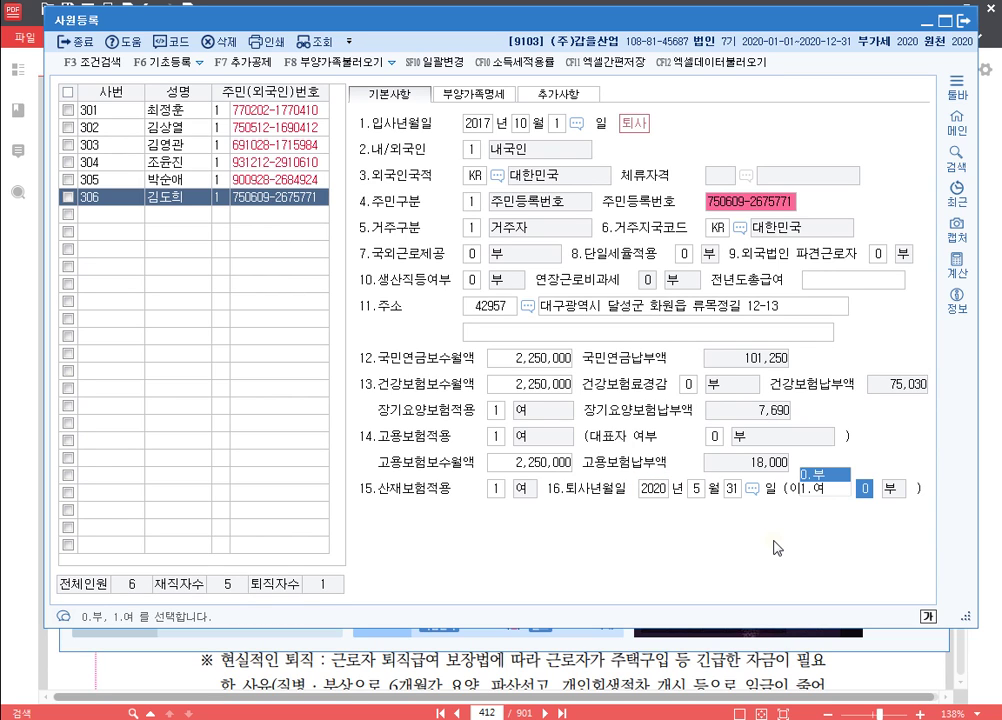
key("Return")
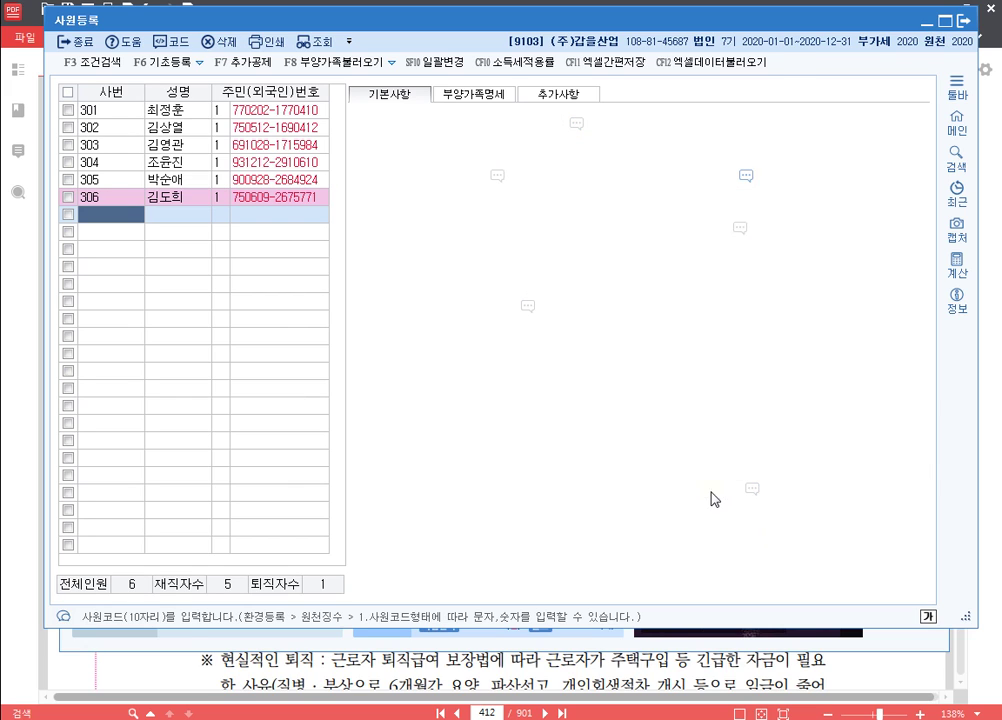
left_click(172, 197)
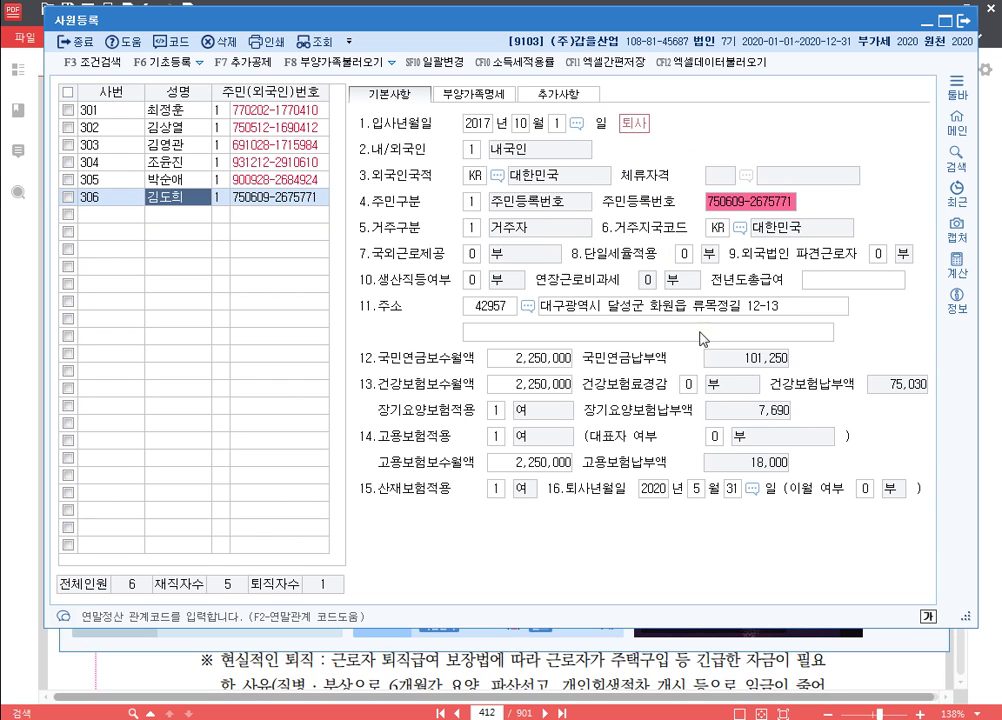
left_click(964, 22)
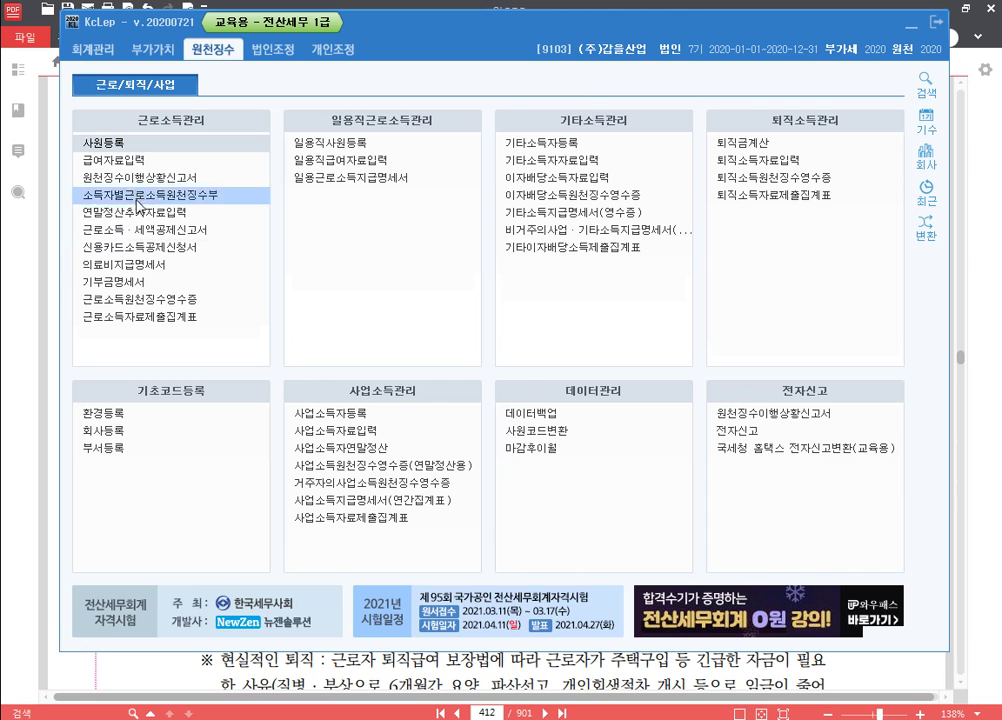
Load the payroll for May 2020 with payment date 2020-05-31.
left_click(146, 166)
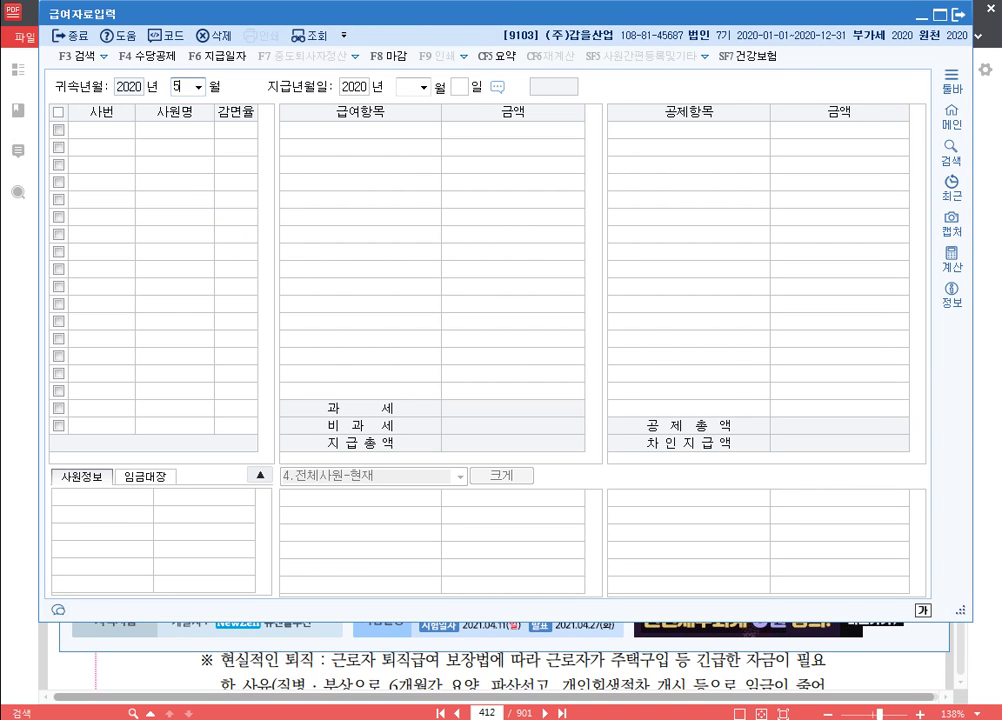
type("5")
key("Return")
key("Return")
key("Return")
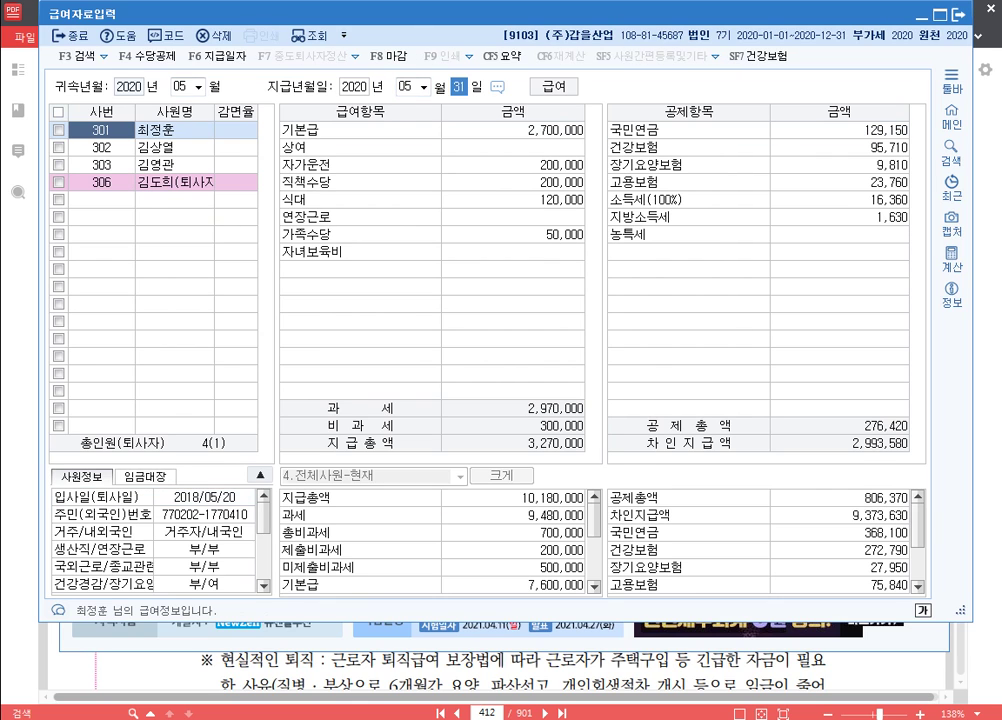
For employee 306, enter the May 기본급 as 1,800,000 and 자가운전 as 400,000, leaving 상여 blank.
left_click(120, 185)
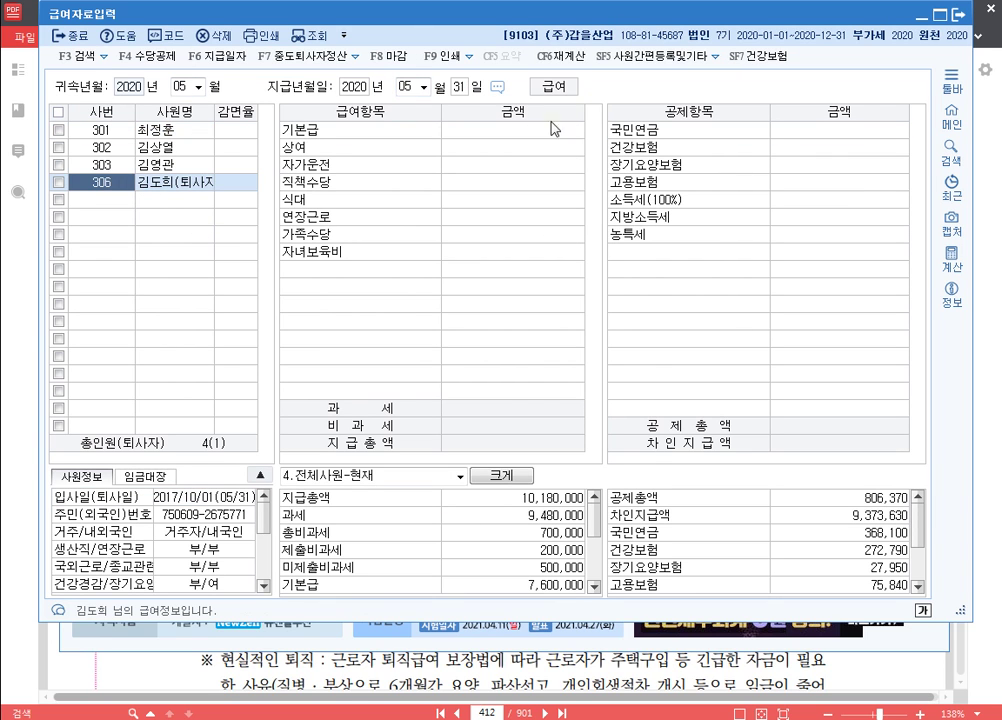
left_click(553, 128)
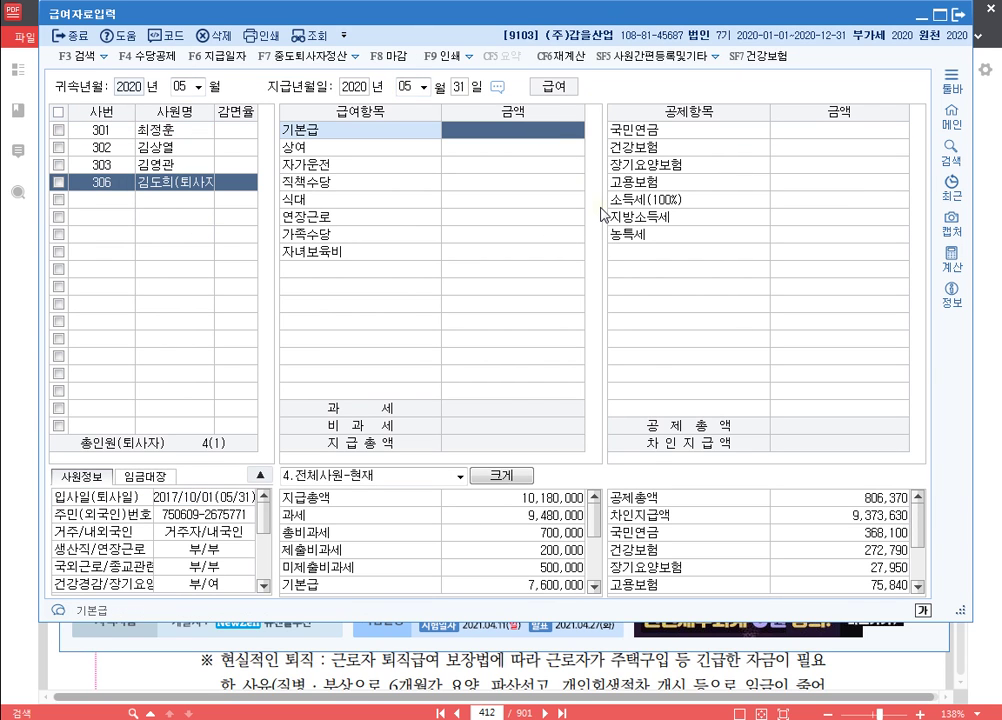
type("1800000")
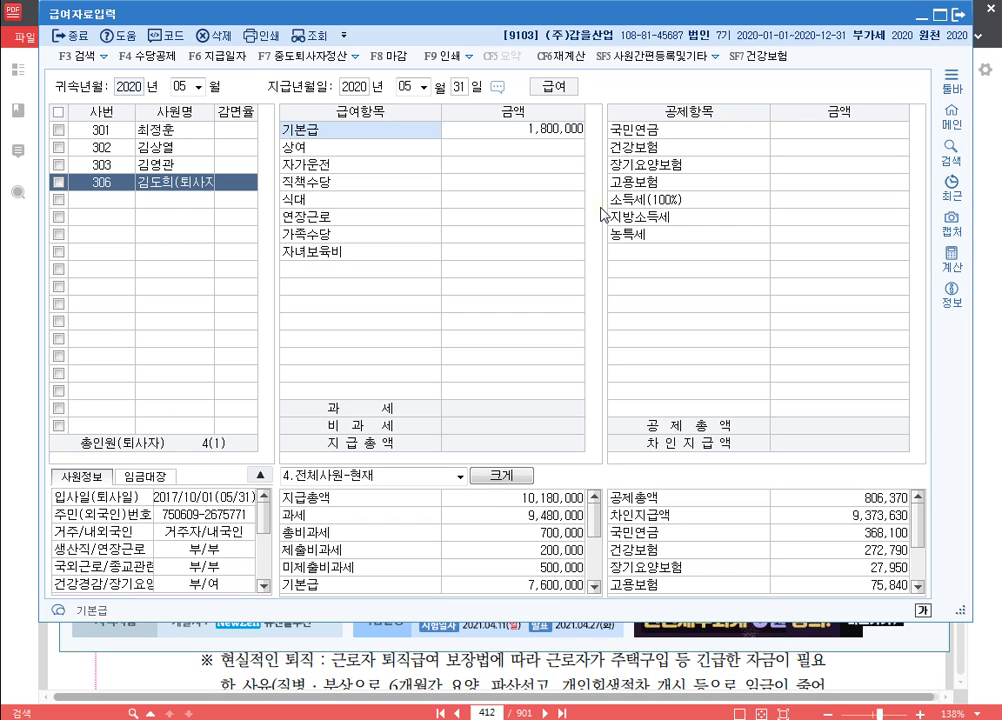
key("Return")
key("Return")
type("400,000")
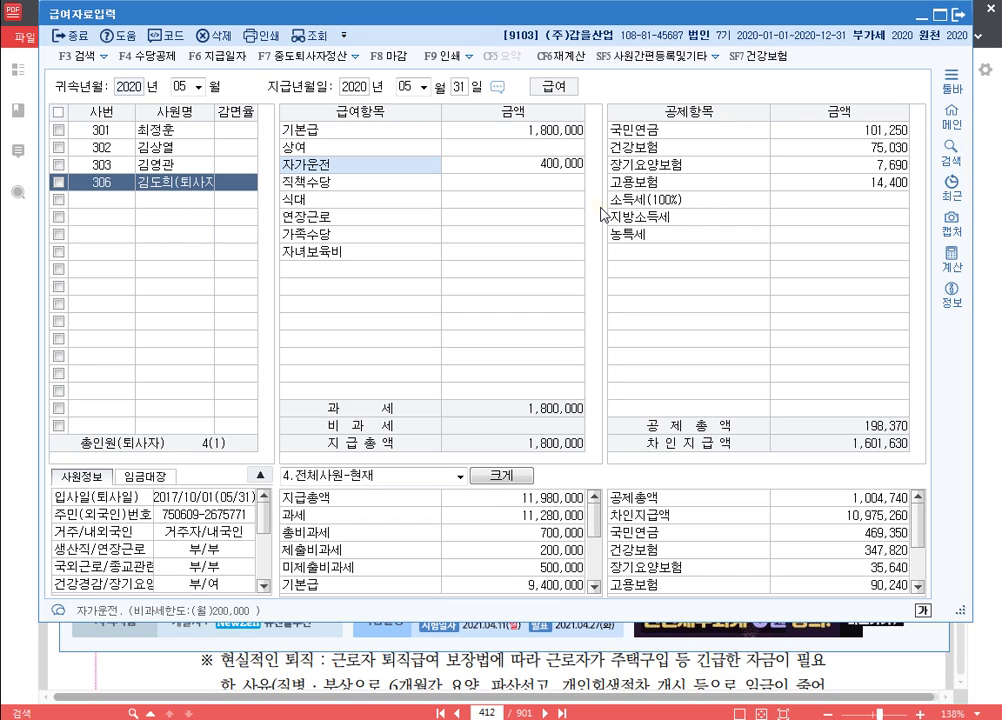
Enter employee 306's May 직책수당 as 150,000 and 식대 as 200,000, leaving the remaining allowances blank.
key("Return")
key("Return")
type("150,000")
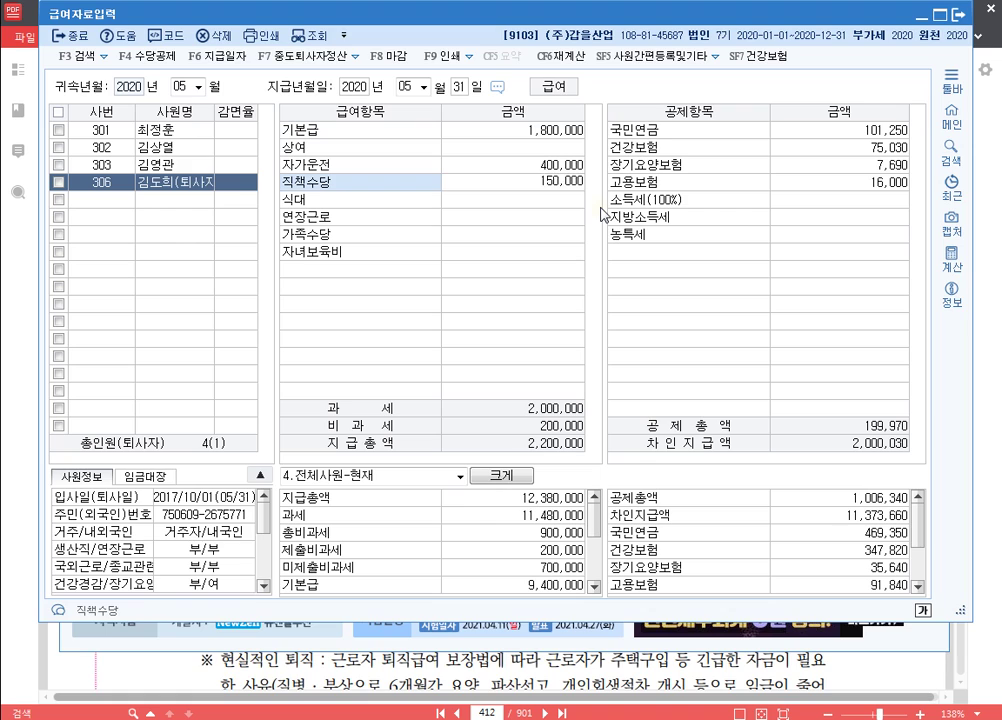
key("Return")
key("Return")
type("200,000")
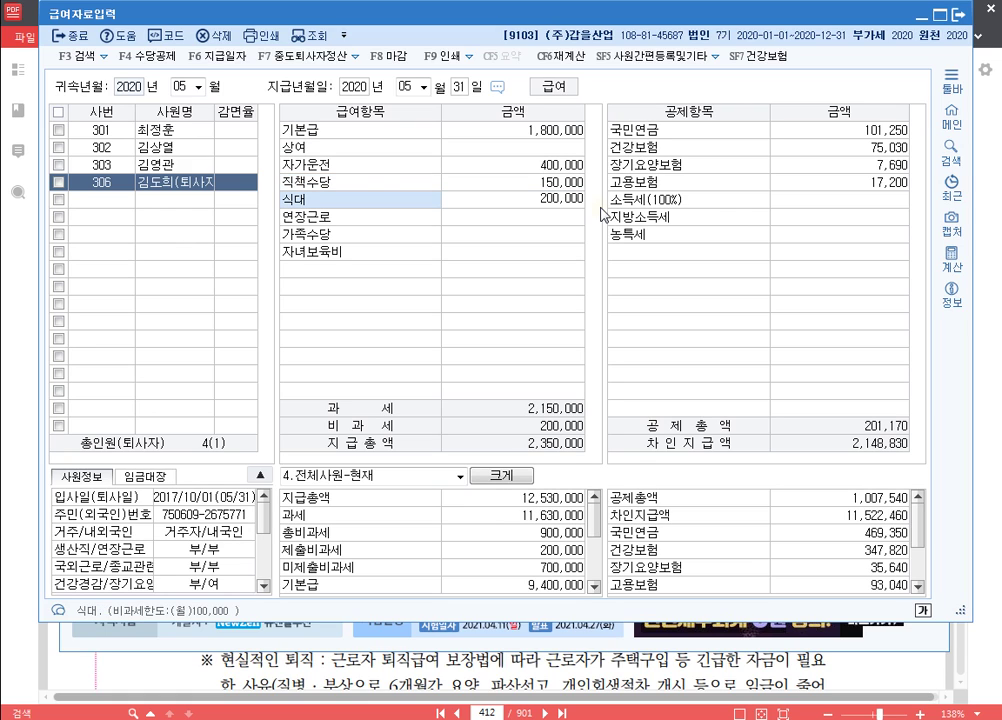
key("Return")
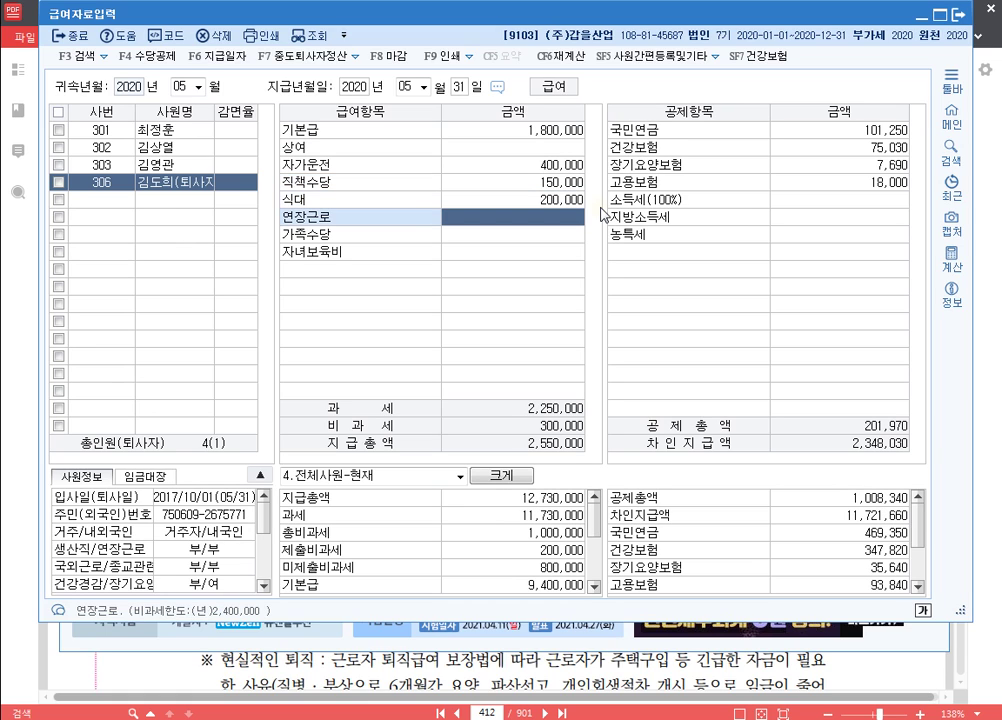
key("Return")
key("Return")
key("Return")
key("Return")
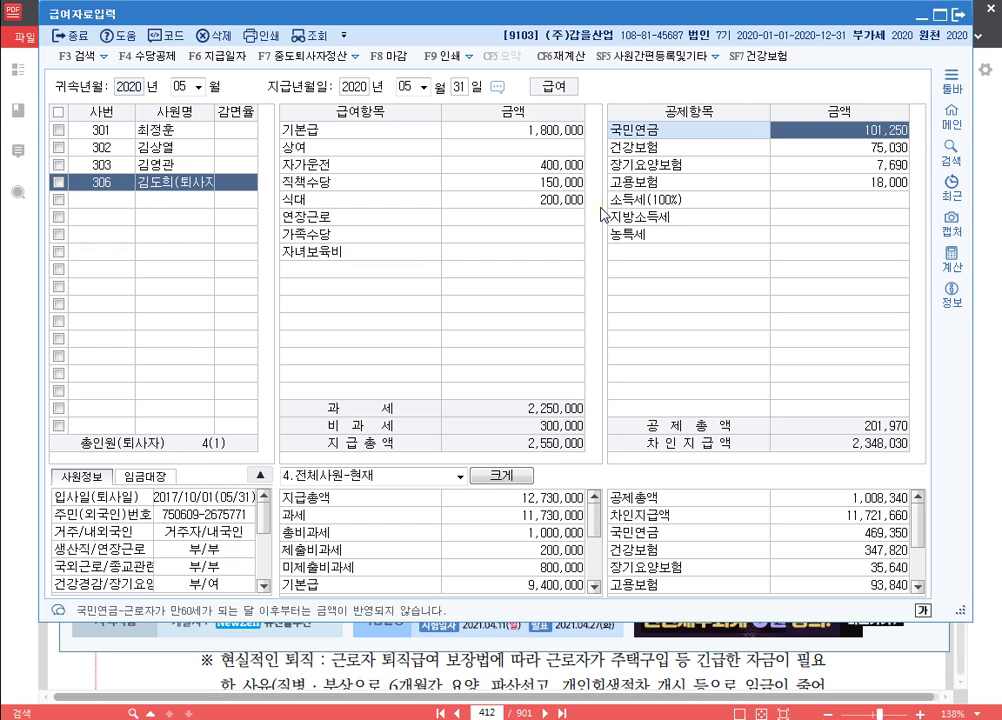
Accept the calculated insurance deductions, leave 소득세 blank, and reflect employee 306's 중도퇴사 연말정산 in the May payroll.
key("Return")
key("Return")
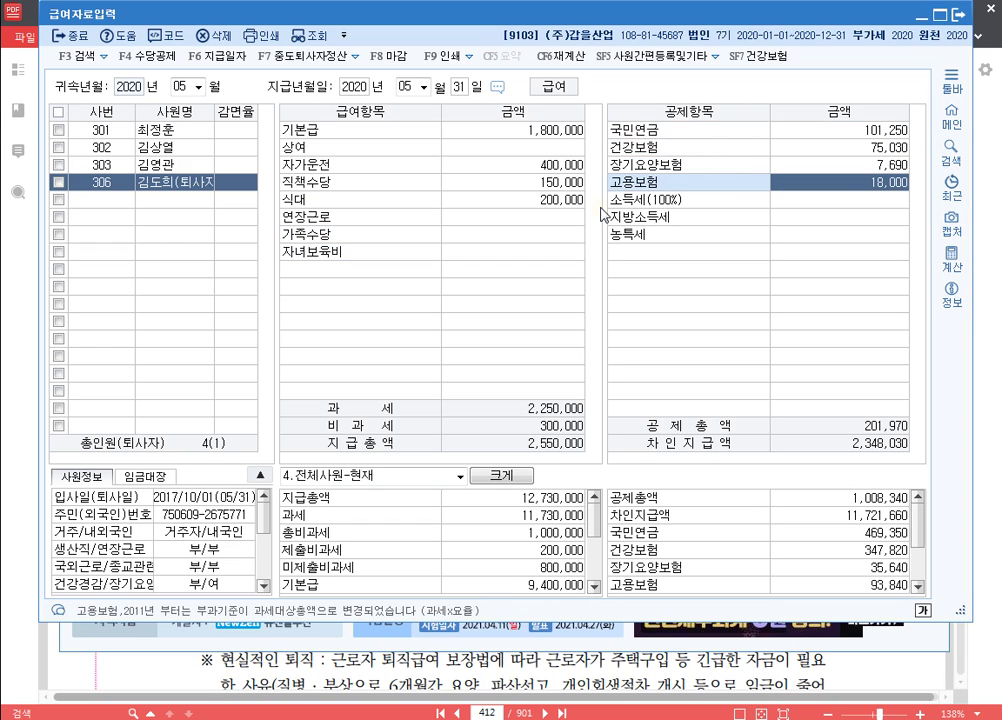
key("Return")
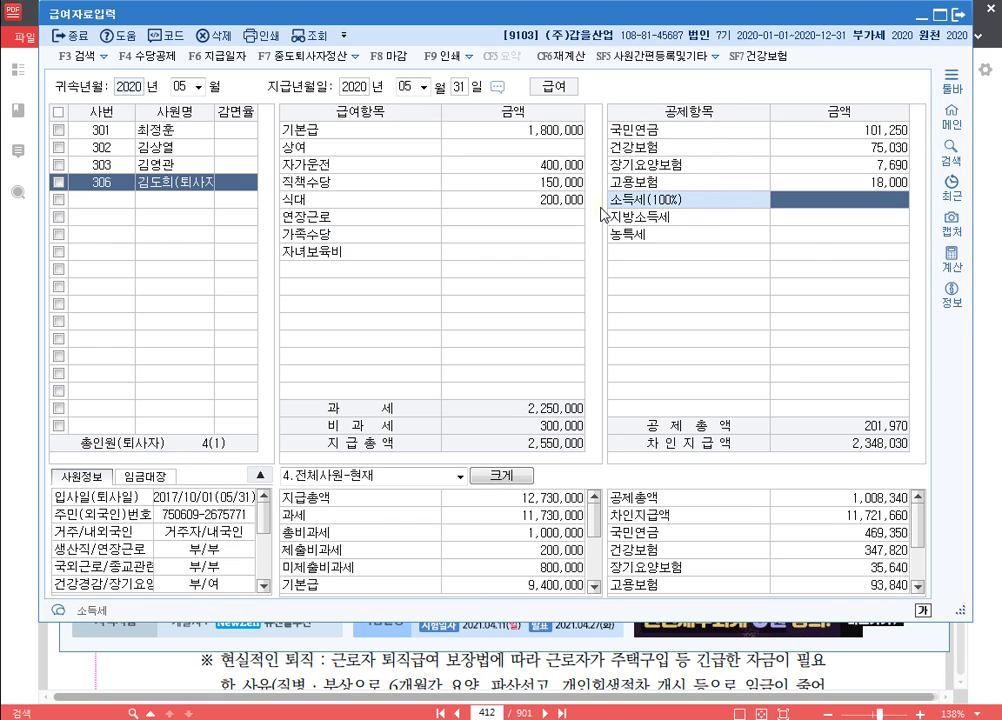
key("F7")
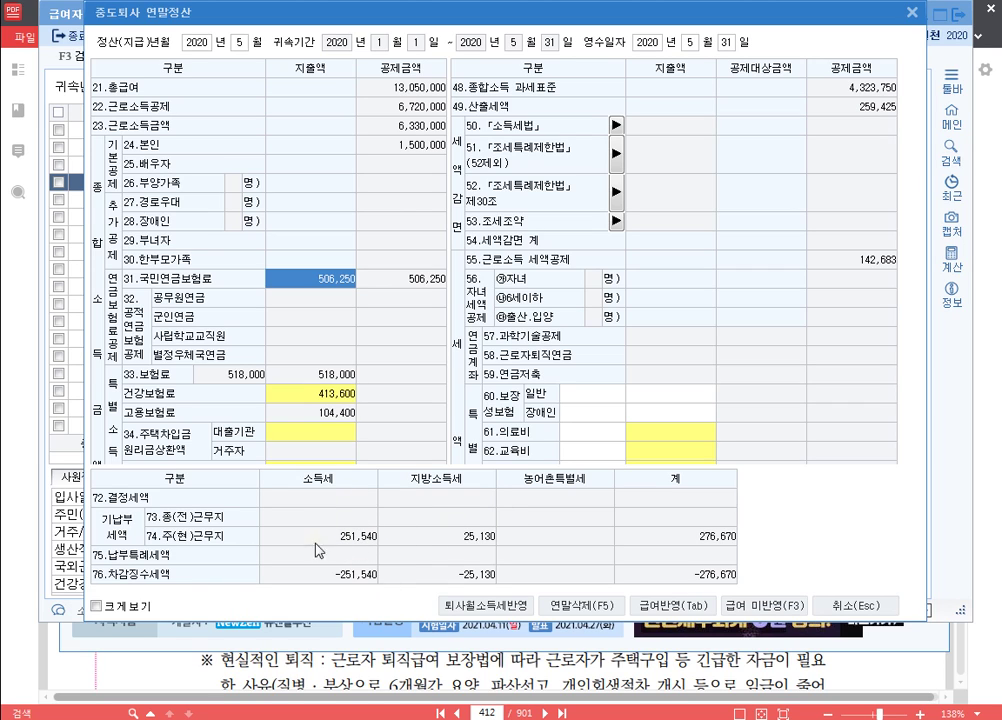
left_click(676, 605)
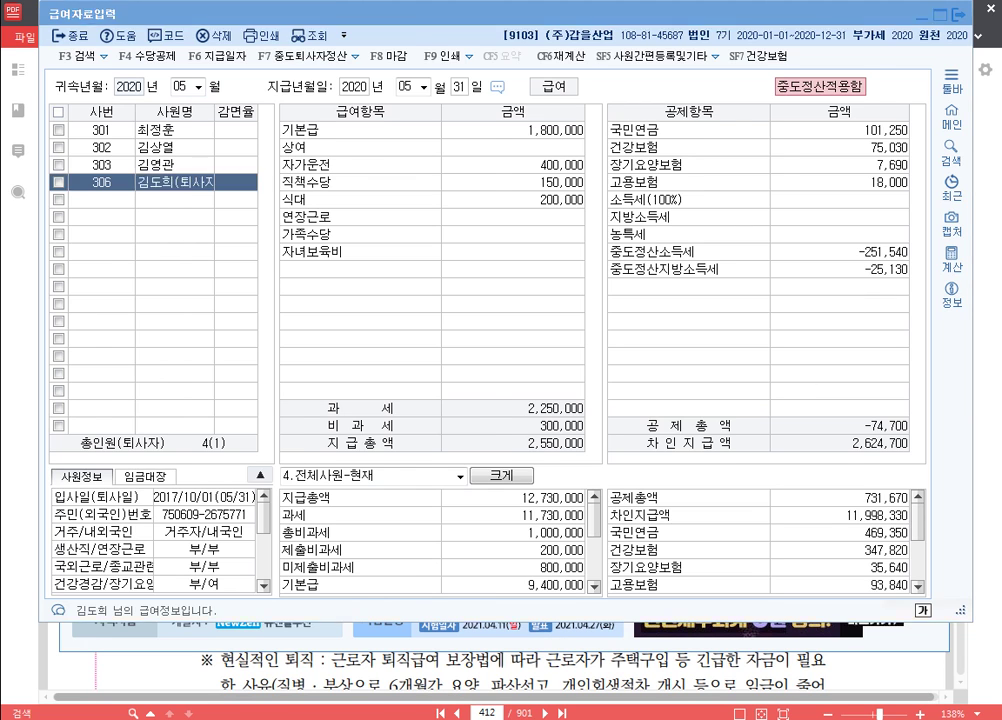
Load the 원천징수이행상황신고서 with both 귀속기간 and 지급기간 set to May 2020 as a 정기신고.
left_click(390, 630)
left_click(183, 176)
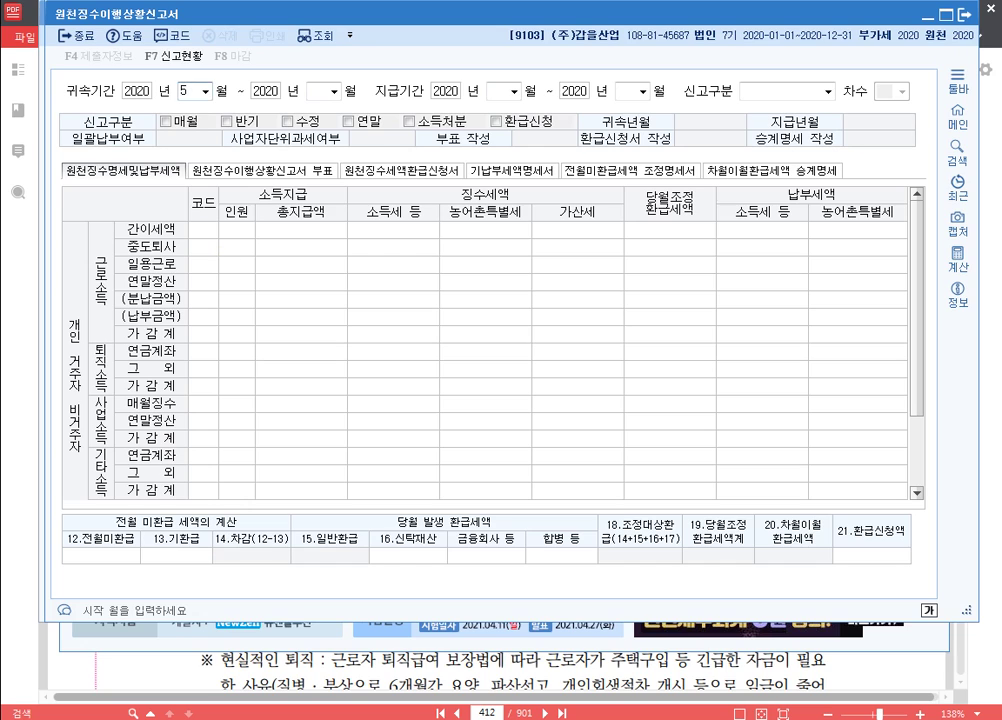
type("05")
key("Return")
key("Return")
key("Return")
key("Return")
key("Return")
key("Return")
key("Return")
type("05")
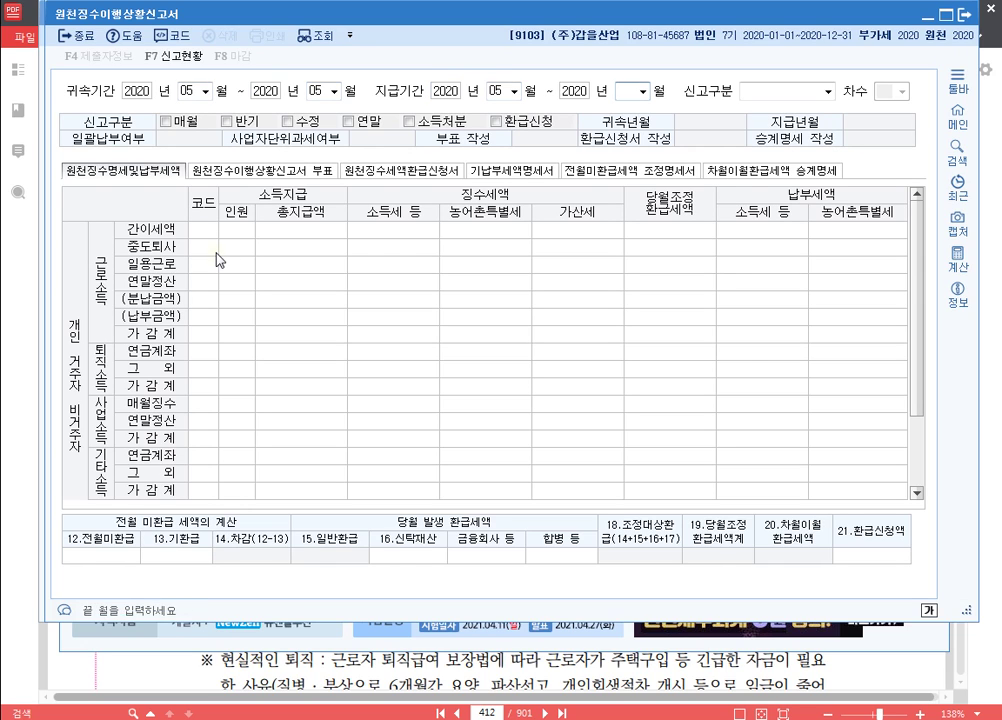
key("Return")
key("Return")
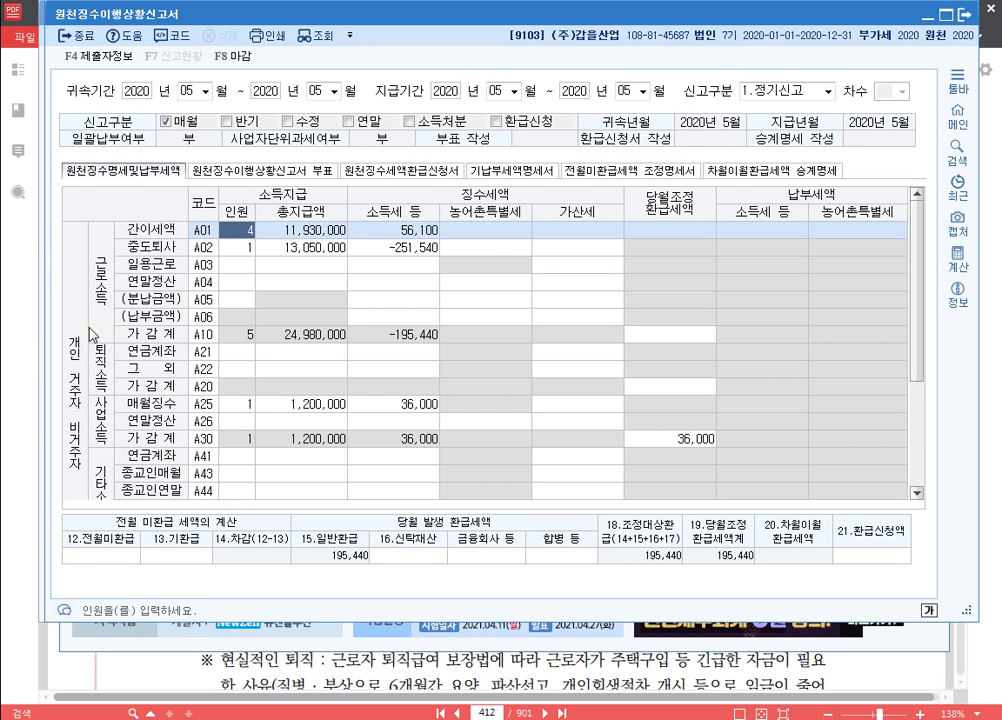
Examine the headcount, total payment and income tax in the 중도퇴사 (A02) and 퇴직소득 그 외 (A22) rows.
left_click(245, 254)
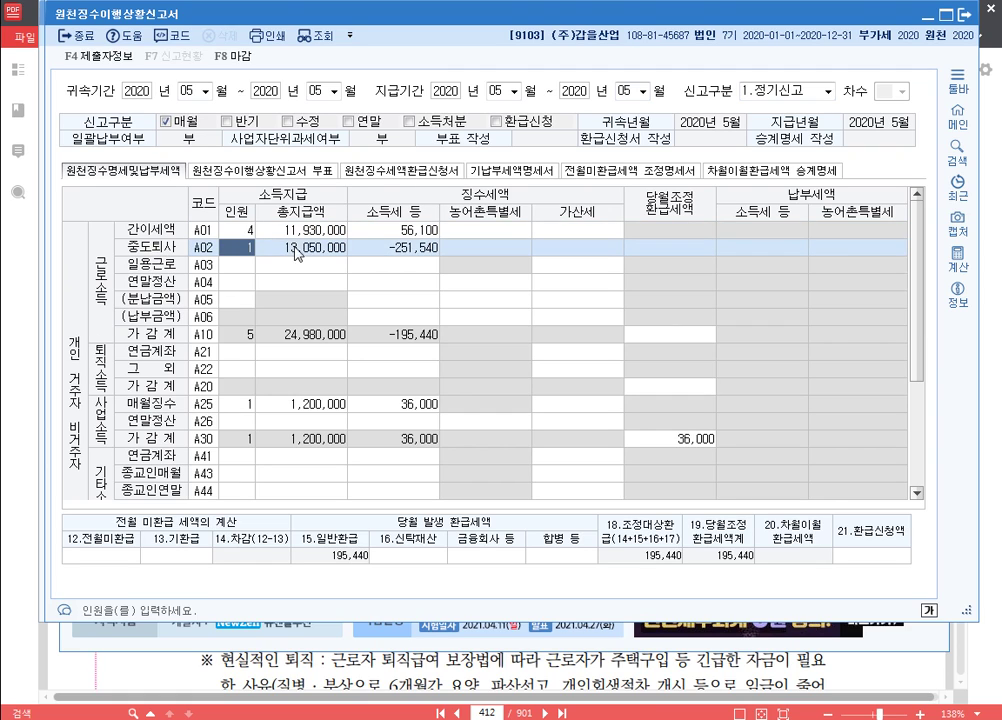
left_click(365, 250)
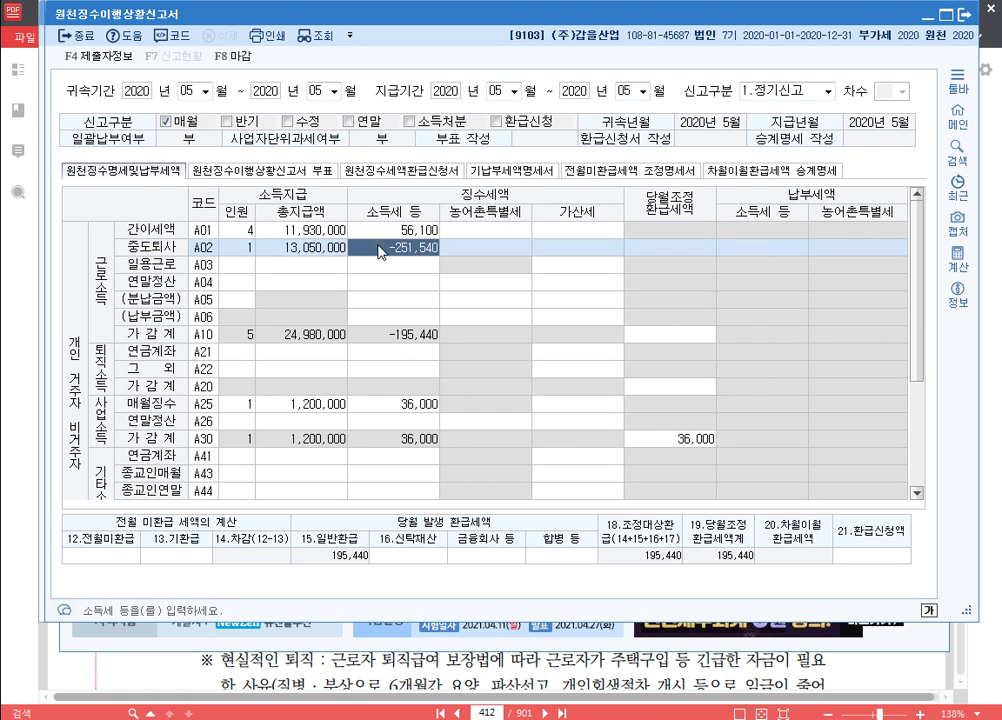
left_click(245, 373)
key("Return")
key("Return")
left_click(343, 372)
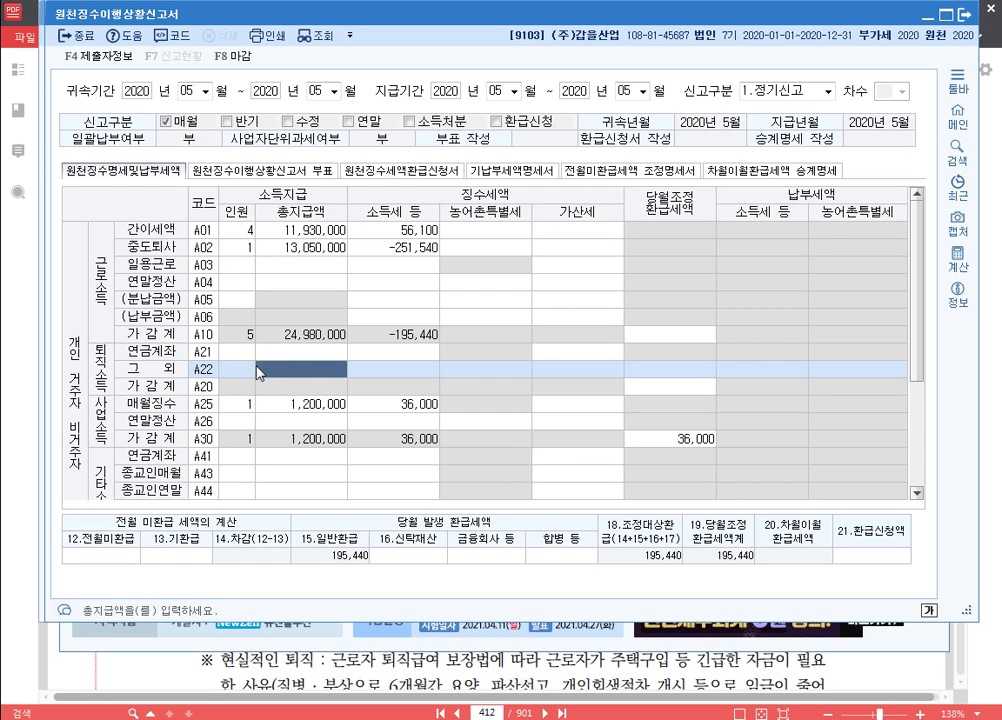
left_click(248, 371)
left_click(315, 370)
left_click(399, 377)
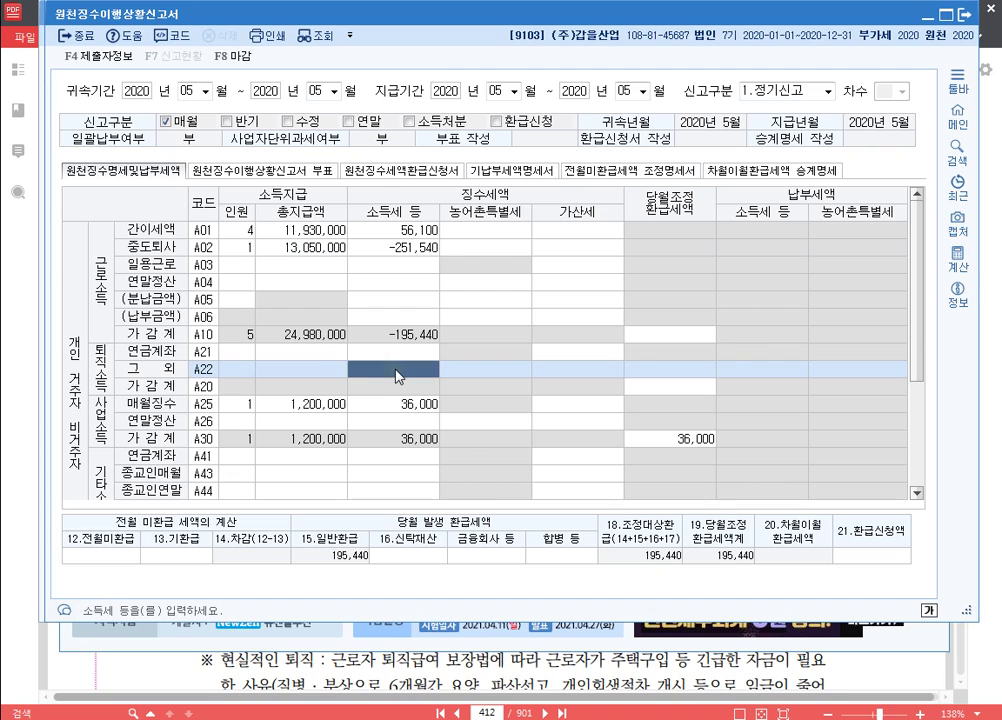
left_click(244, 251)
left_click(318, 251)
left_click(401, 255)
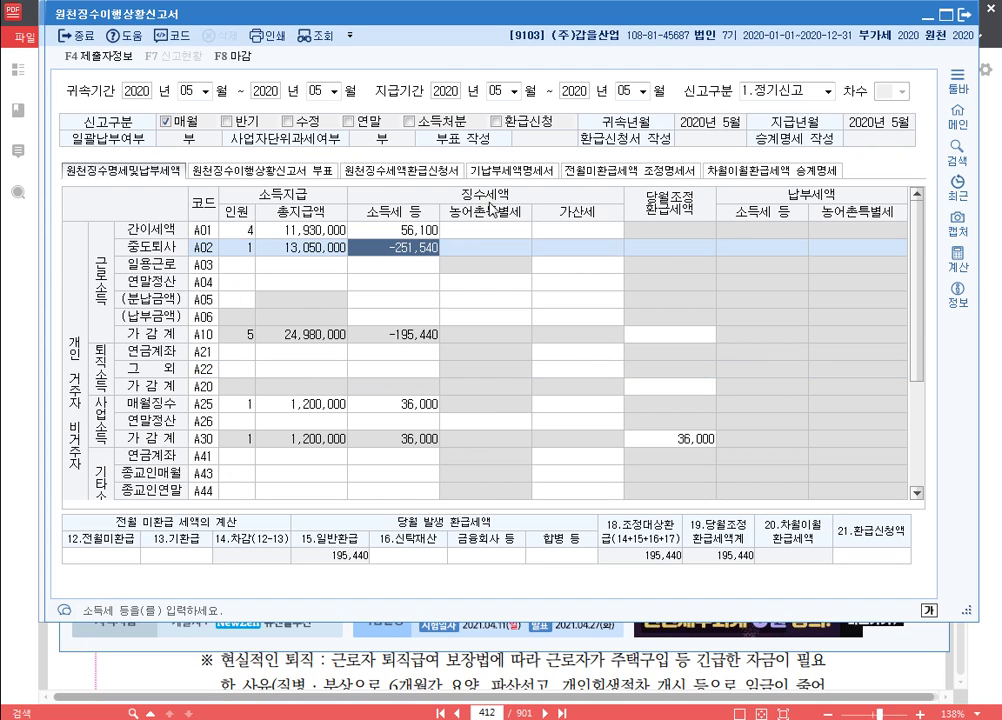
Close the 원천징수이행상황신고서 without saving and review the severance date and amounts in the PDF exercise.
left_click(965, 18)
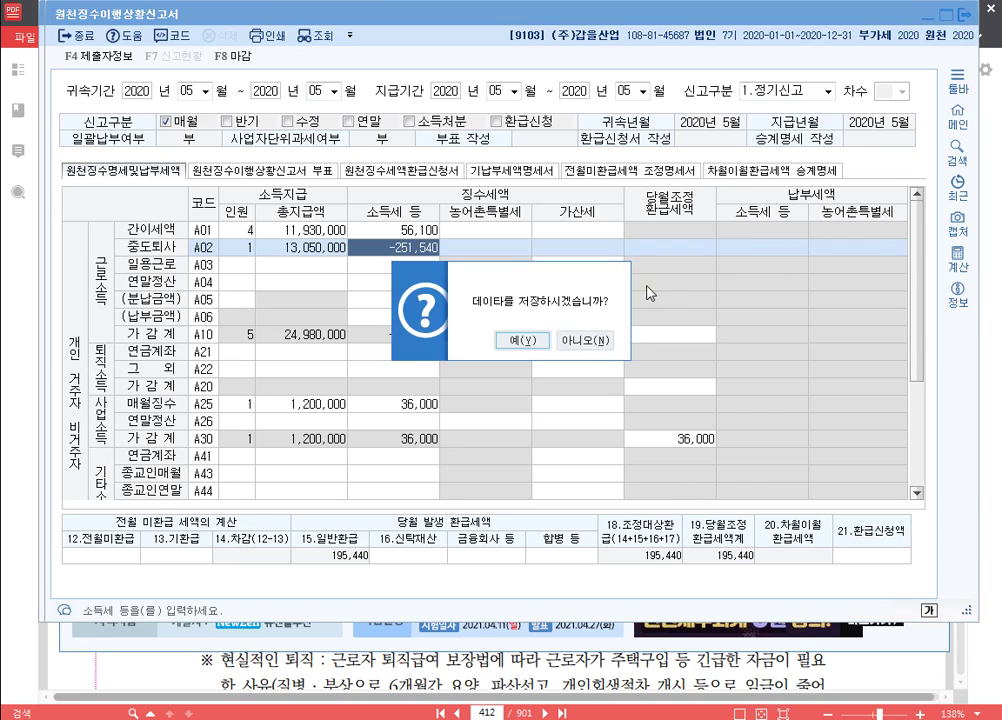
left_click(586, 340)
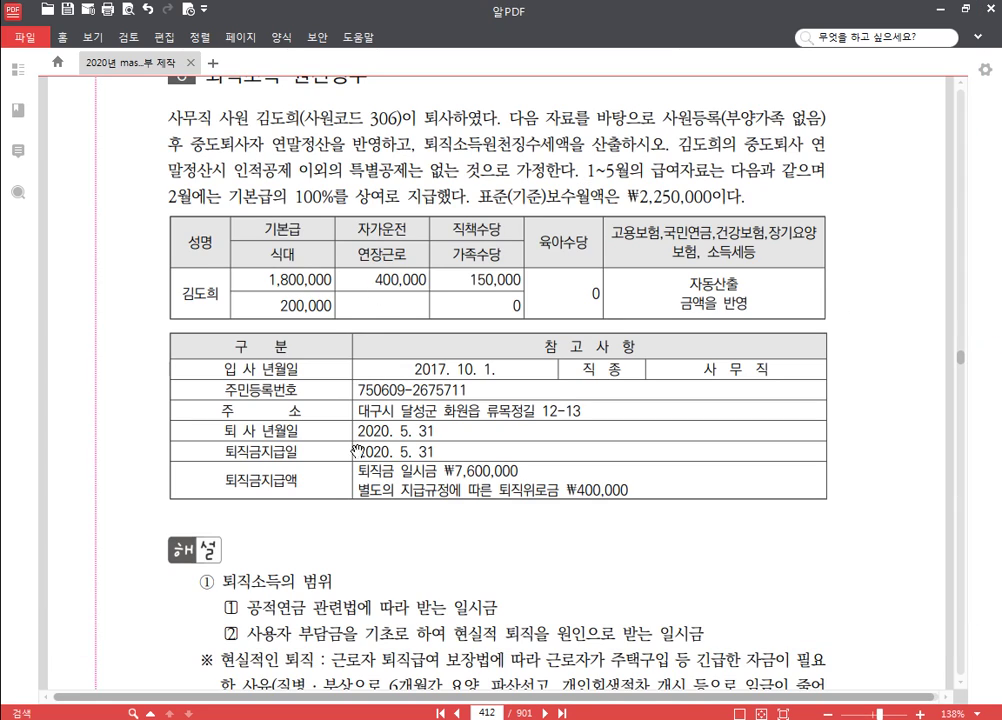
scroll(387, 435, "down", 2)
scroll(403, 517, "down", 5)
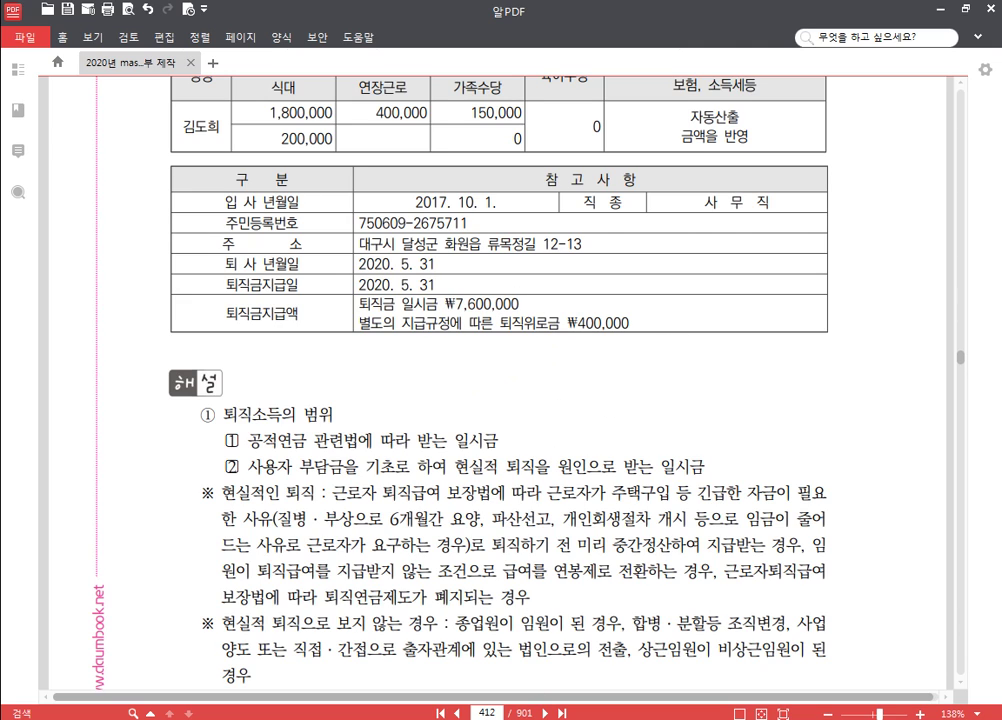
mouse_move(405, 719)
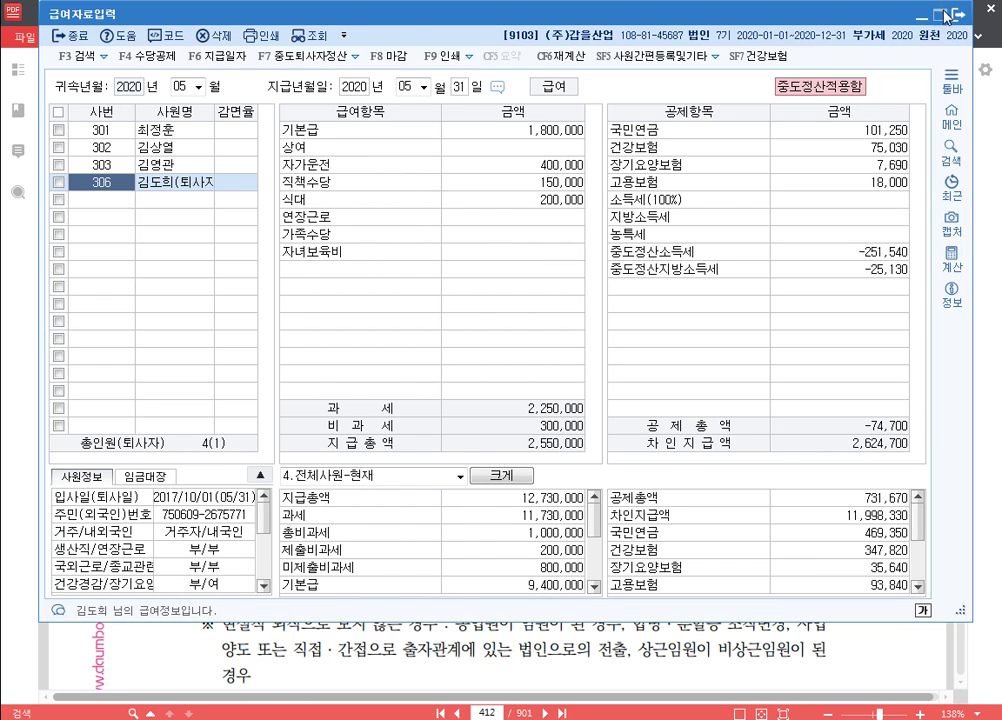
Open 퇴직소득자료입력 in KcLep with 지급년월 set to May 2020 and 소득자구분 set to 1.근로.
key("alt+Tab")
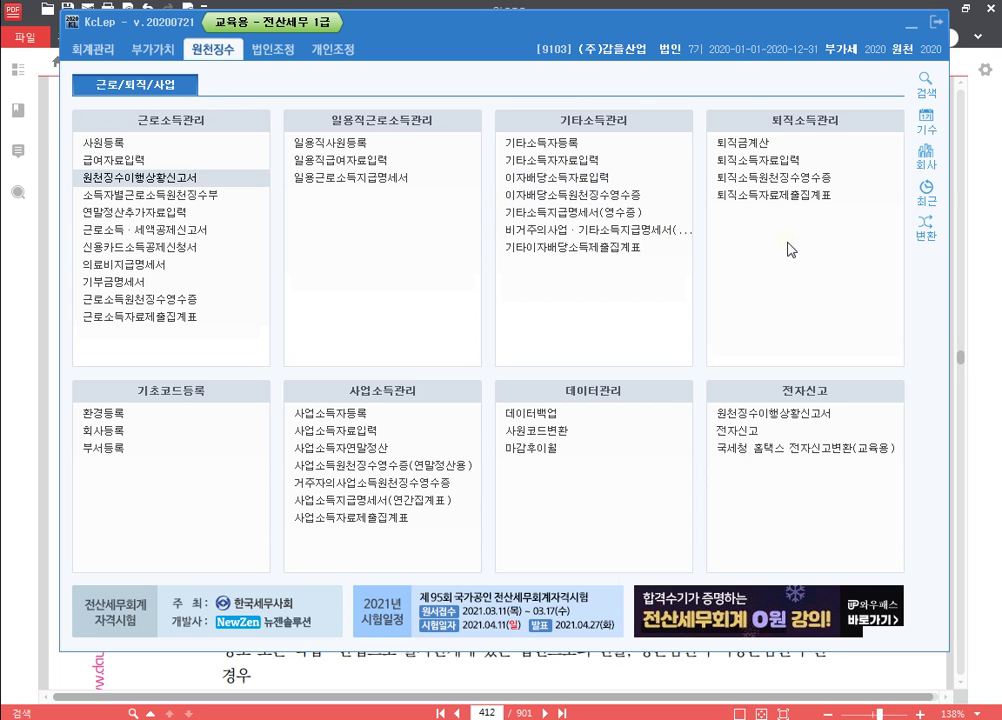
left_click(817, 162)
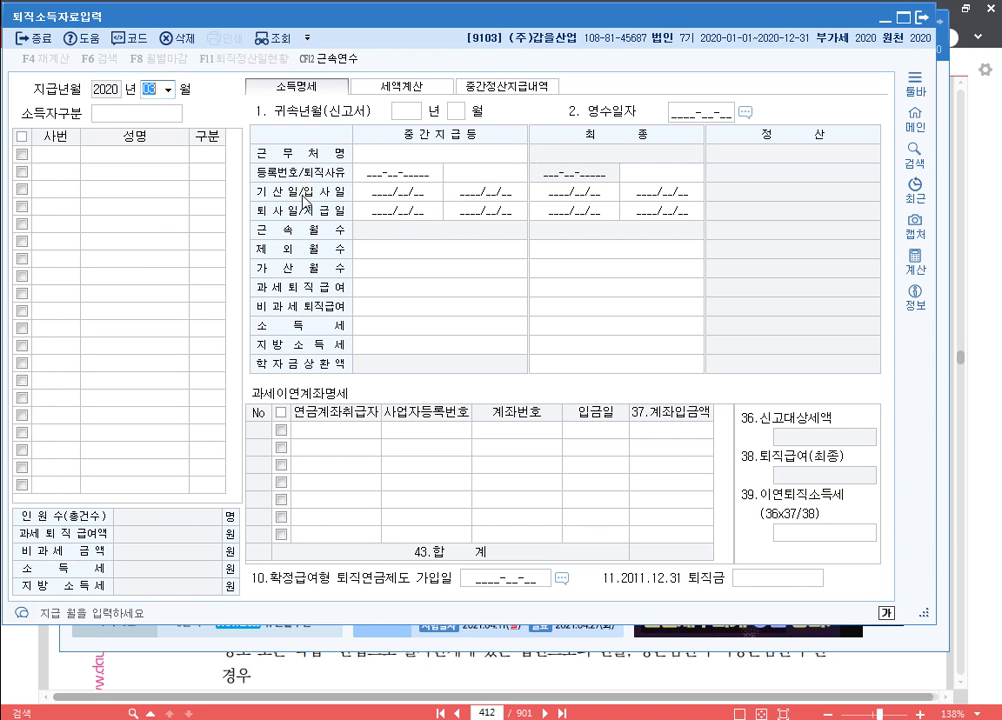
type("5")
key("Return")
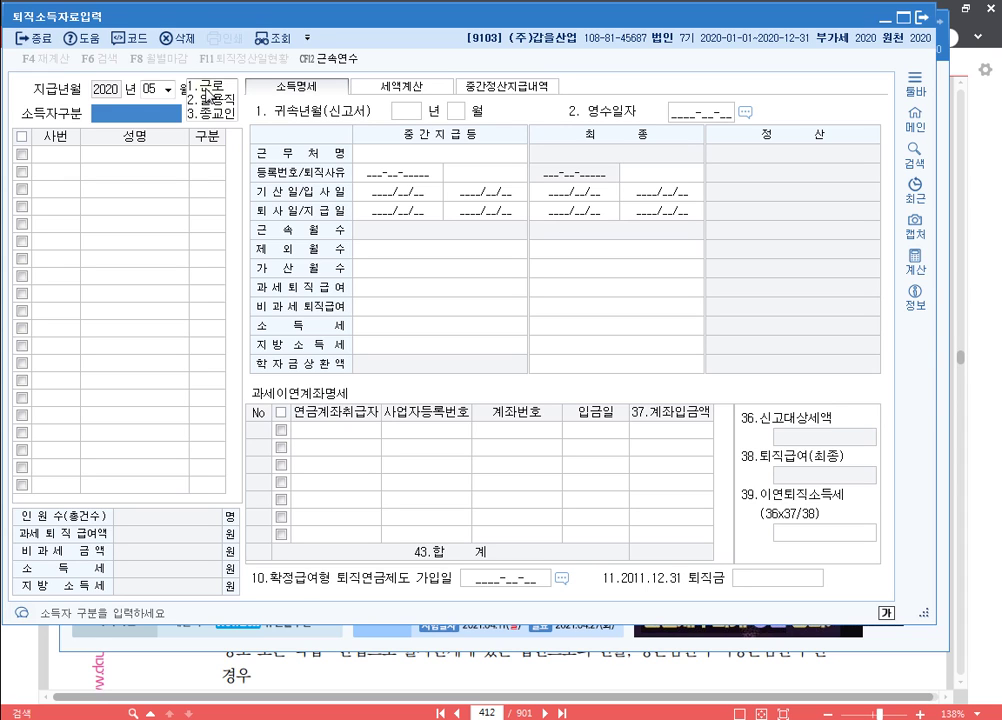
type("1.근로")
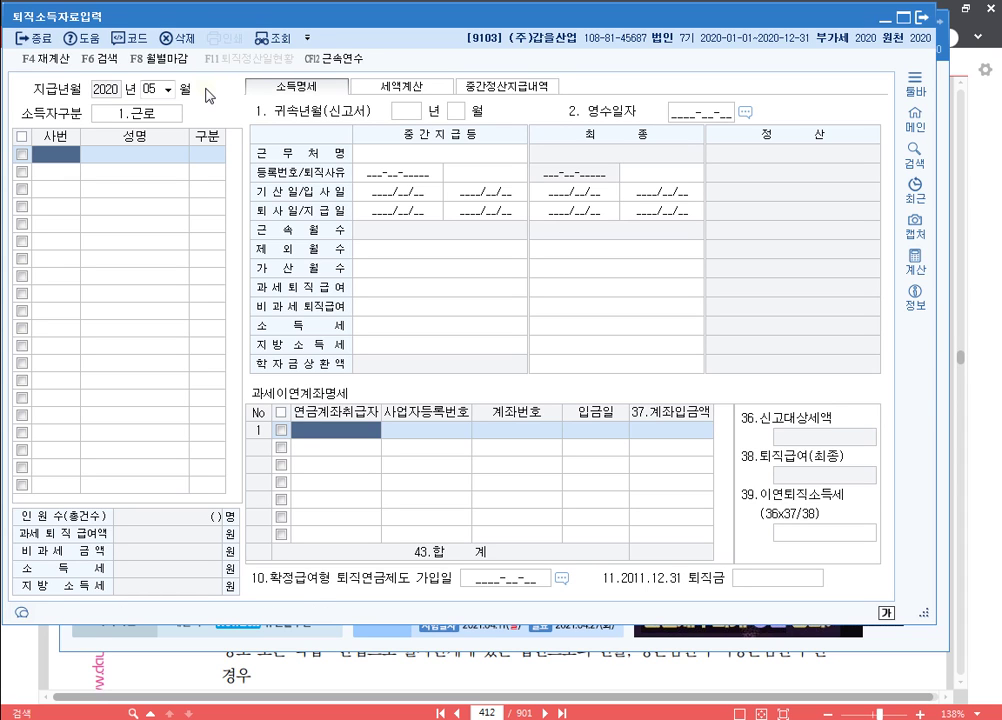
Add employee 306 from the employee code list as a retirement income recipient with 구분 set to 퇴직.
key("F2")
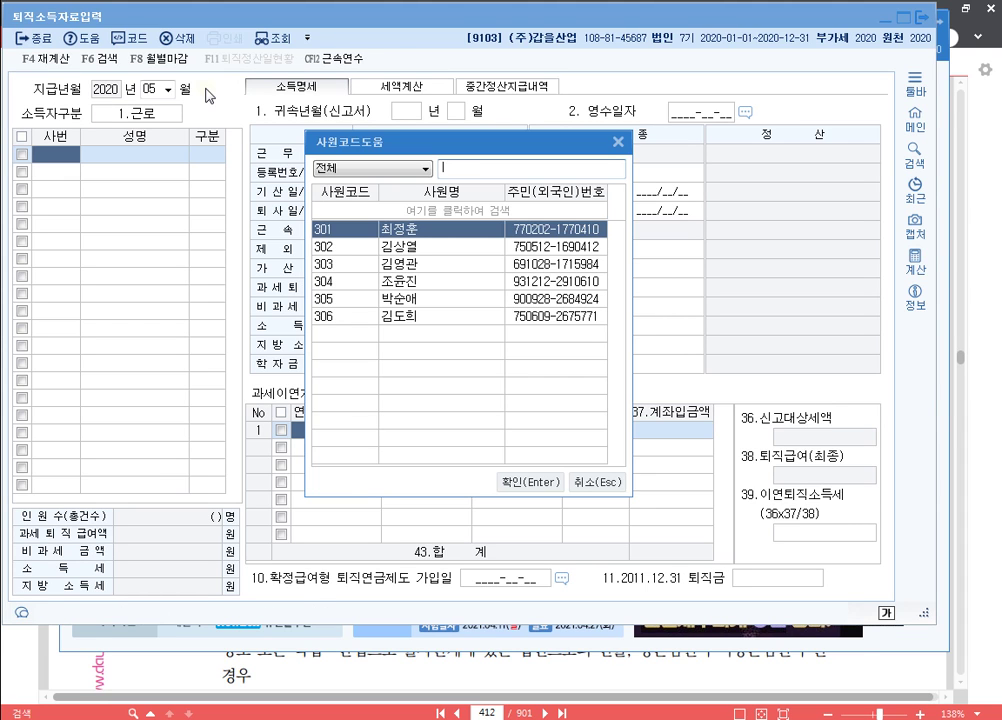
key("Down")
key("Down")
key("Down")
key("Down")
key("Down")
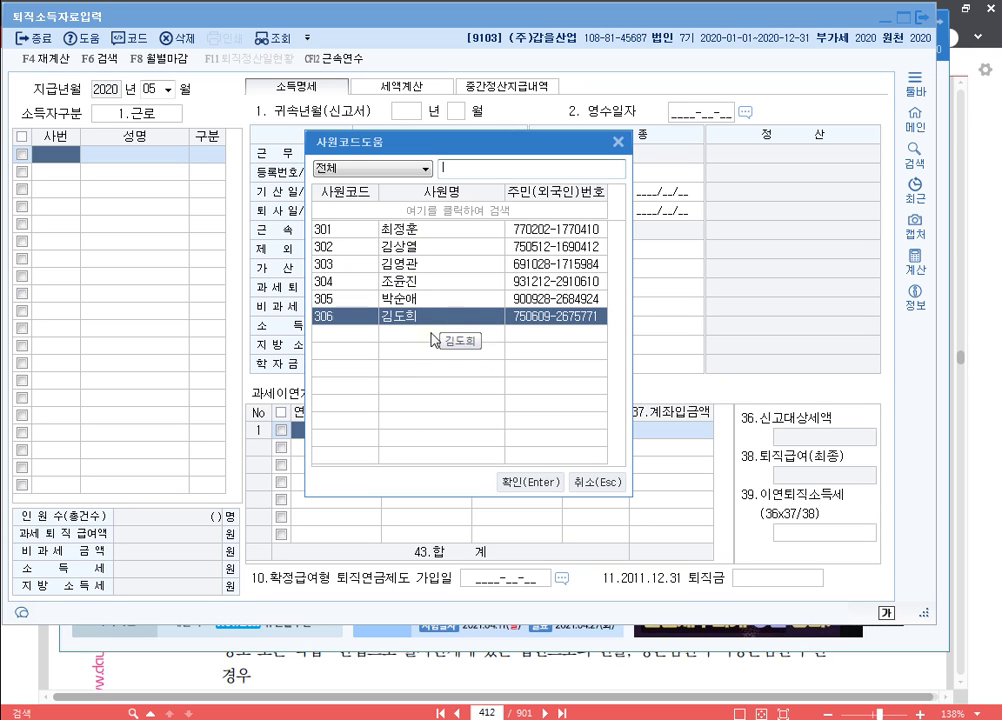
left_click(535, 481)
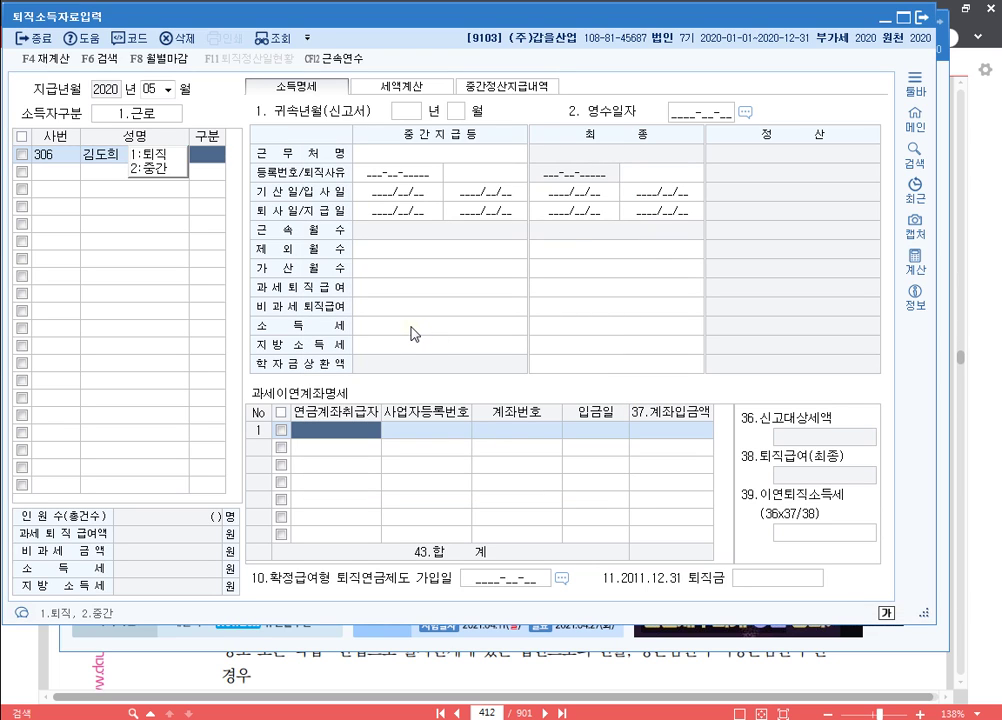
type("1")
key("Return")
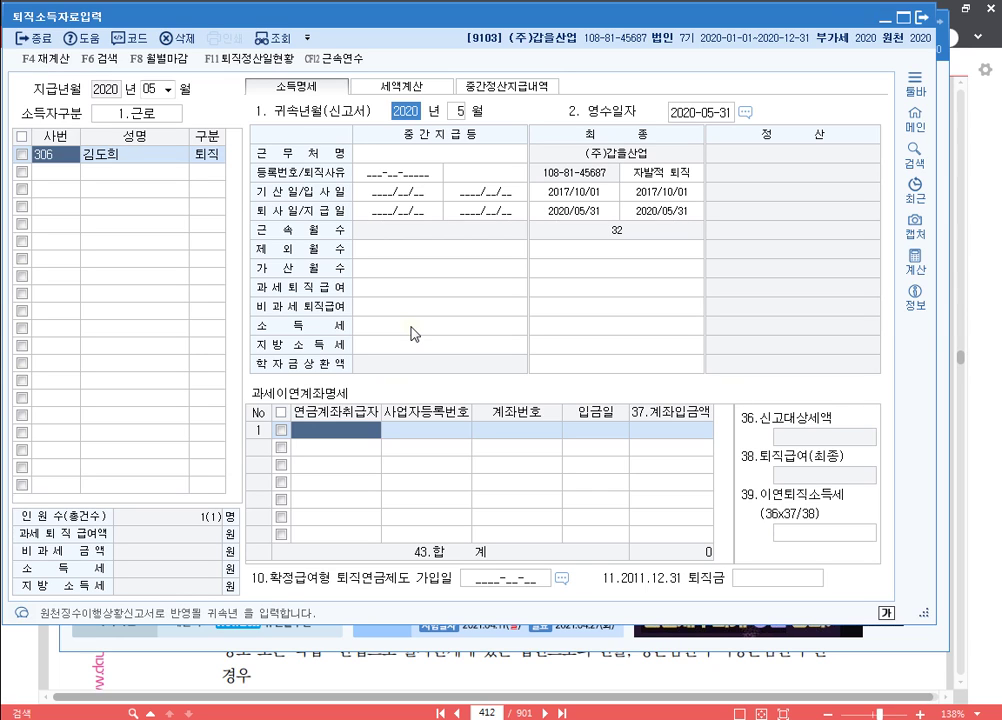
Check employee 306's 귀속년월, 영수일자, 기산일/입사일 and 퇴사일/지급일 in the retirement income details.
left_click(461, 114)
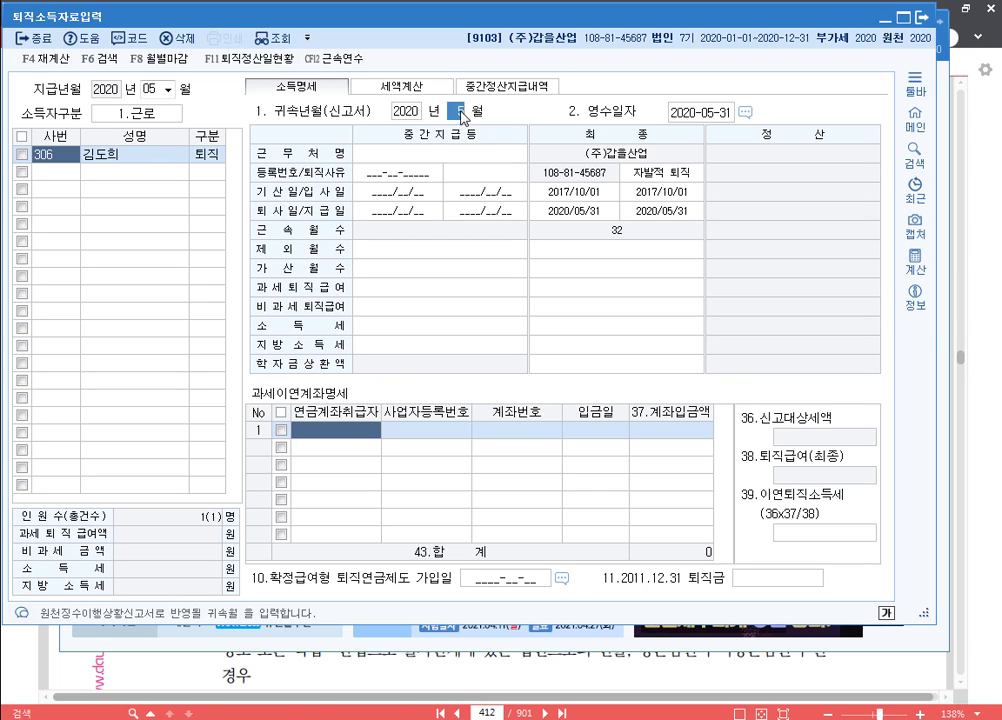
left_click(716, 114)
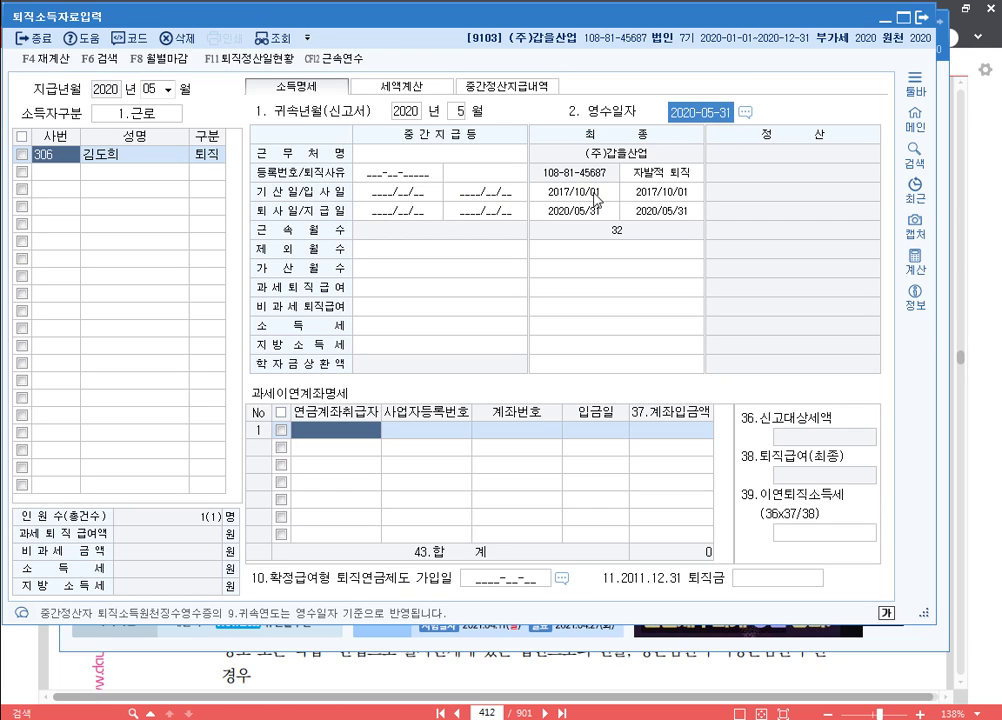
key("Return")
key("Return")
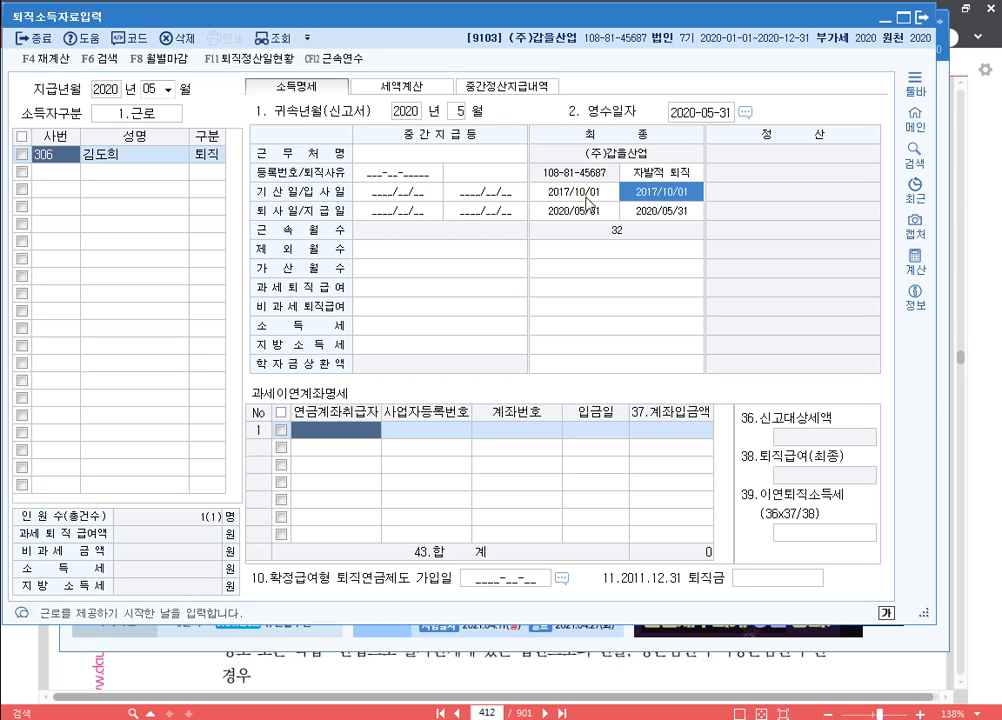
left_click(588, 193)
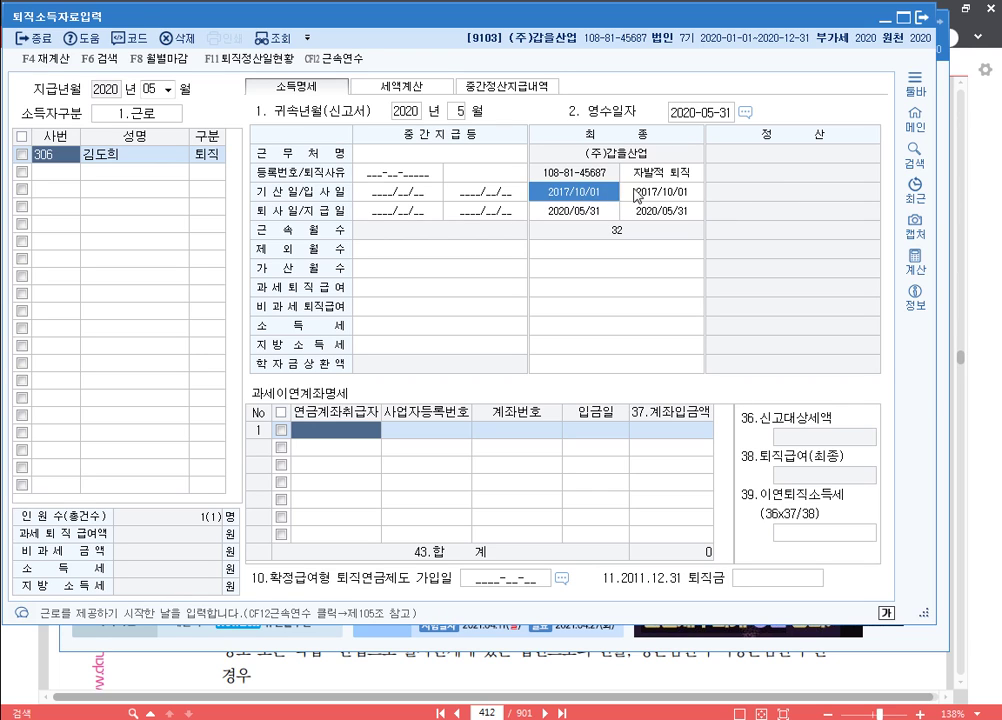
left_click(680, 193)
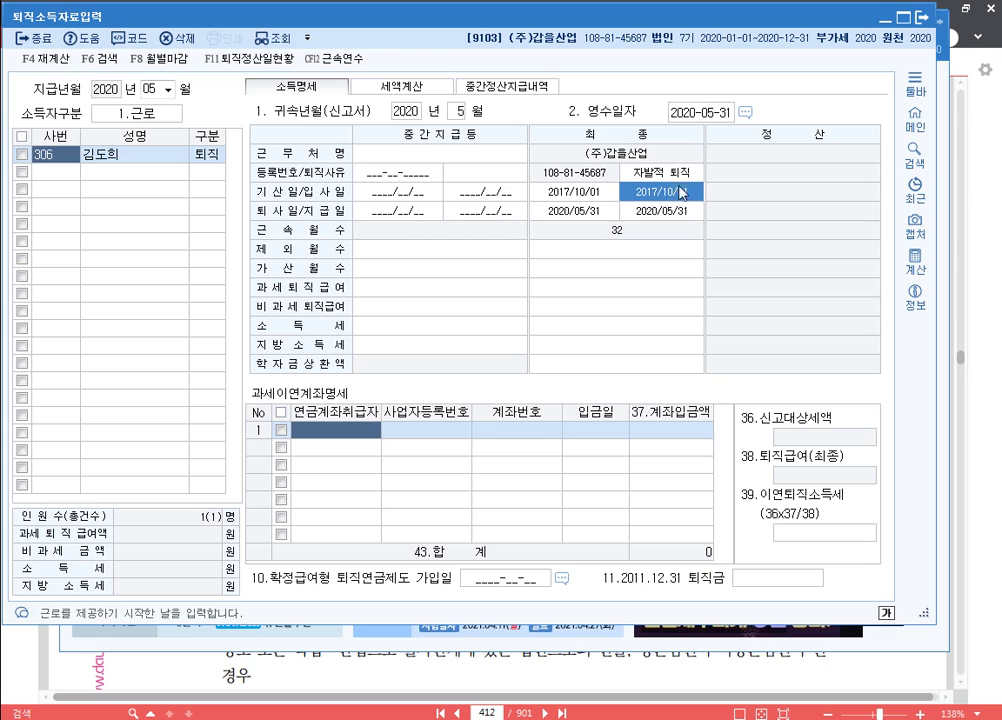
left_click(580, 213)
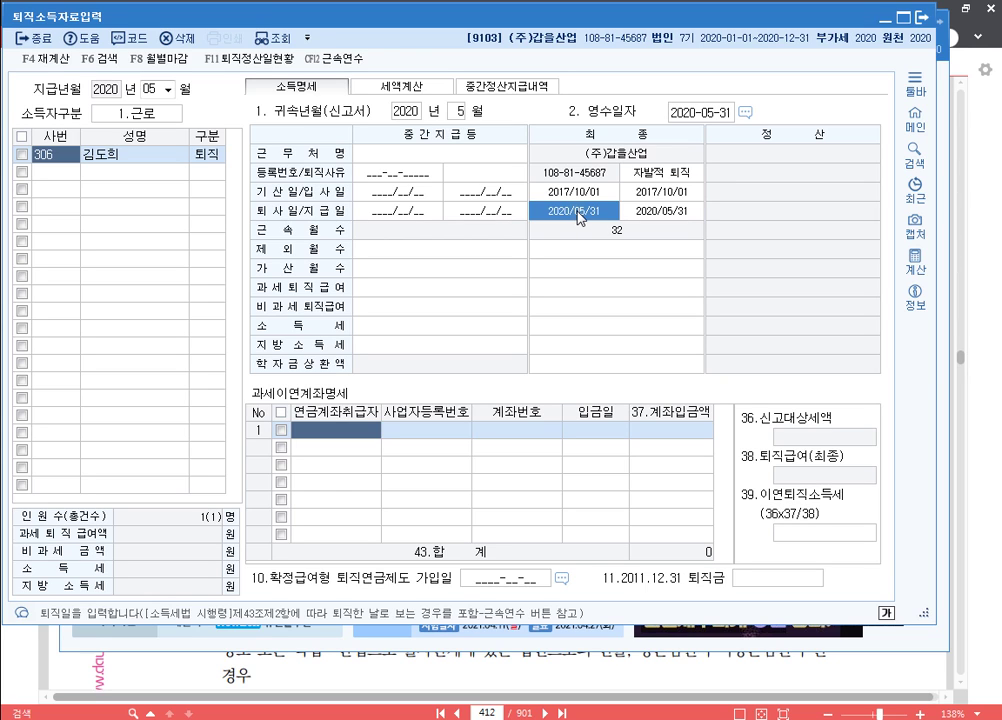
left_click(673, 214)
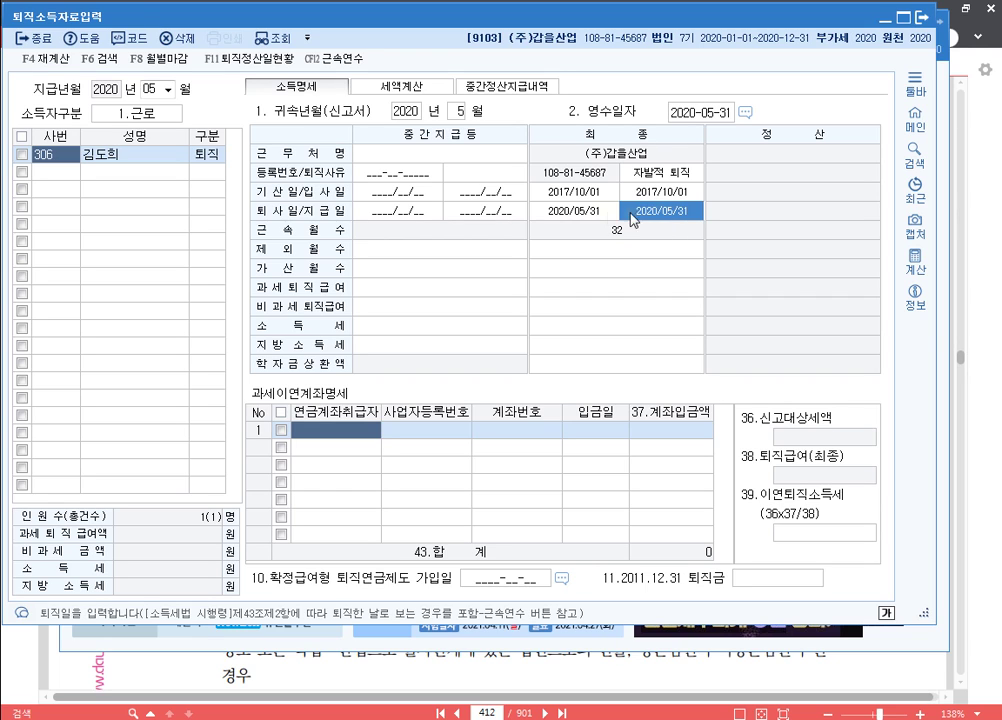
left_click(593, 210)
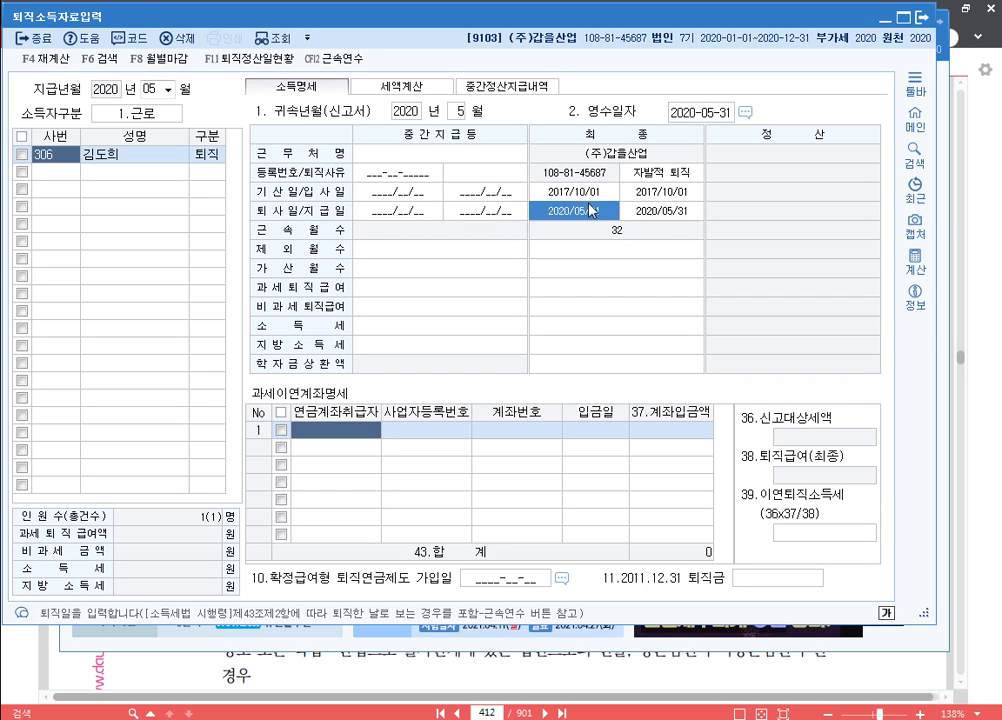
left_click(659, 208)
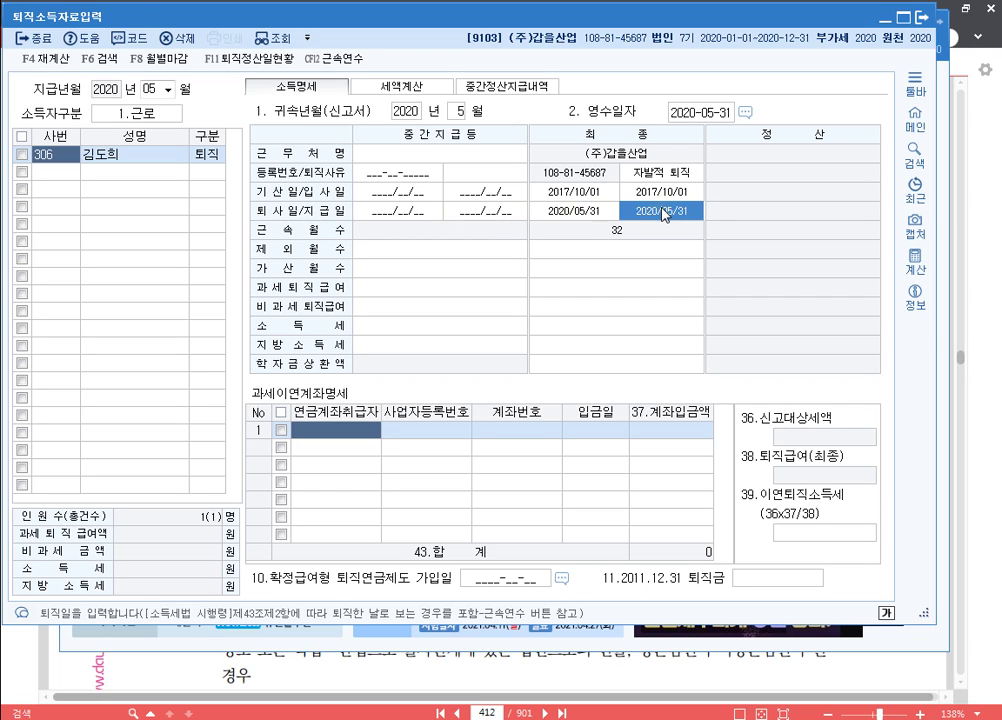
left_click(590, 215)
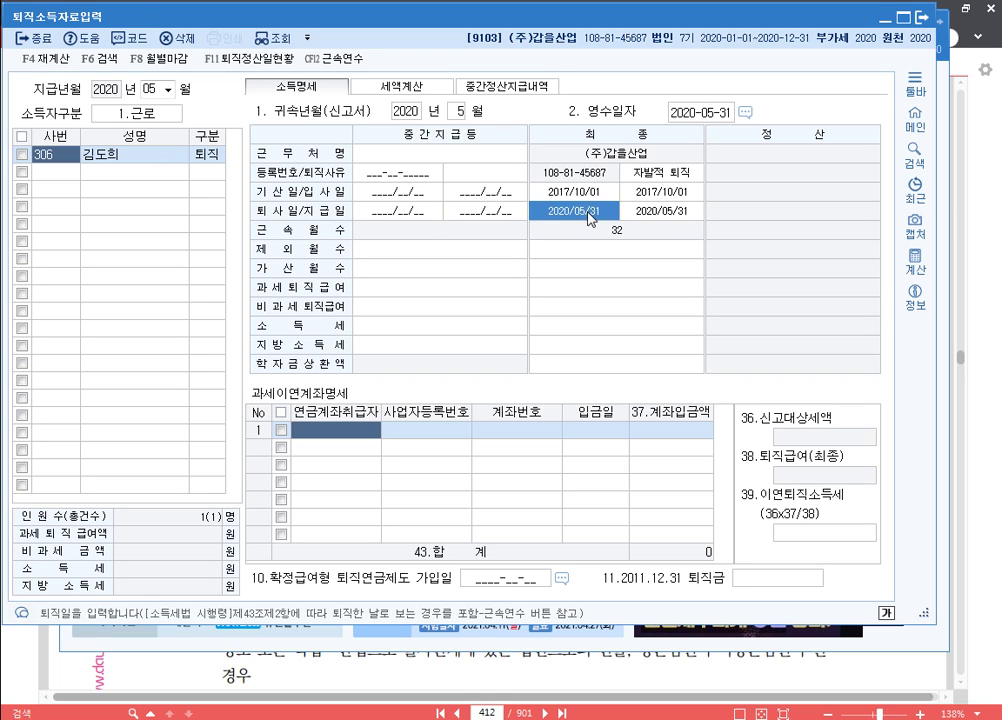
left_click(662, 213)
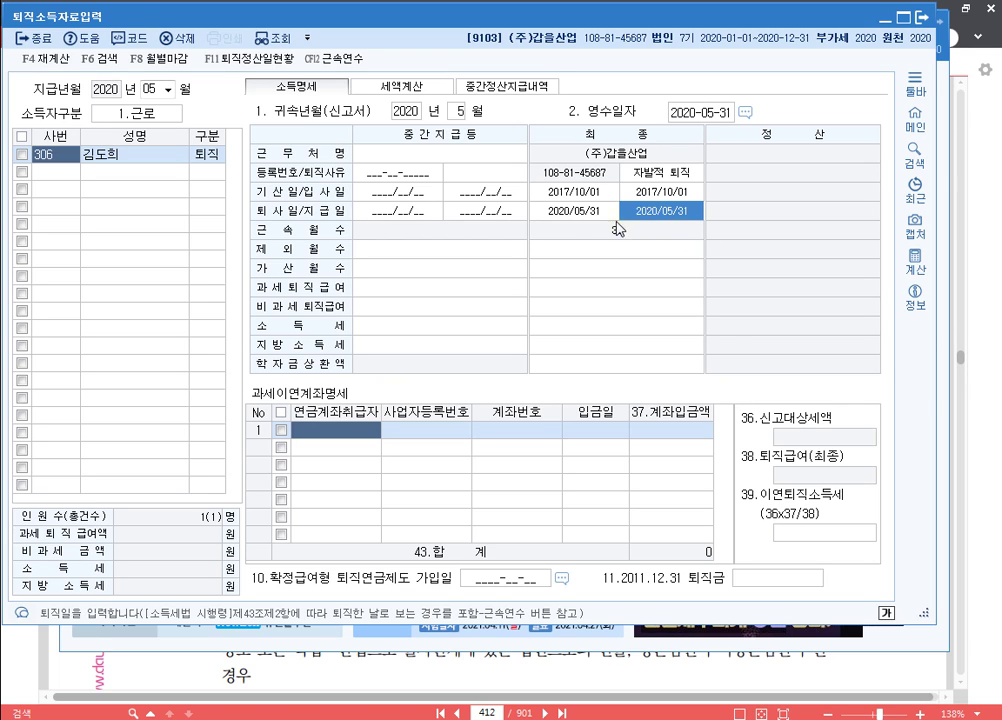
key("Left")
left_click(660, 216)
Enter 8,000,000 as the 최종 과세퇴직급여 and review the calculated 소득세 and 지방소득세.
left_click(640, 288)
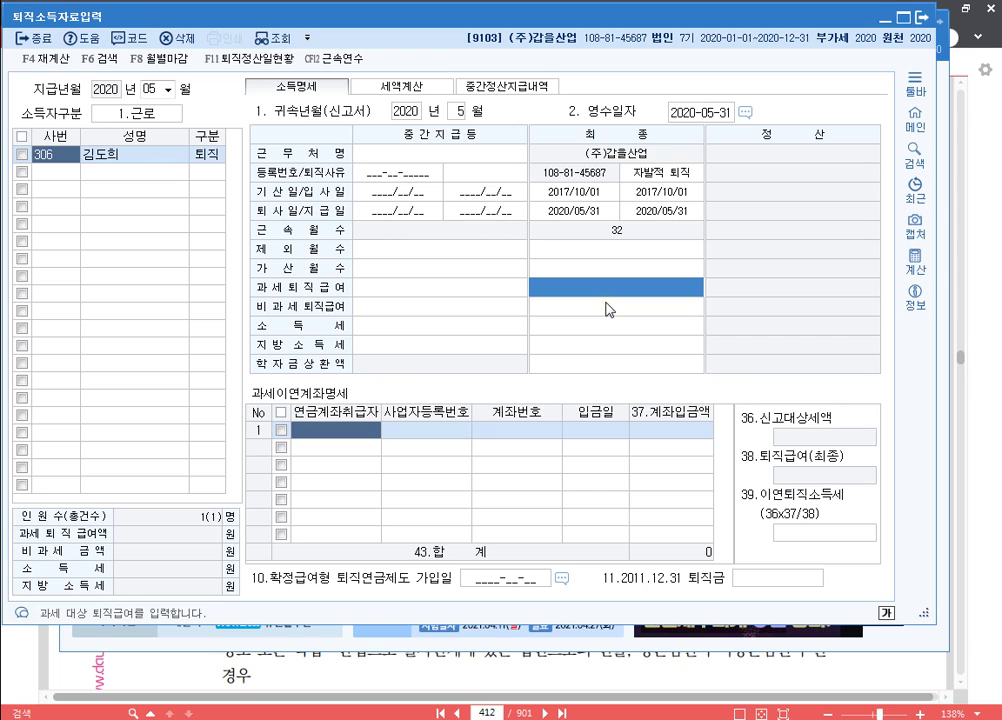
type("8000000")
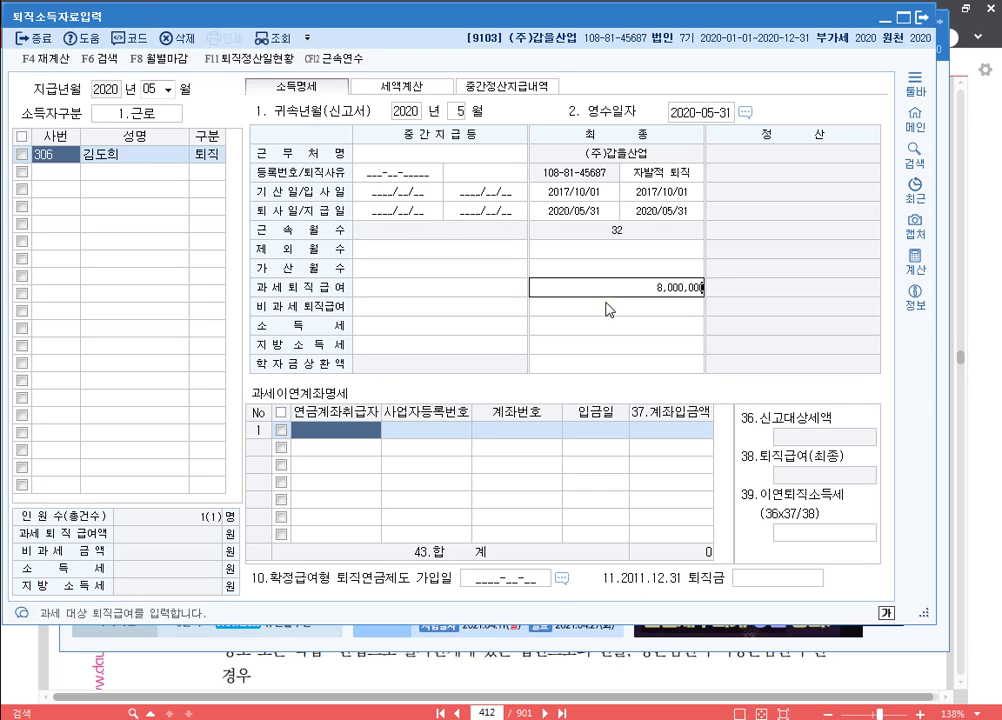
key("Return")
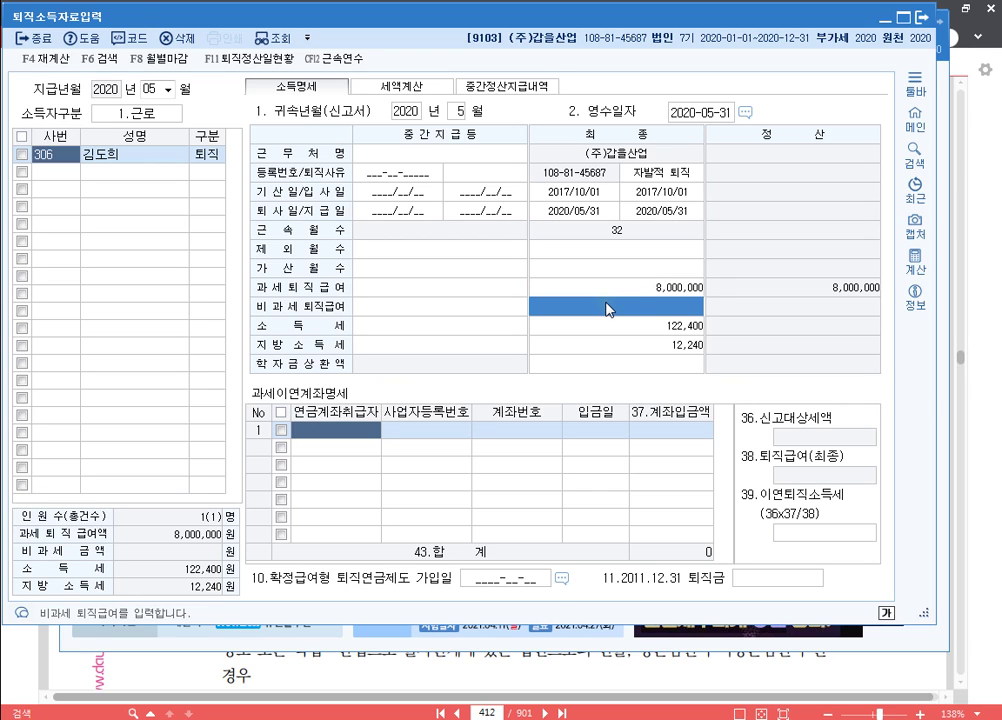
left_click(636, 295)
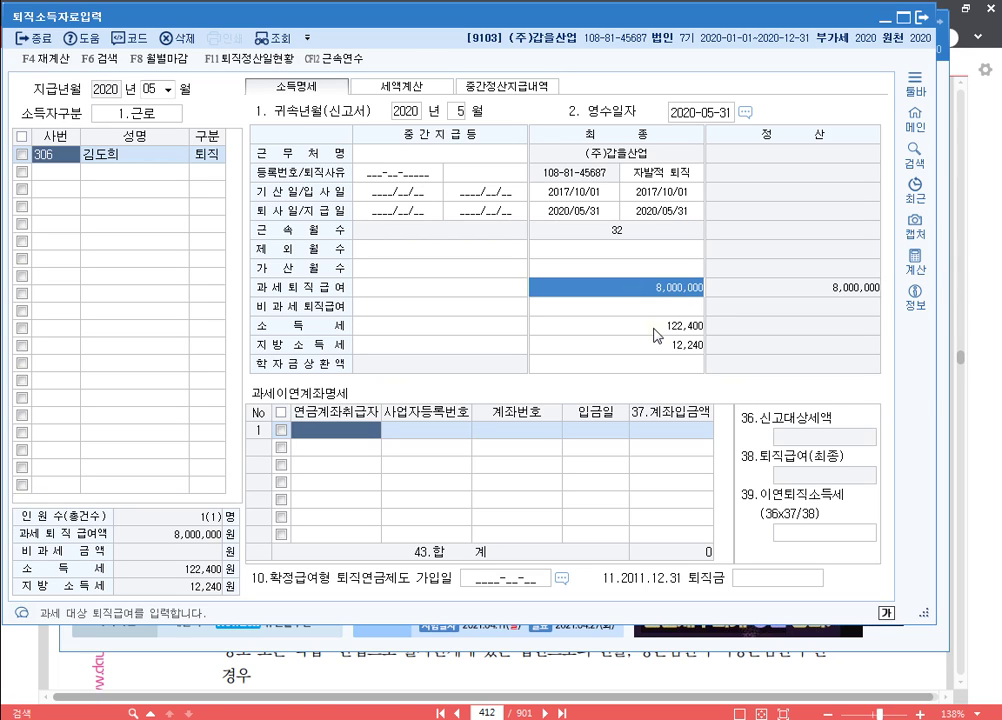
left_click(657, 334)
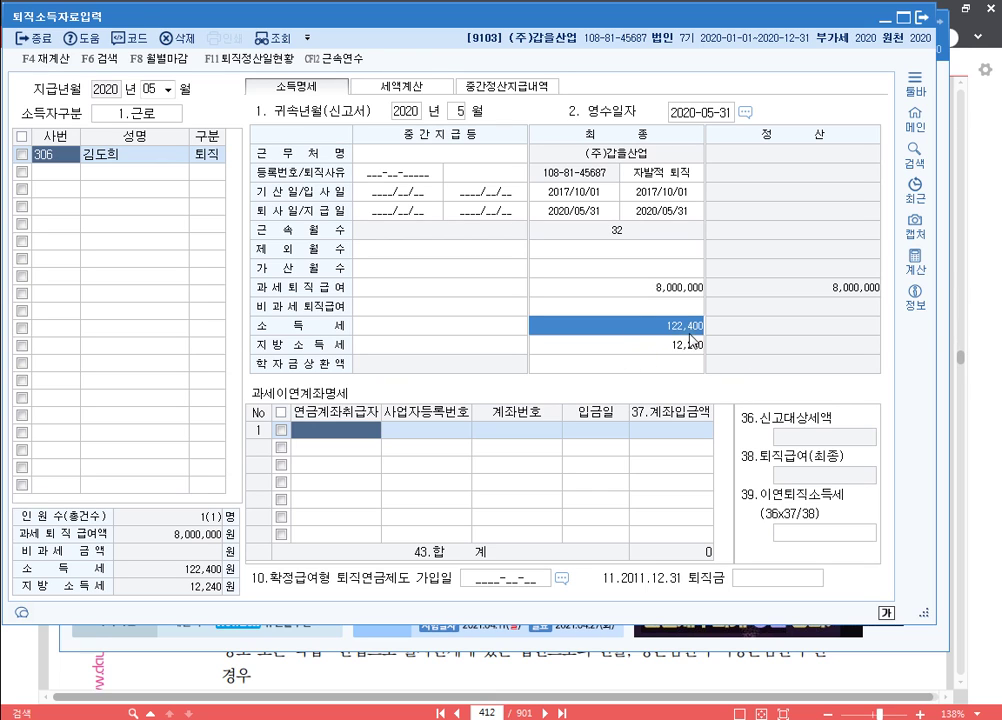
left_click(655, 290)
left_click(663, 328)
left_click(670, 344)
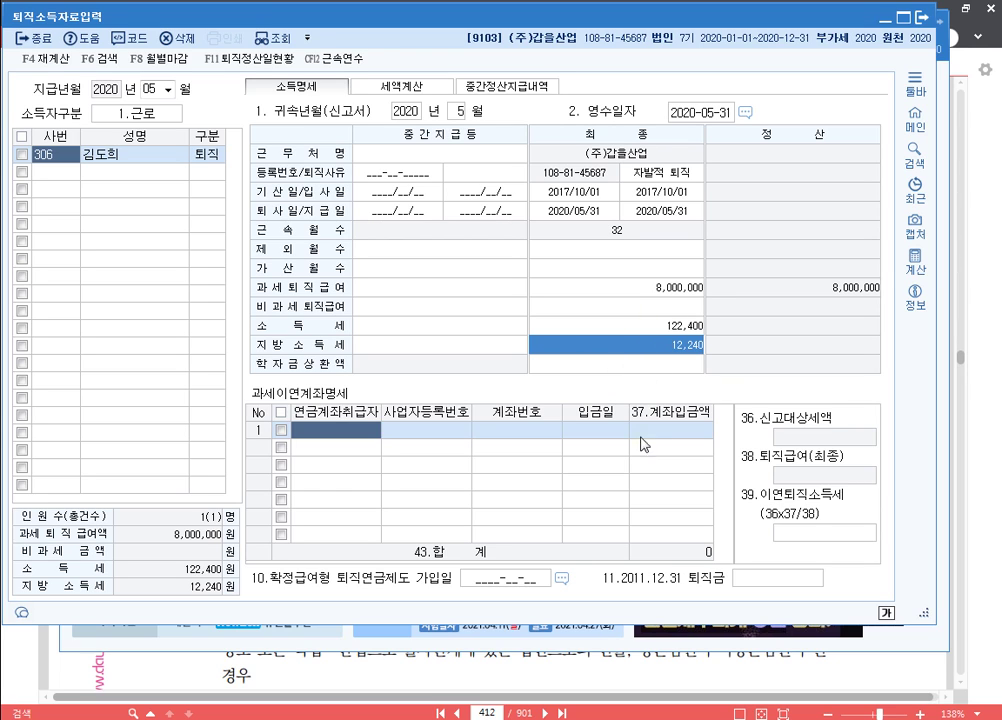
Add a 과세이연계좌명세 entry with 어디어디생명 as the 연금계좌취급자, and enter its business registration number and account number.
left_click(352, 437)
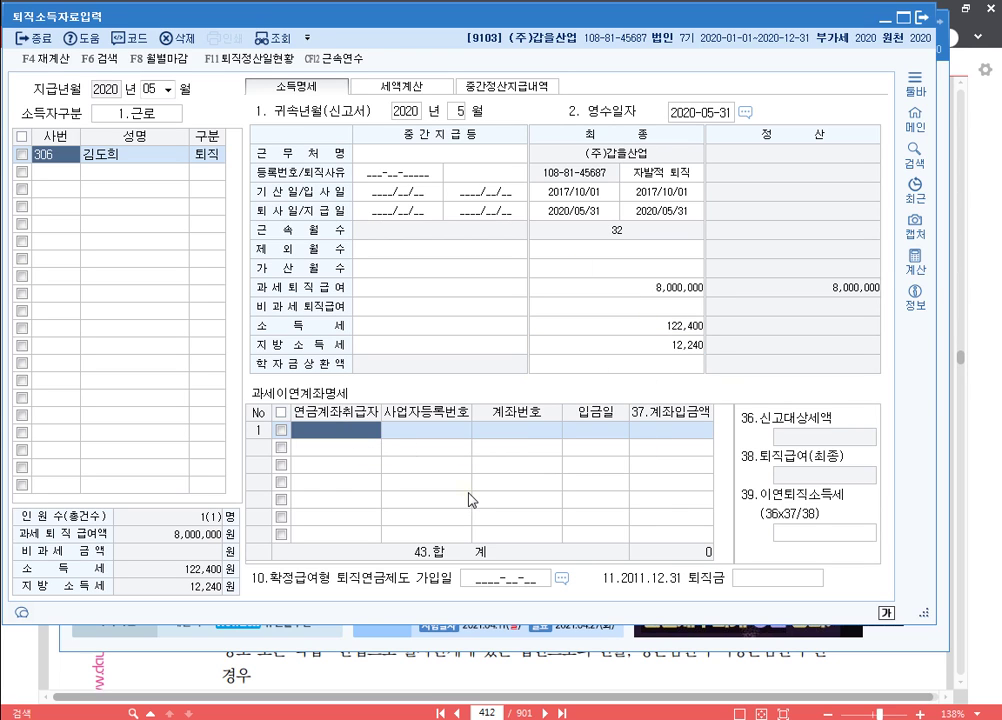
type("어디어디생명")
key("Return")
type("123-12-1234")
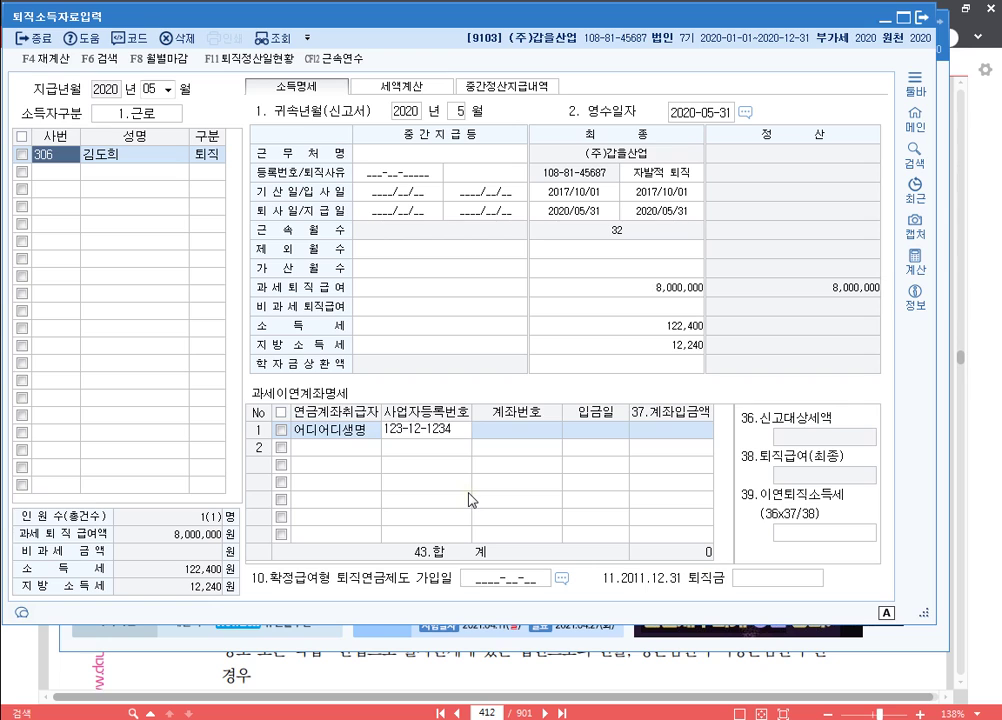
key("Return")
type("12-12-")
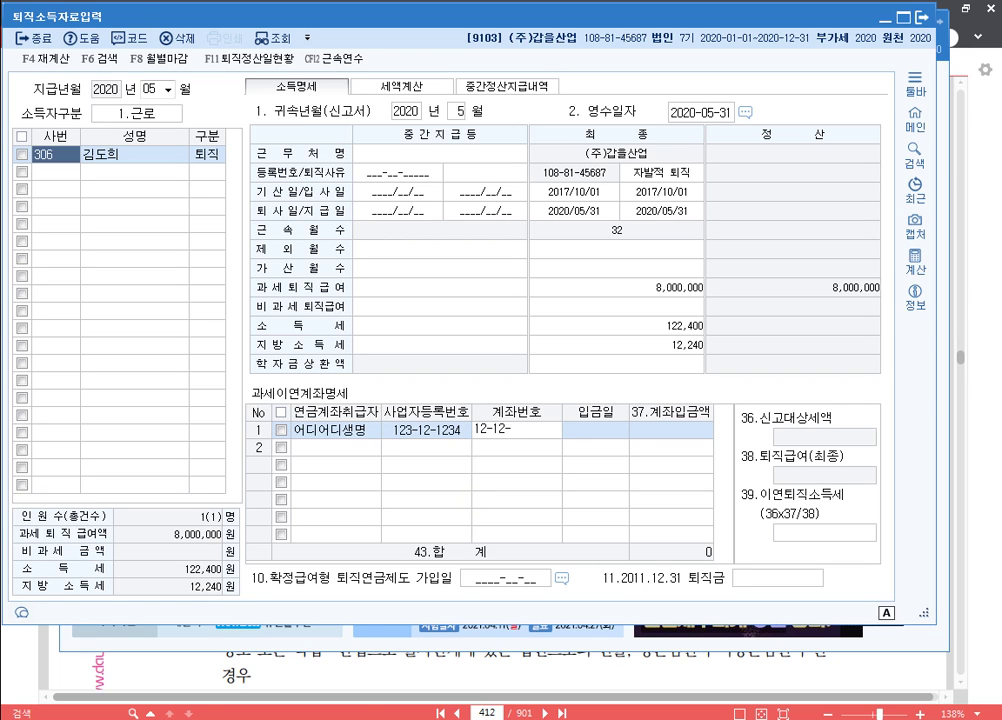
key("Return")
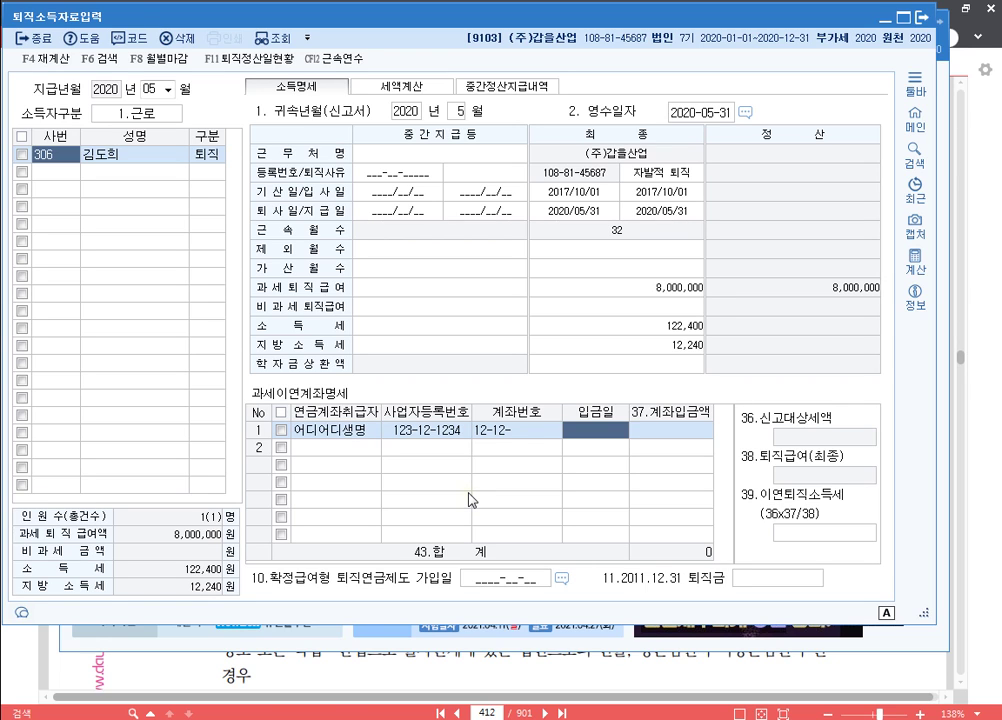
Set the pension account entry's 입금일 to 2020-05-31 and 계좌입금액 to 5,000,000.
type("2020-05-")
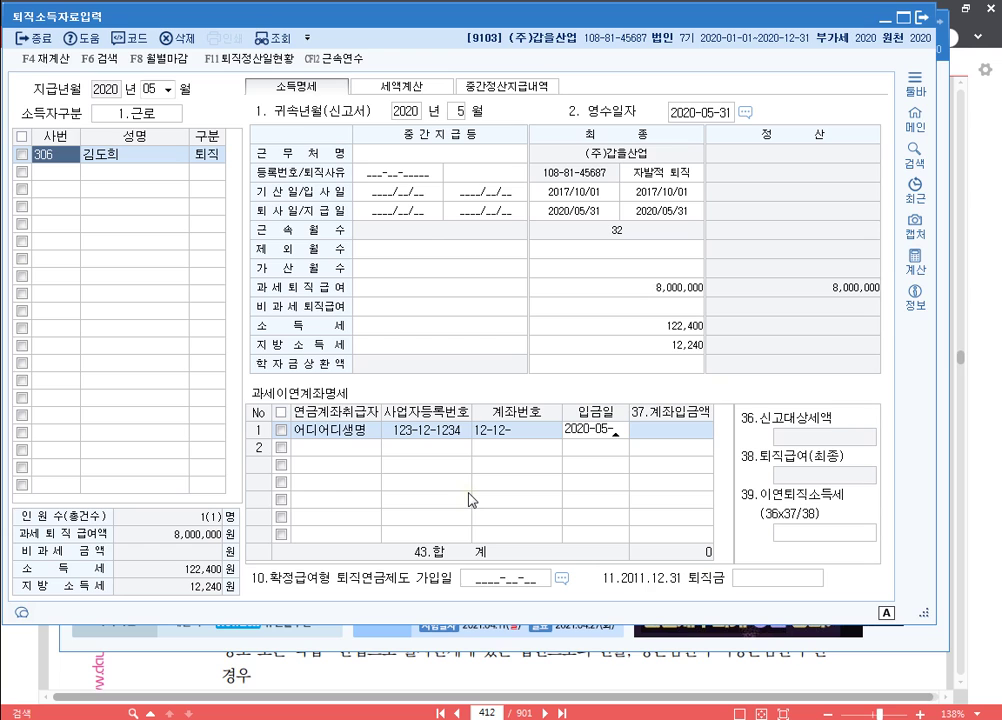
type("31")
key("Return")
type("5000000")
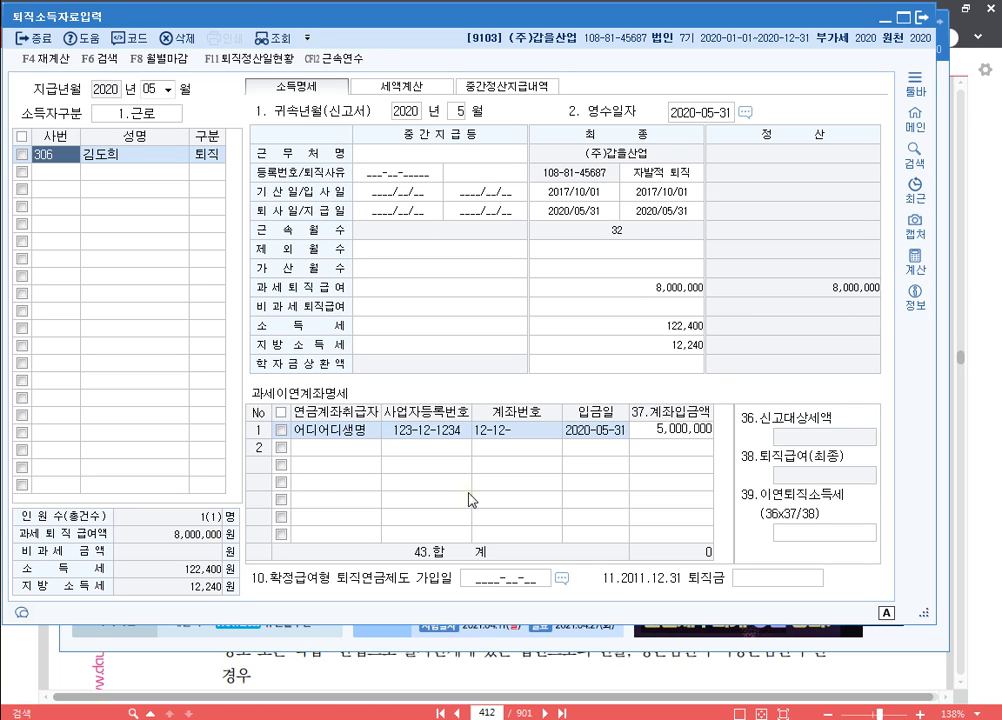
key("Return")
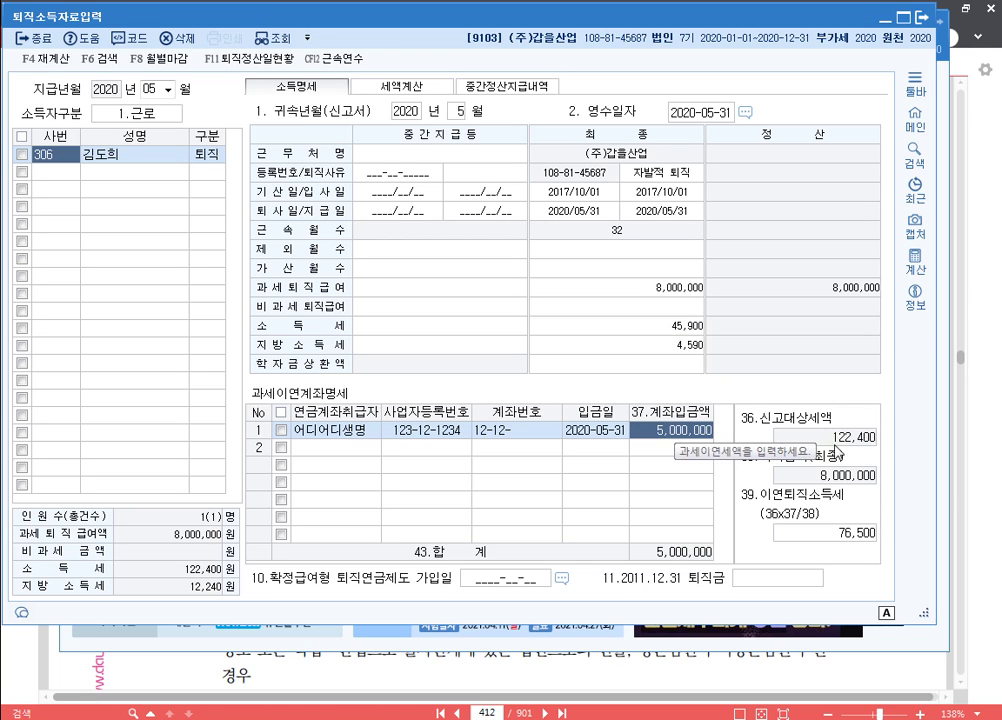
Delete the 어디어디생명 entry from 과세이연계좌명세 and close 퇴직소득자료입력.
left_click(284, 432)
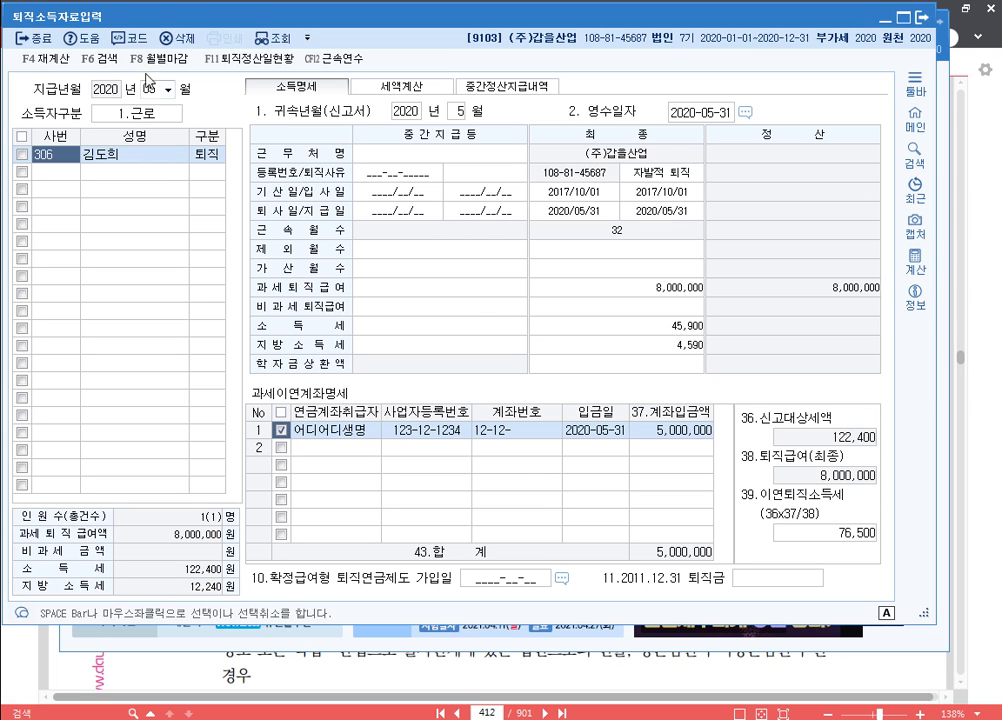
left_click(178, 38)
left_click(505, 344)
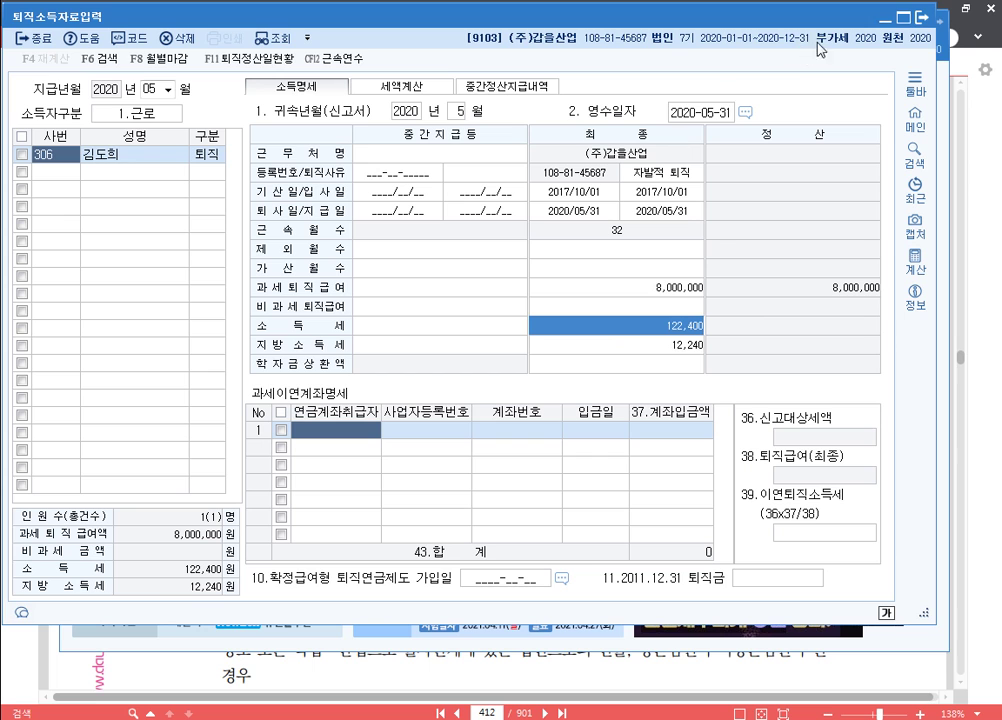
left_click(925, 17)
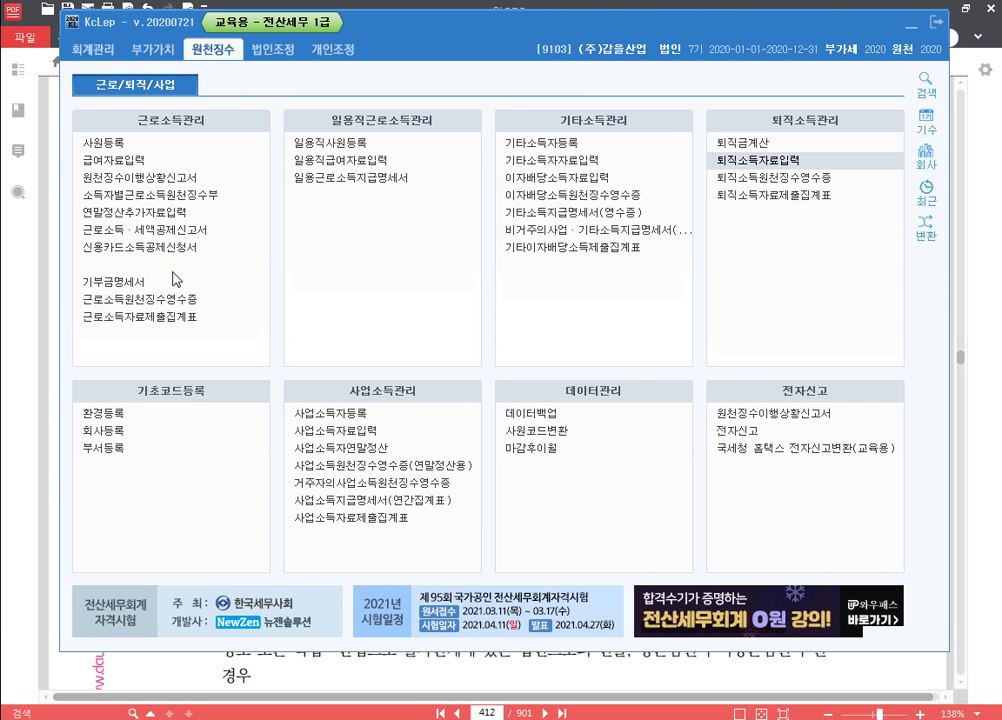
Open 원천징수이행상황신고서 with 귀속기간 and 지급기간 set to May 2020 and 신고구분 set to 1.정기신고.
left_click(140, 177)
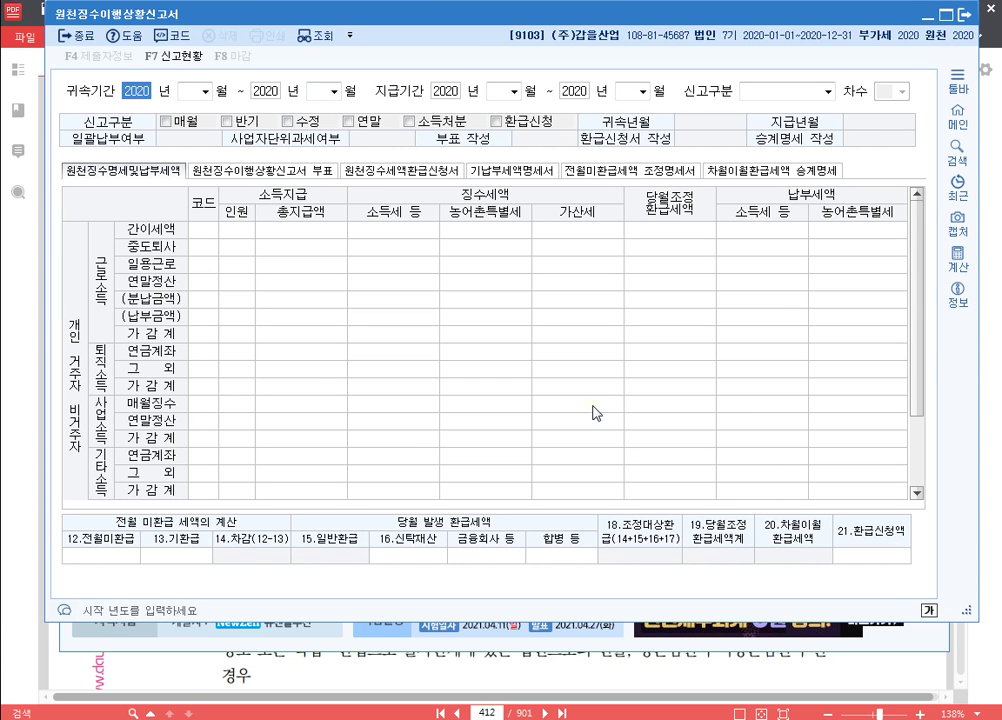
key("Return")
type("05")
key("Return")
key("Return")
key("Return")
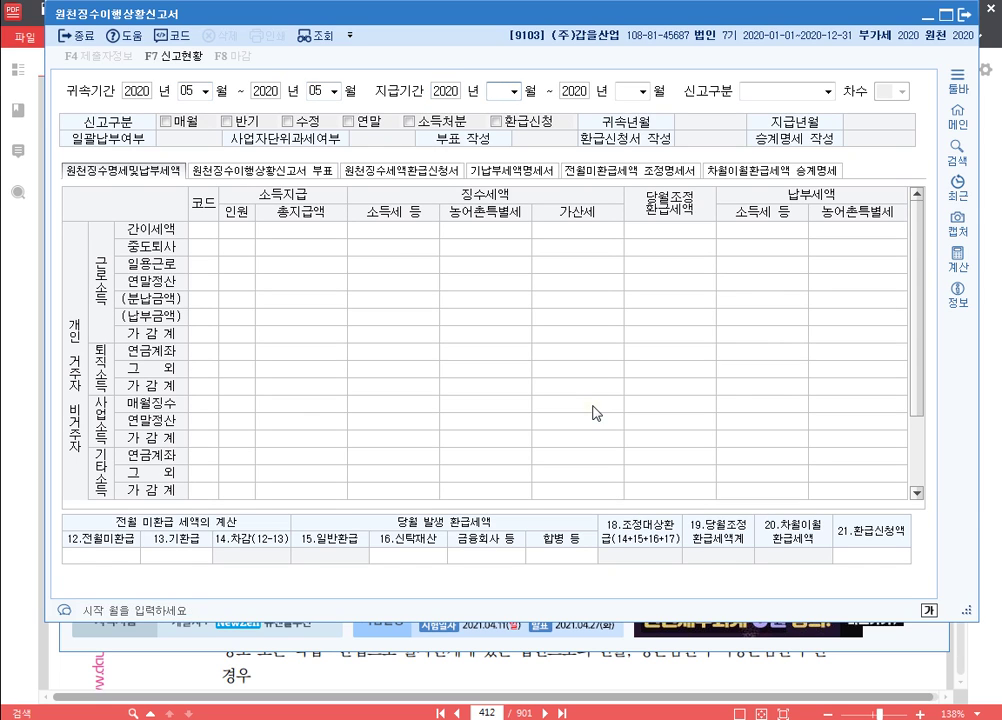
key("Return")
key("Return")
key("Return")
key("Return")
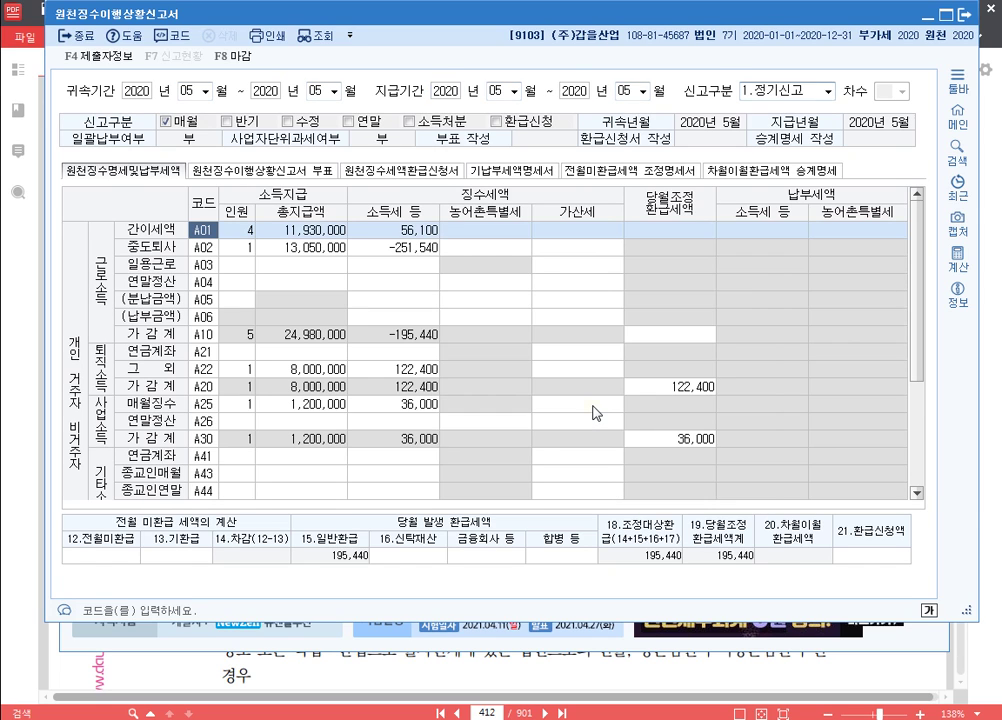
Check the 인원, 총지급액 and 소득세 등 of retirement income row A22, and close 원천징수이행상황신고서.
left_click(236, 372)
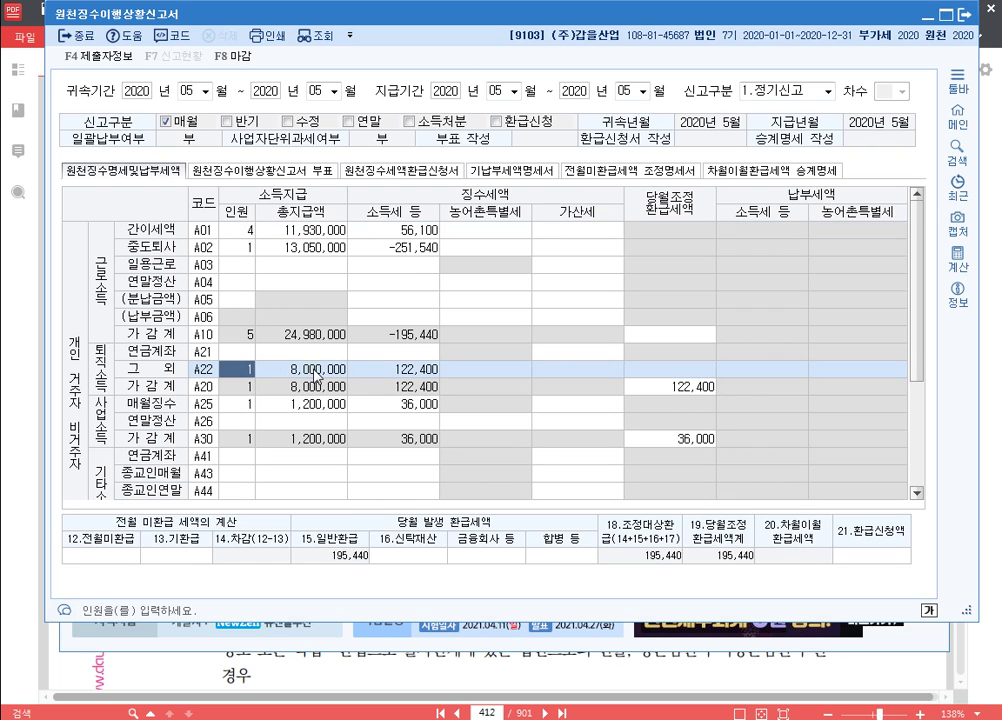
left_click(315, 372)
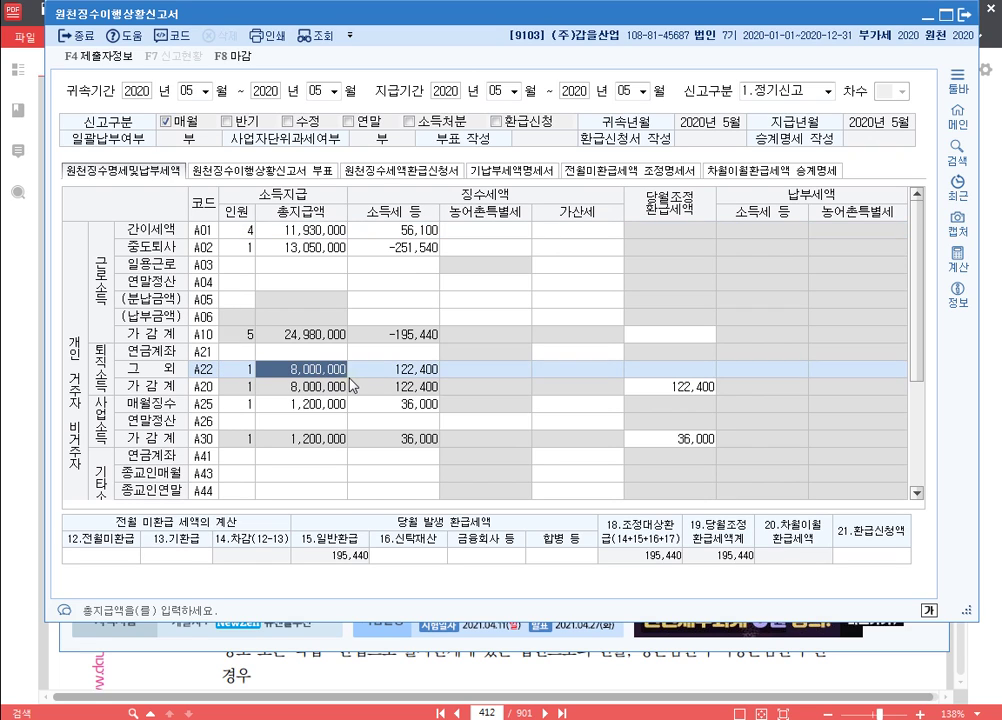
left_click(412, 370)
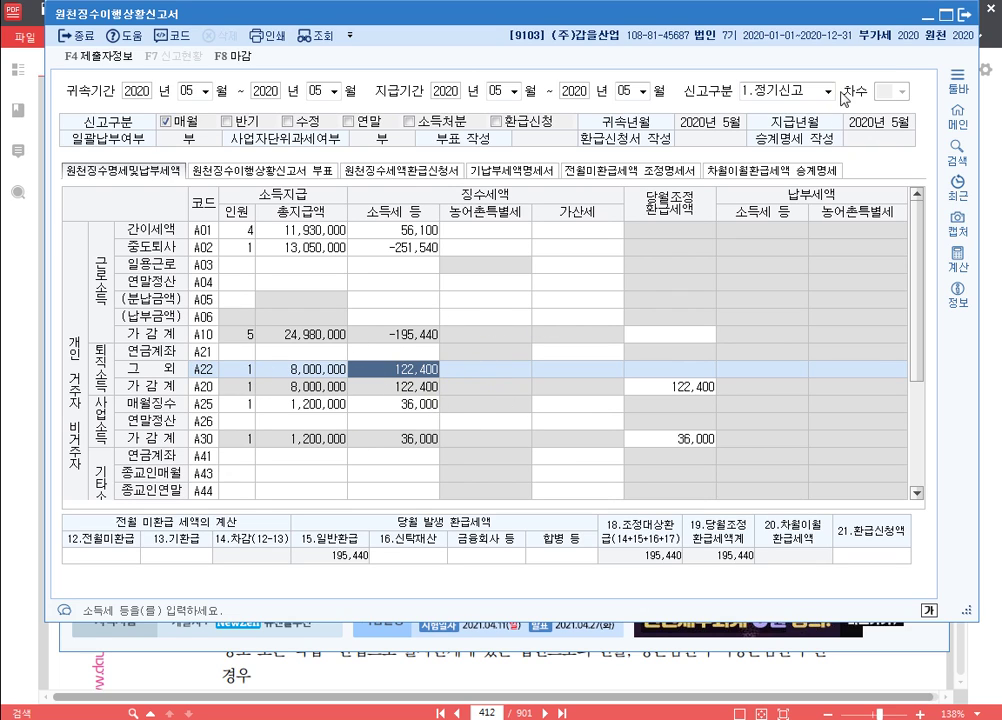
left_click(961, 15)
left_click(591, 342)
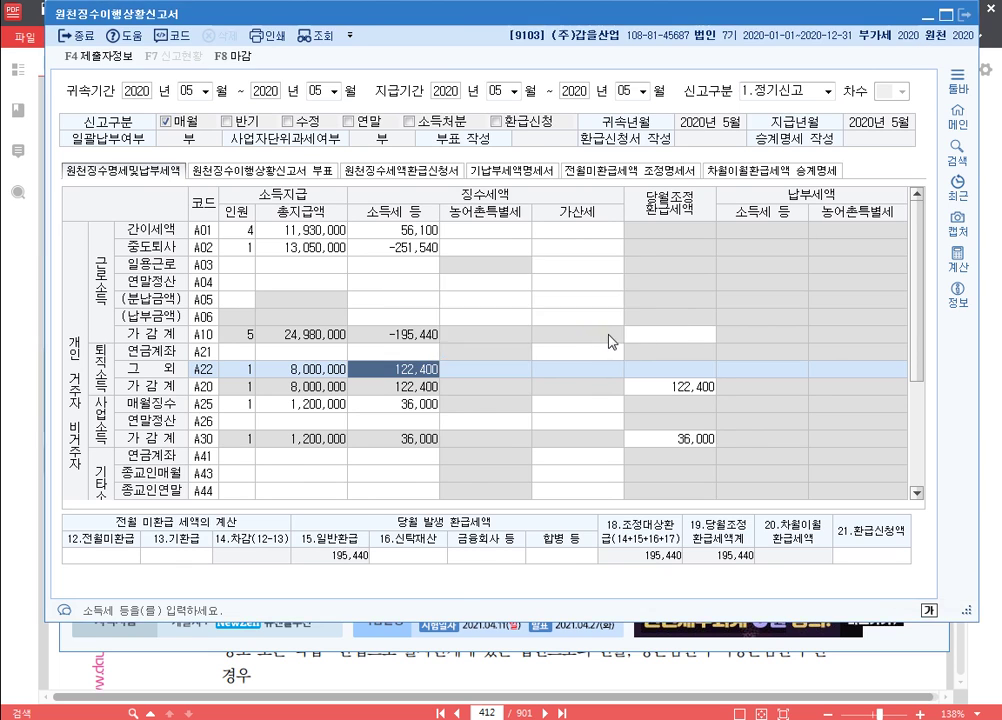
Switch to 20210305.hwp in 한컴오피스 한글 and start a new heading line with "* " below the 기타소득 기출문제 list.
key("alt+Tab")
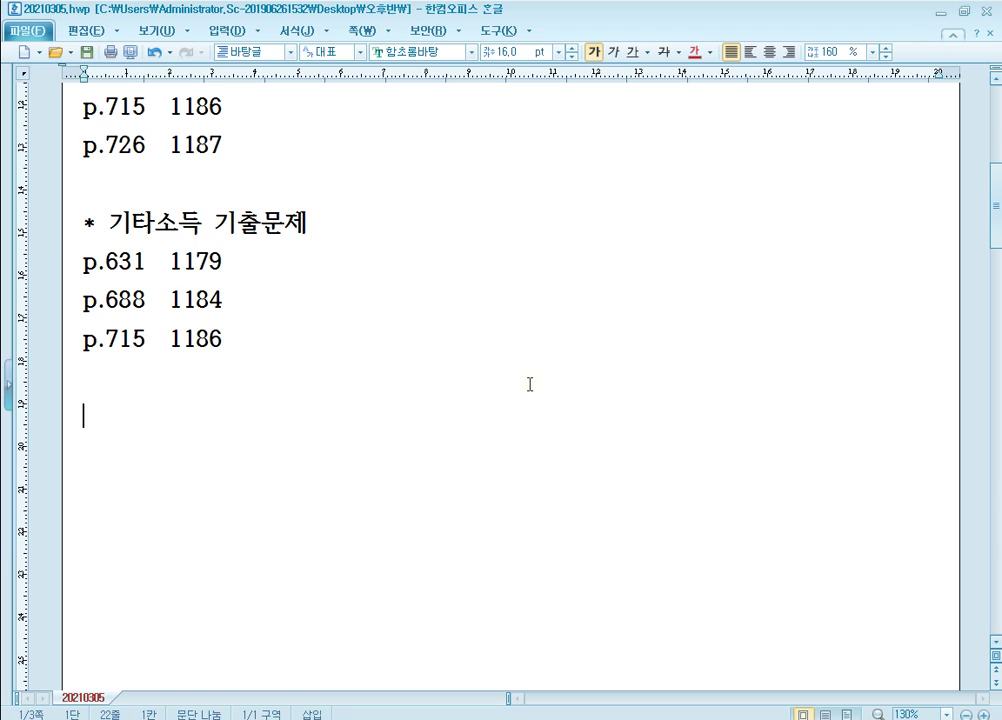
type("* rmsfhthemr")
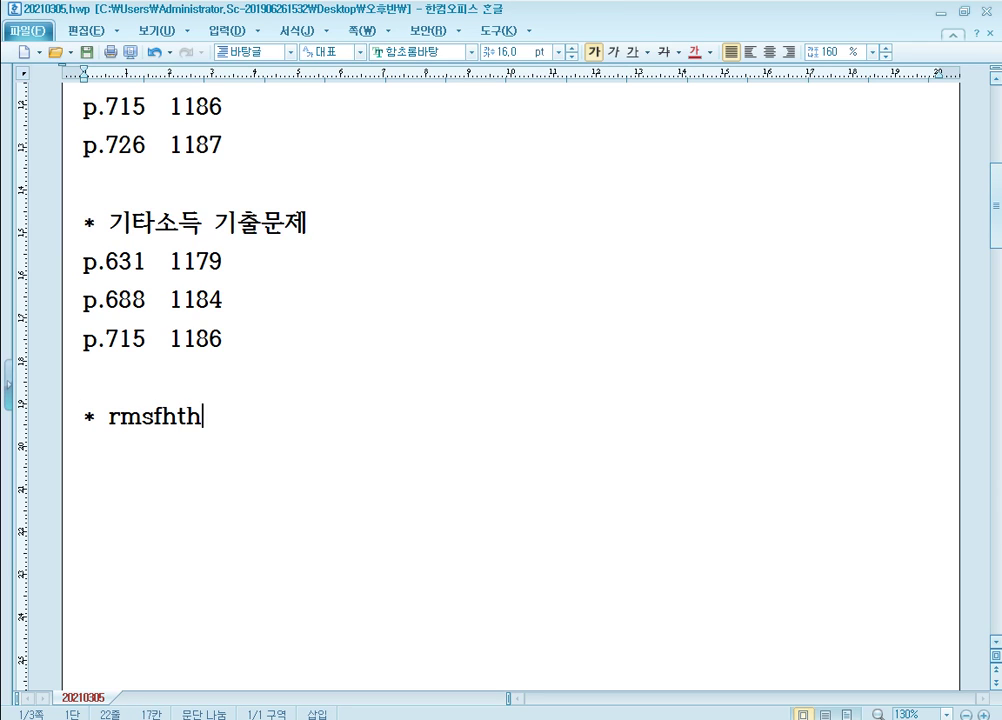
key("BackSpace")
key("BackSpace")
key("BackSpace")
key("BackSpace")
key("BackSpace")
key("BackSpace")
key("BackSpace")
key("BackSpace")
key("BackSpace")
key("BackSpace")
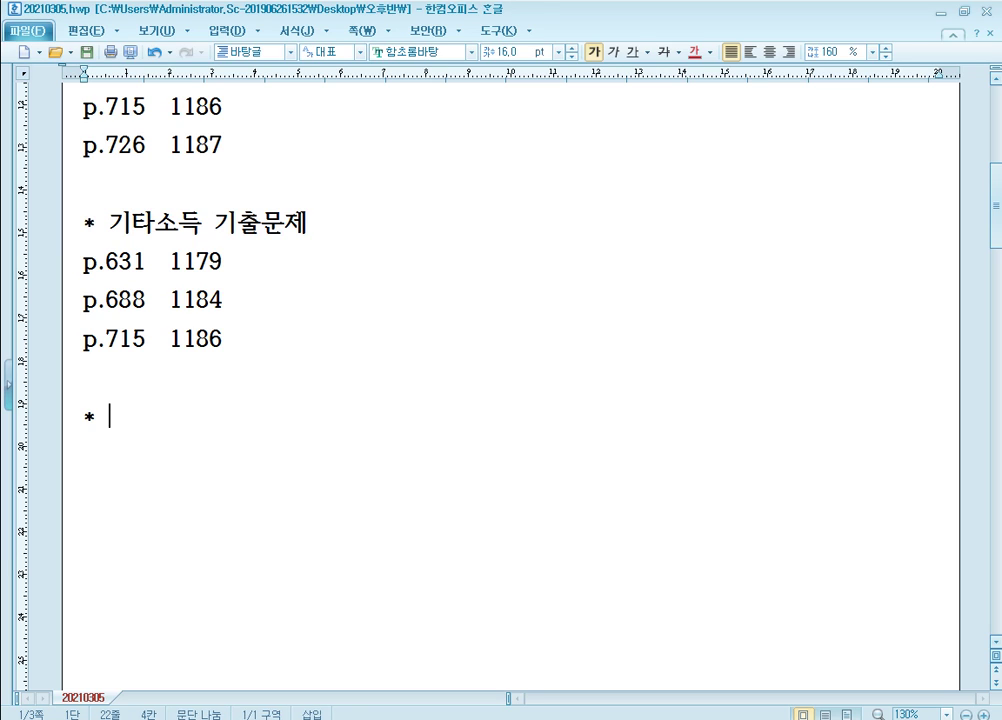
Write the heading text "근로소득 중도퇴사자 정산" after the new asterisk.
key("Hangul")
type("금")
key("BackSpace")
type("ㄴ로소득")
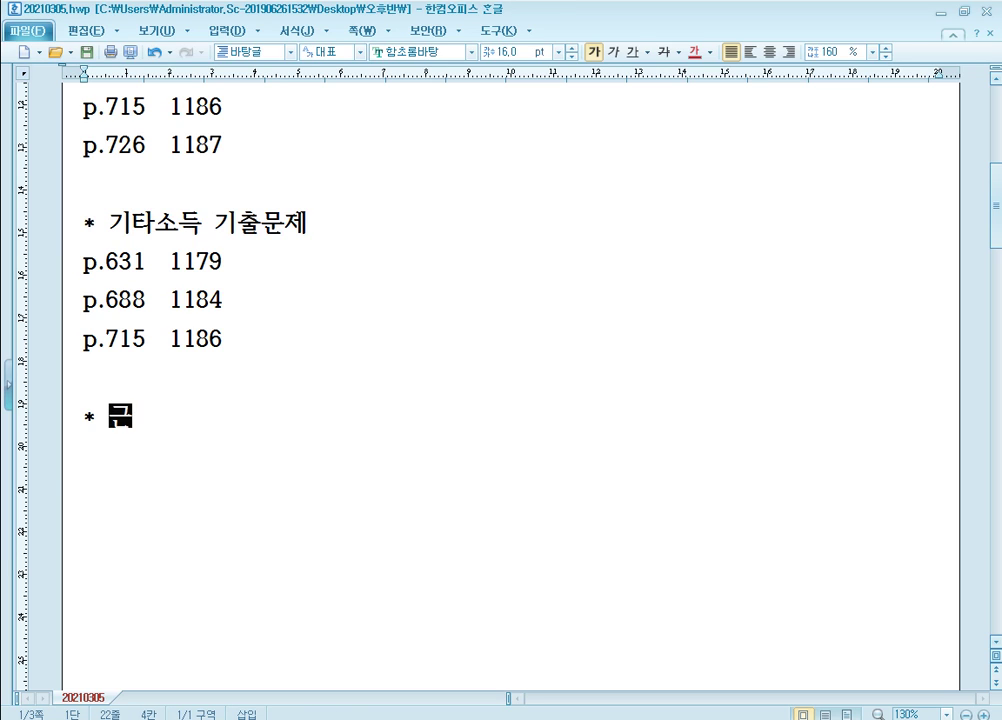
type(" 중토")
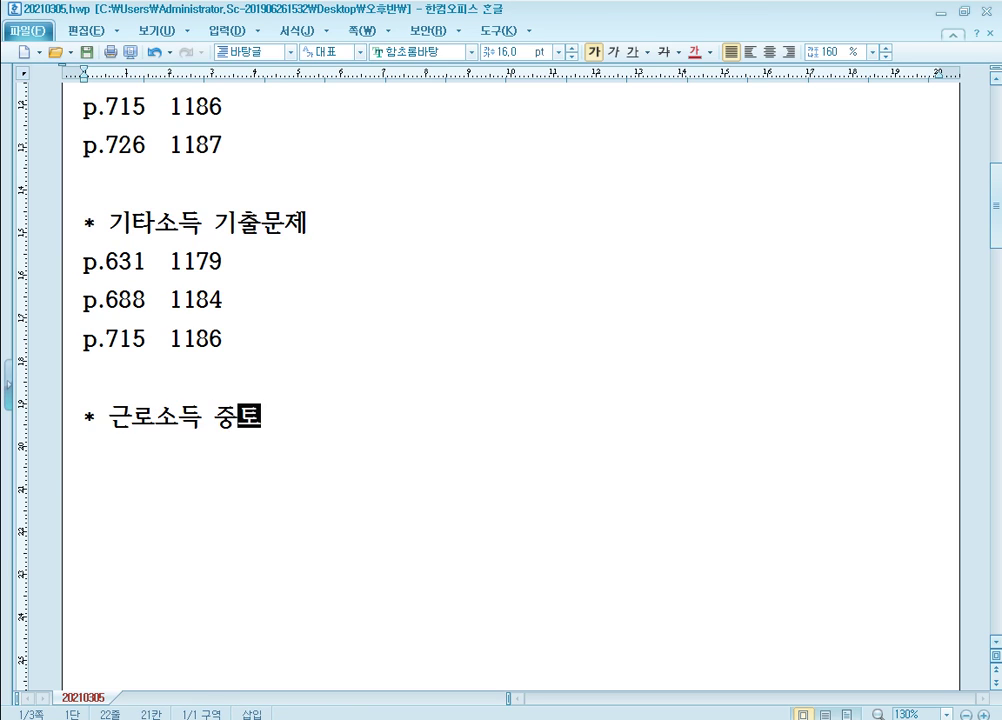
type("ㅣ사자")
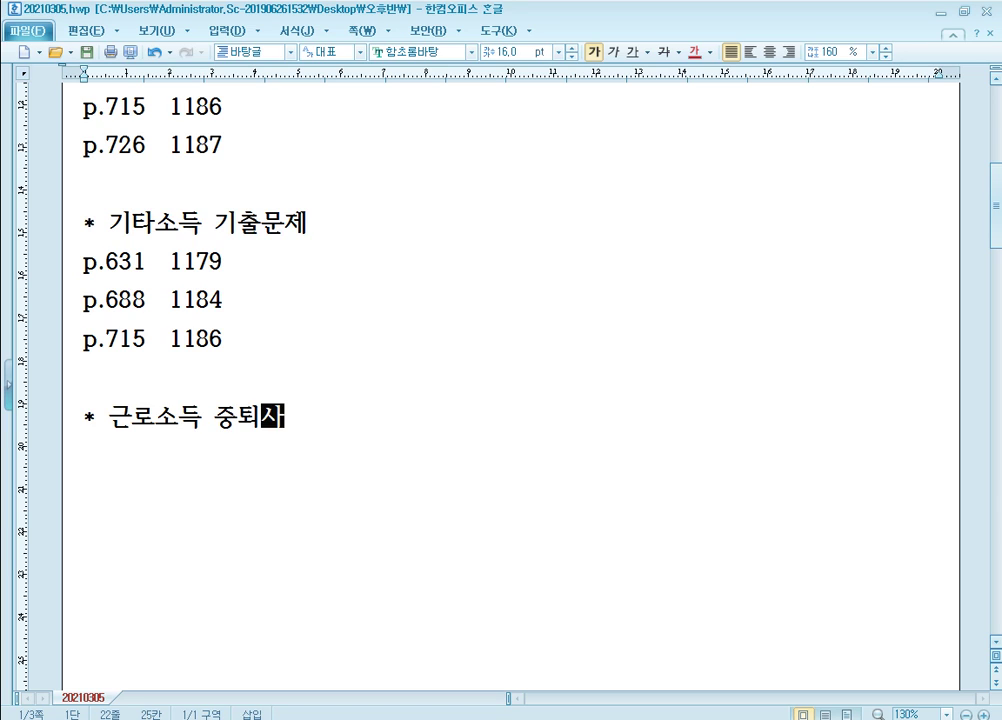
left_click(262, 416)
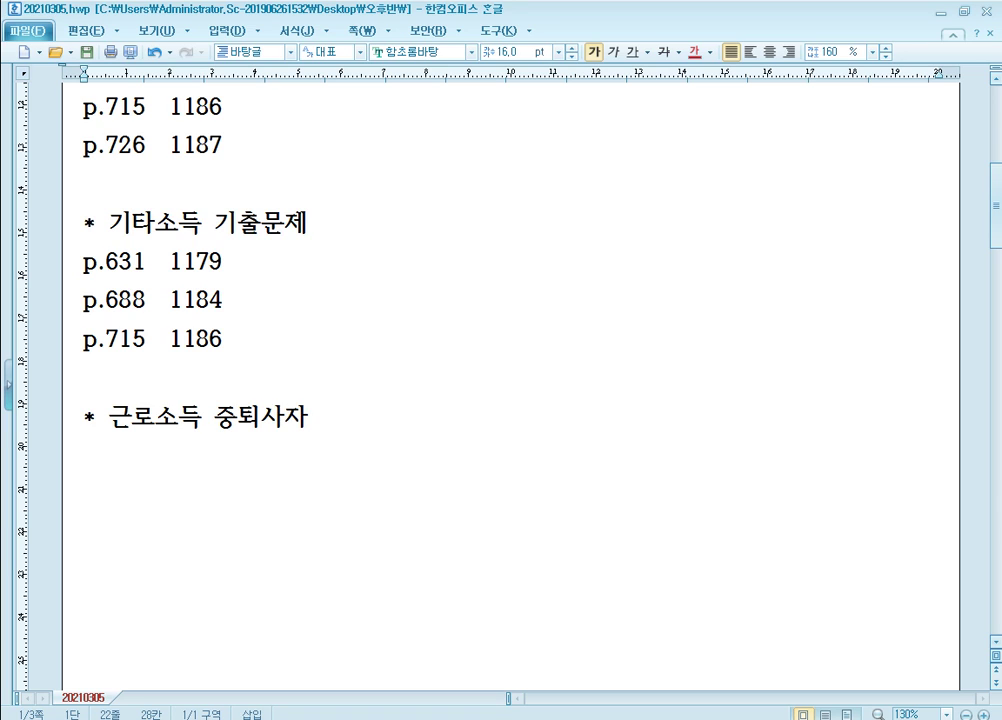
key("Left")
type("도")
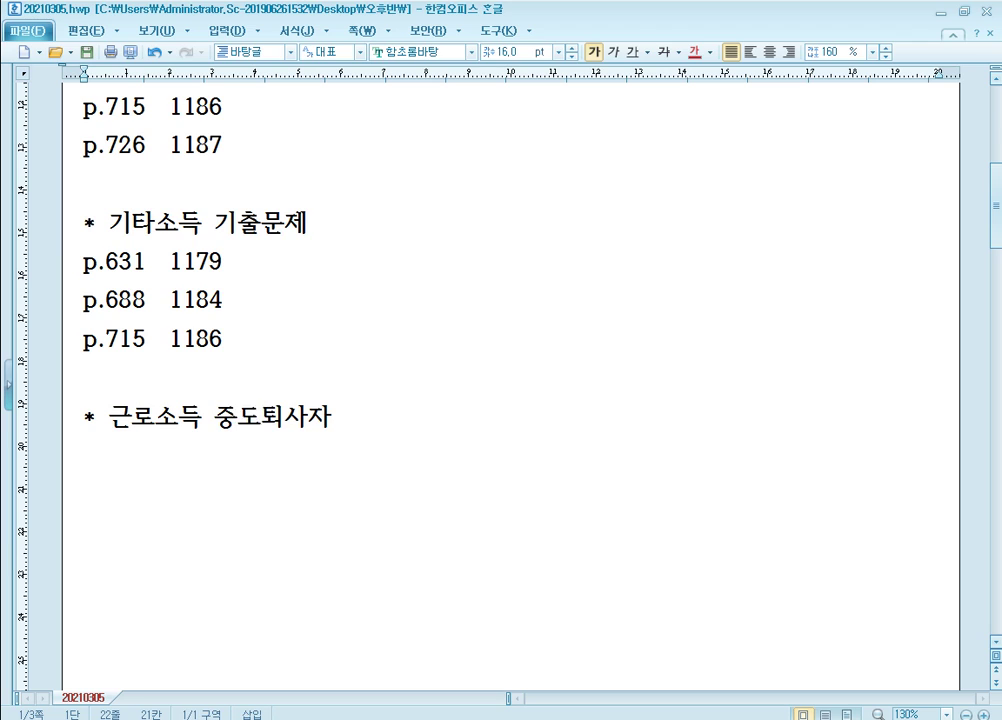
key("End")
type("정산")
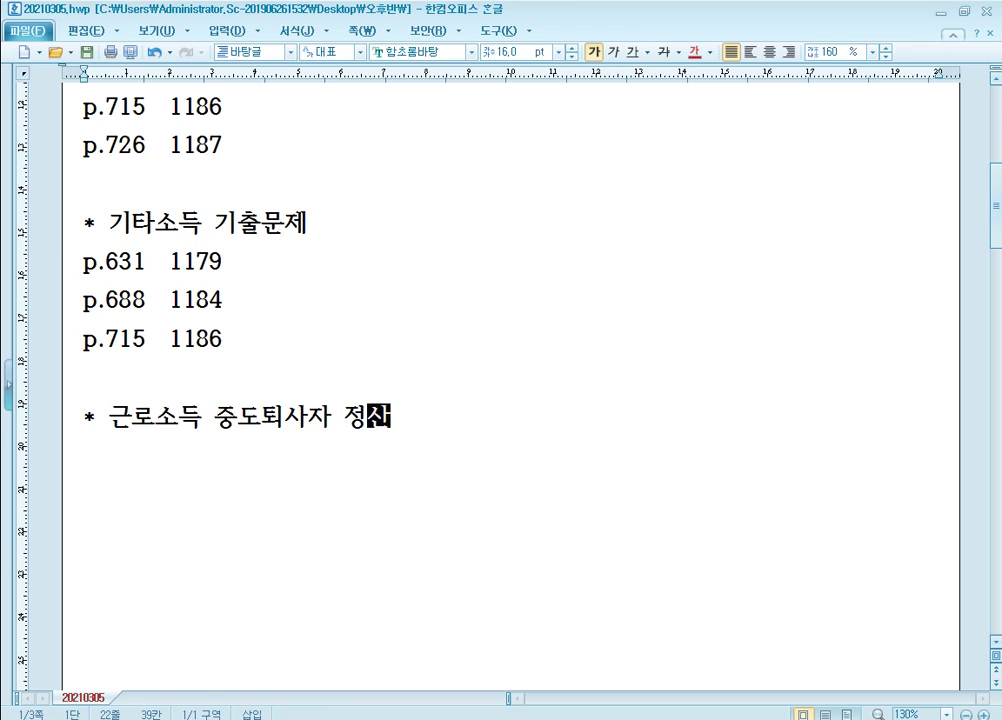
Add the reference line "p.735 1188" under the 근로소득 중도퇴사자 정산 heading.
key("Return")
type("p")
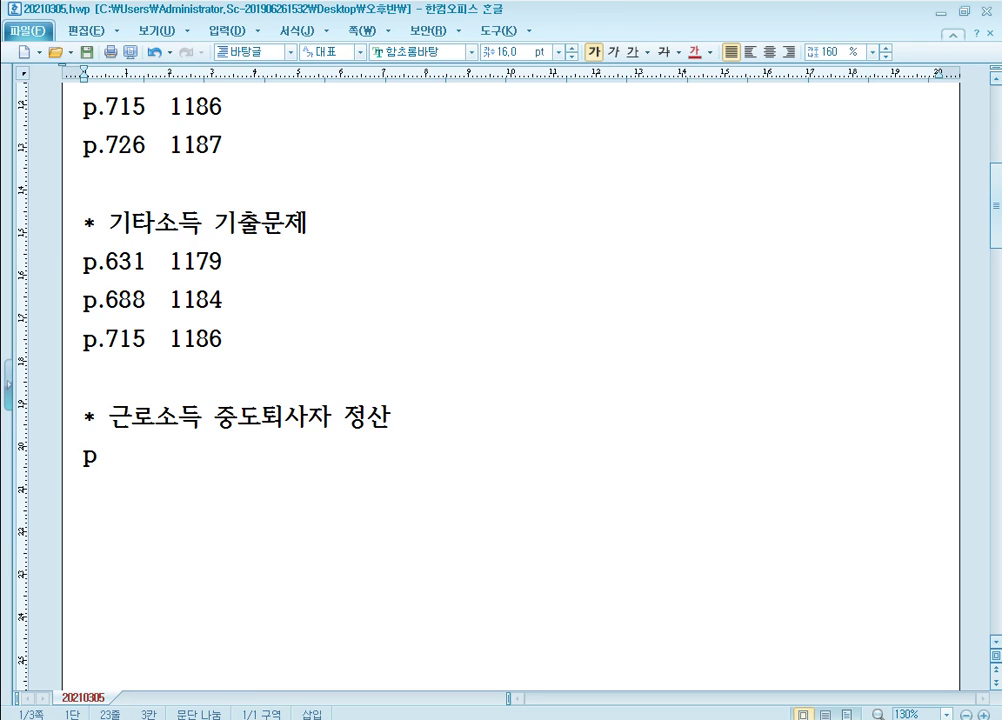
type(".735")
type("1188")
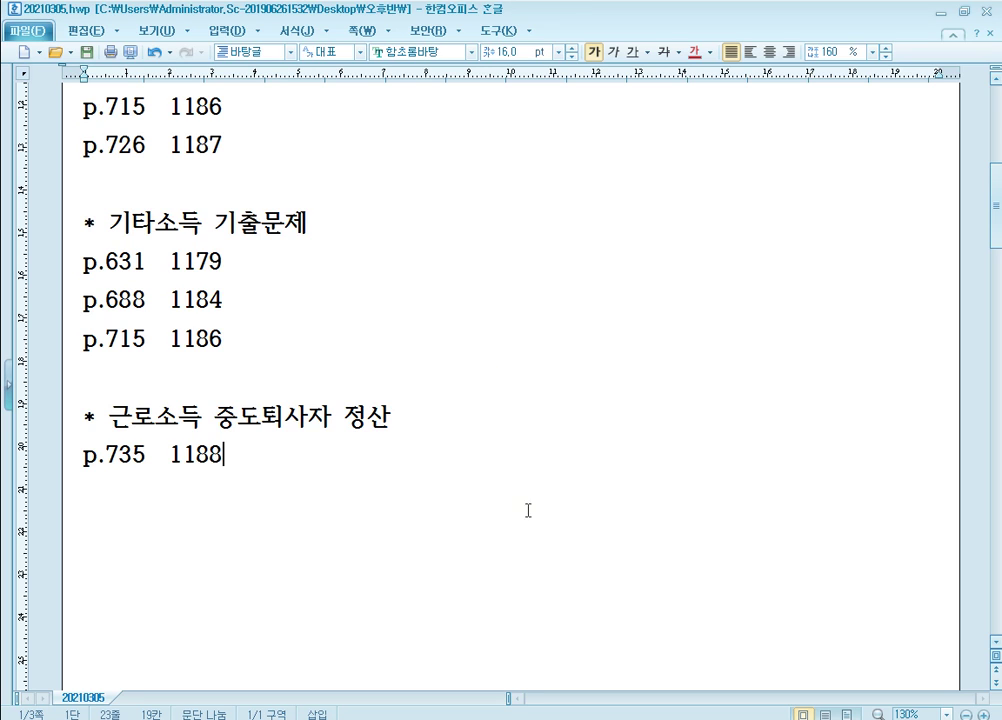
Switch to the textbook in 알PDF and go to 문제4 [1] on page 735.
mouse_move(365, 719)
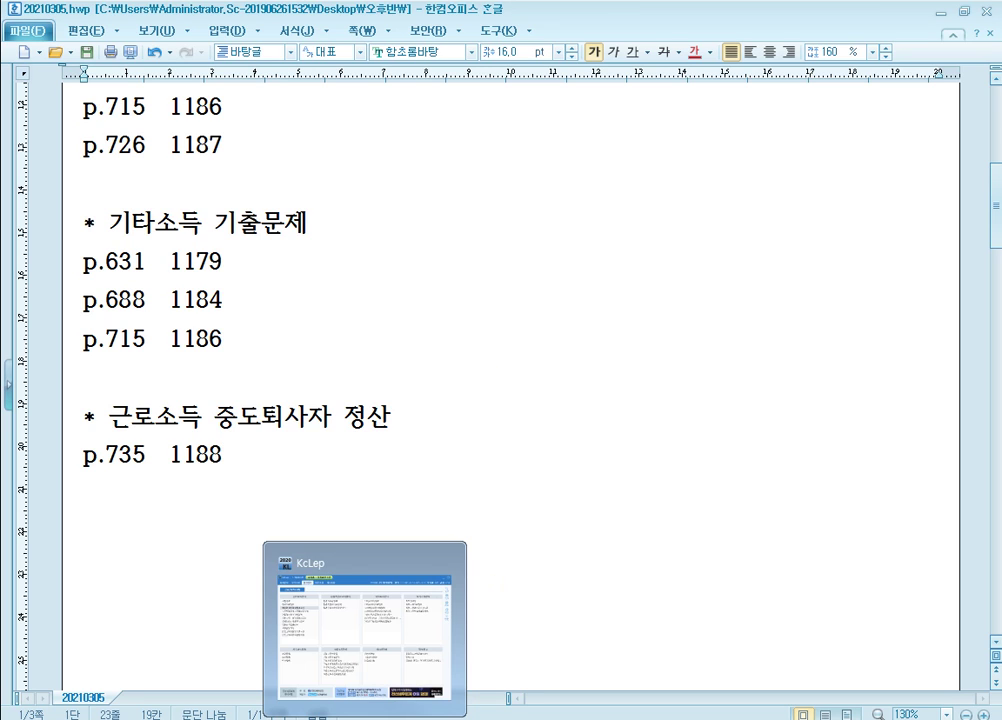
left_click(286, 718)
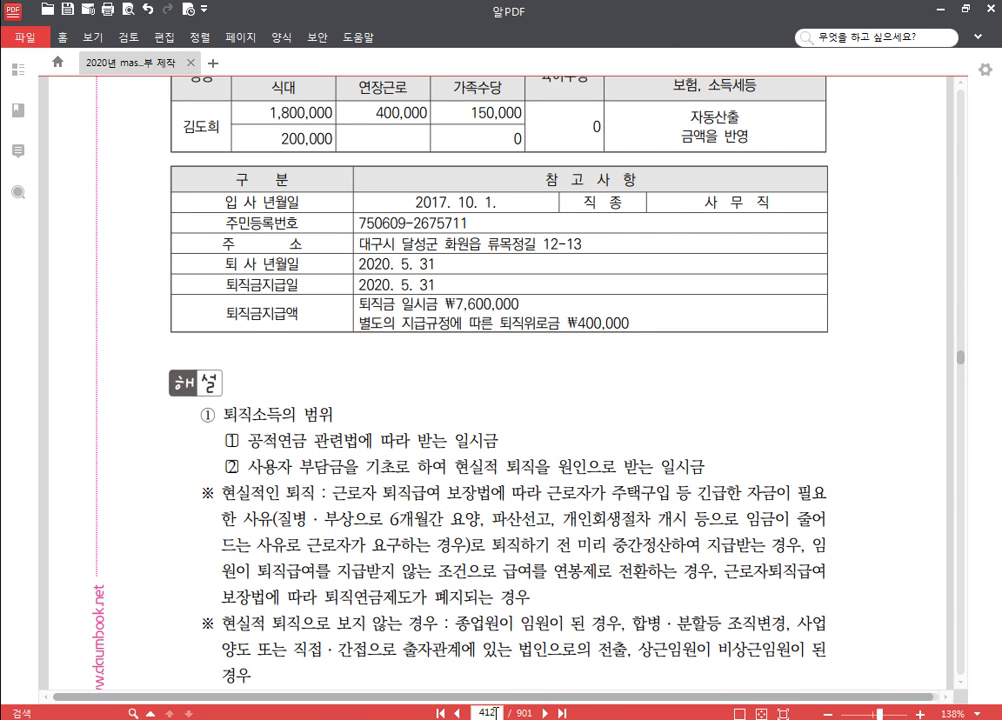
scroll(518, 527, "down", 5)
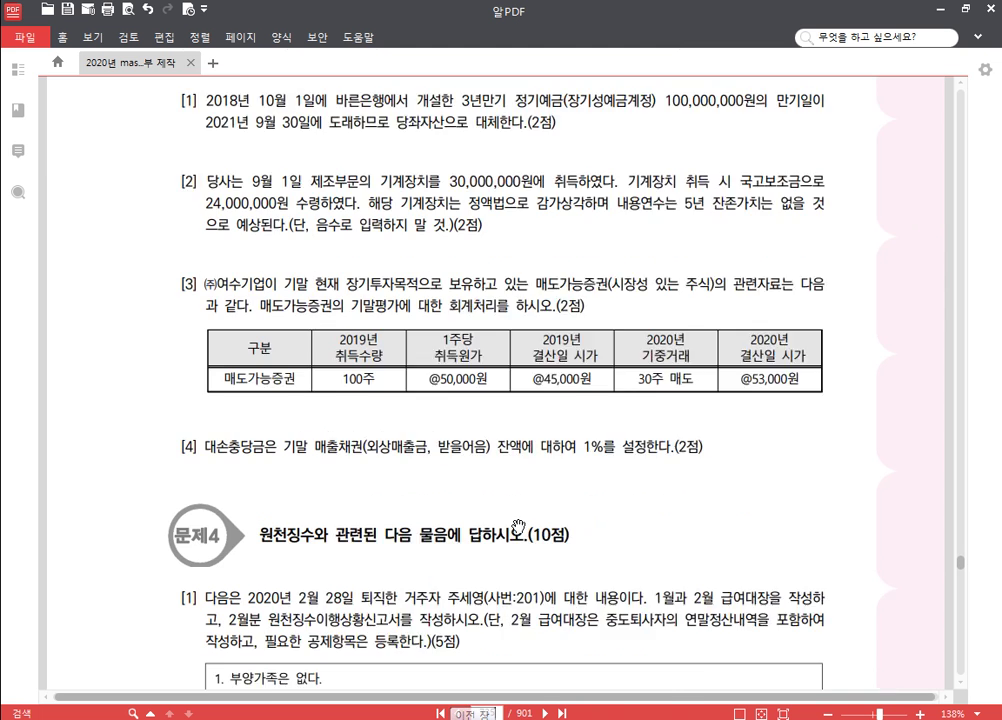
scroll(518, 527, "down", 4)
Switch to KcLep, change the company to 1188 (주)여수기업, and review 문제4 [1] in the PDF textbook.
key("alt+Tab")
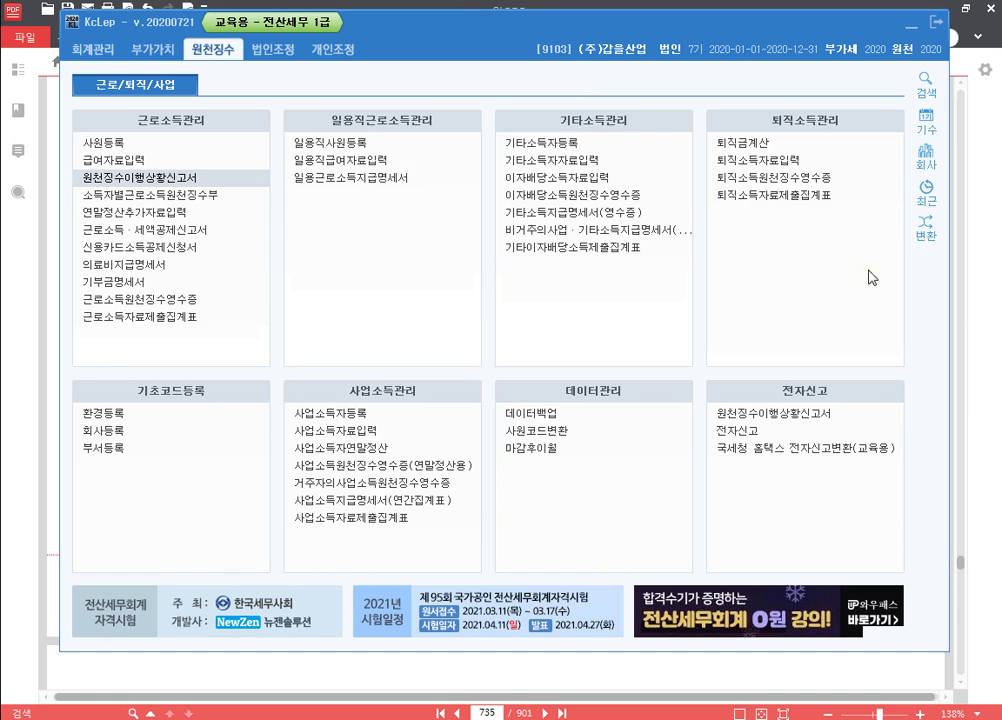
key("F4")
type("1189")
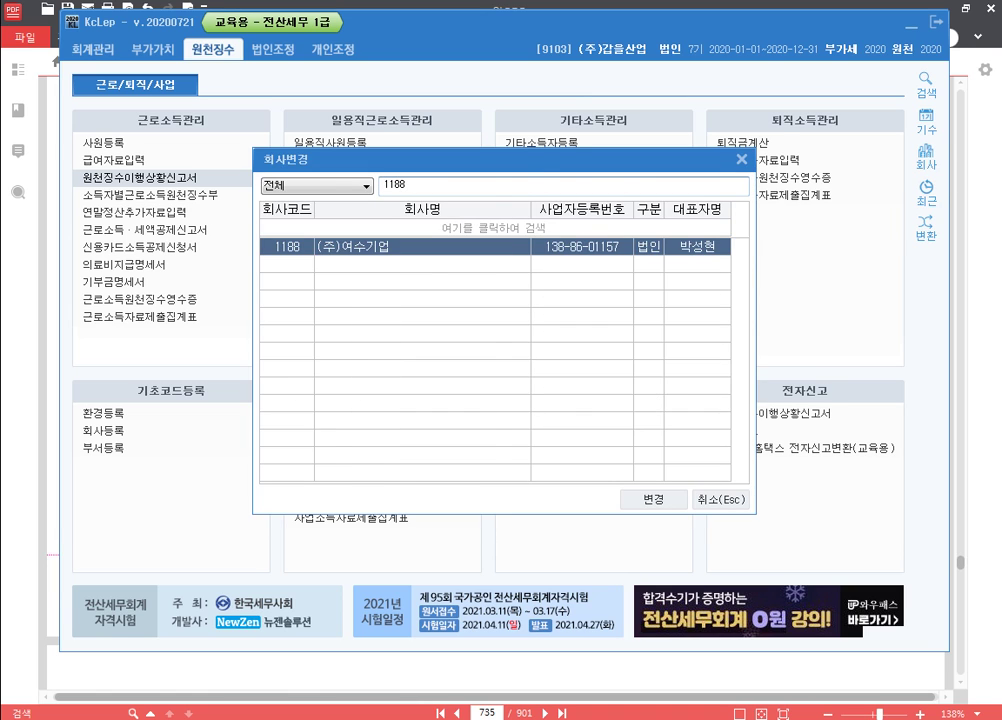
key("Return")
key("alt+Tab")
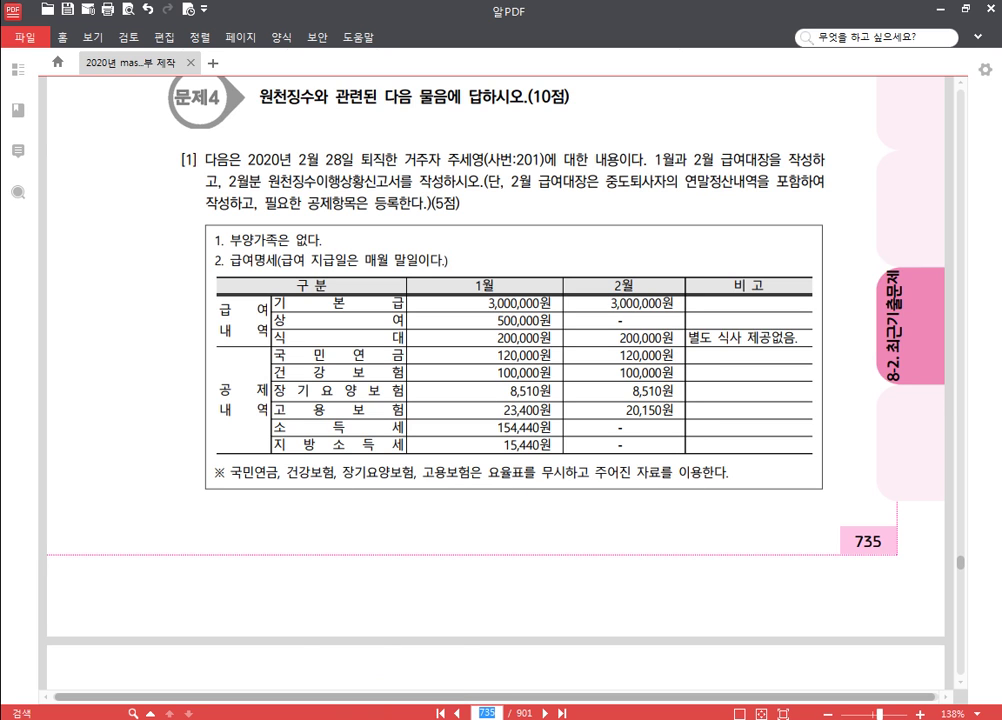
left_click(285, 500)
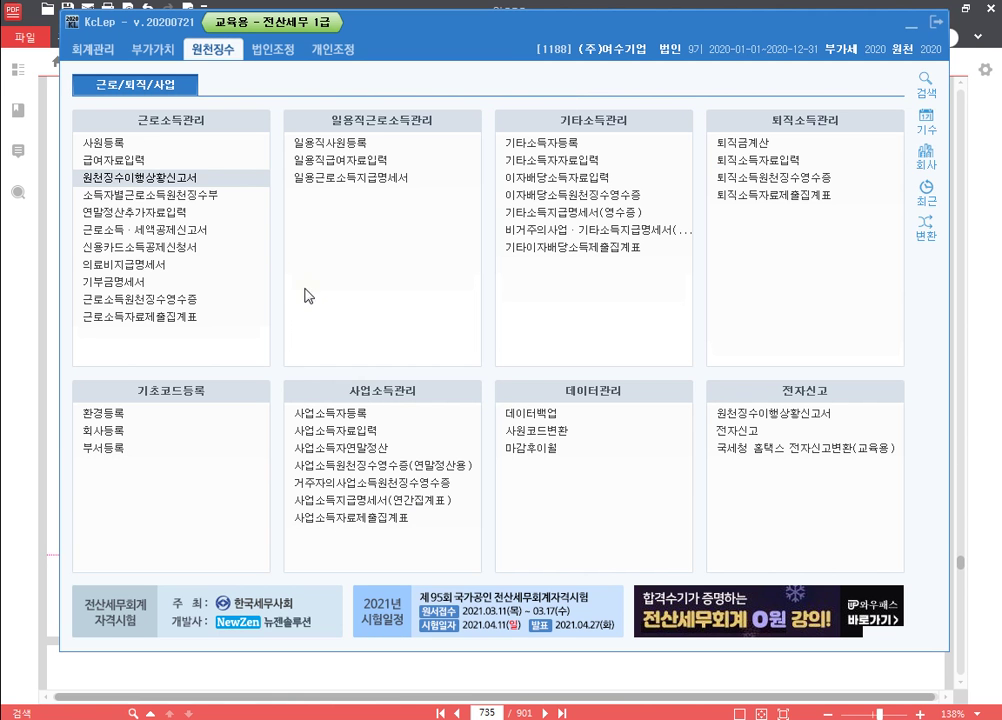
Enter 2020-02-28 as the employee's leaving date (퇴사년월일) in 사원등록, keeping 이월 여부 at 0.부, and close the form.
left_click(190, 143)
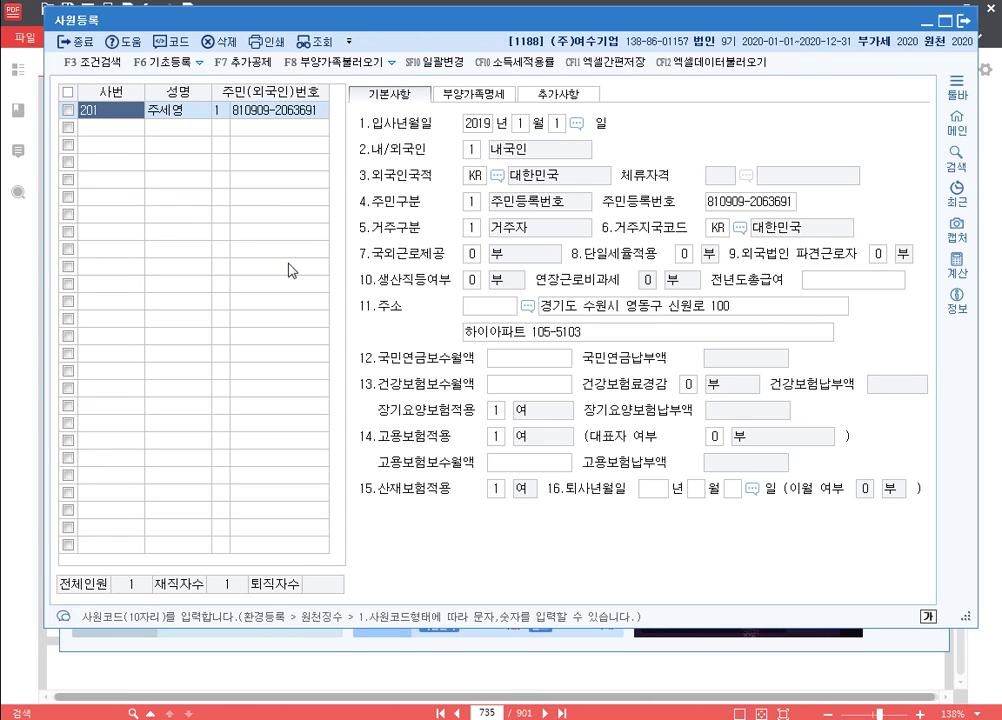
left_click(655, 492)
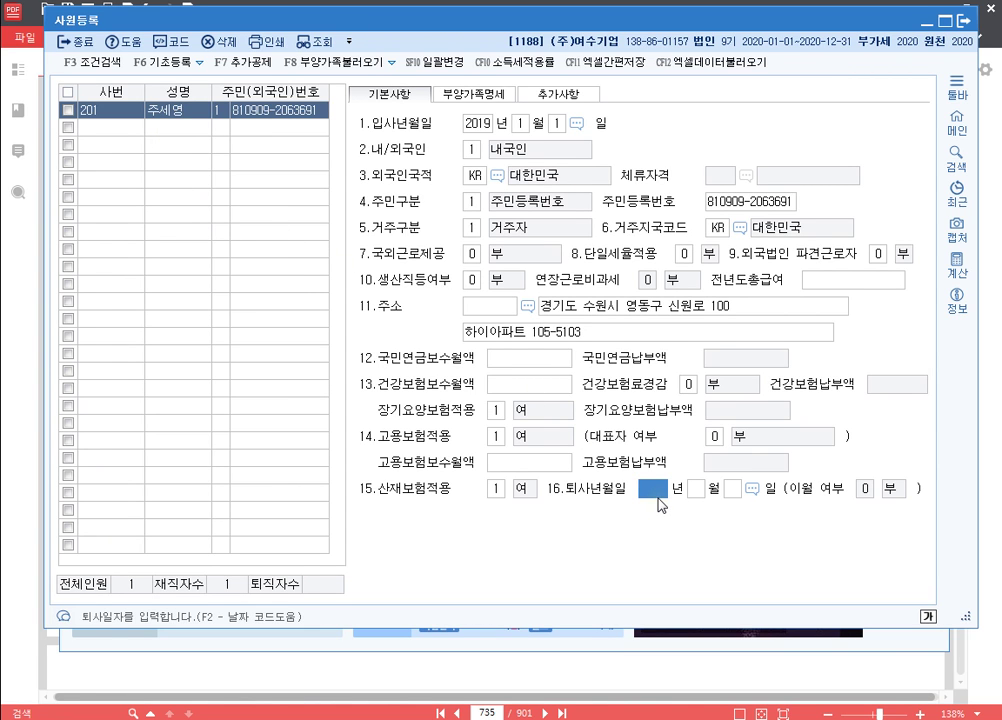
type("03")
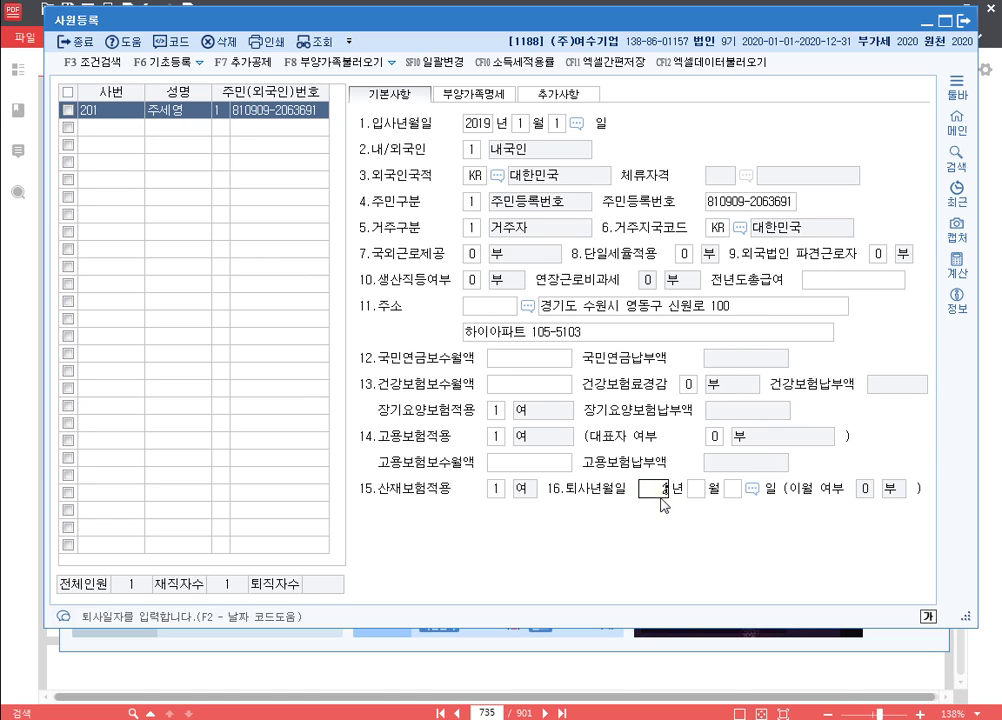
type("20")
key("Return")
type("20")
key("Return")
type("28")
key("Return")
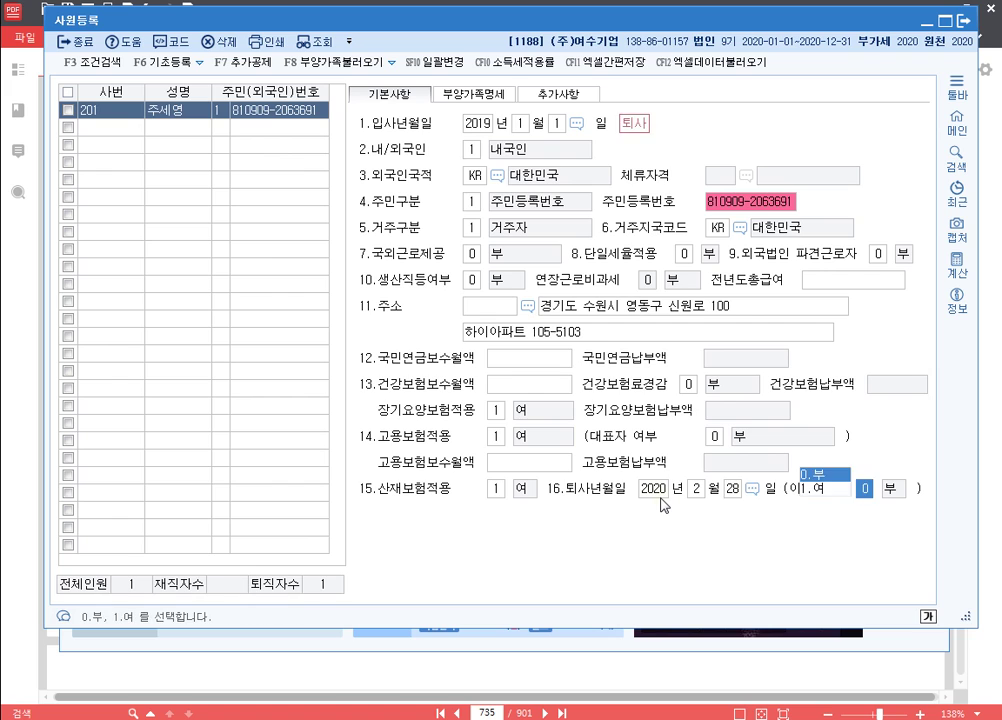
key("Return")
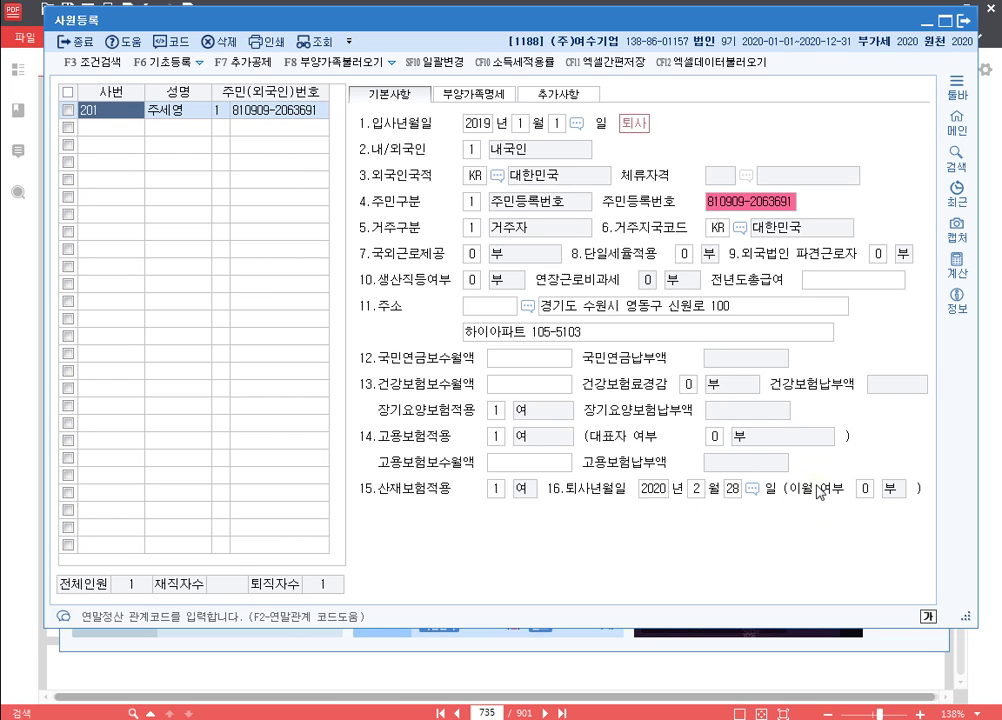
left_click(964, 20)
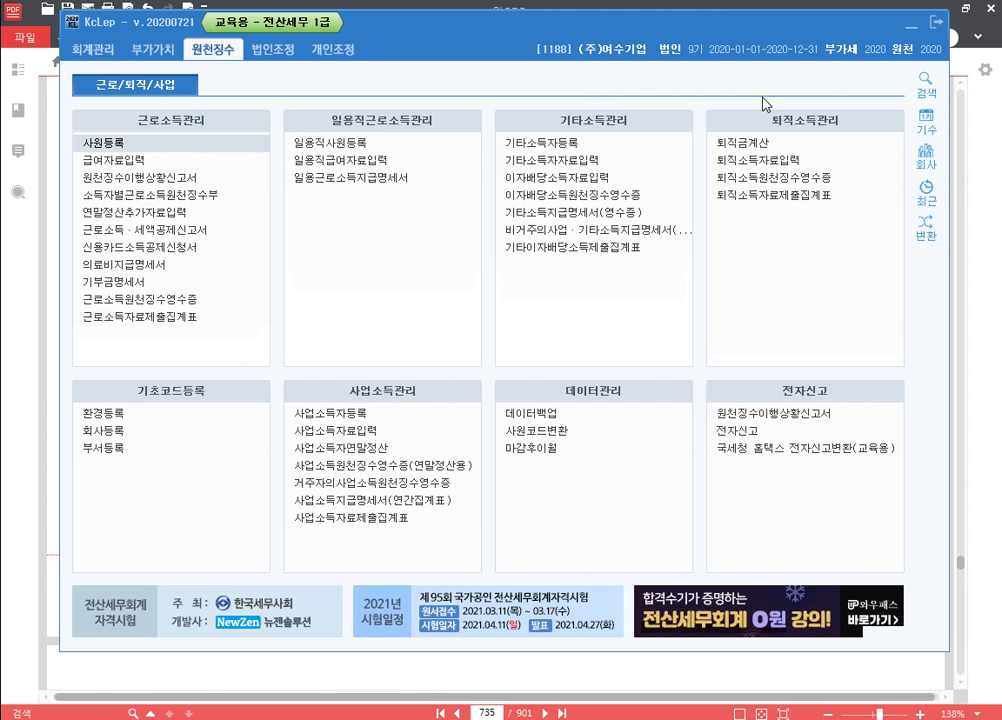
In the 수당공제등록 of 급여자료입력, set 직책수당, 월차수당, 자가운전보조금 and 야간근로수당 to unused (부) and confirm.
left_click(163, 167)
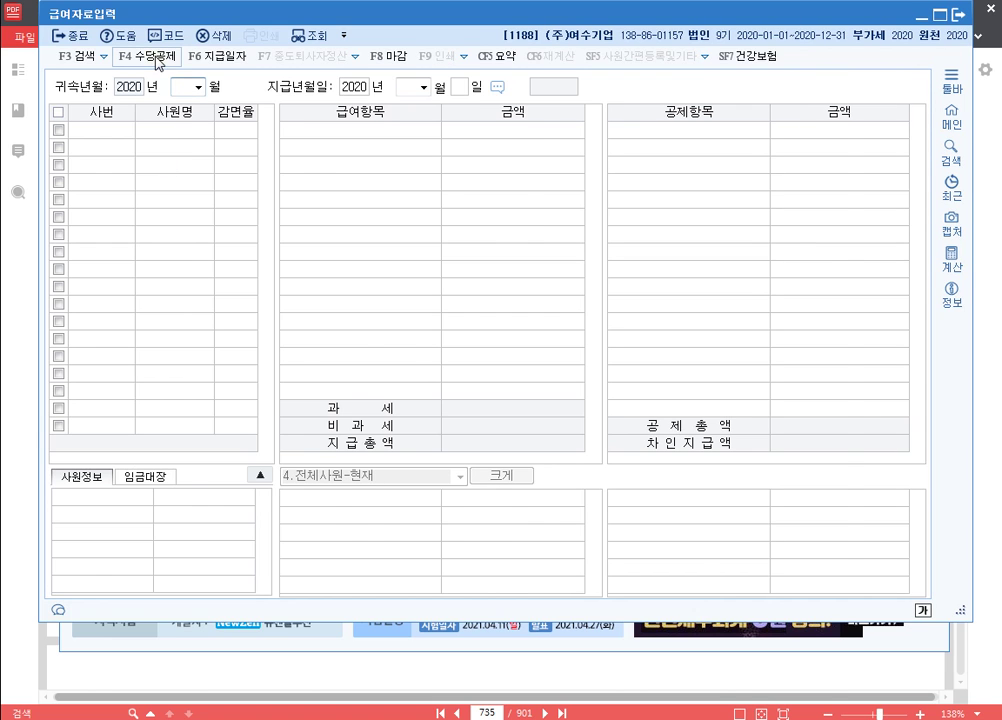
left_click(128, 56)
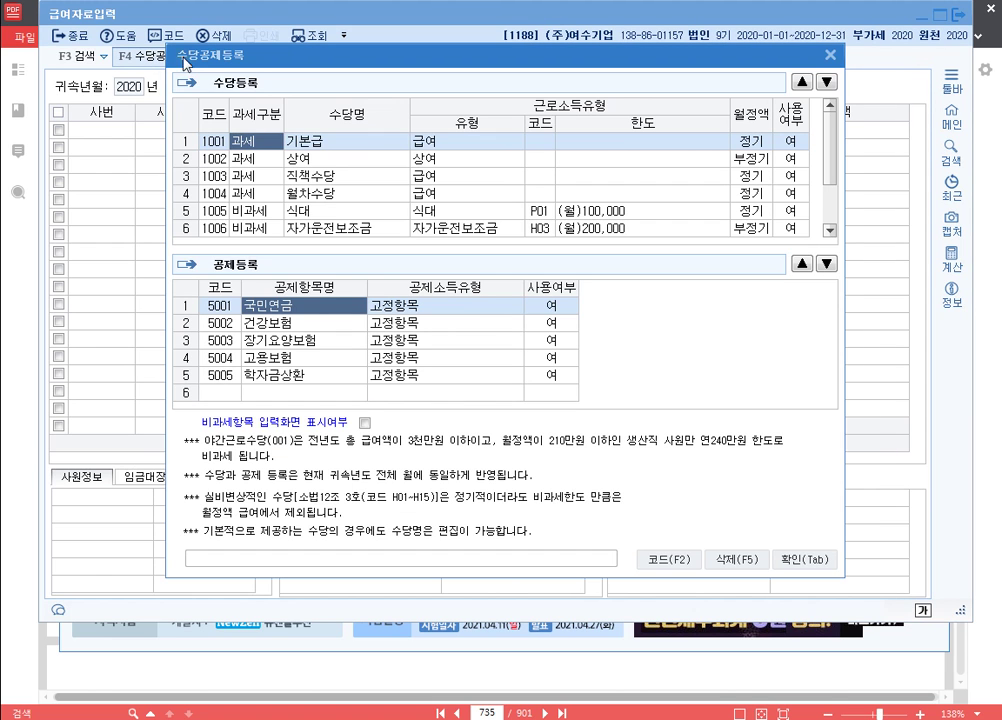
left_click(790, 176)
left_click(752, 177)
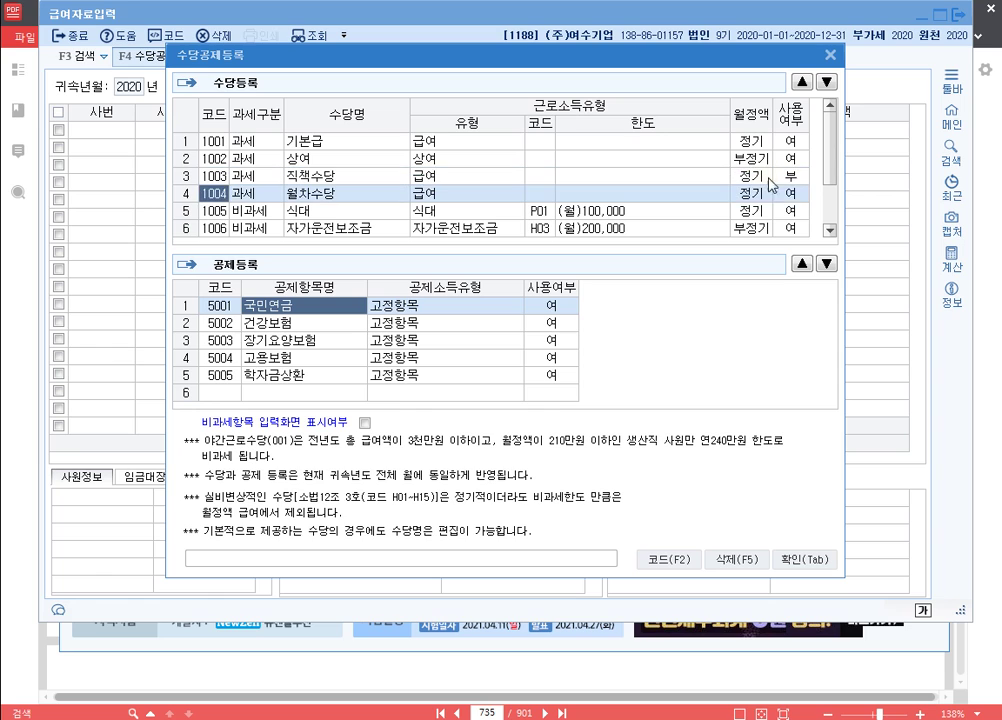
left_click(790, 193)
left_click(748, 193)
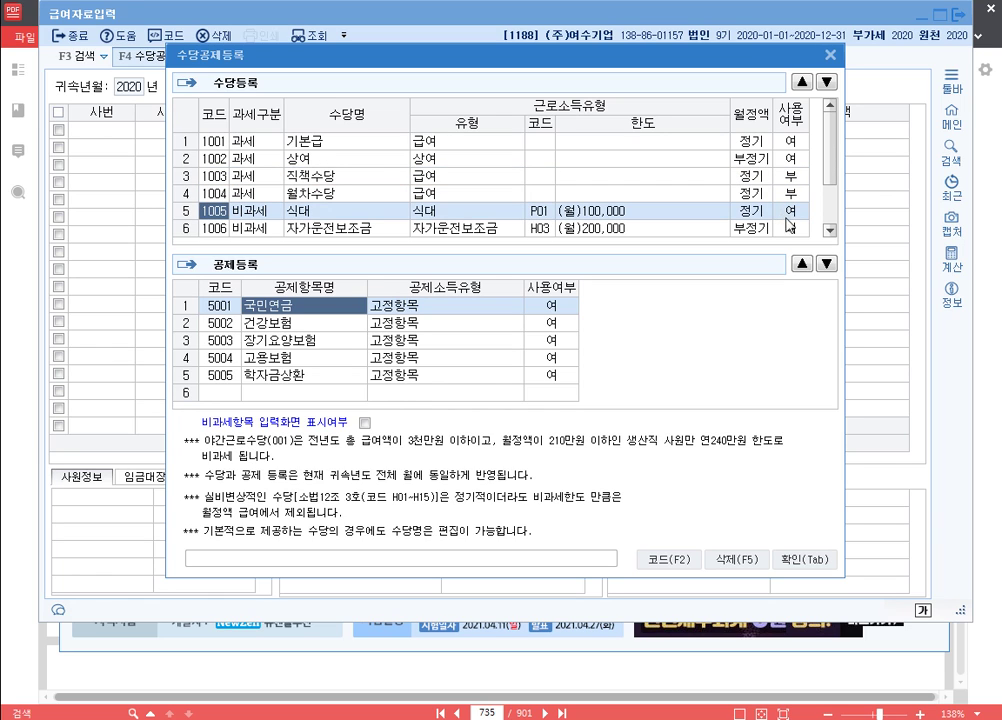
left_click(786, 230)
left_click(753, 211)
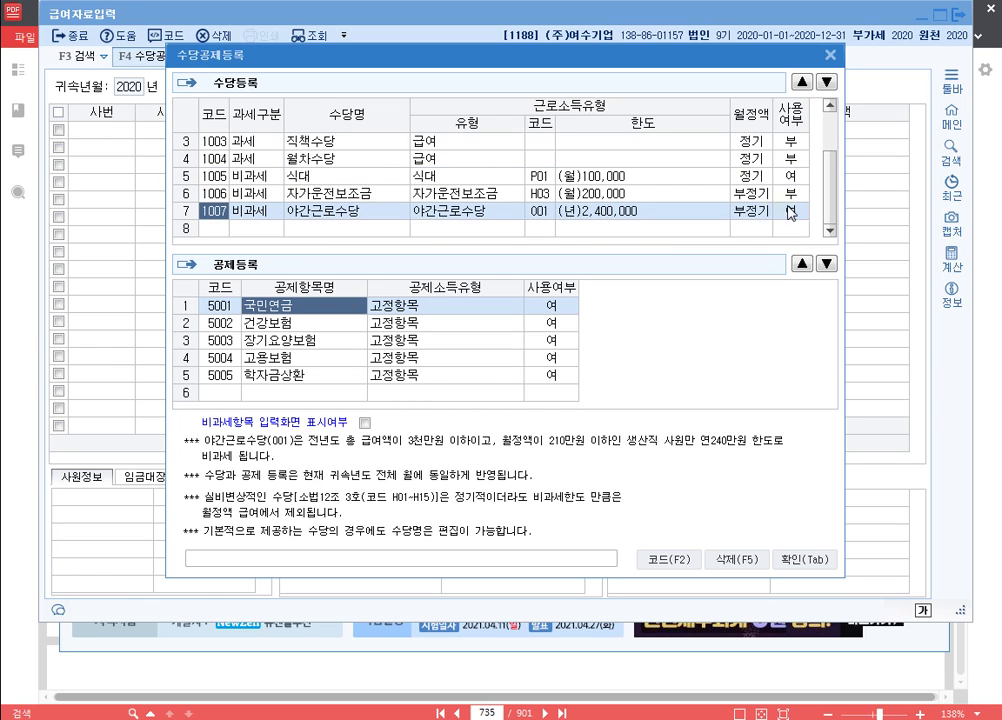
left_click(788, 211)
left_click(748, 195)
scroll(657, 198, "up", 1)
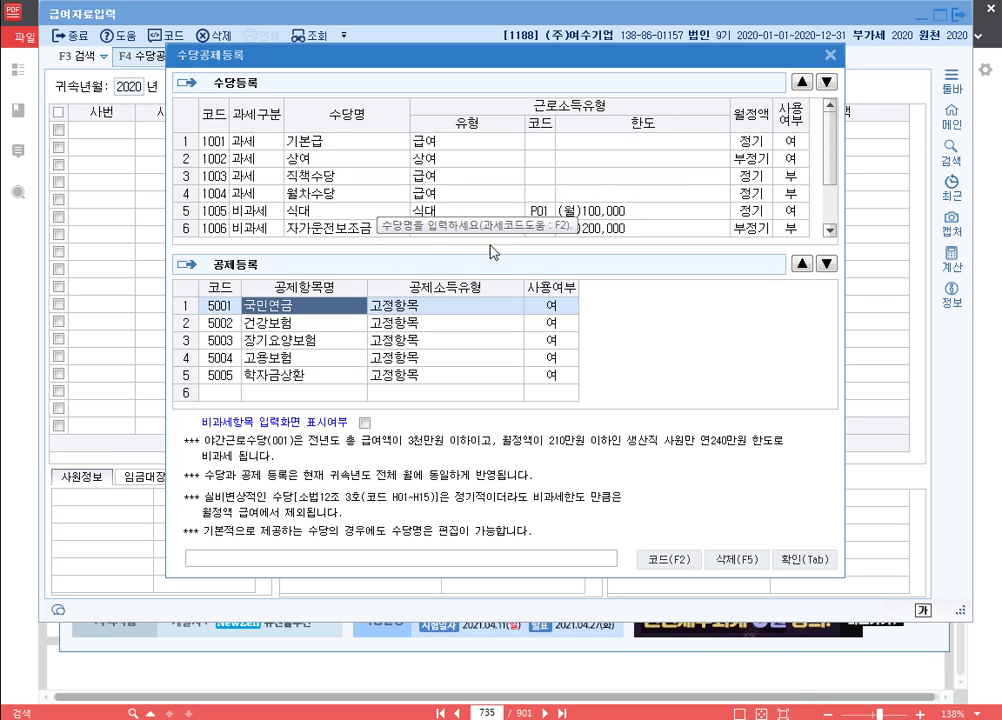
left_click(810, 562)
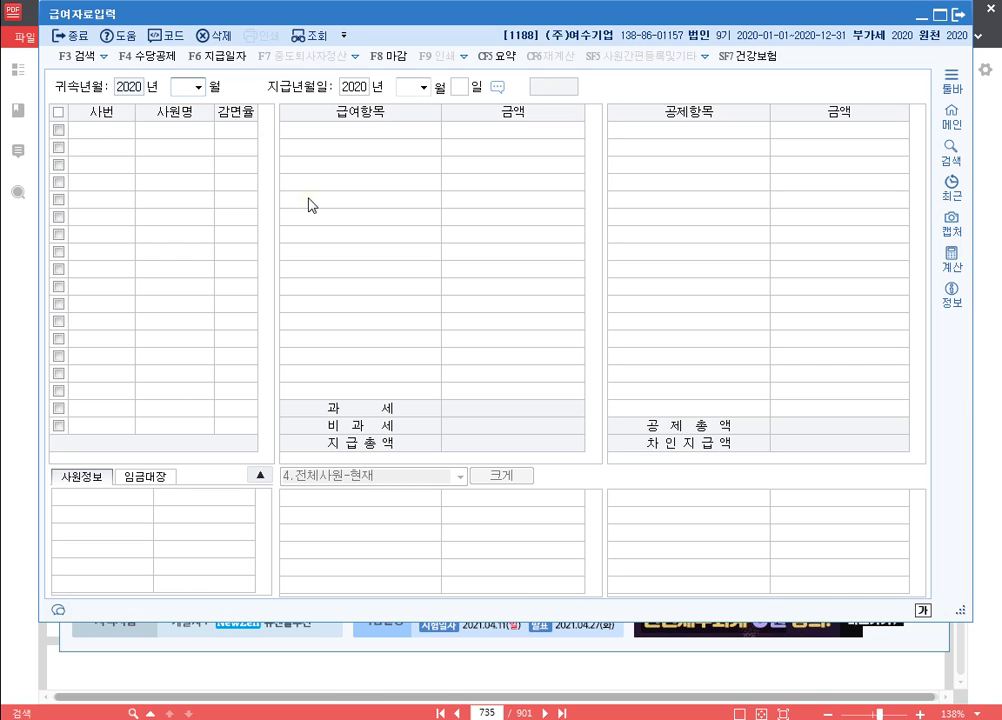
Load the employee's payroll for attribution month January 2020 with payment date 2020-01-31.
type("1")
key("Return")
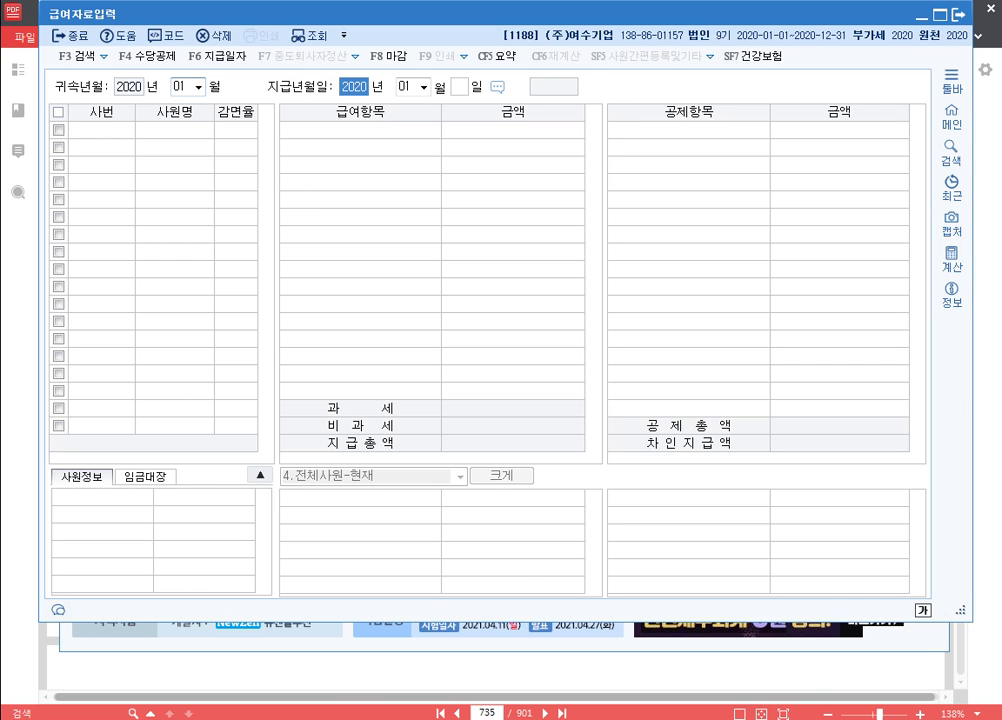
key("Return")
key("Return")
key("Return")
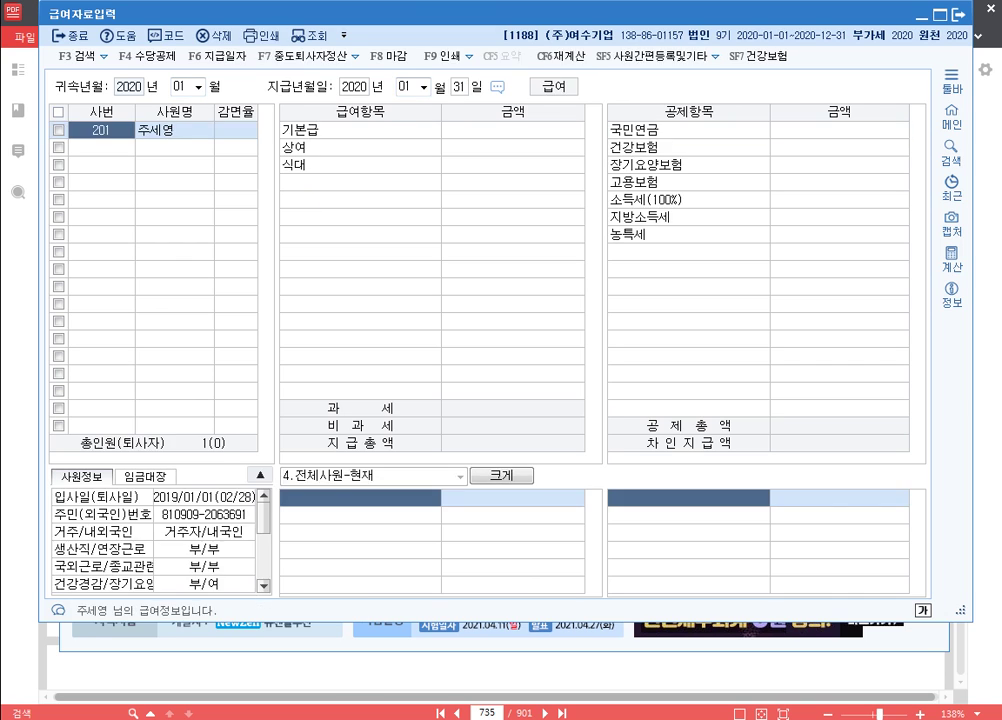
key("Return")
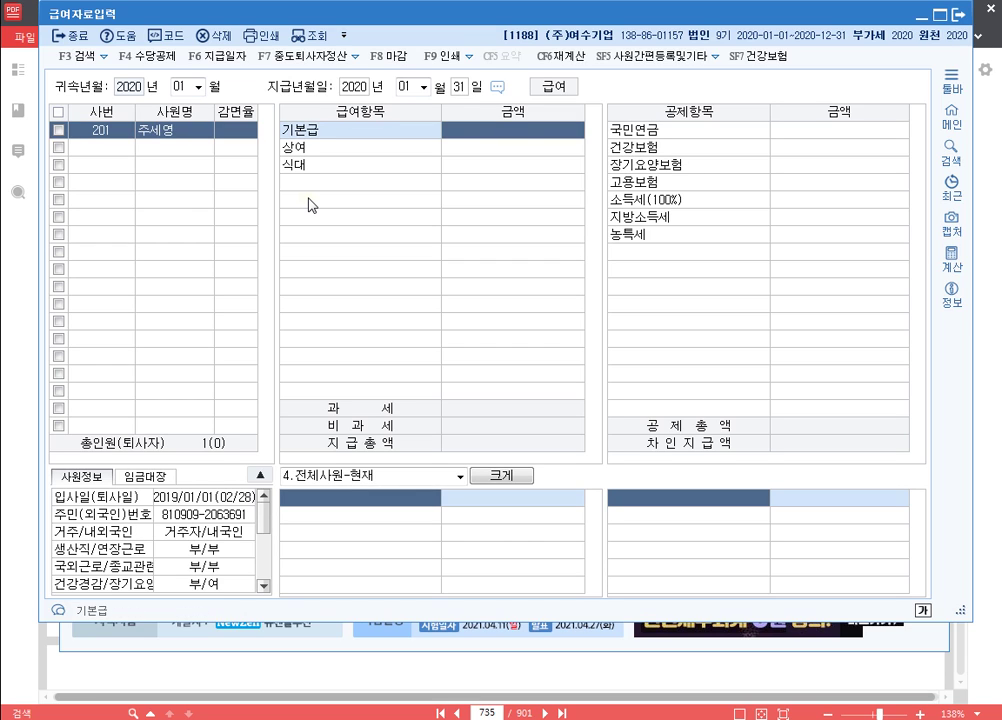
Enter the January pay items: 기본급 3,000,000, 상여 500,000 and 식대 200,000.
type("3000000")
key("Return")
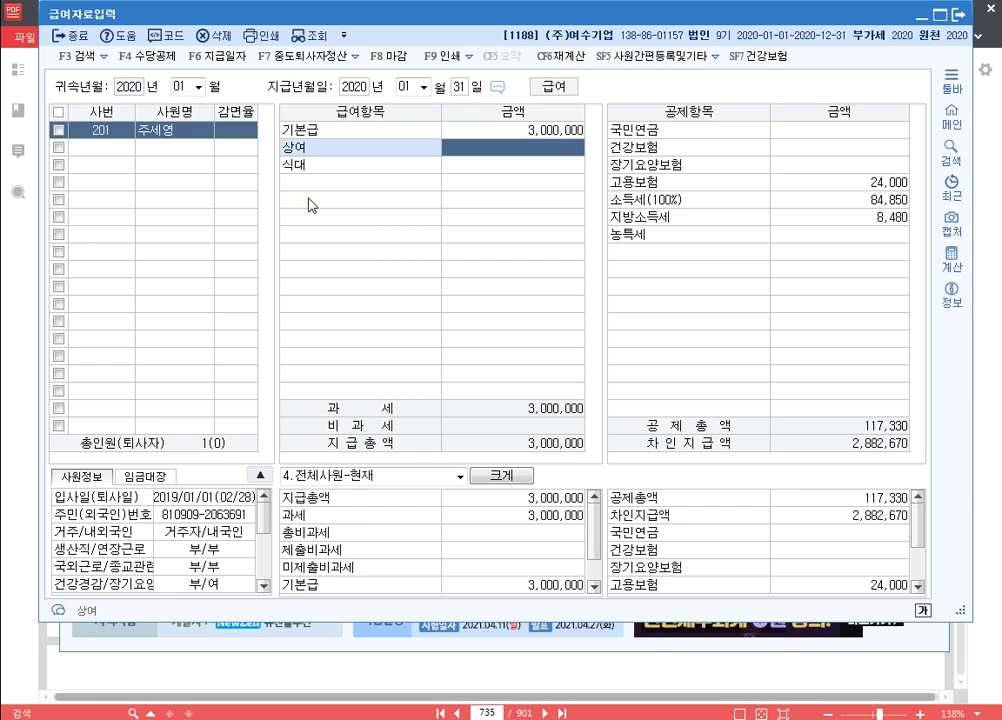
type("5000000")
key("Return")
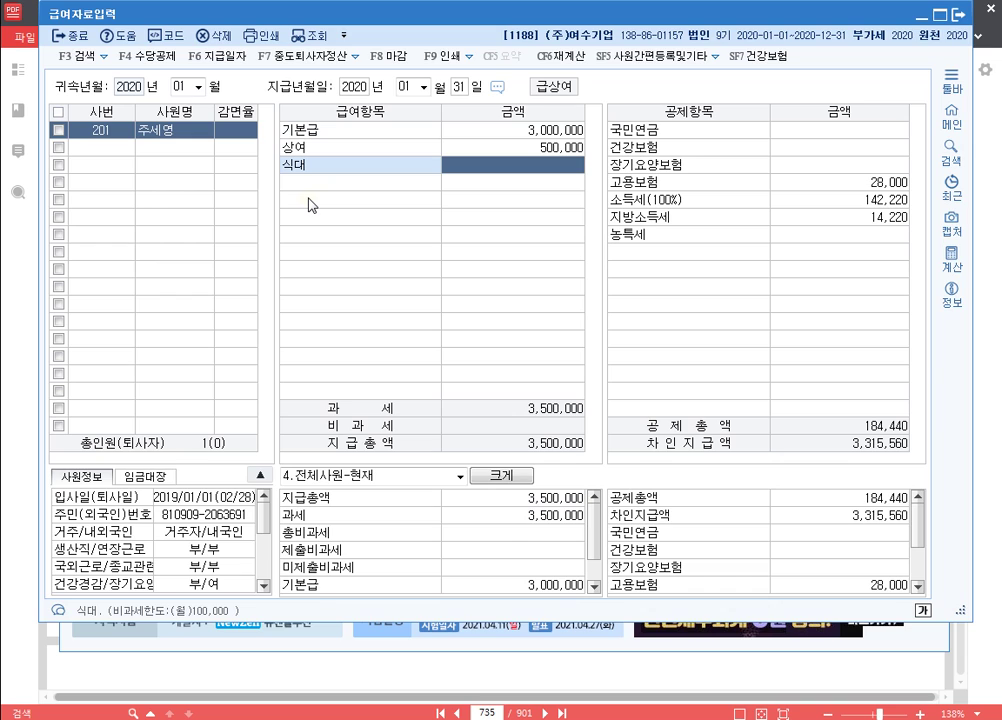
type("2000000")
key("Return")
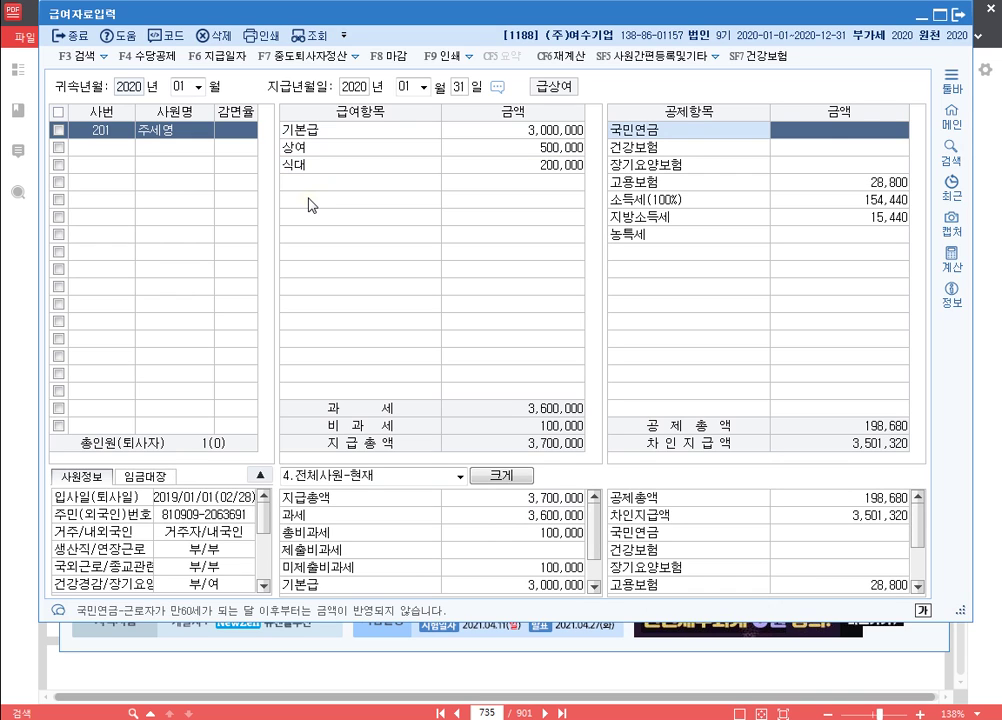
Enter the January deductions: 국민연금 120,000, 건강보험 100,000, 장기요양보험 8,510 and 고용보험 23,400, accepting the calculated income taxes.
type("120000")
key("Return")
type("1000000")
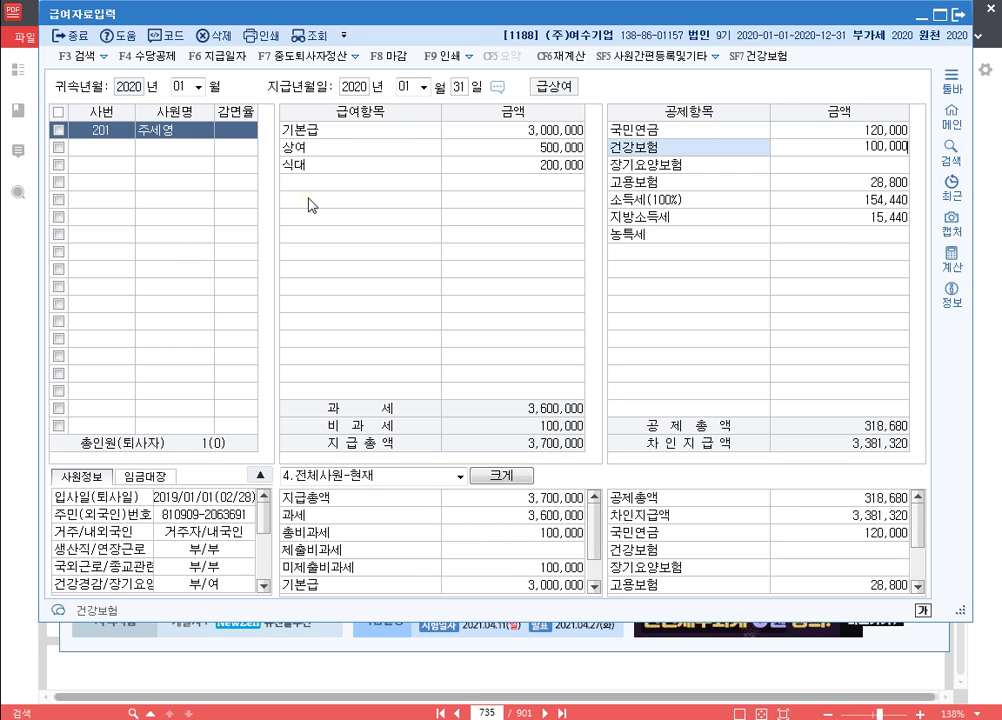
key("Return")
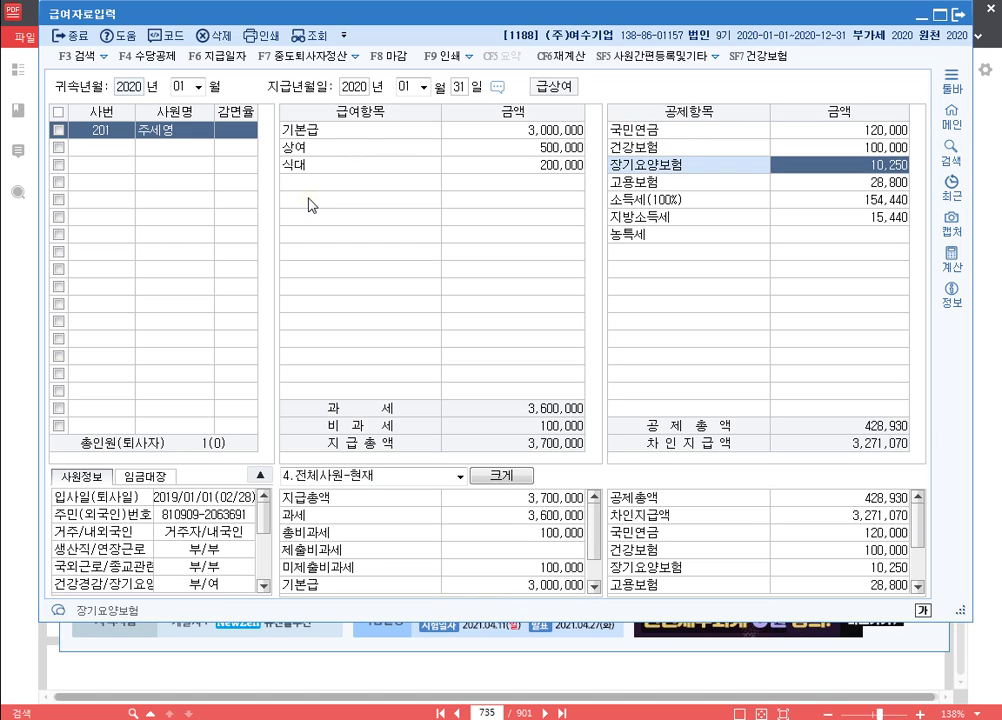
type("8,51")
type("0")
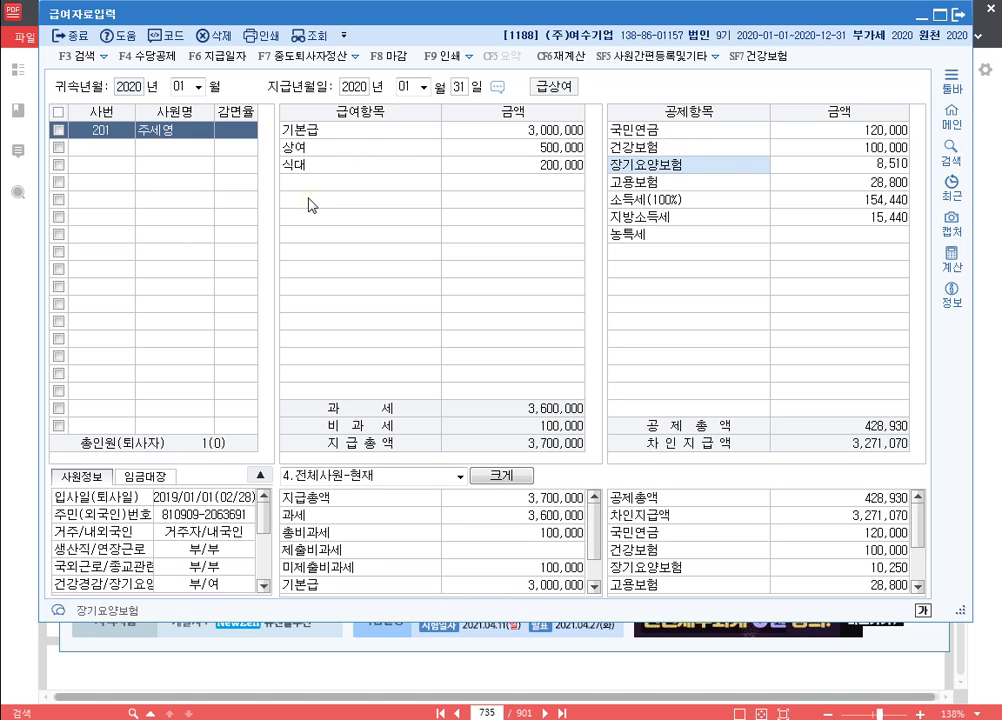
key("Return")
type("23400")
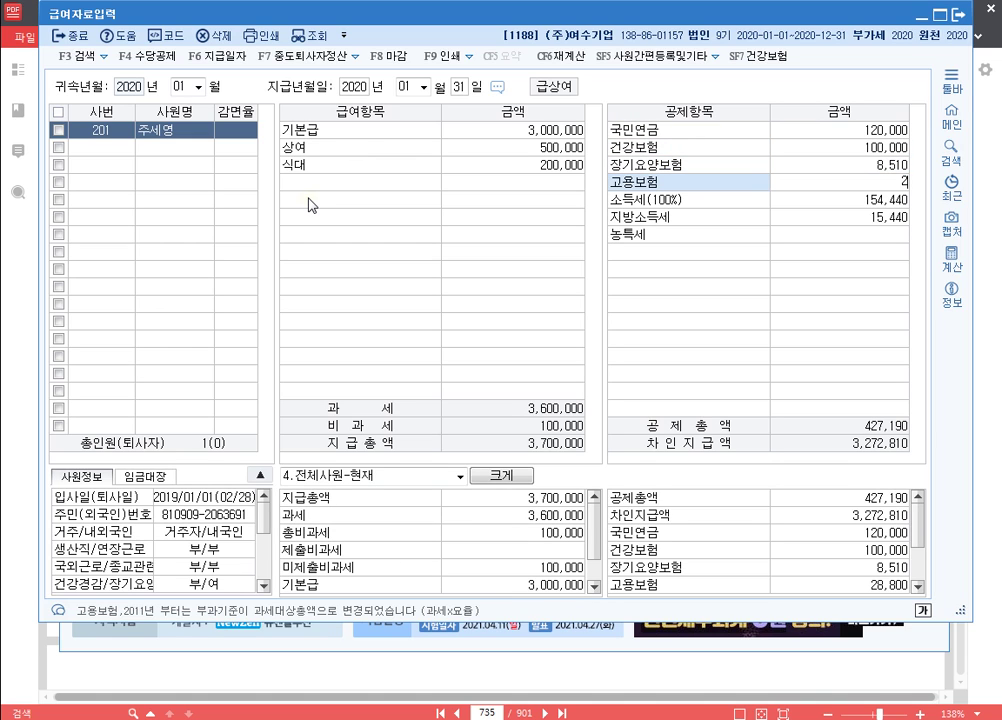
key("Return")
key("Return")
key("Return")
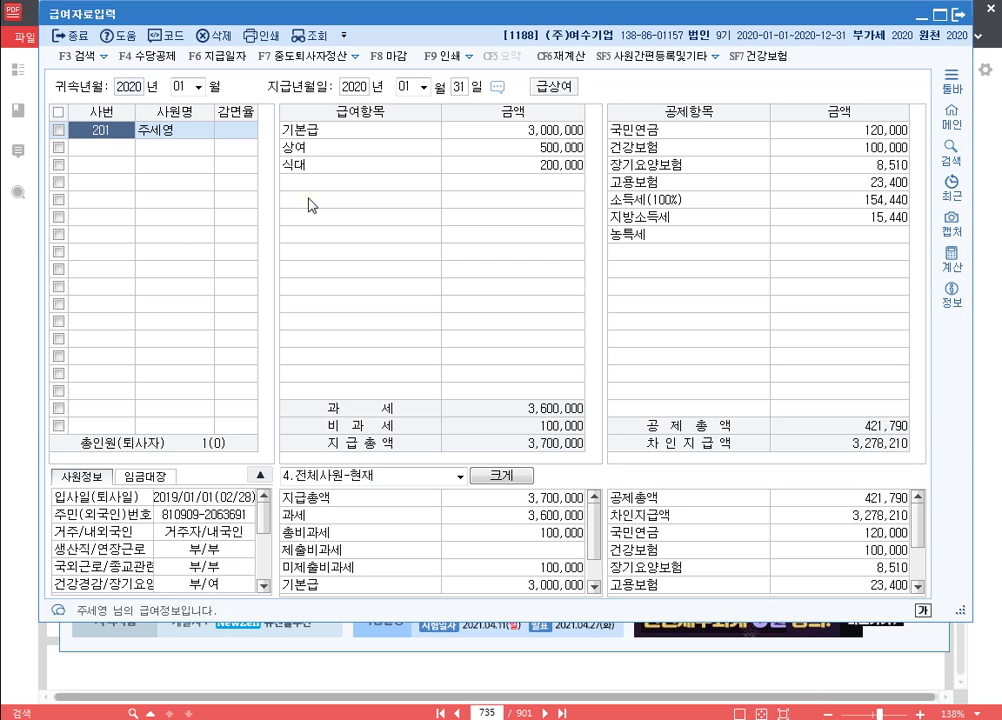
Load the payroll for attribution month February 2020 with payment date 2020-02-29, declining to copy the previous month's data.
left_click(182, 87)
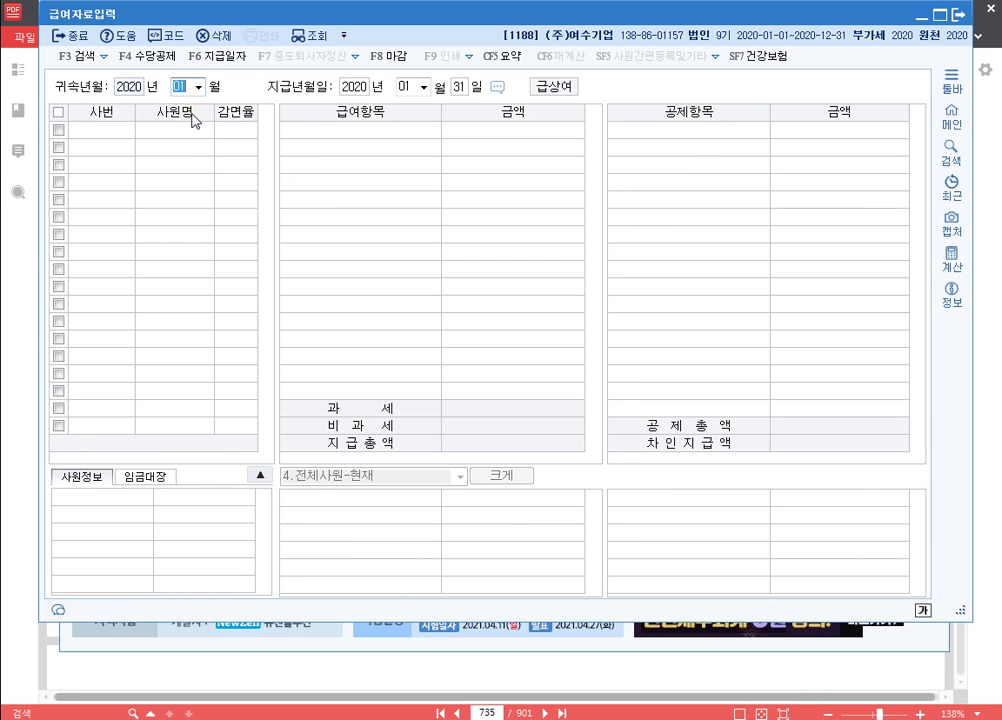
type("2")
key("Return")
key("Return")
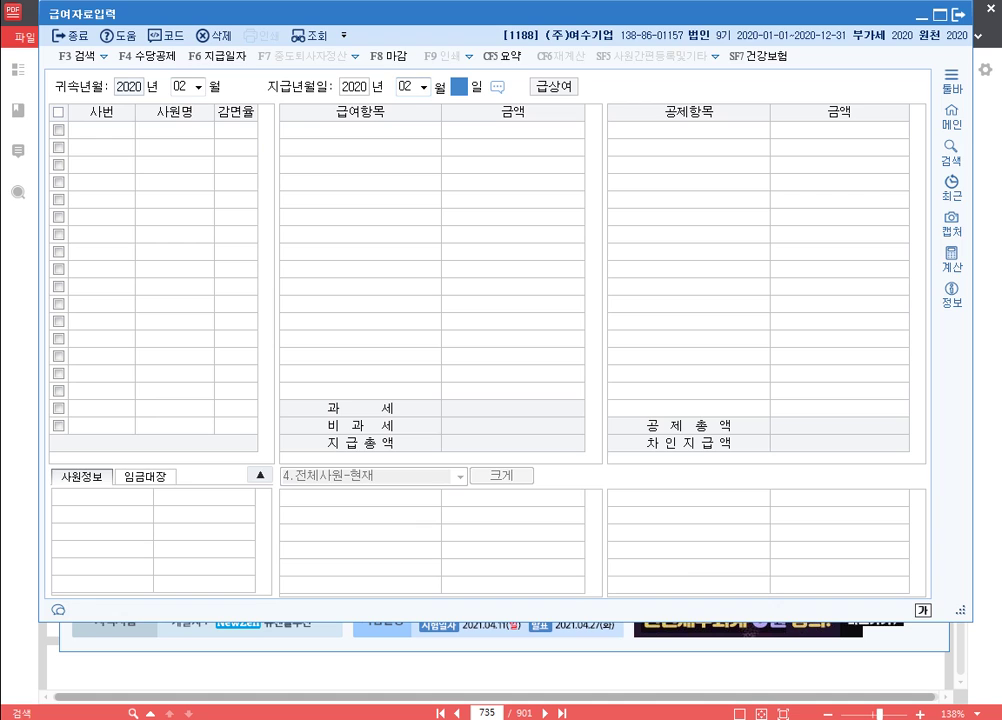
type("29")
key("Return")
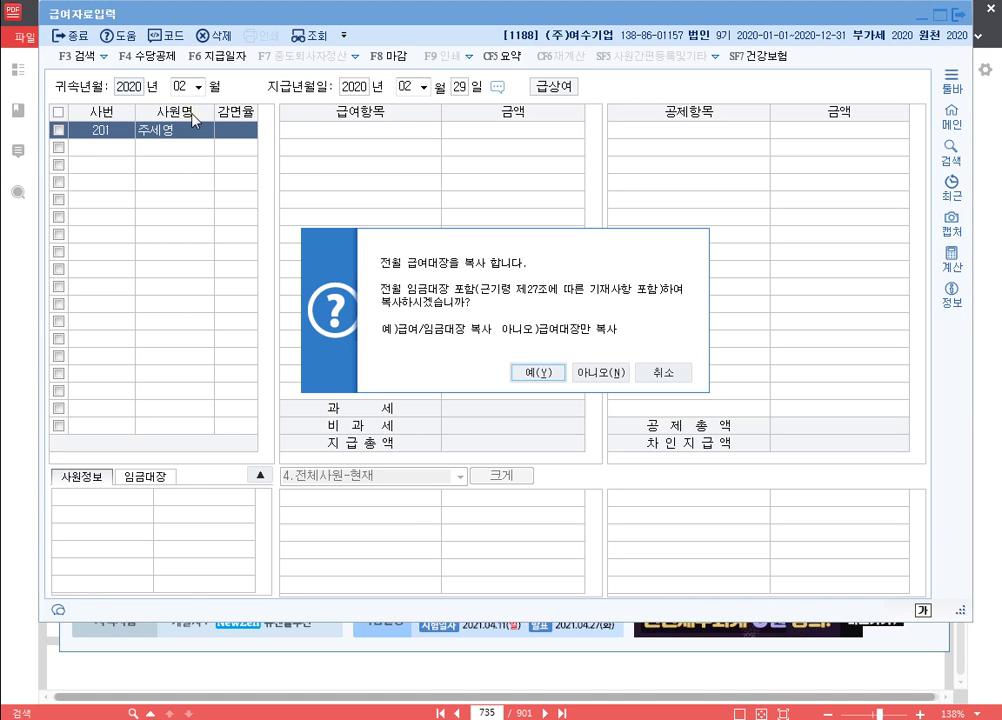
left_click(674, 373)
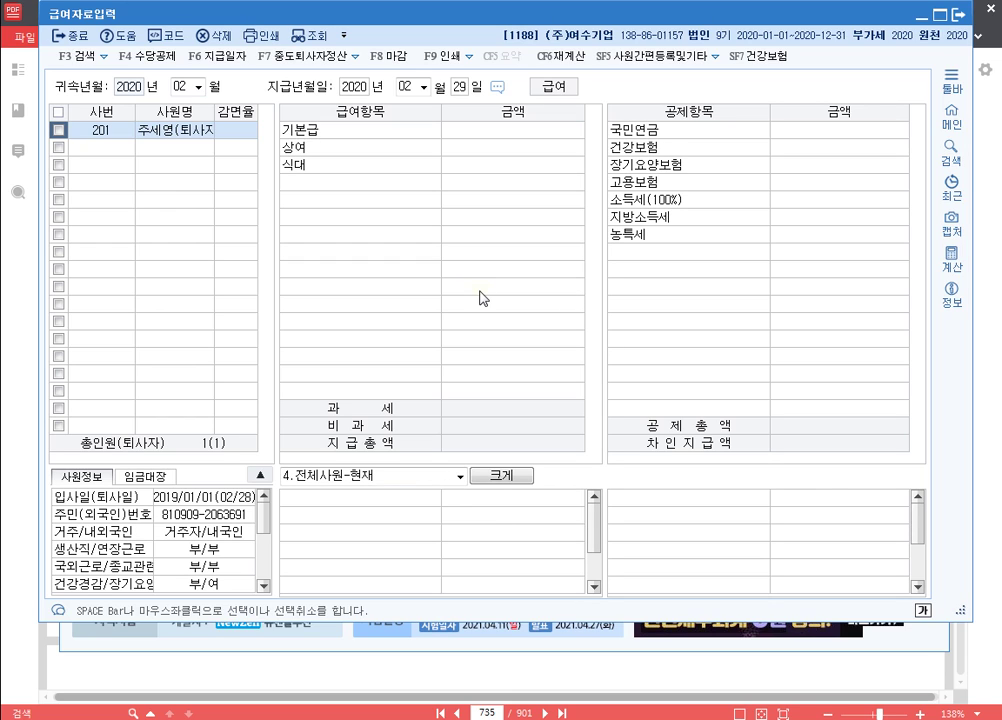
Enter the February pay items 기본급 3,000,000 and 식대 200,000, leaving 상여 empty.
key("Return")
type("3000000")
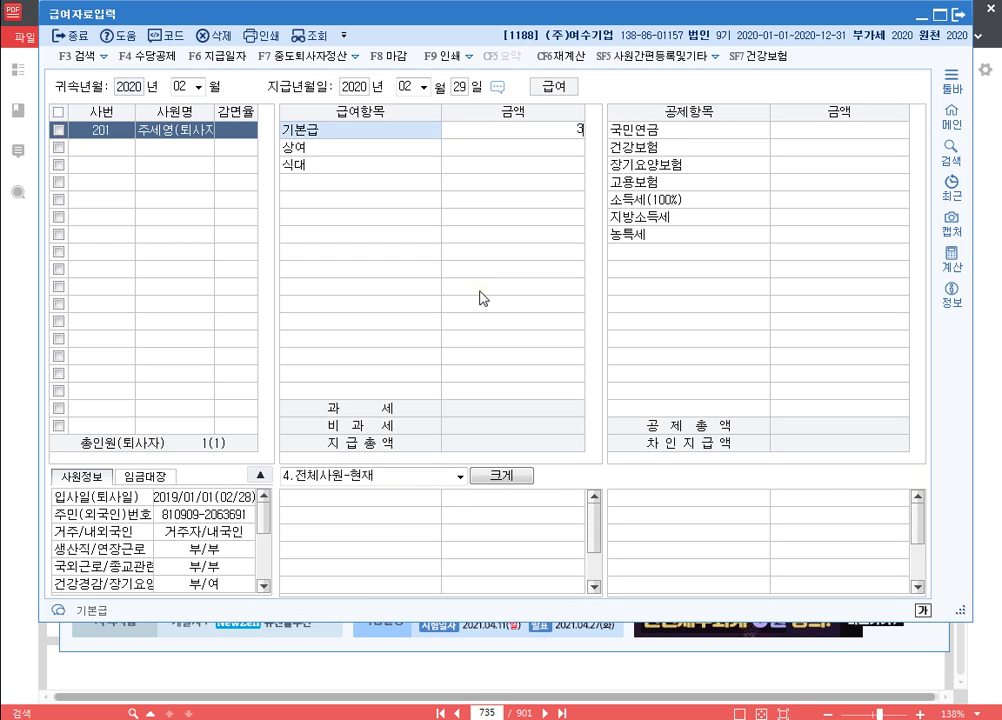
key("Return")
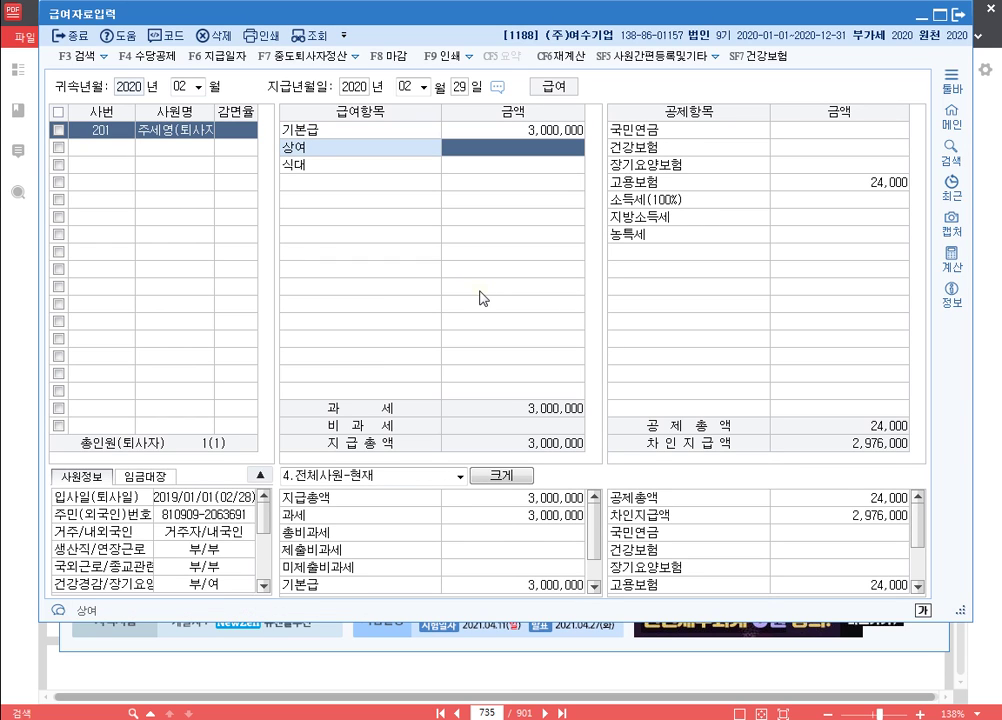
key("Return")
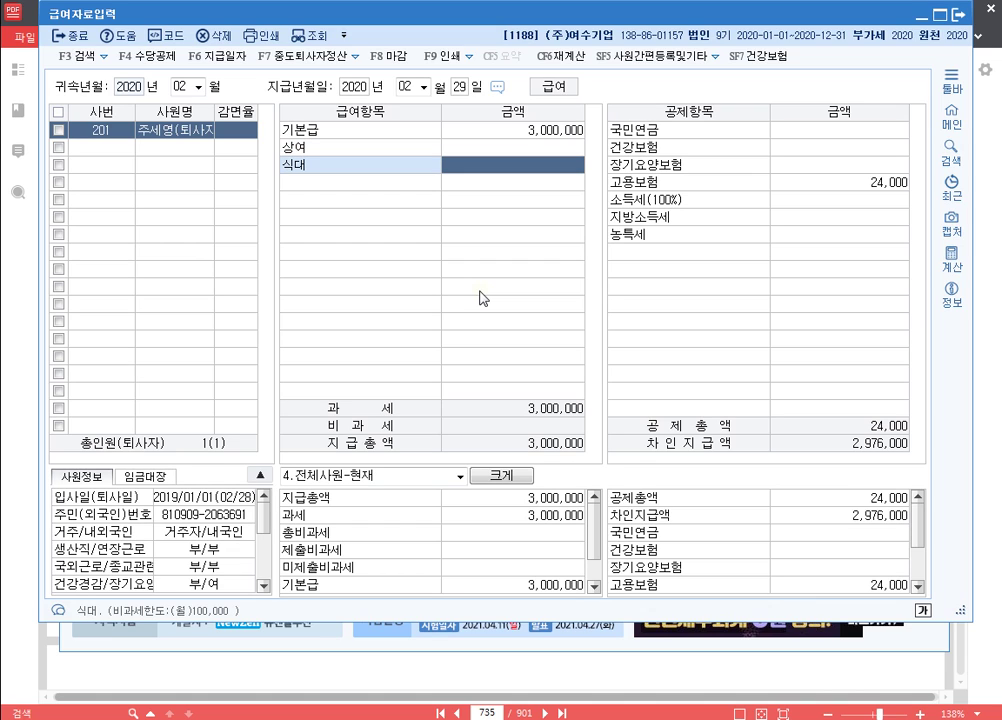
type("2000000")
key("Return")
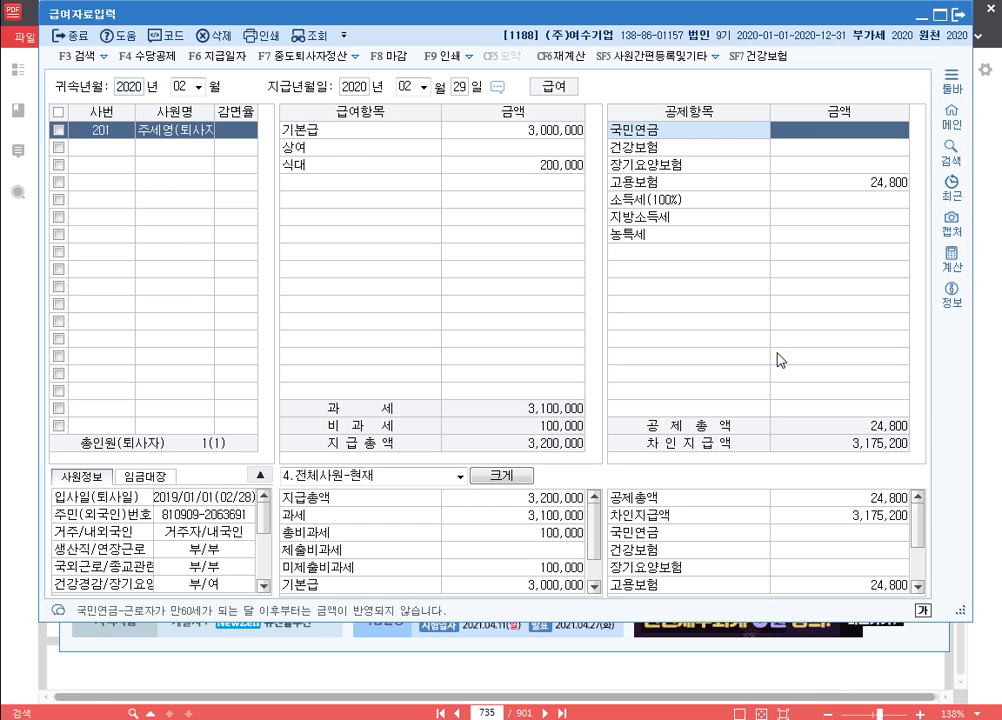
Enter the February deductions: 국민연금 120,000, 건강보험 100,000, 장기요양보험 8,510 and 고용보험 20,150.
type("1200000")
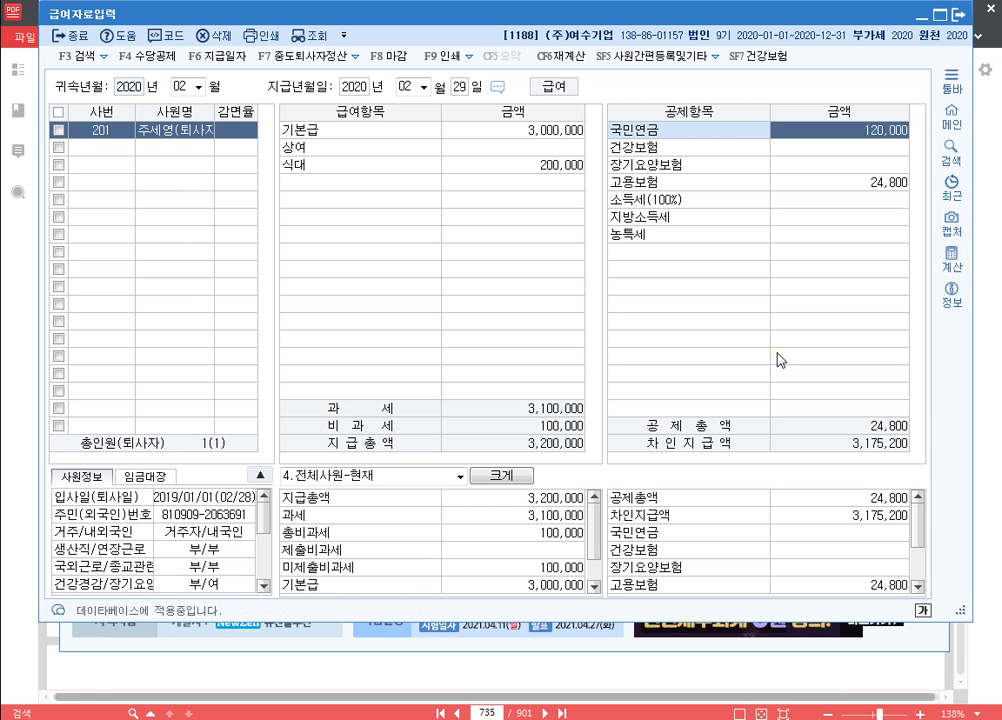
key("Return")
type("1000000")
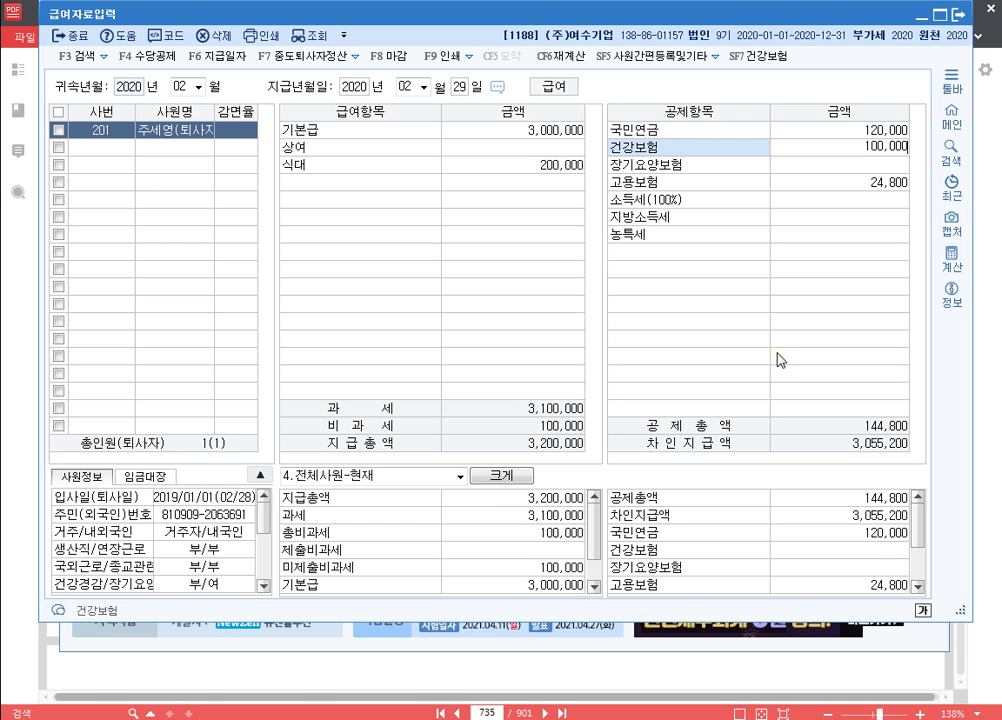
key("Return")
type("8510")
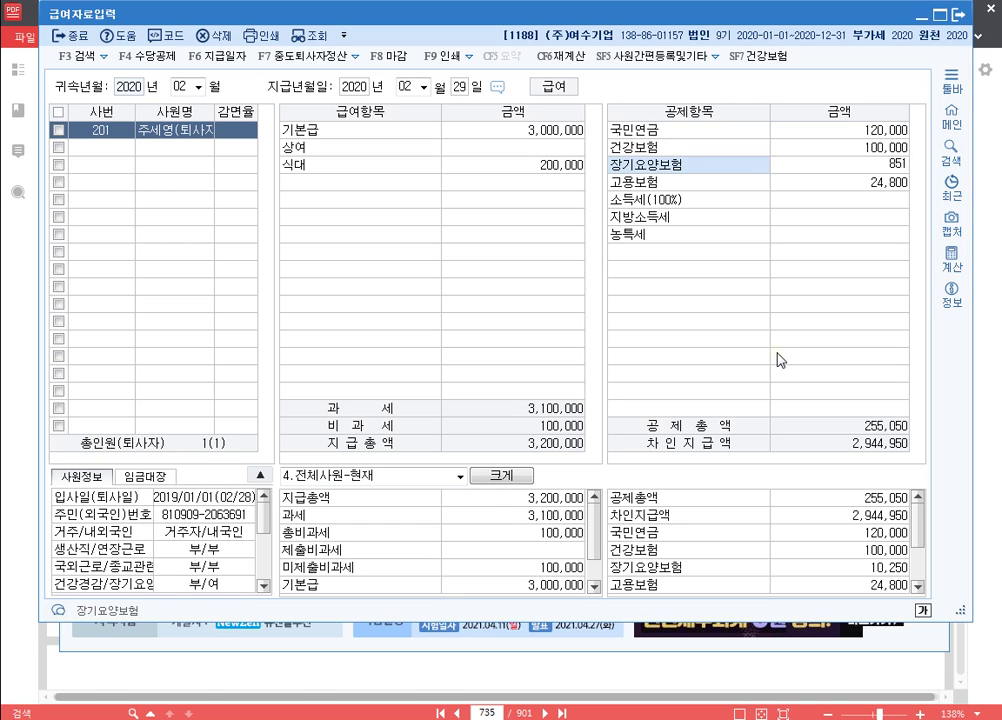
key("Return")
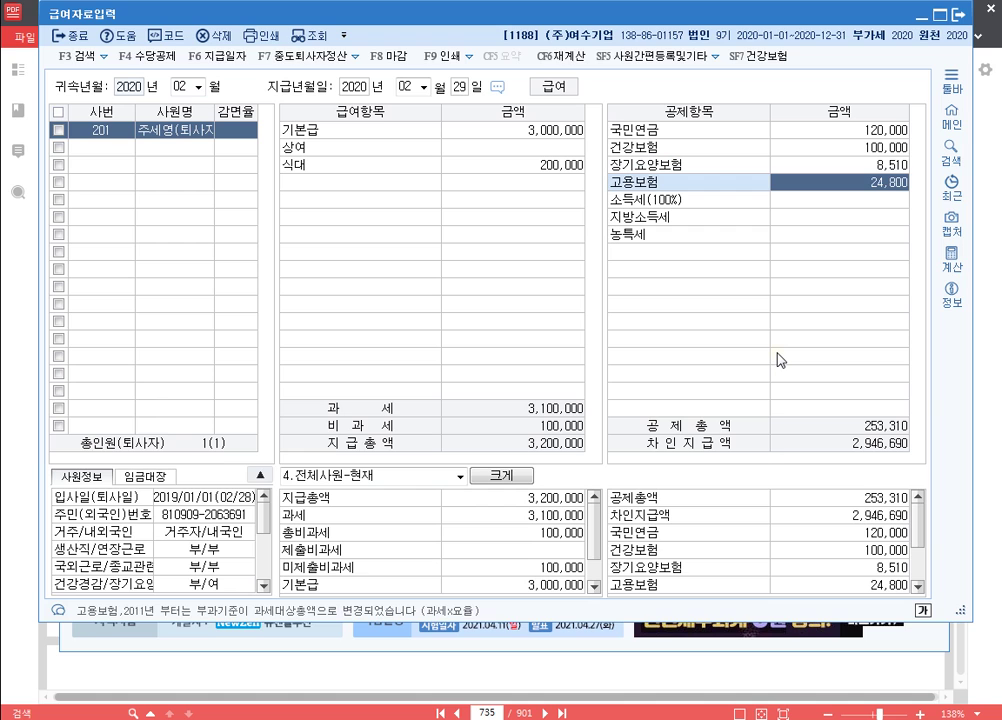
type("20150")
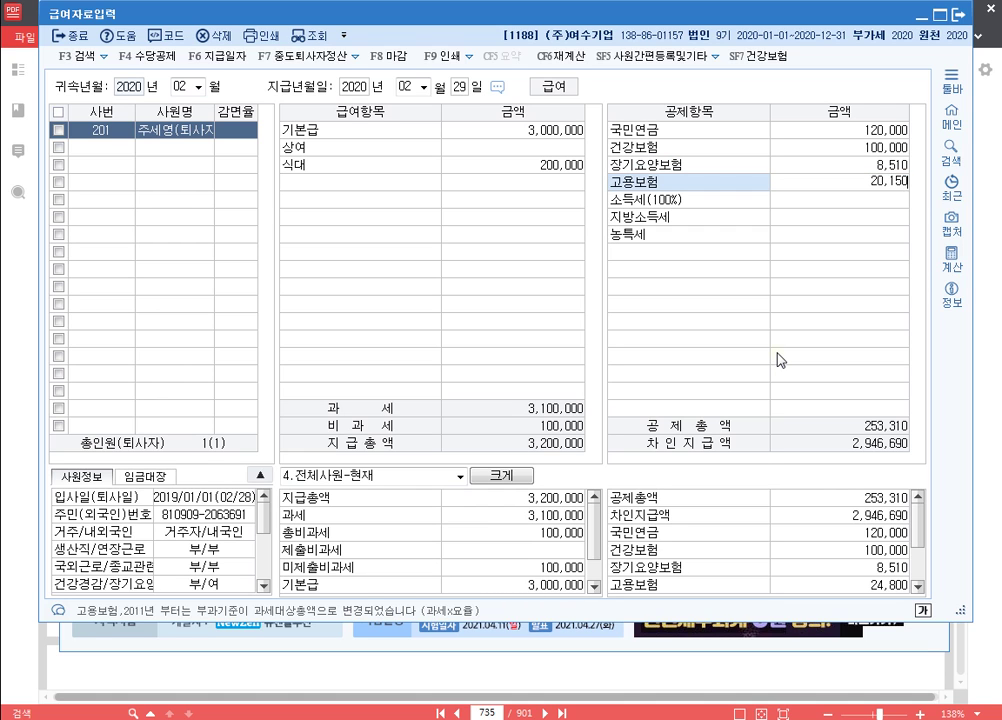
key("Return")
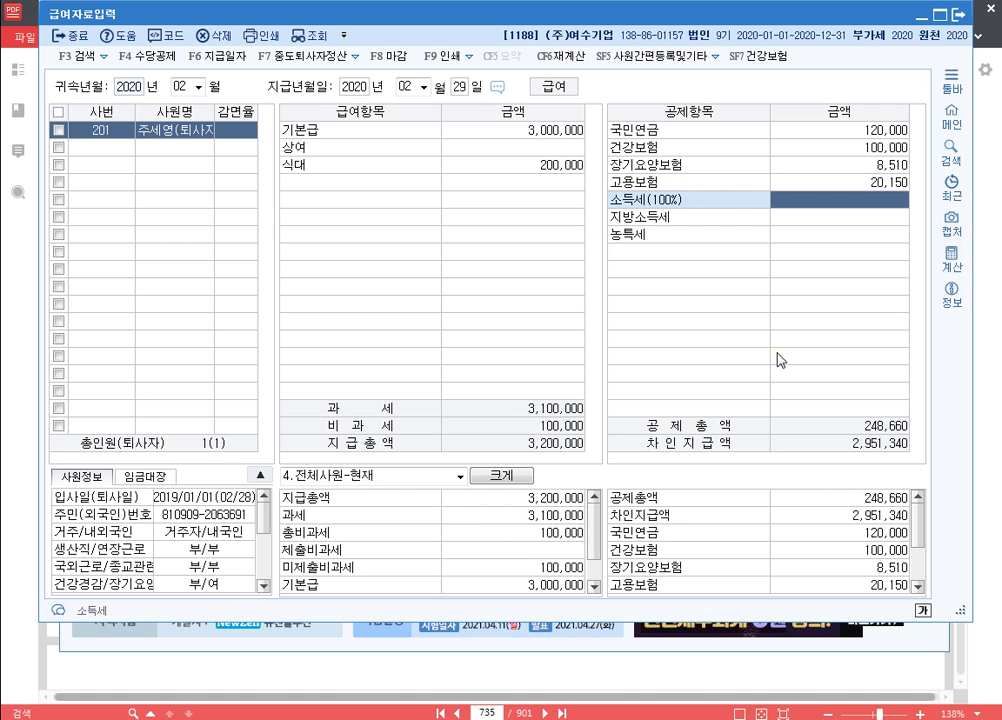
Run the mid-year leaver settlement (중도퇴사자정산), apply it to the February payroll, and close the payroll entry window.
key("F7")
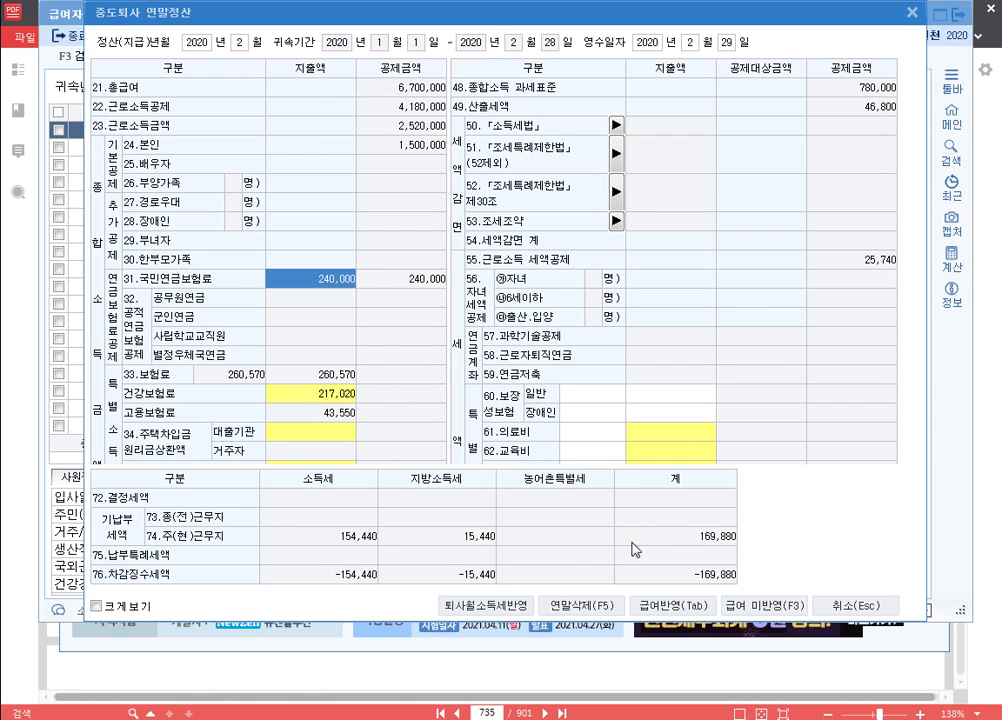
left_click(686, 610)
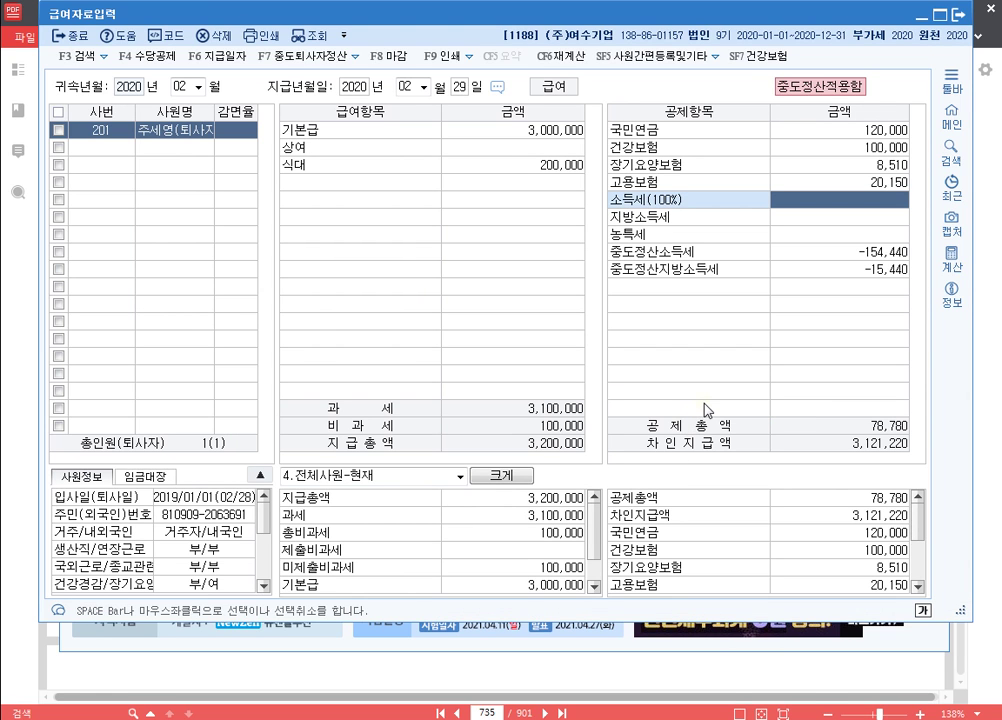
key("Return")
key("Return")
key("Return")
key("Return")
key("Return")
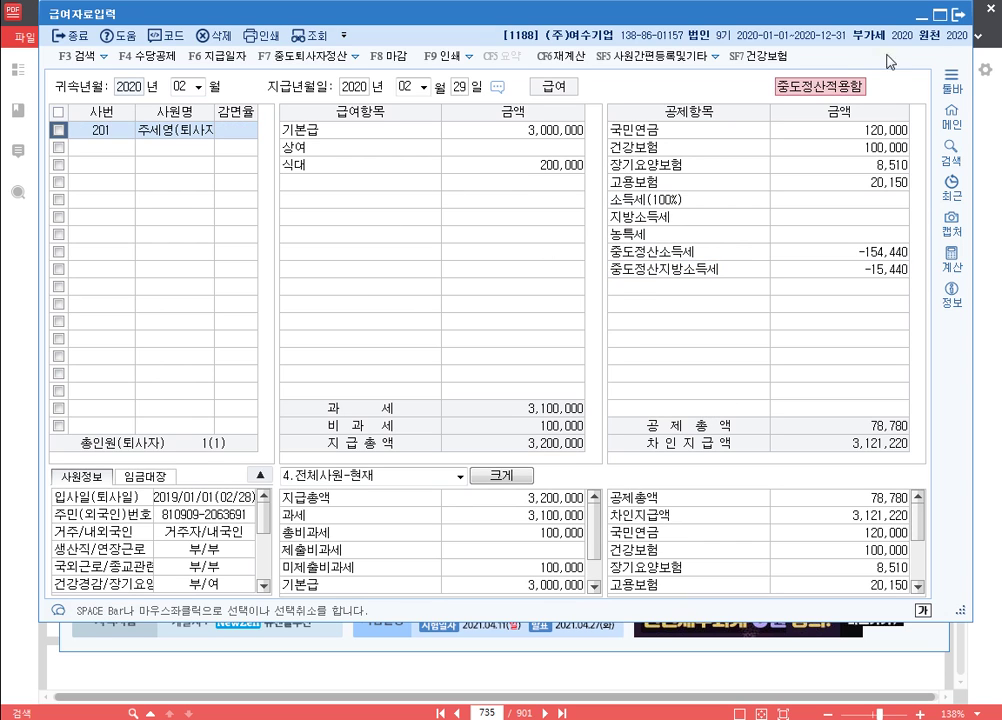
left_click(959, 17)
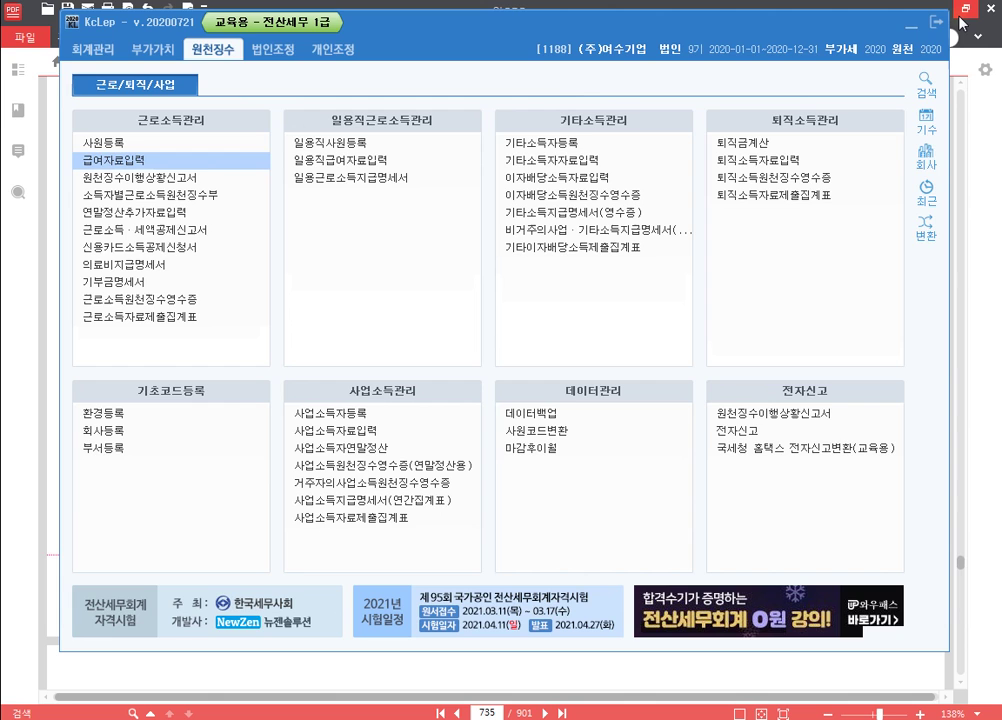
Open the 원천징수이행상황신고서 and set its attribution period to February 2020 through February 2020.
left_click(193, 181)
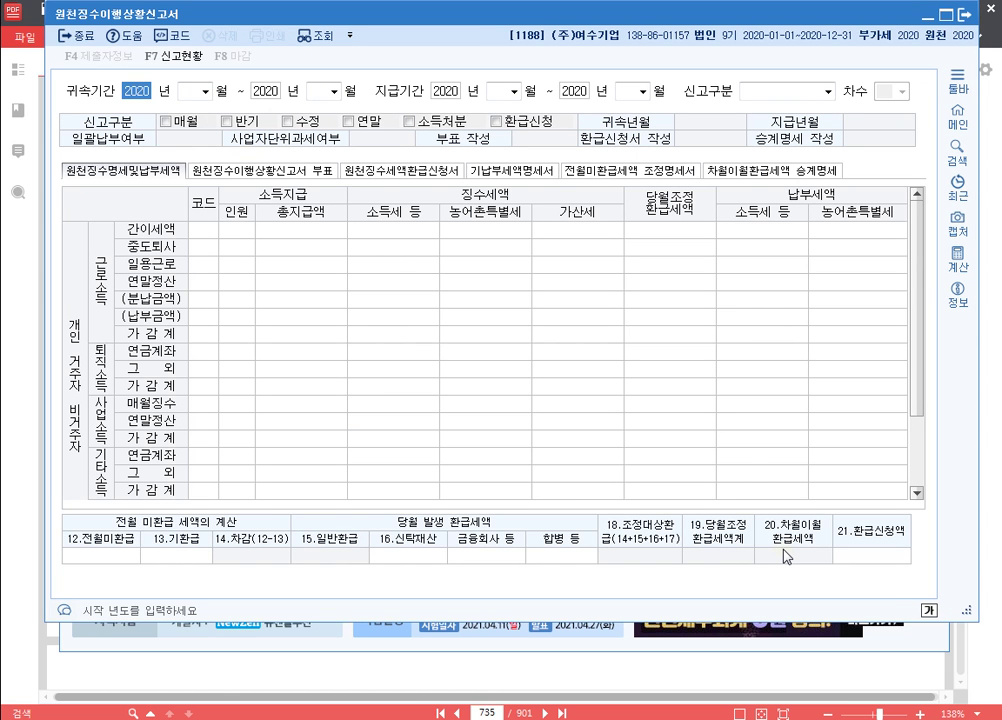
key("Return")
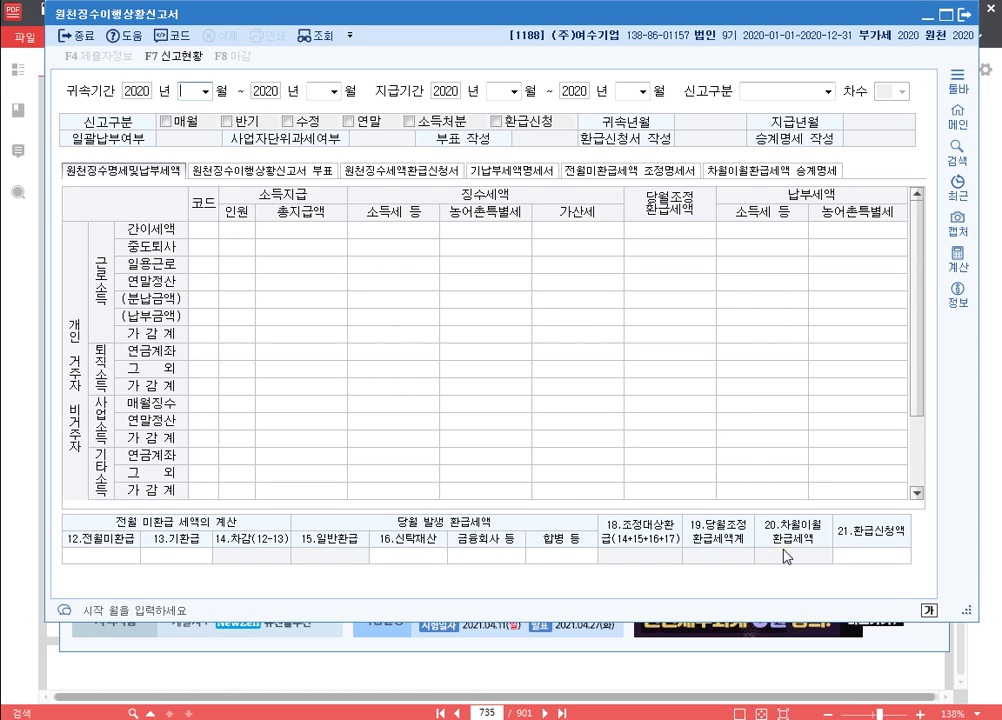
type("2")
key("Return")
key("Return")
type("2")
key("Return")
key("Return")
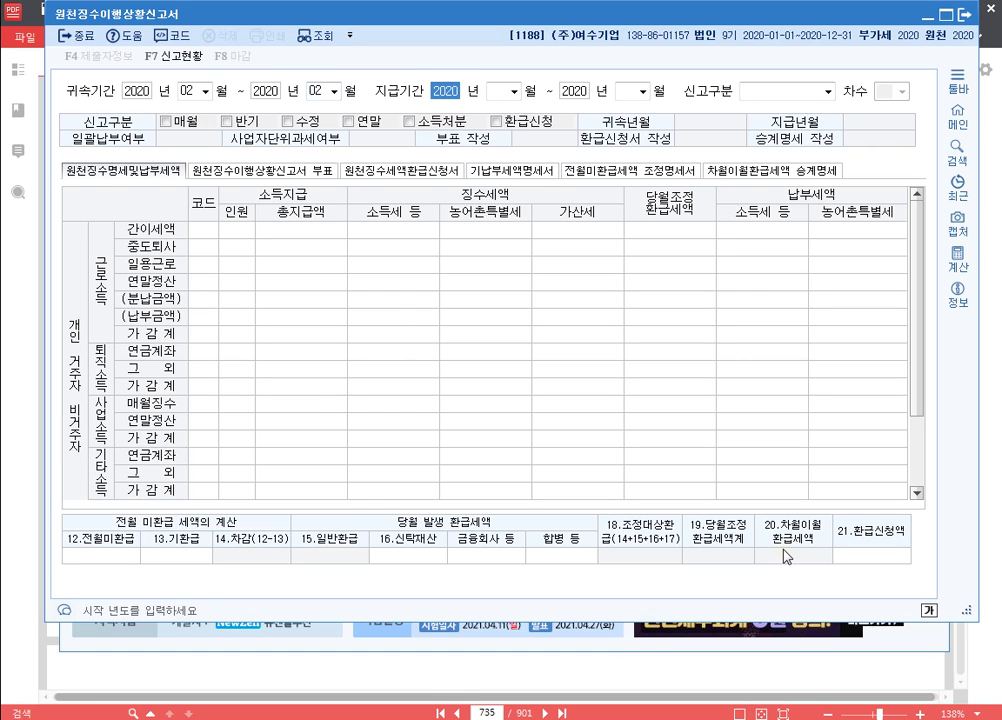
Load the return for payment period February 2020 as 1.정기신고, declining instalment payment of the year-end additional tax (A04).
type("2")
key("Return")
key("Return")
key("Return")
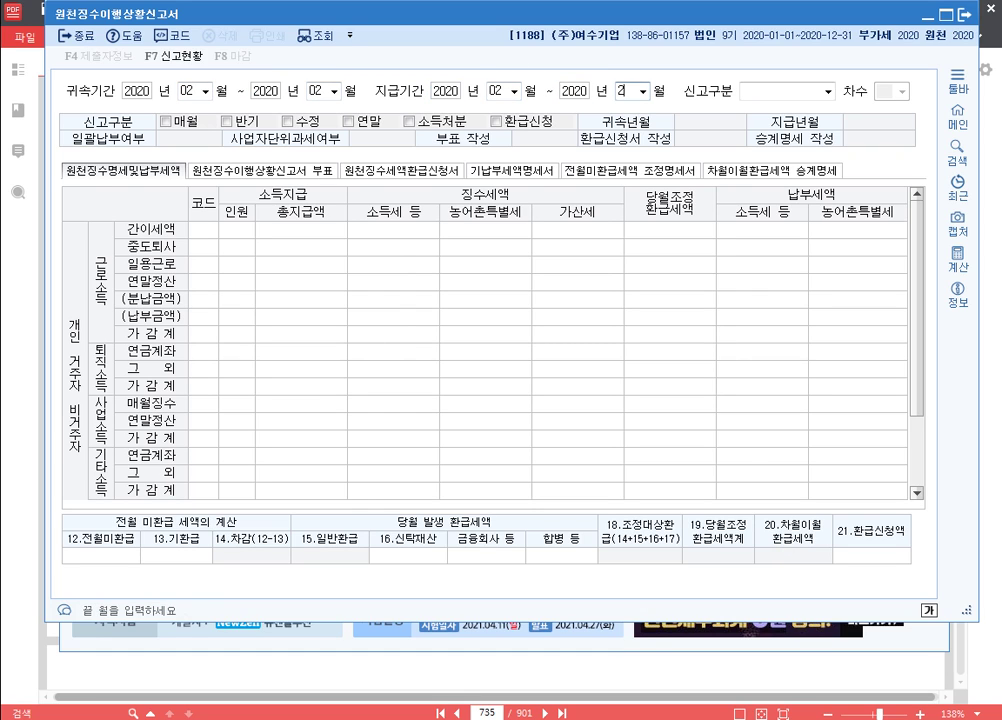
key("Return")
key("Return")
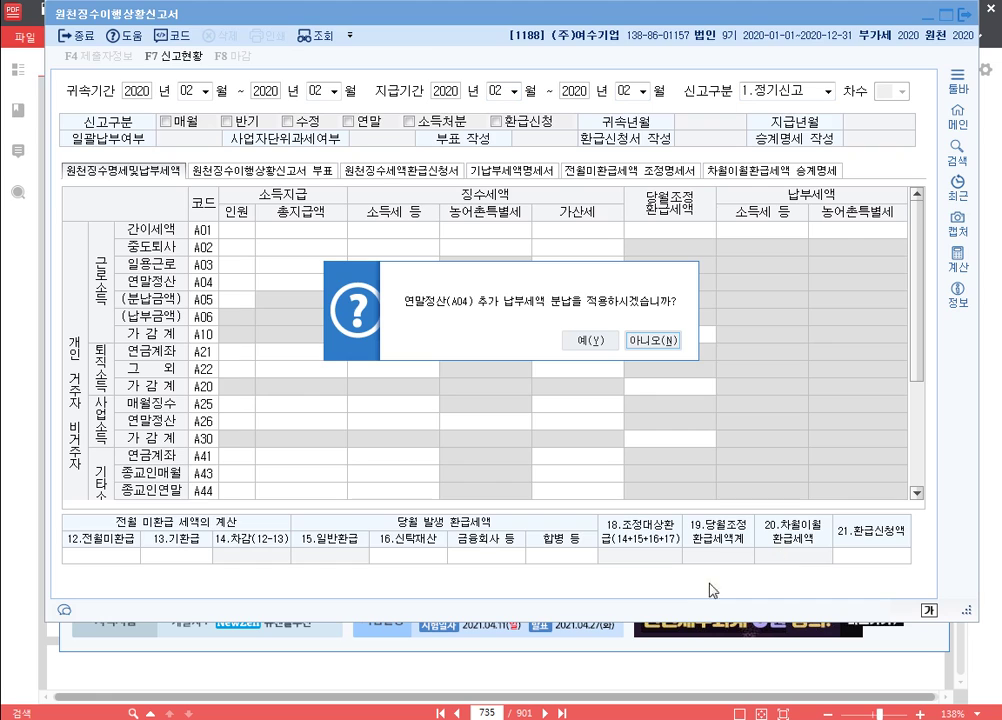
left_click(673, 342)
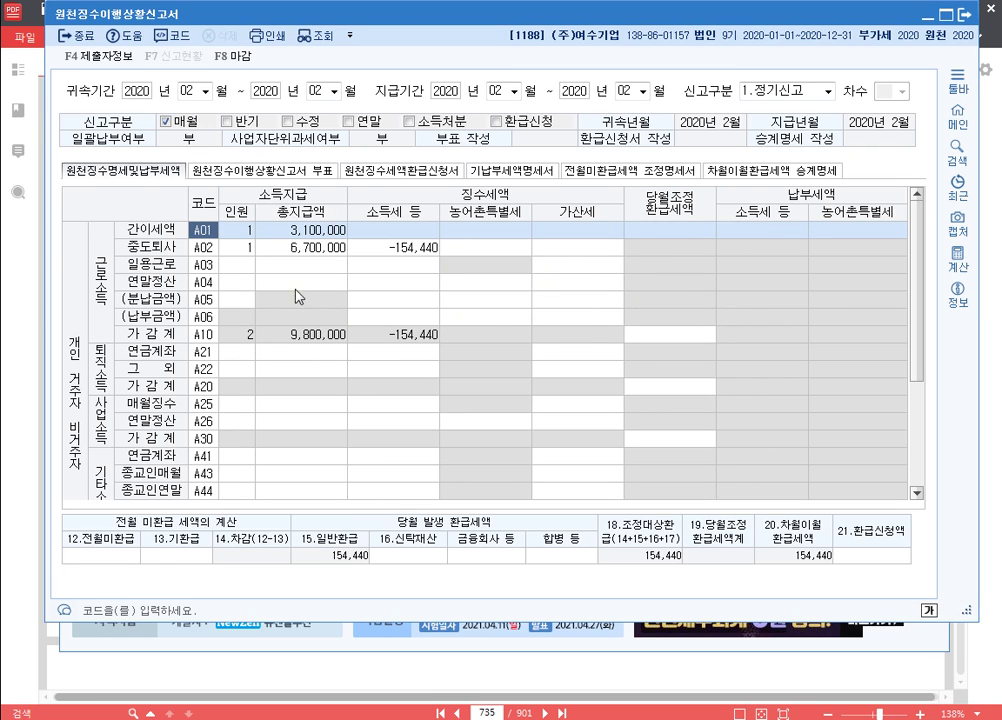
Check the 간이세액 (A01) and 중도퇴사 (A02) amounts, and close the withholding return, saving its data.
left_click(295, 231)
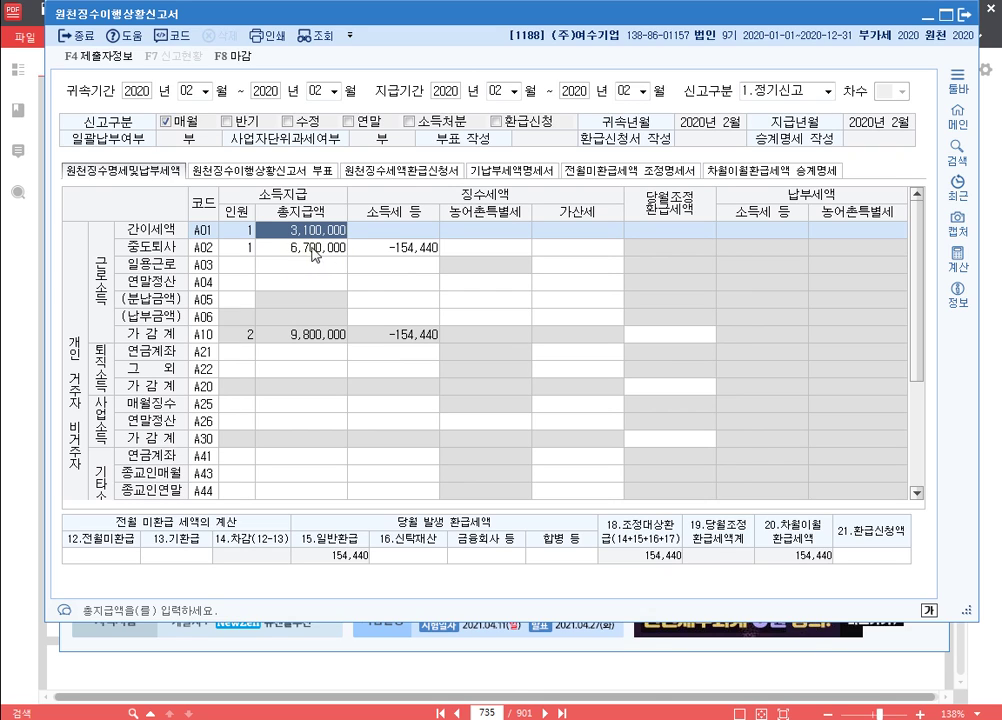
left_click(302, 248)
left_click(421, 246)
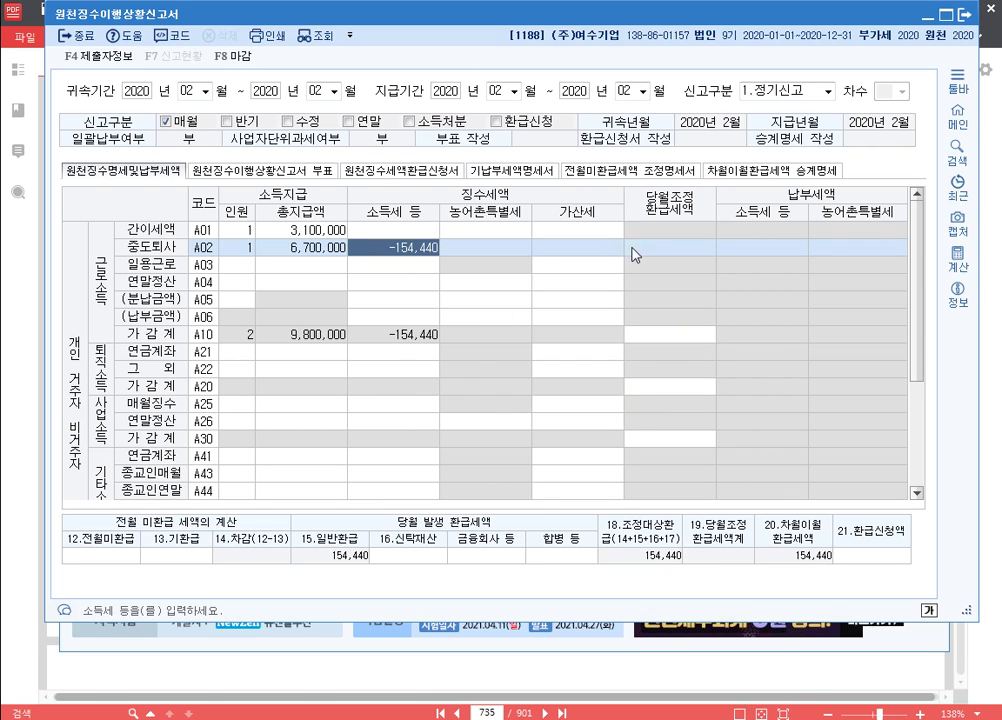
left_click(966, 16)
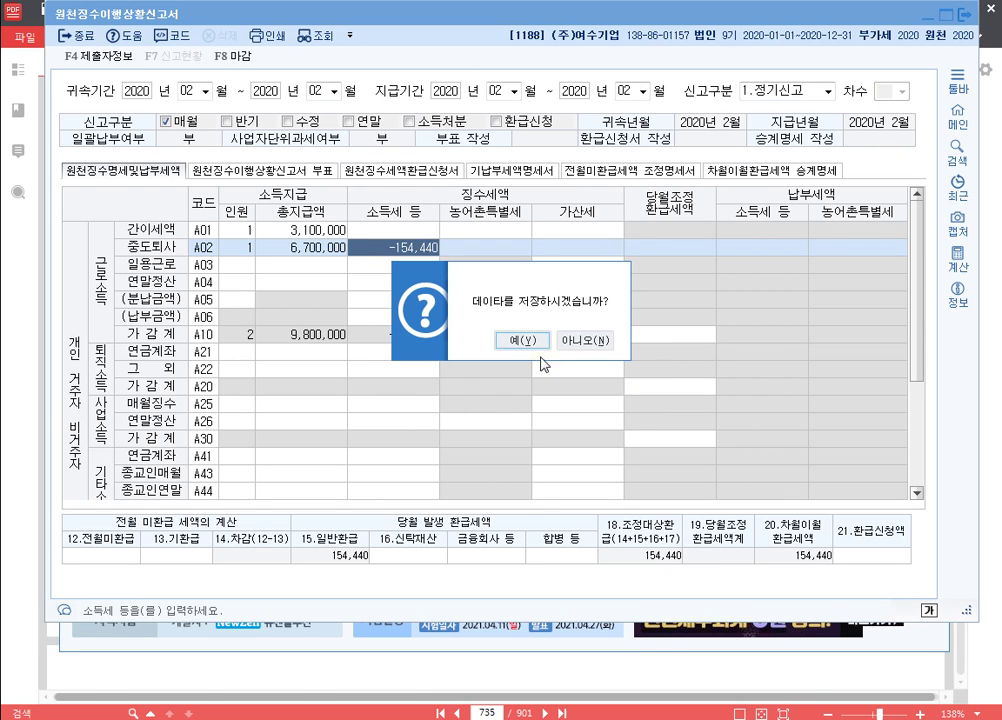
left_click(520, 341)
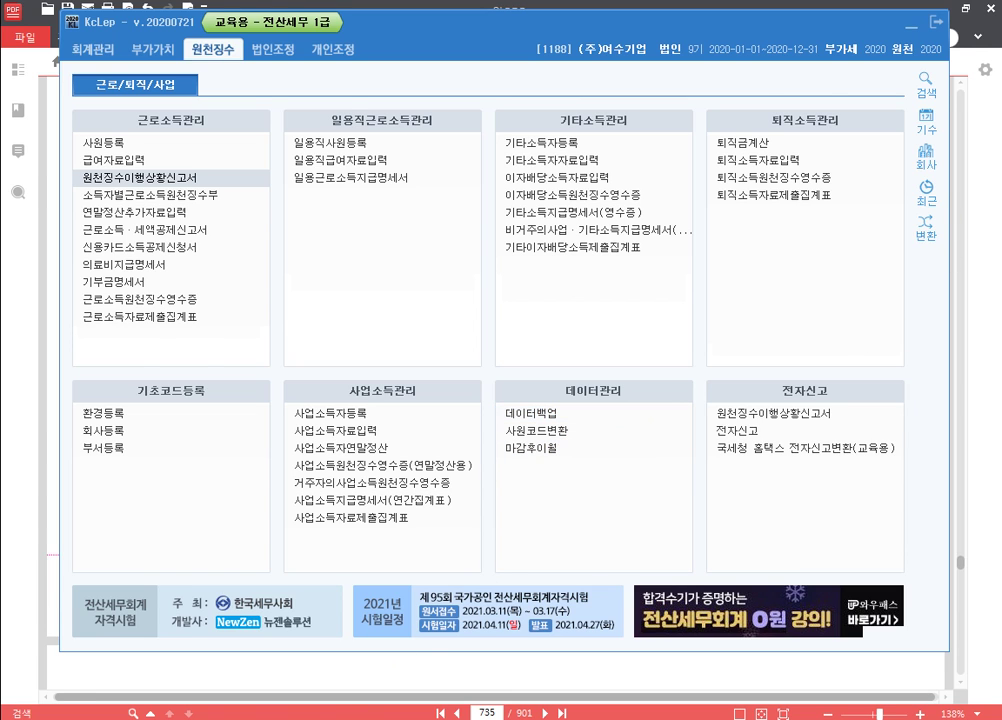
Switch to the 20210305.hwp notes and add the heading "* 퇴직소득 기출문제" below the p.735 entry.
key("alt+Tab")
key("Return")
key("Return")
scroll(427, 416, "down", 5)
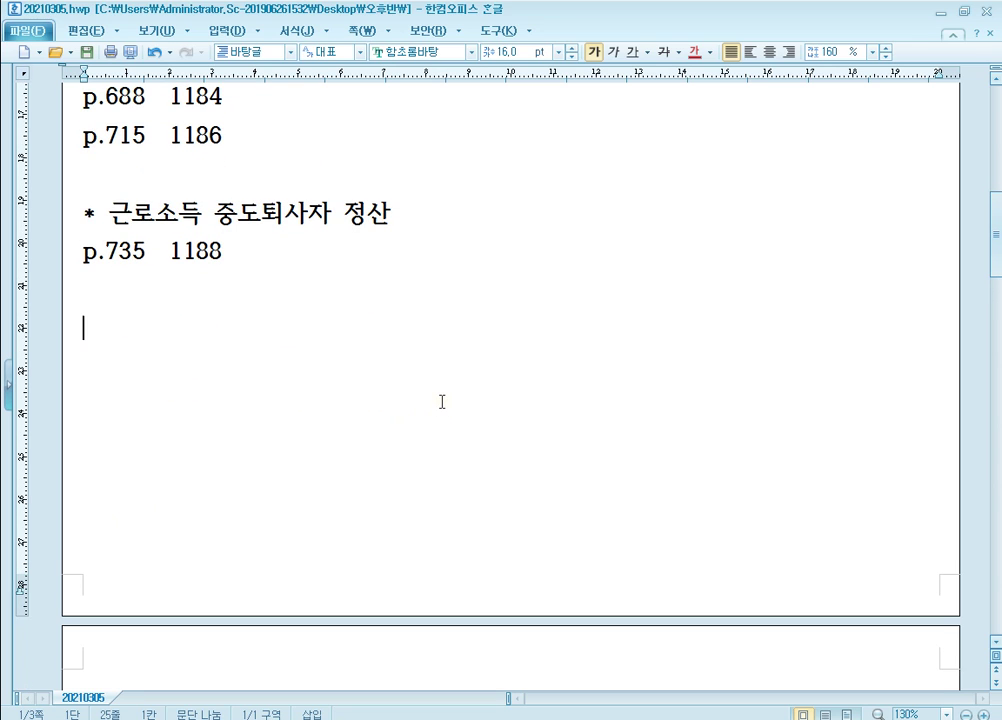
scroll(440, 402, "down", 2)
type("* ")
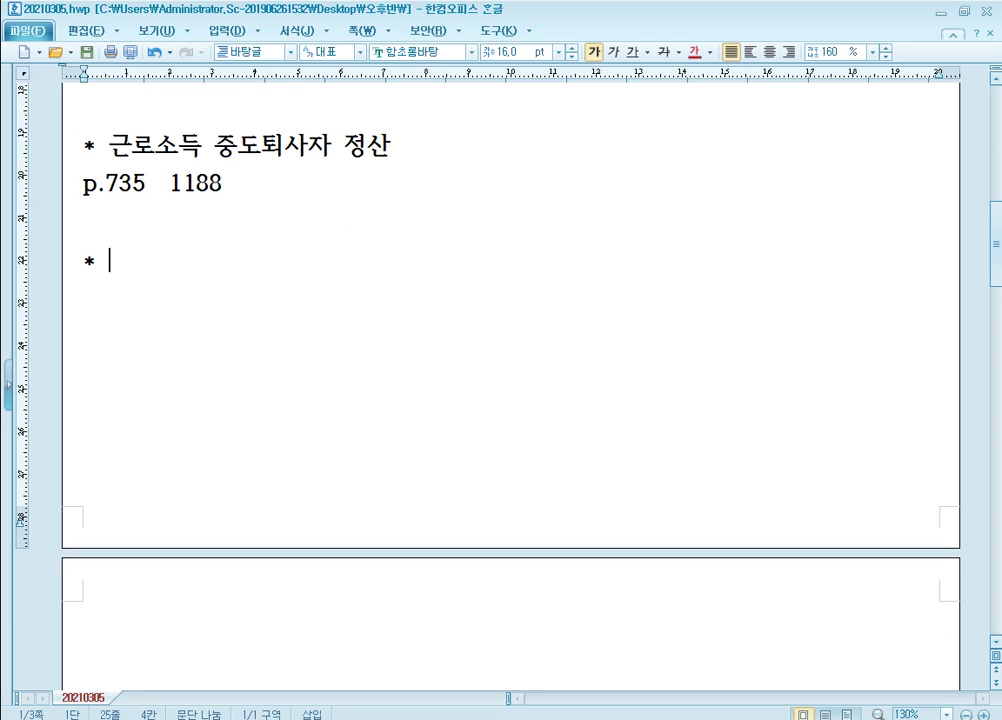
type("x")
key("BackSpace")
type("퇴지ㄱ소득")
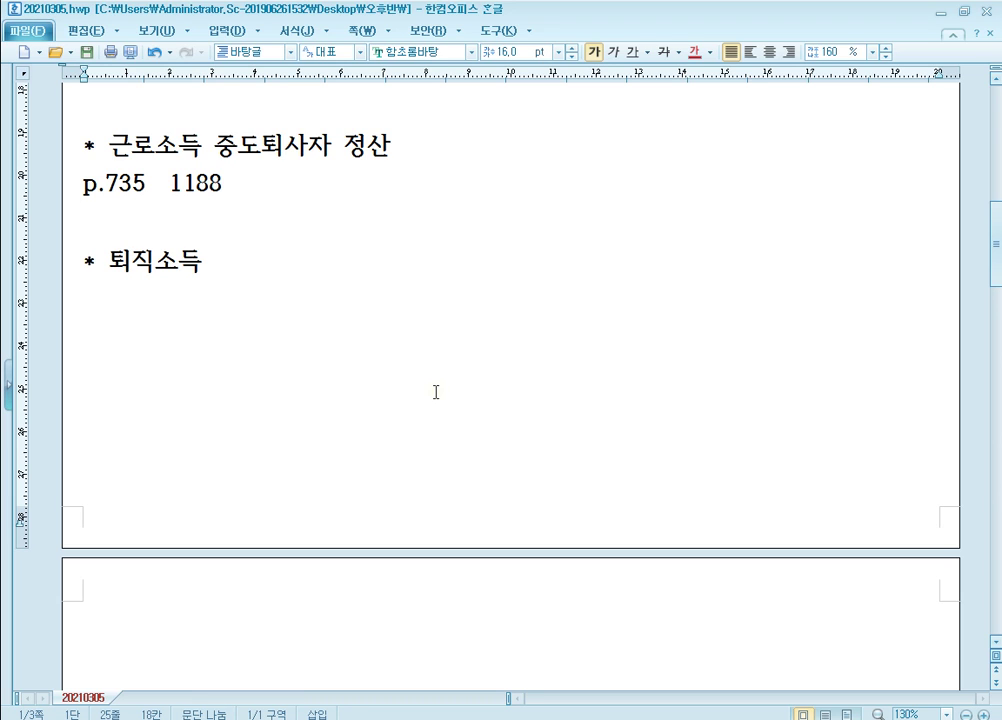
type(" 기출문제")
key("Return")
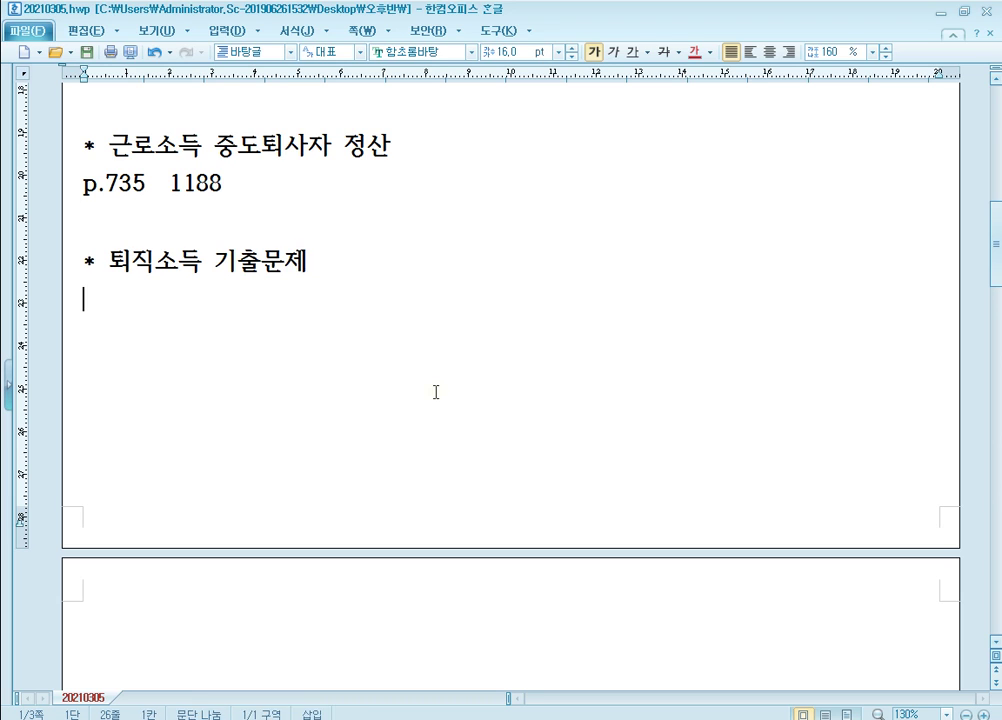
Add the reference line "p.592 1176" under the 퇴직소득 기출문제 heading.
type("p.592")
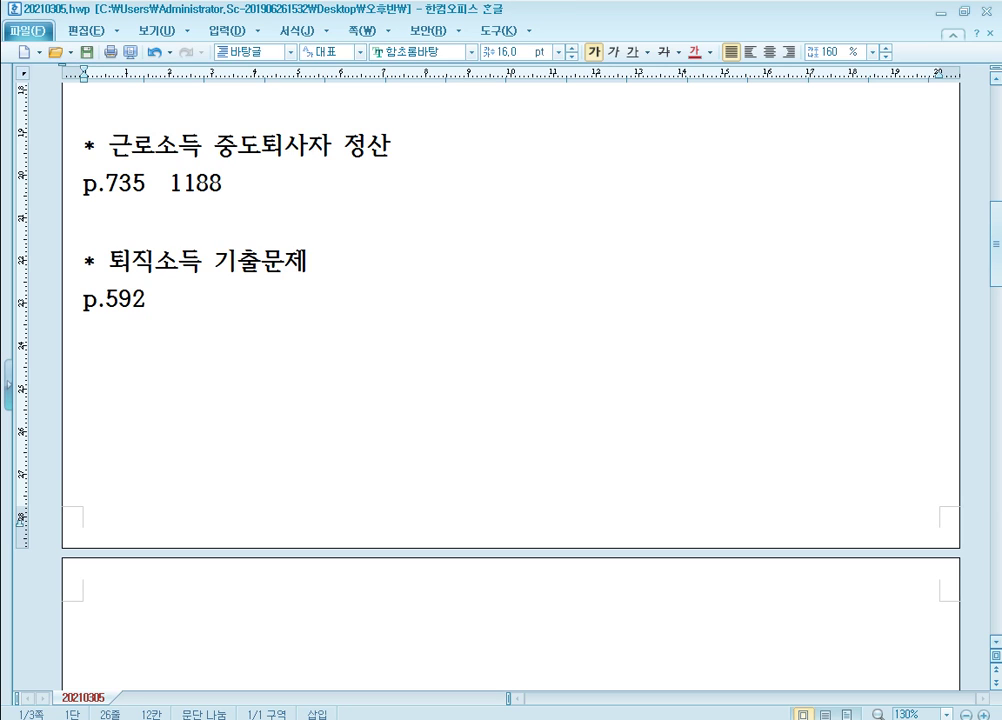
type("1176")
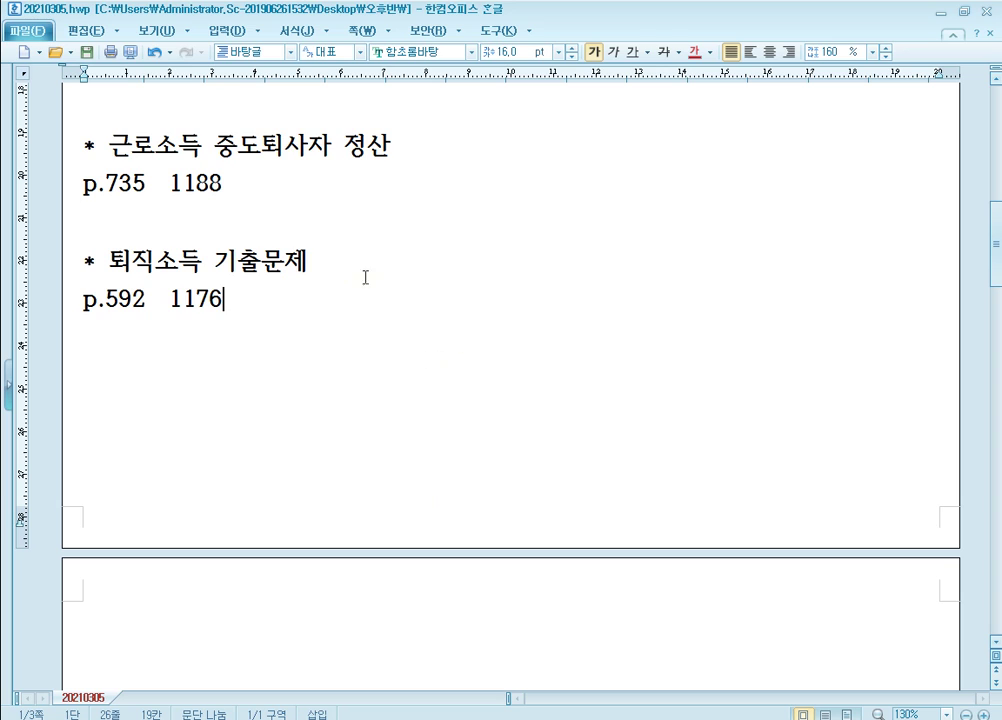
scroll(319, 316, "down", 1)
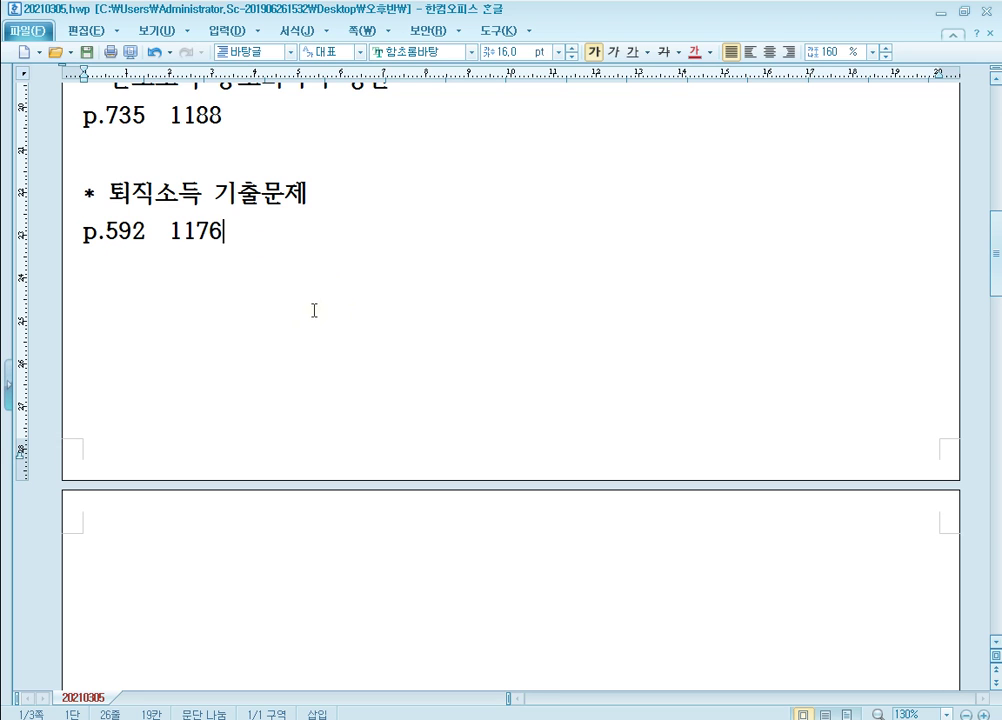
Switch to the PDF textbook and bring up problem [2] on retirement income on page 592.
key("alt+Tab")
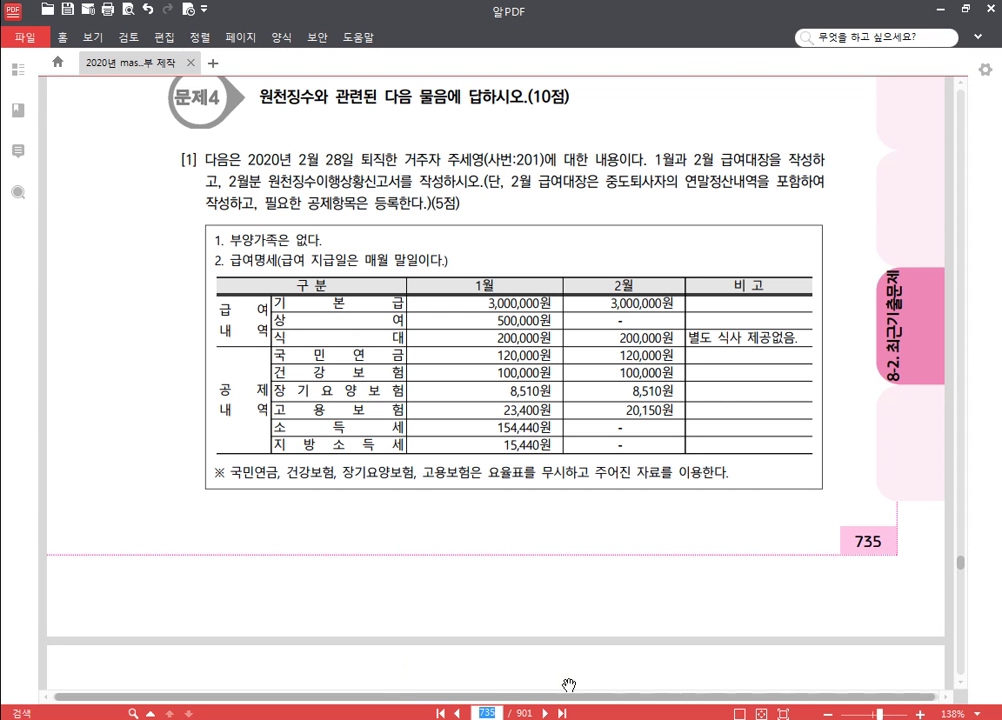
type("592")
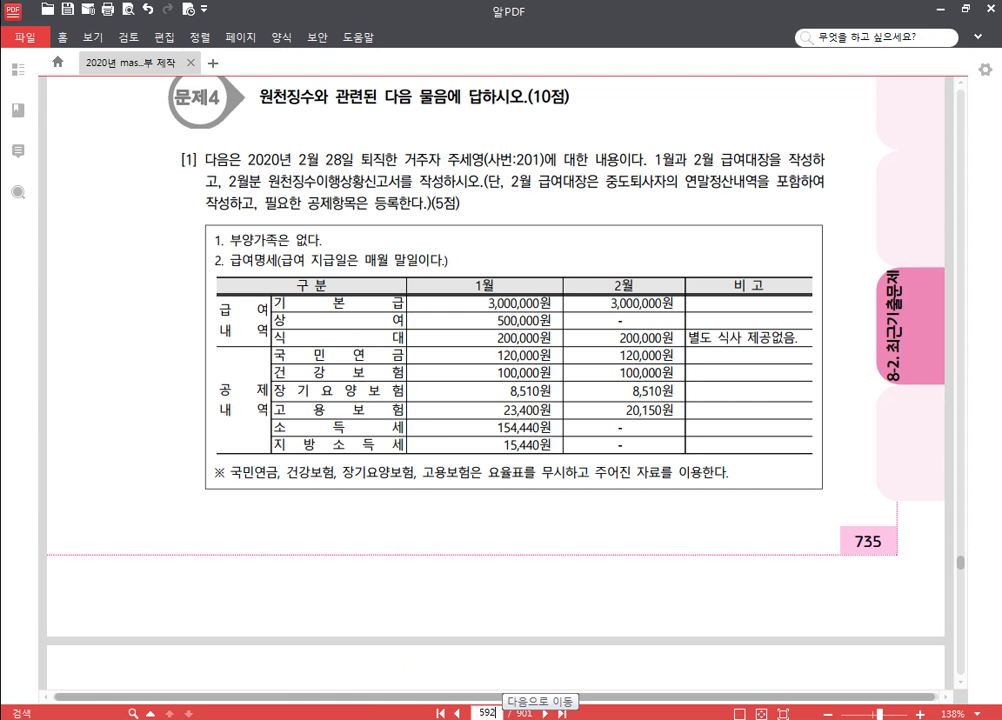
key("Return")
scroll(455, 437, "down", 5)
scroll(455, 437, "down", 3)
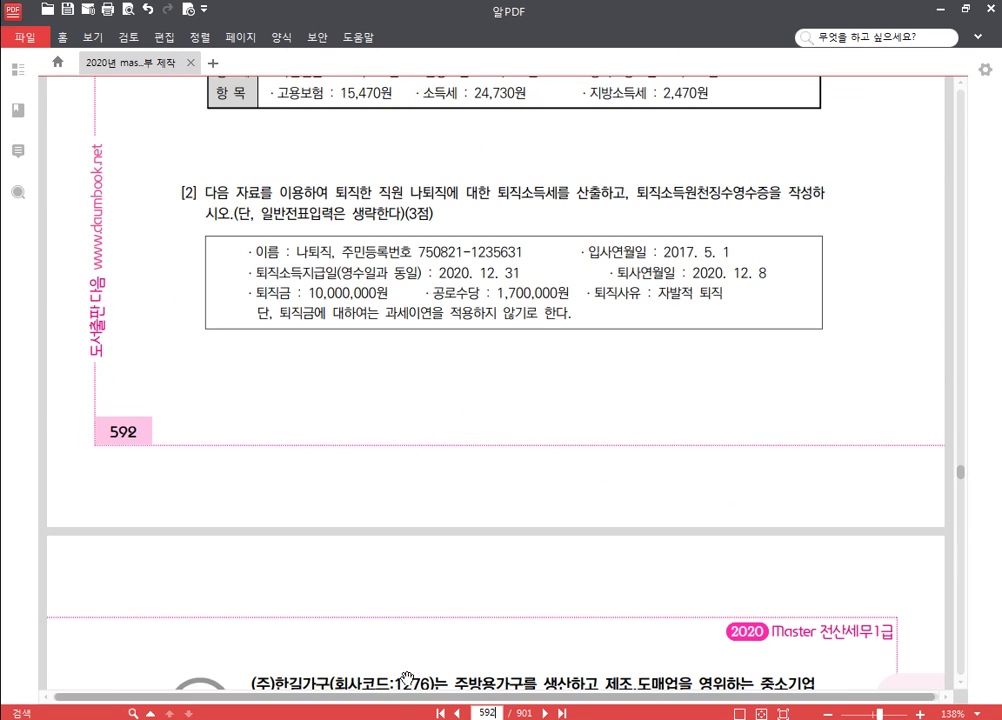
Switch to KcLep, change the company to 1176 (주)동해기업, and open its employee registration (사원등록).
key("alt+Tab")
left_click(924, 160)
type("1176")
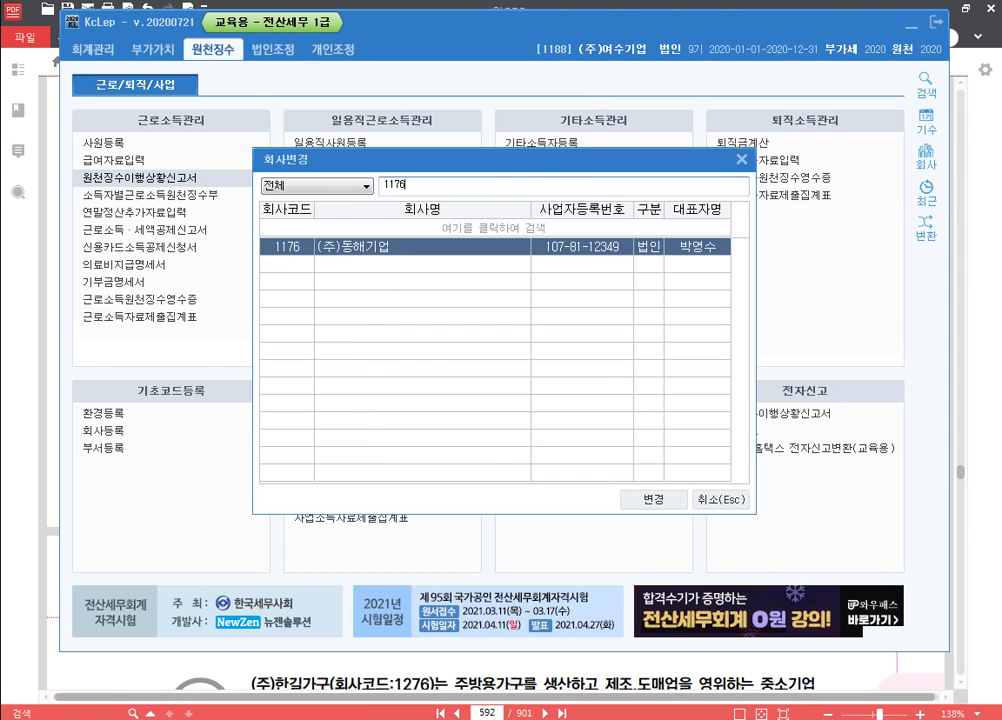
key("Return")
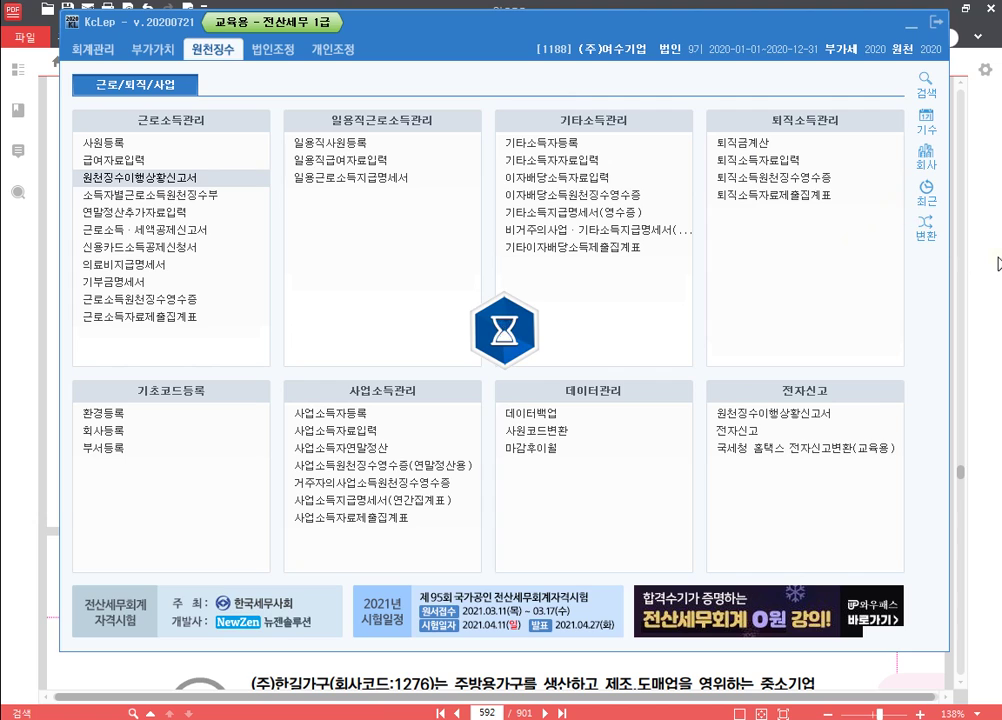
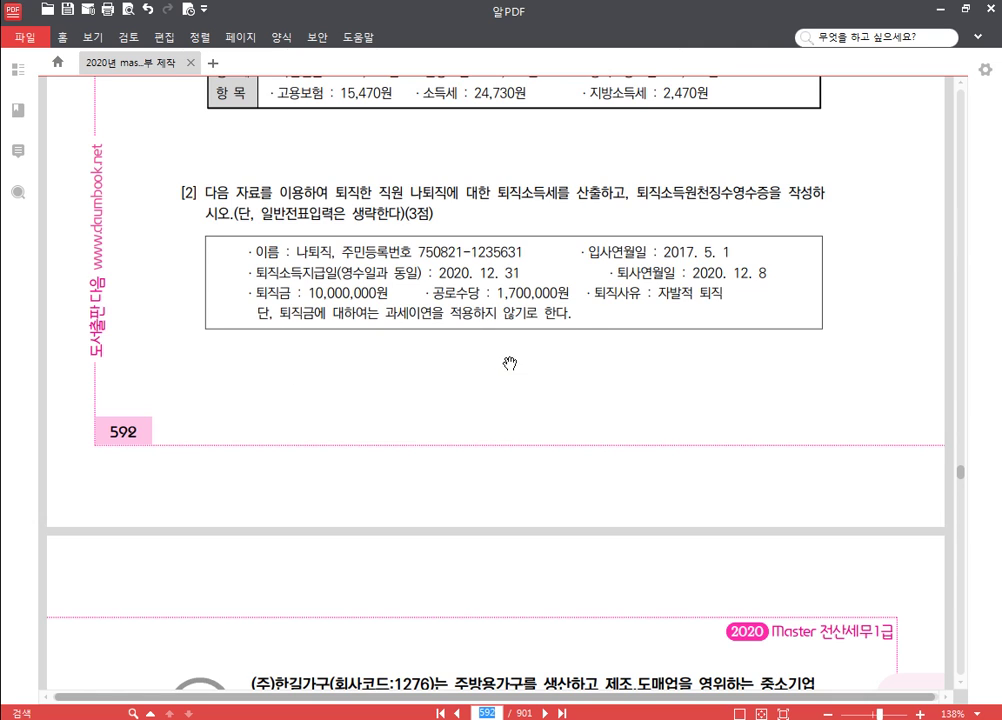
key("alt+Tab")
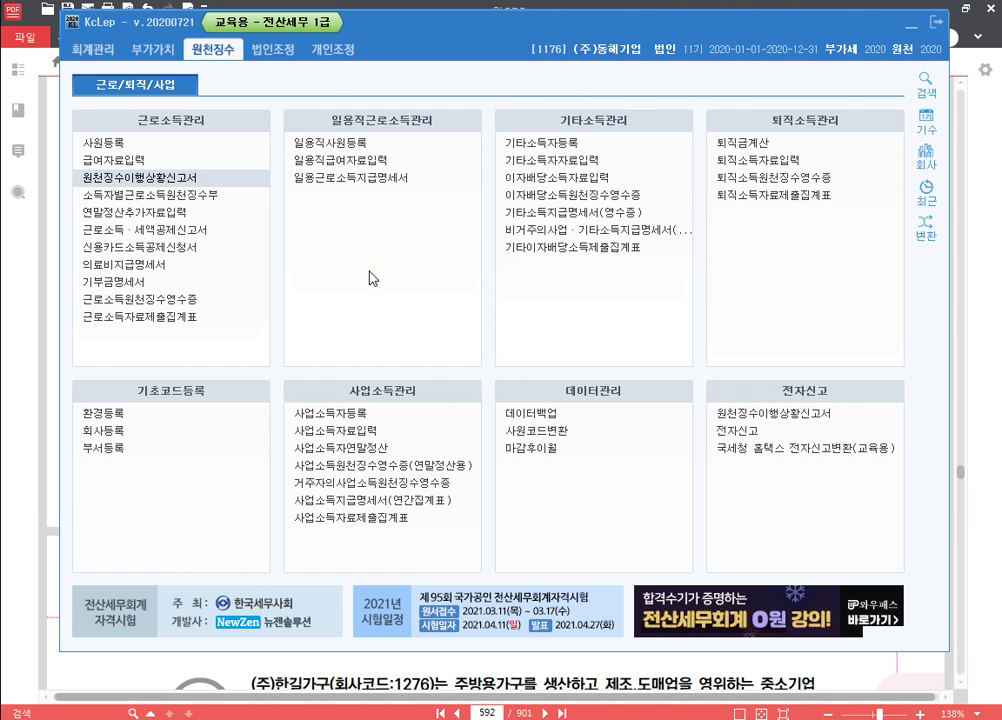
left_click(190, 143)
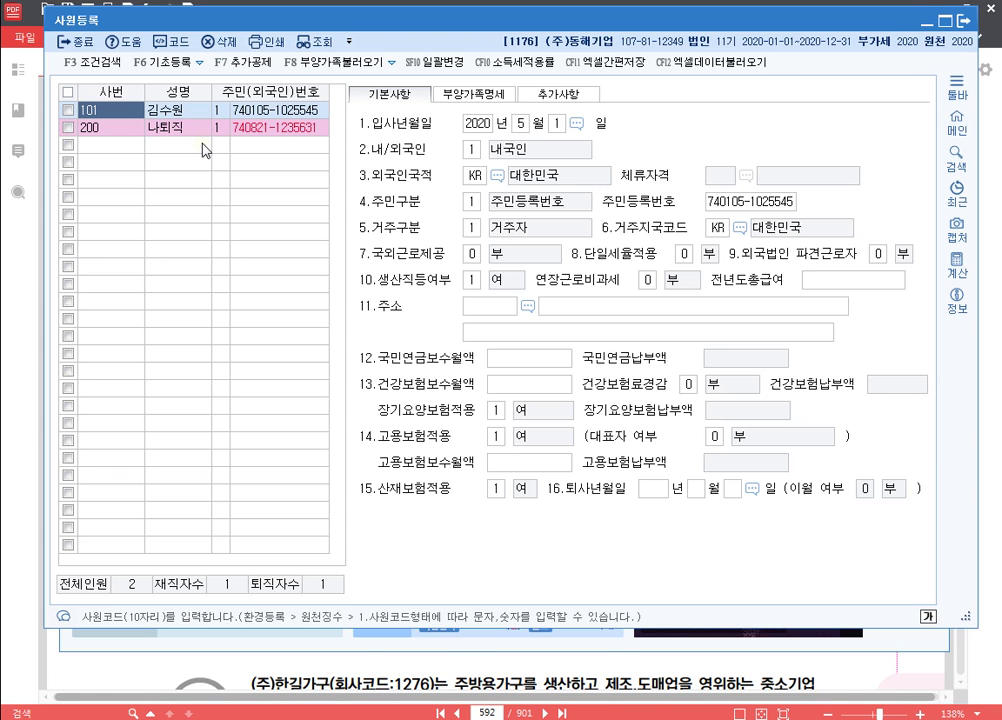
Check employee 200's registration record and open retirement income data entry (퇴직소득자료입력) for payment month 2020-12, earner type 1.근로.
left_click(178, 127)
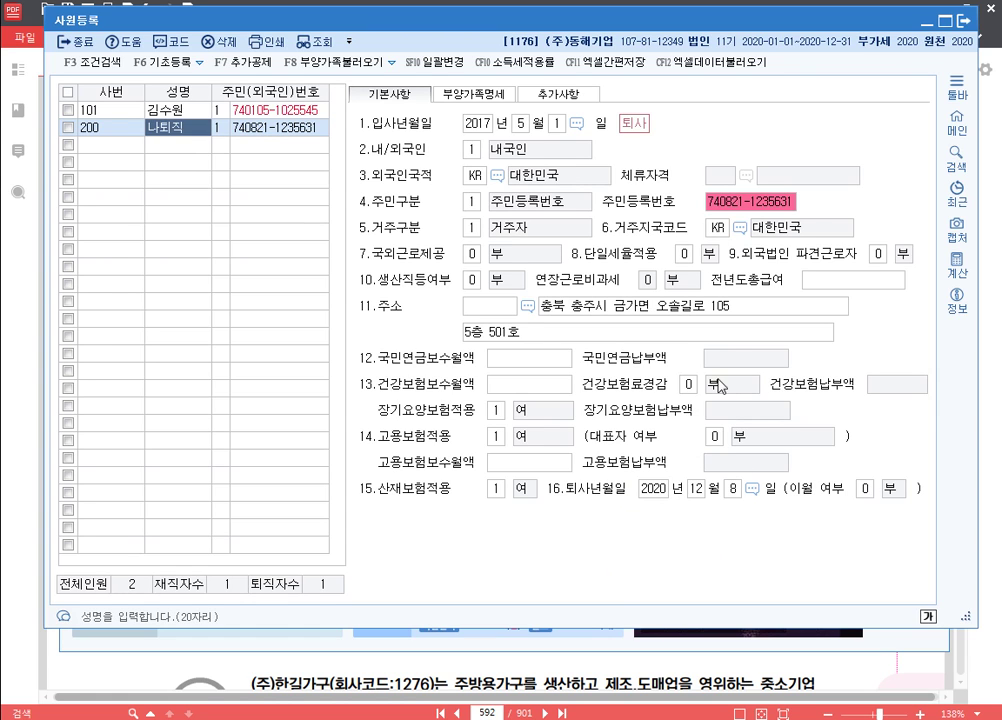
key("Escape")
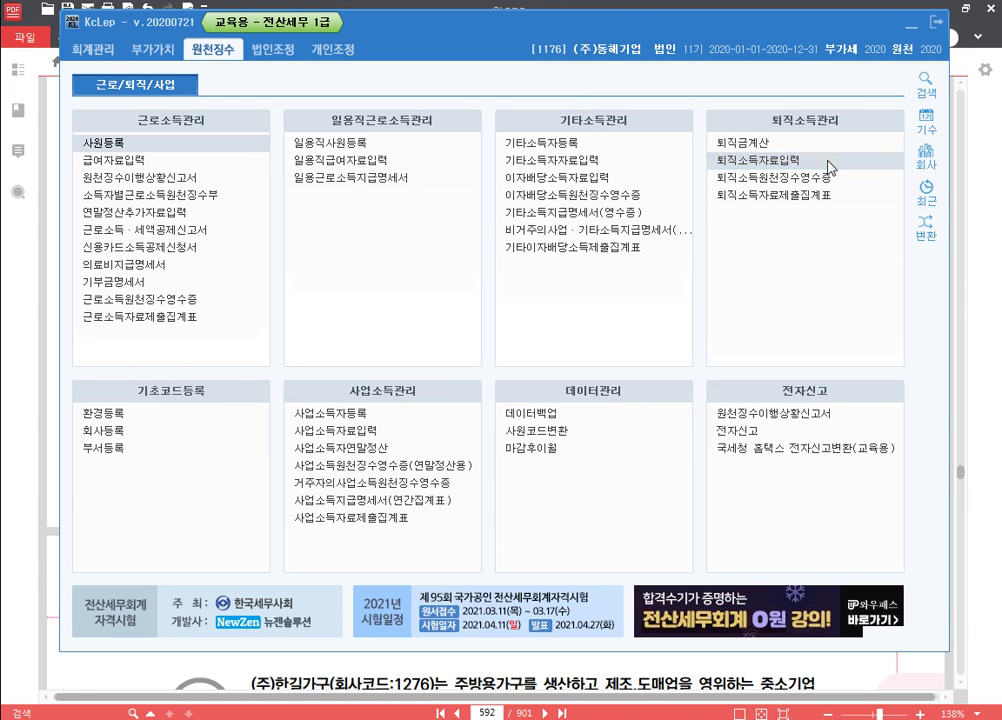
left_click(827, 161)
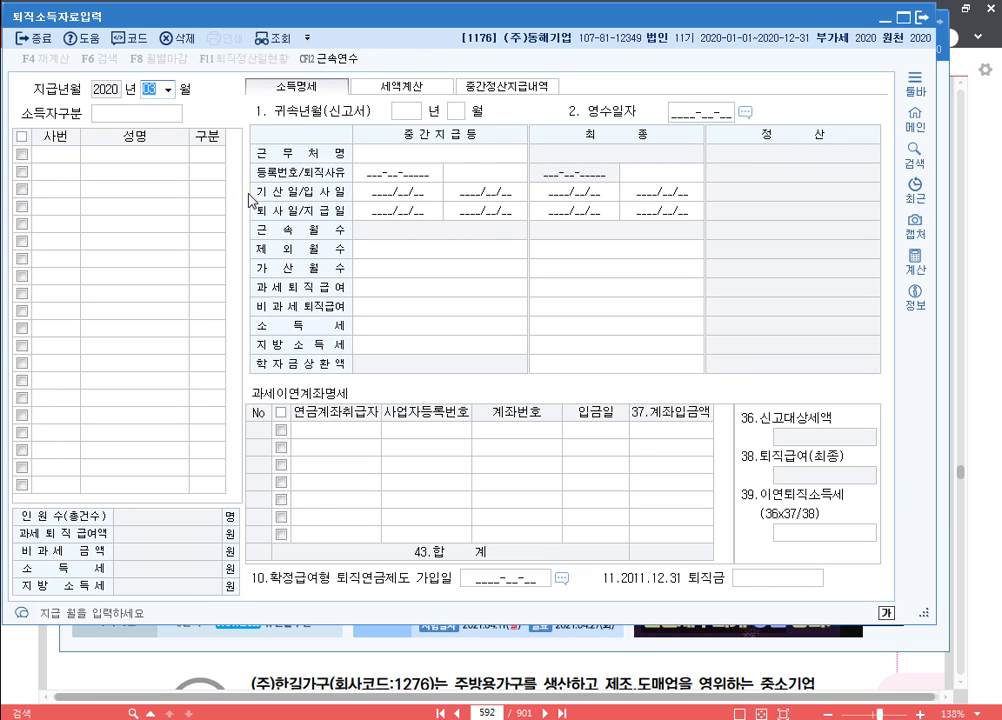
type("12")
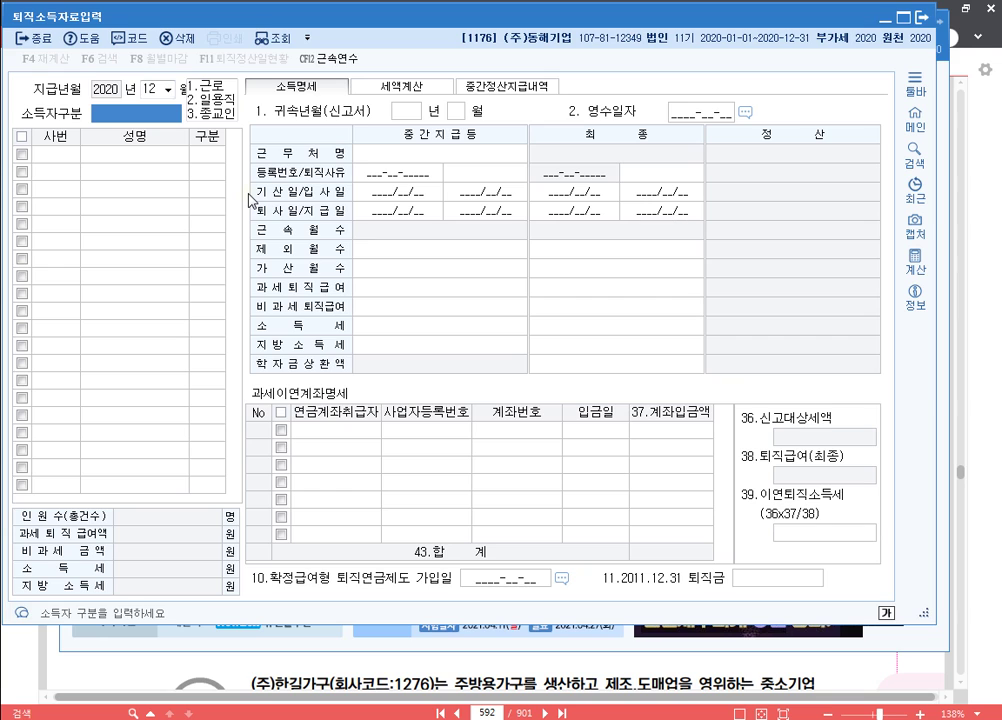
type("1.근로")
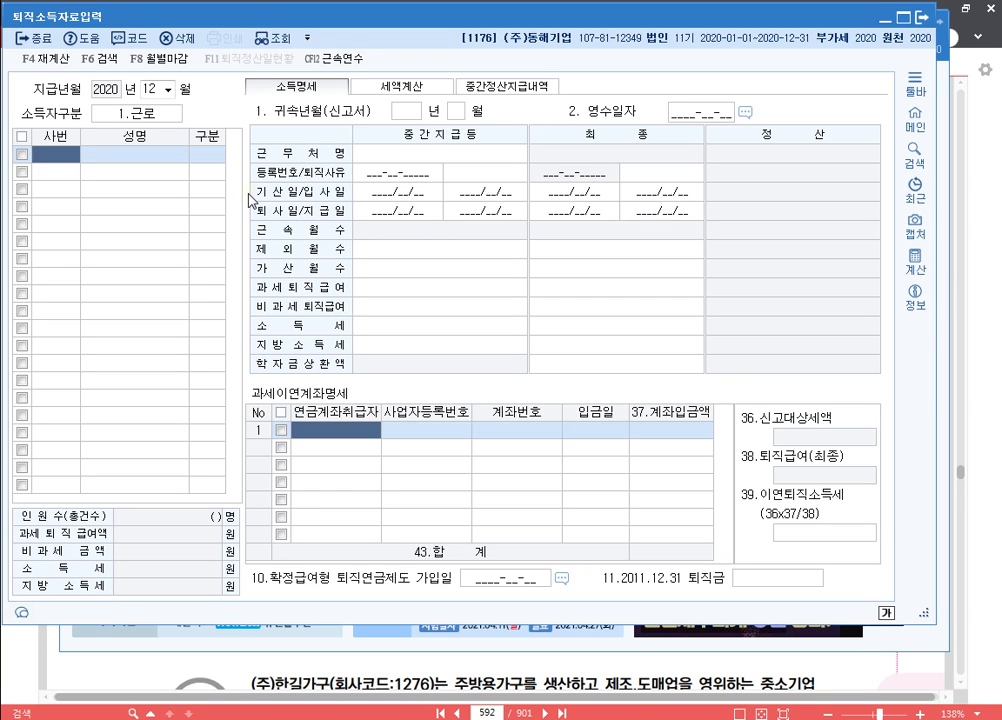
Add employee 200 to the retirement income entry list with the type 퇴직.
key("F2")
key("Down")
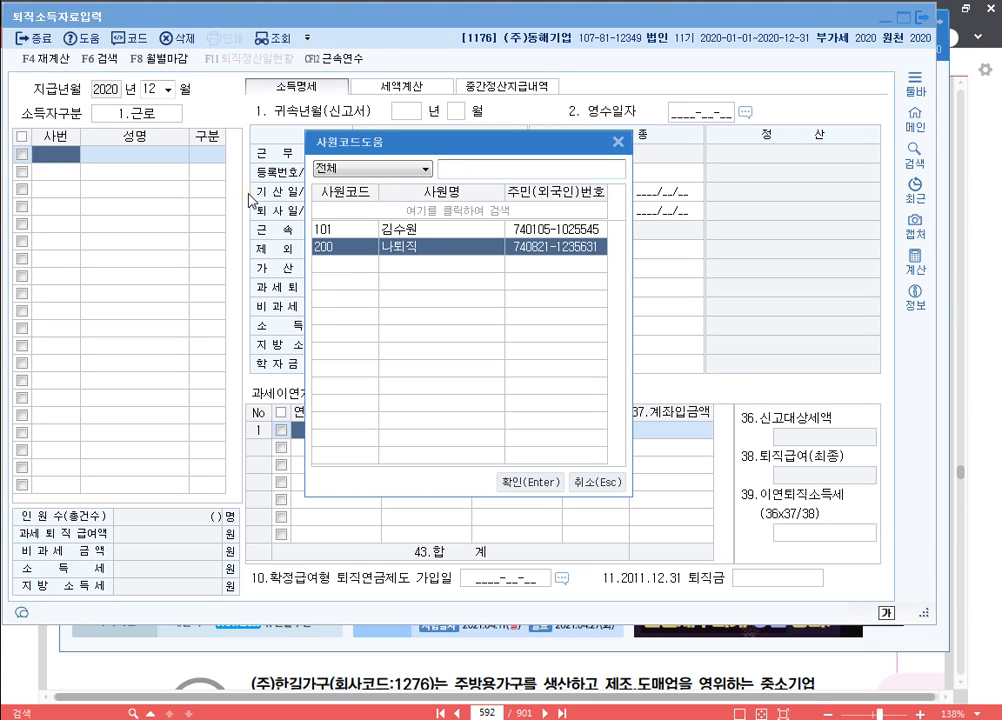
key("Return")
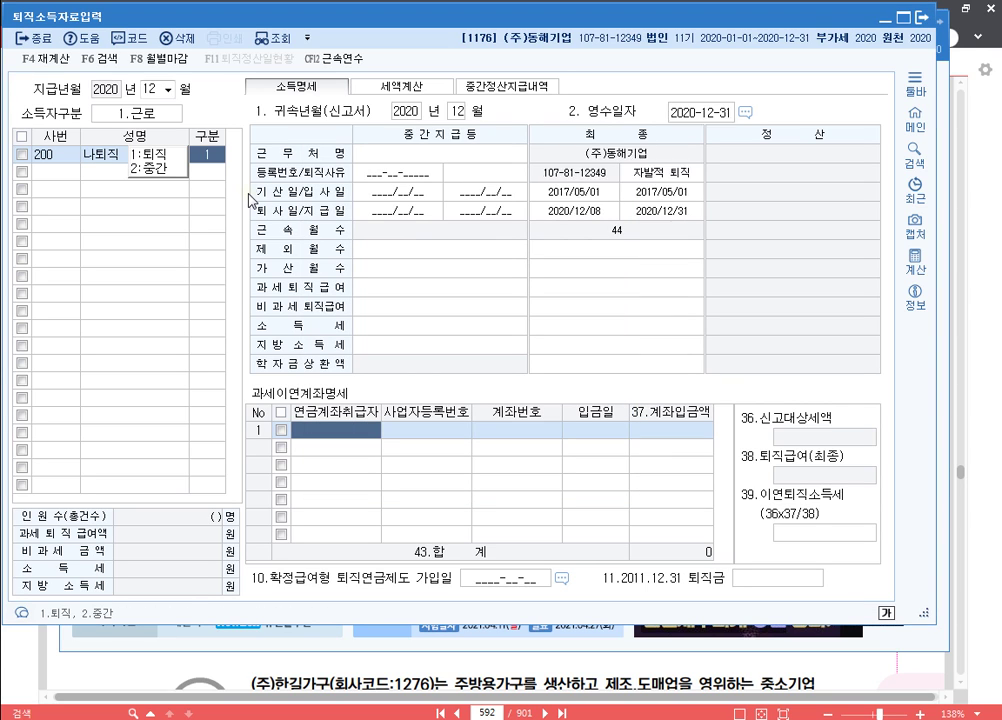
key("Return")
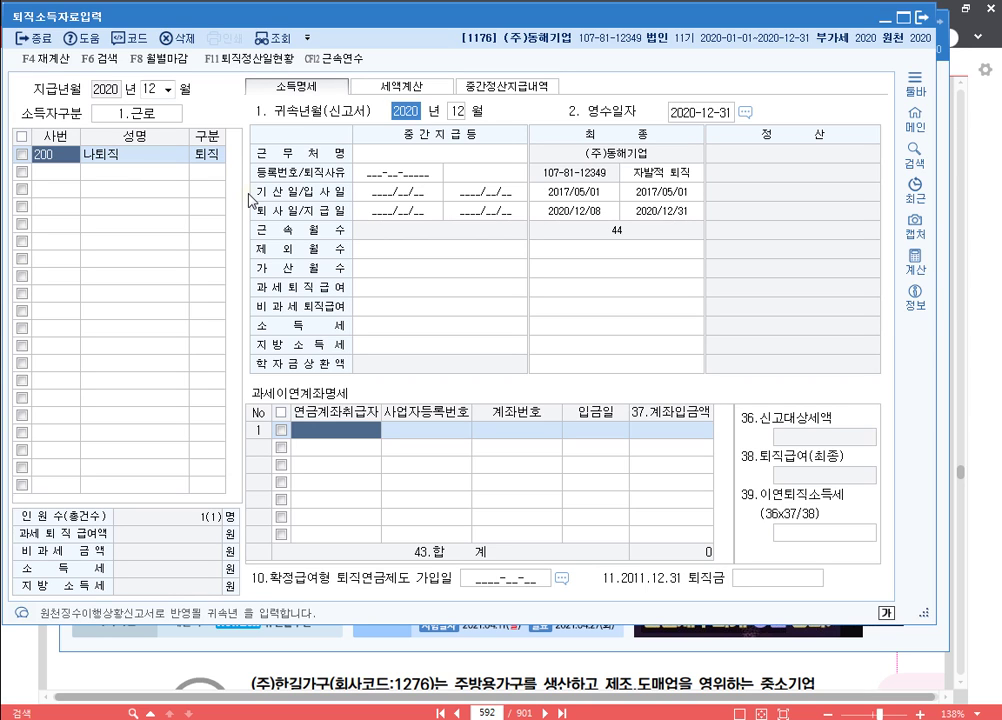
Accept attribution month 2020-12, receipt date 2020-12-31 and reason 자발적 퇴직, and enter 11,700,000 as the final taxable retirement pay (과세퇴직급여).
key("Return")
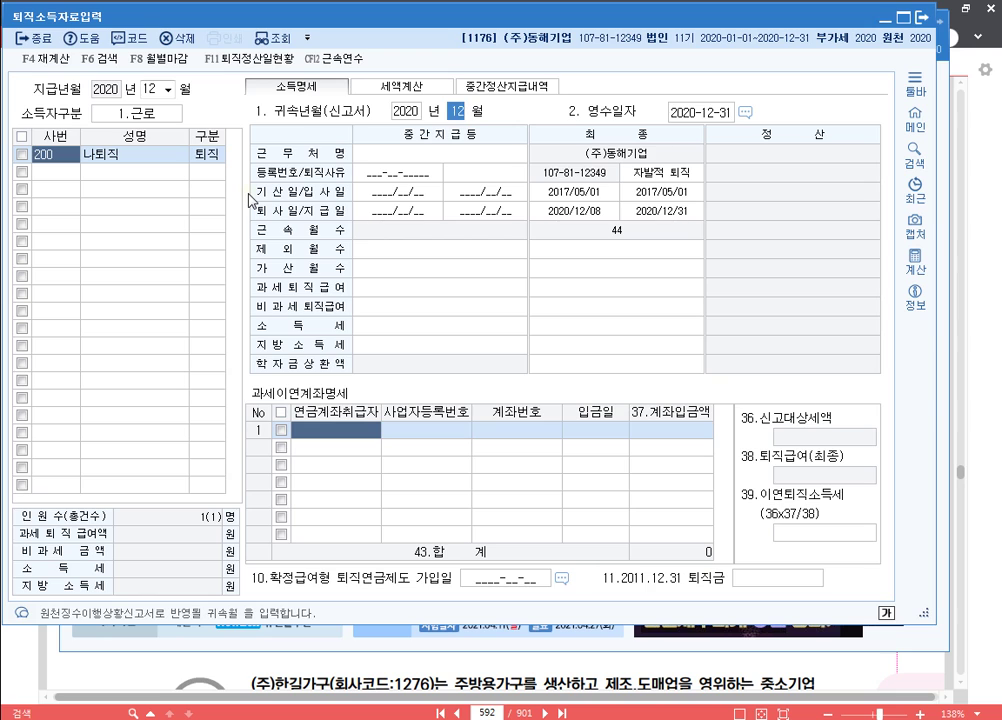
key("Return")
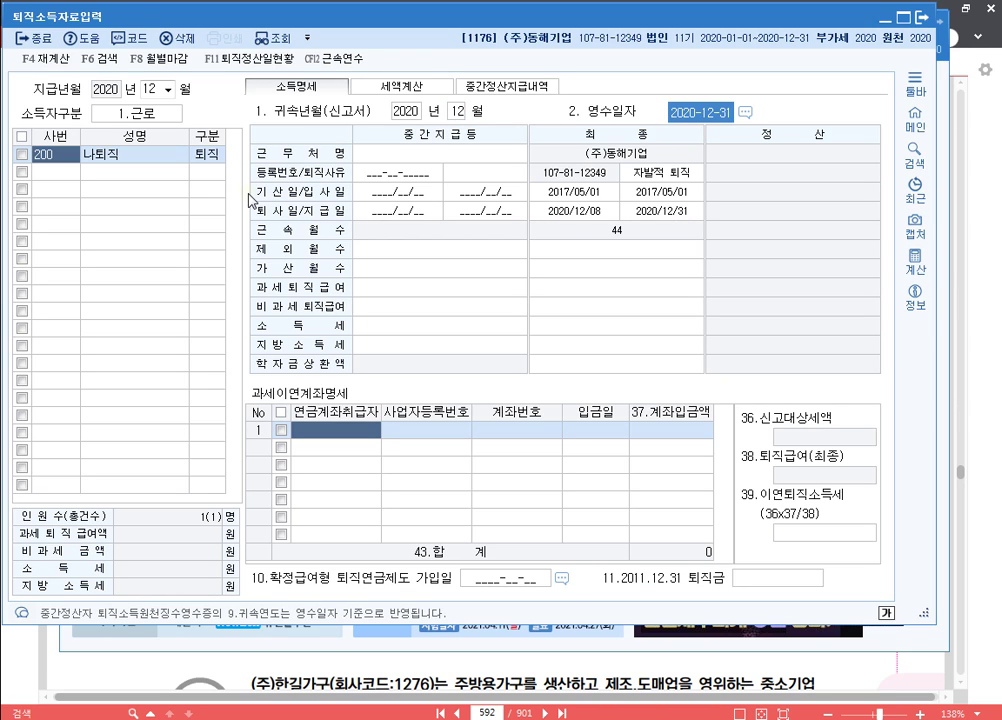
key("Return")
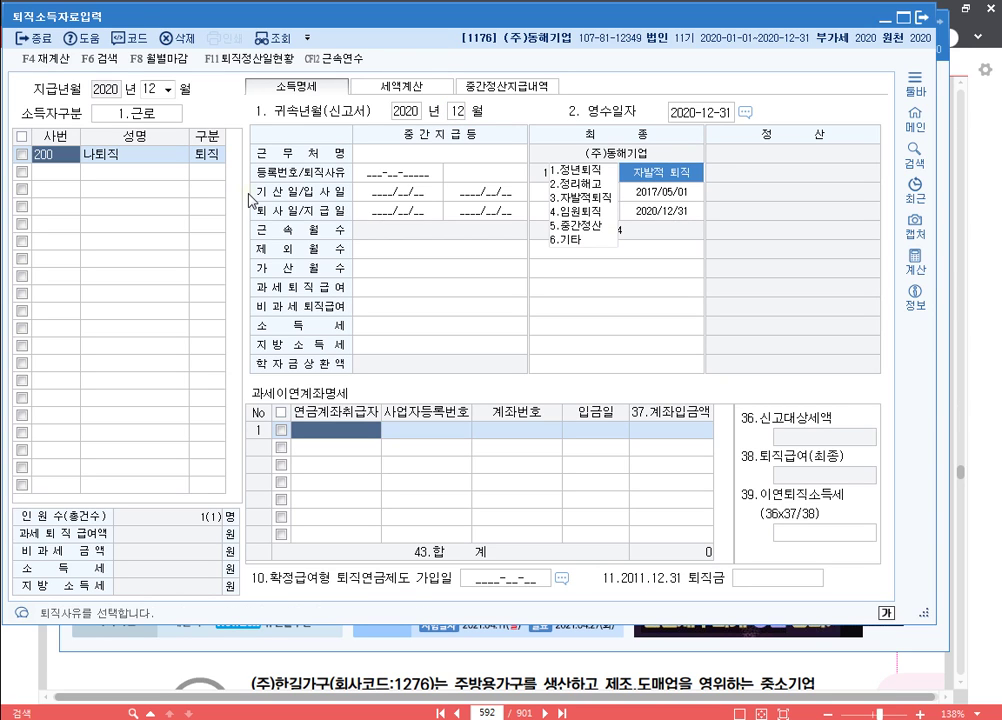
key("Return")
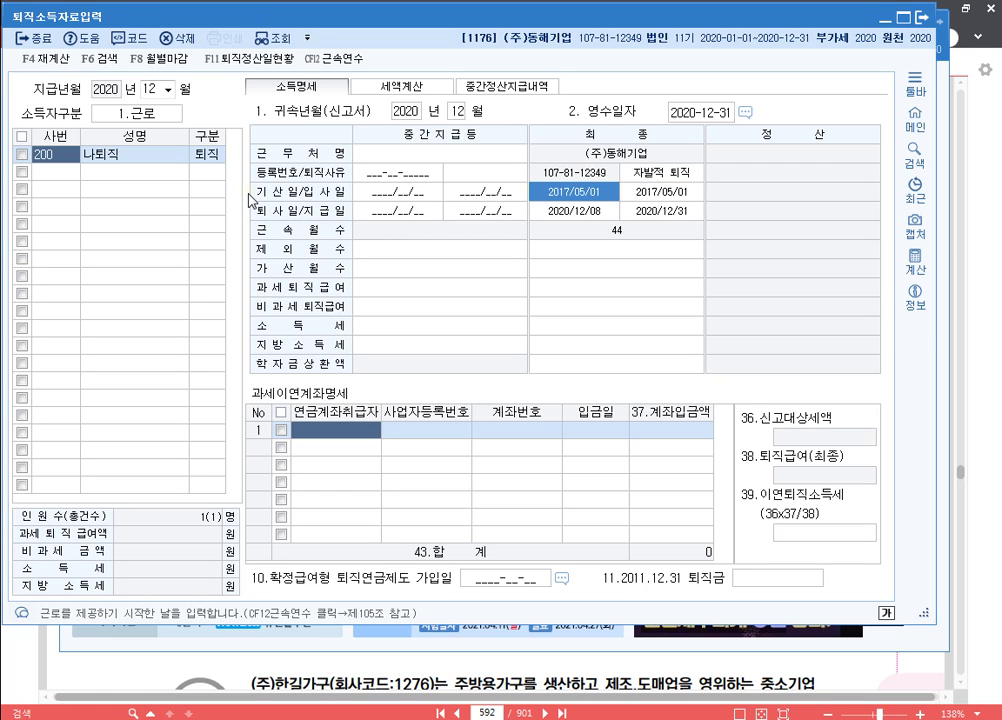
key("Return")
key("Return")
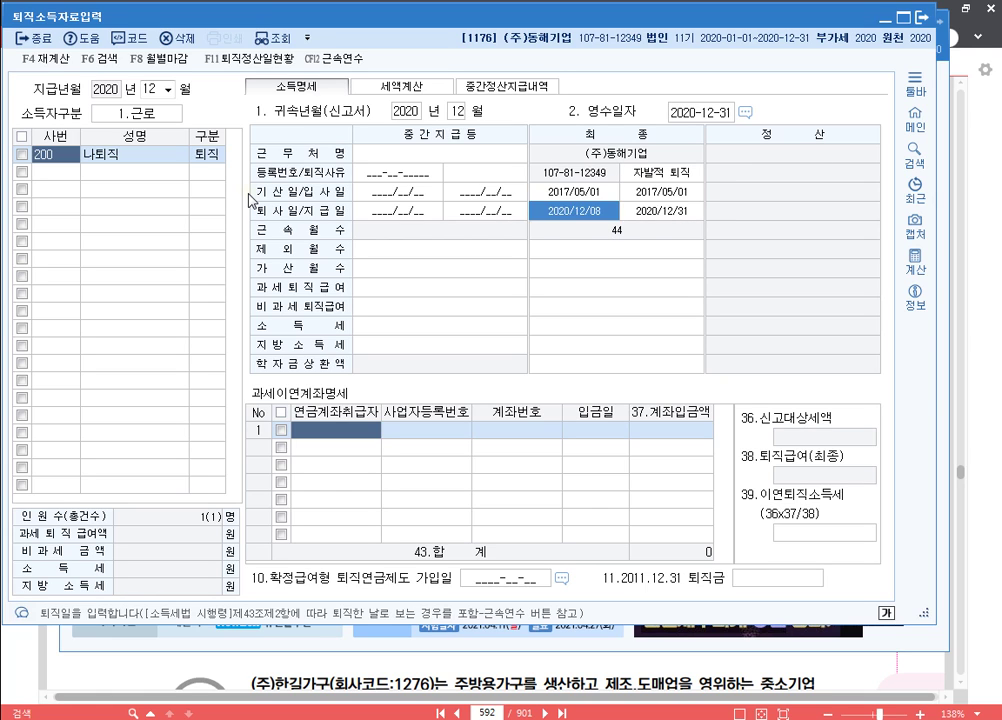
key("Return")
key("Return")
key("Return")
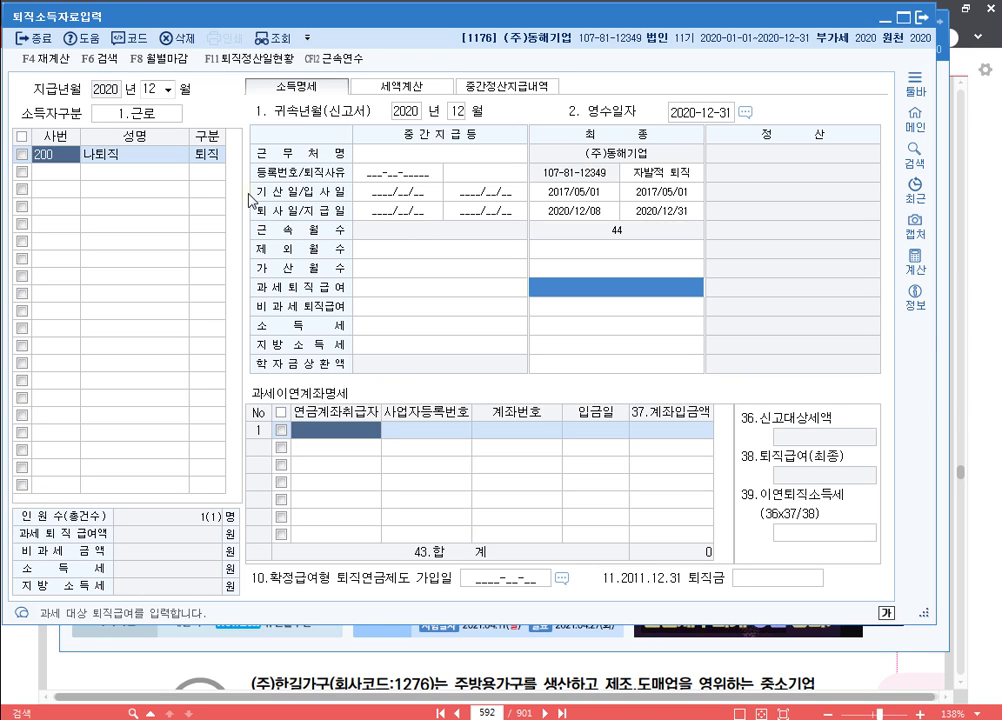
type("11,700,000")
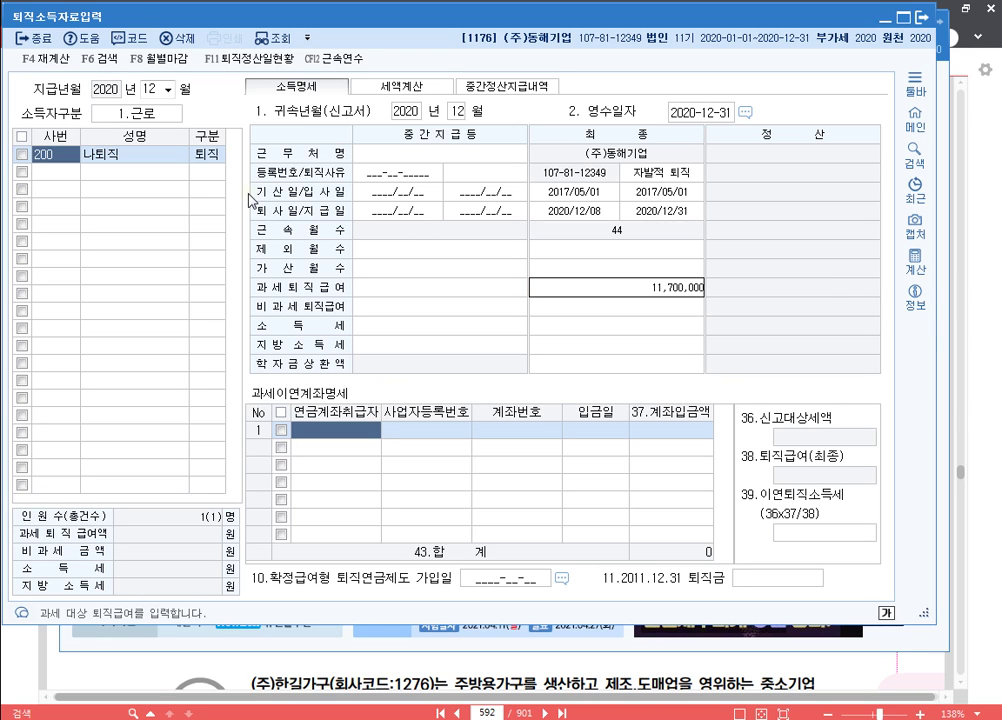
key("Return")
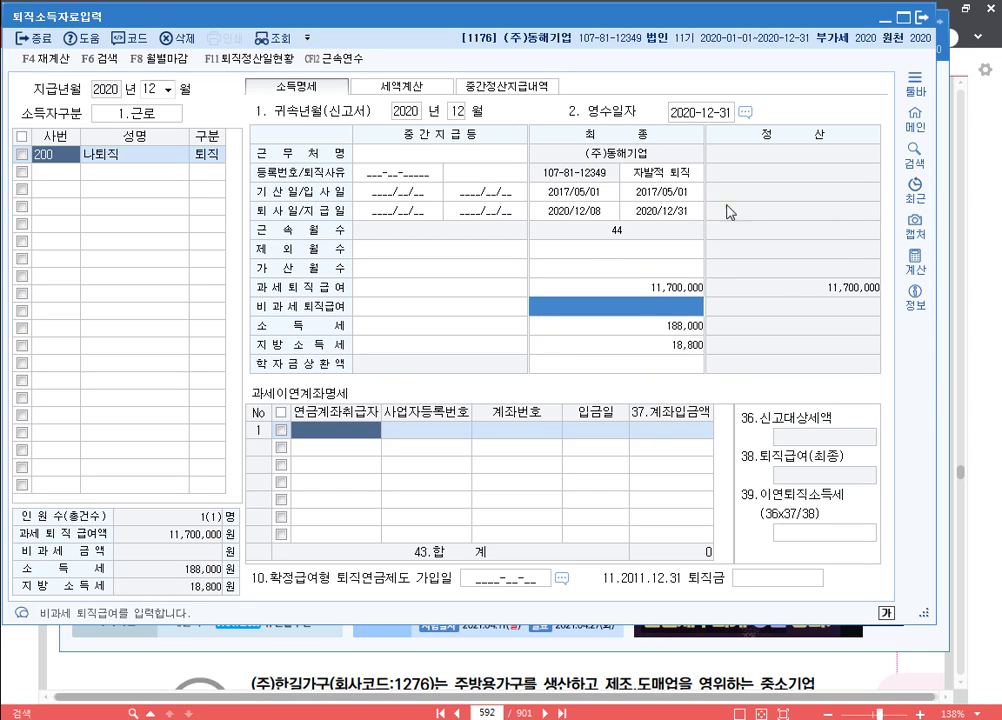
Look up the retirement income withholding receipt (퇴직소득원천징수영수증) for payment months 2020-12 to 2020-12, and close it after review.
left_click(921, 18)
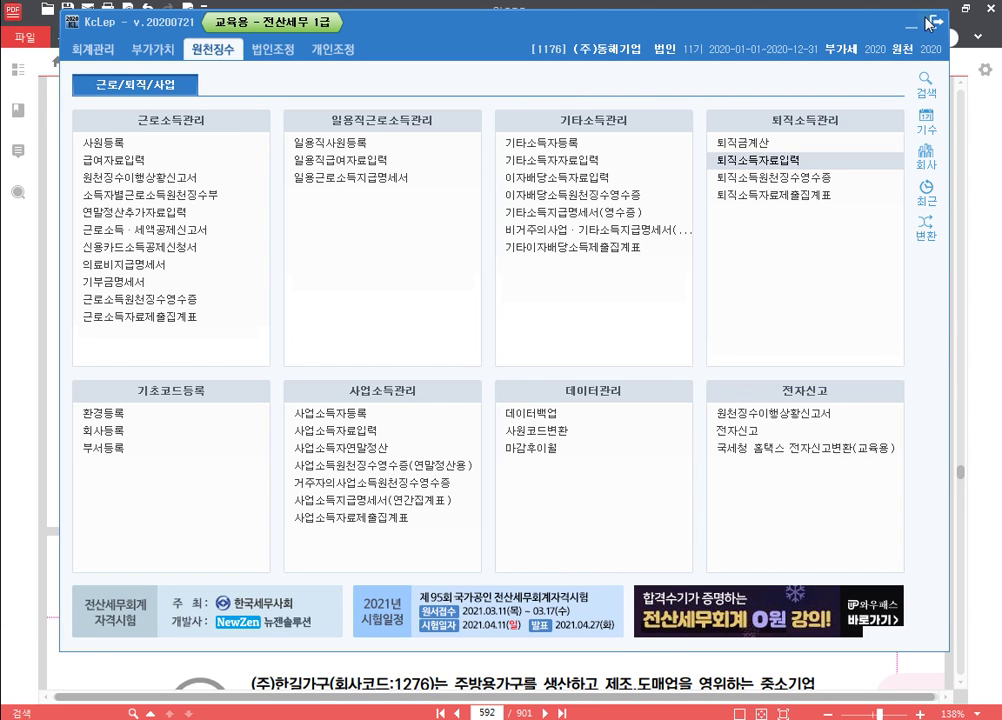
left_click(830, 178)
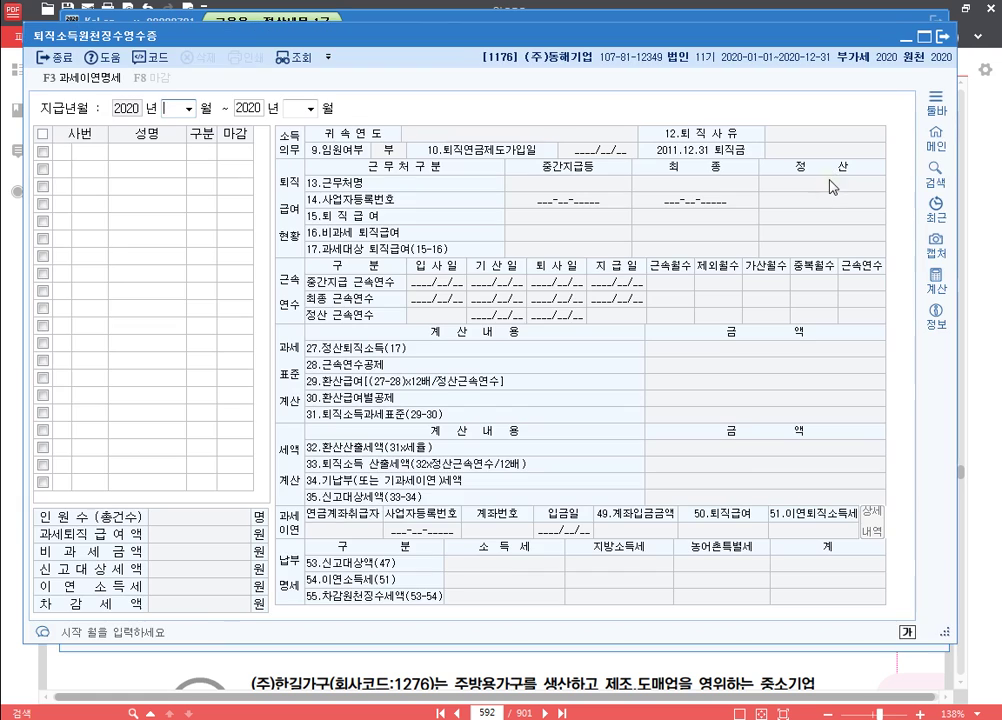
type("12")
key("Return")
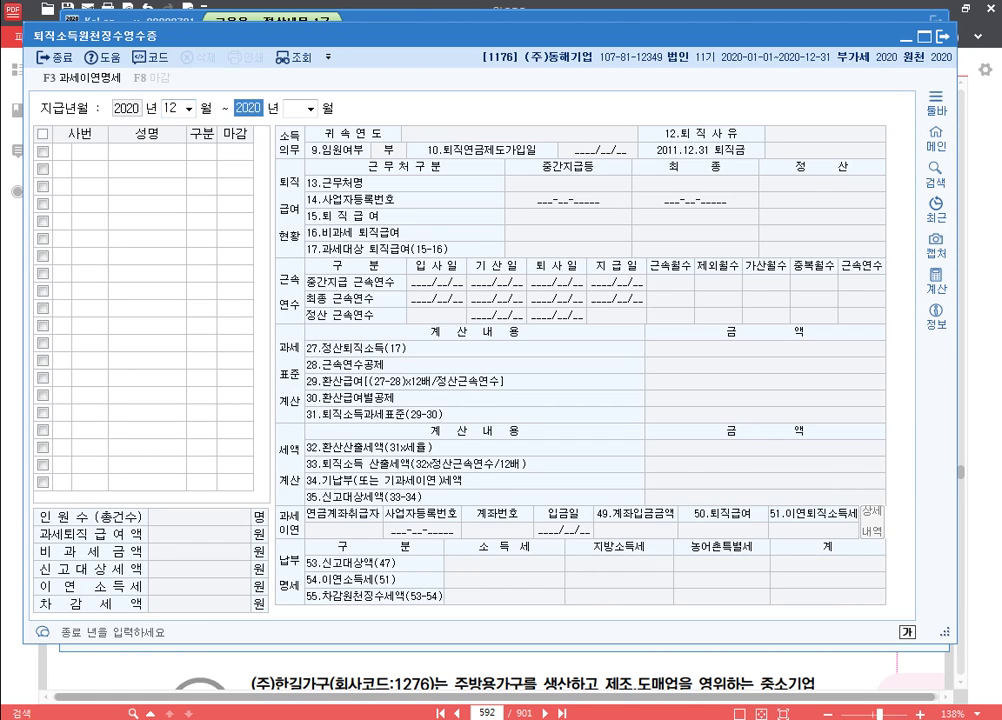
key("Return")
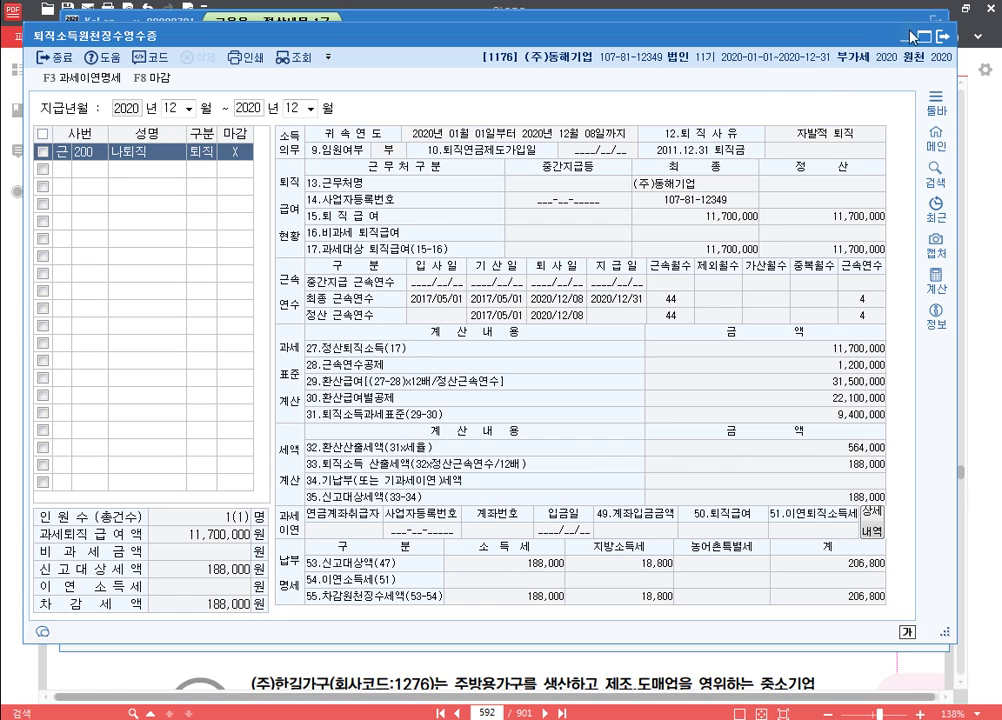
left_click(944, 38)
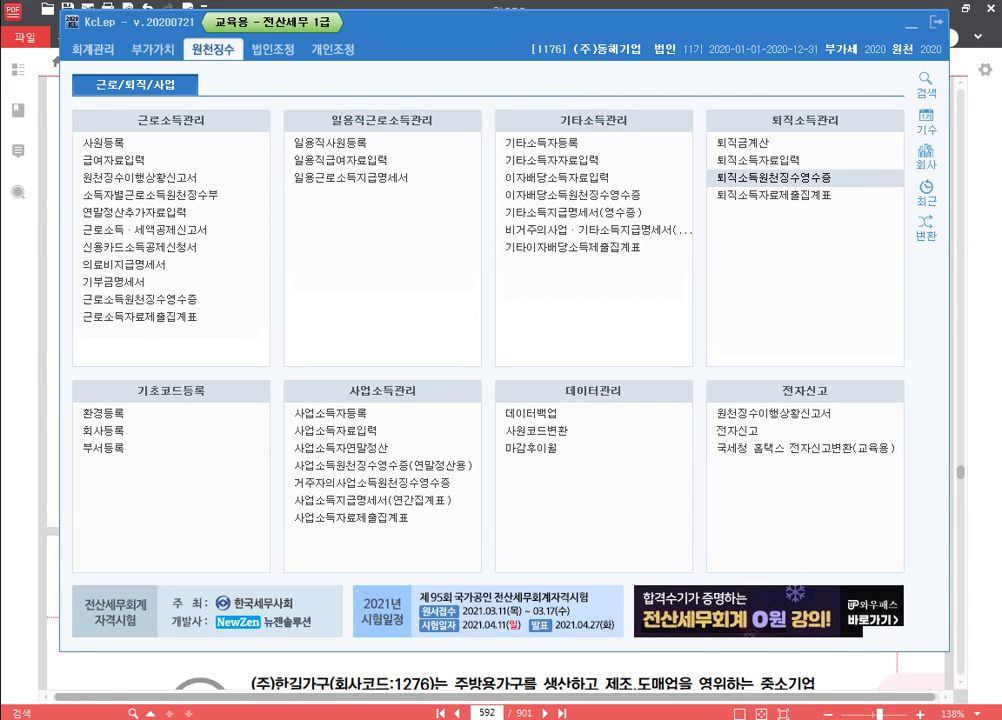
Switch to the 20210305.hwp notes and add the reference line "p.665 1182" below the p.592 entry.
key("alt+Tab")
key("Return")
type("p")
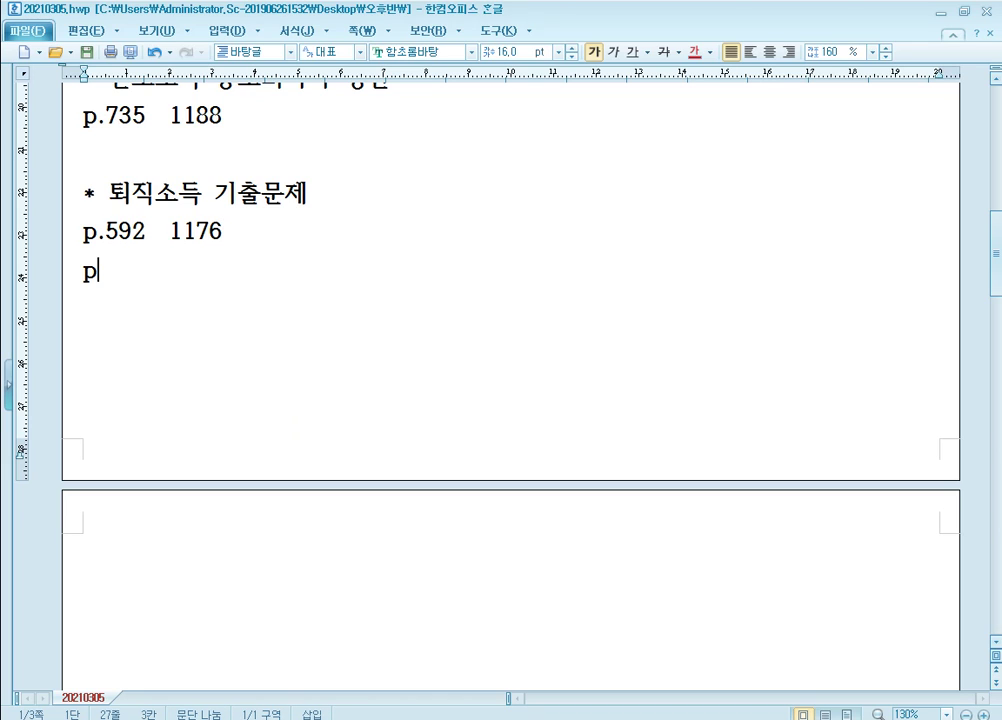
type(".665")
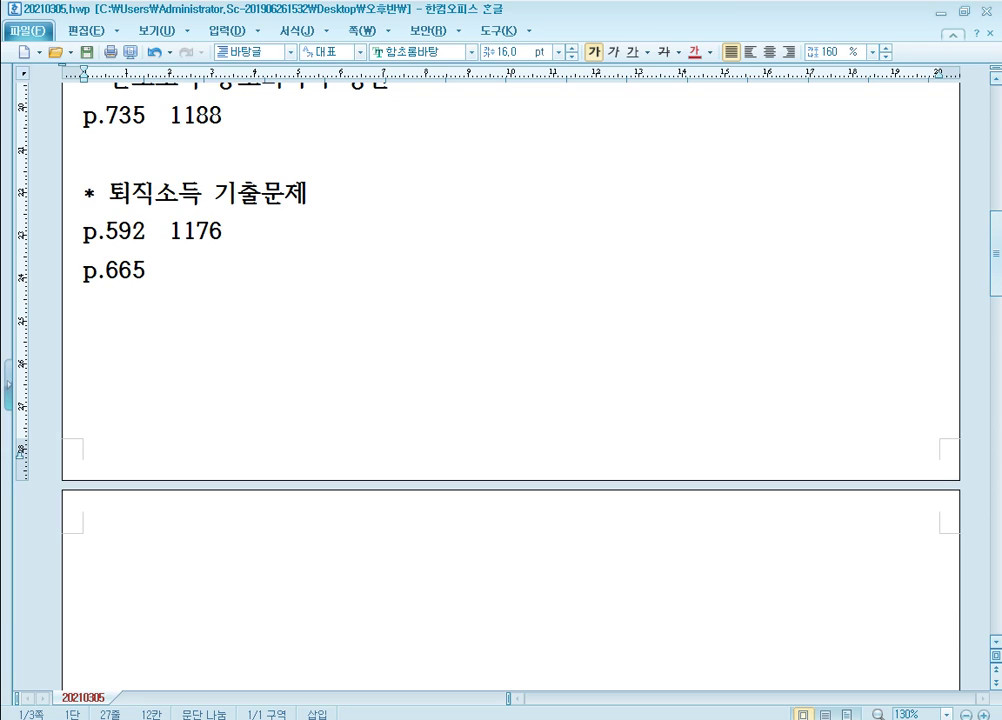
type("1182")
Switch to the PDF textbook and go to page 665.
key("alt+Tab")
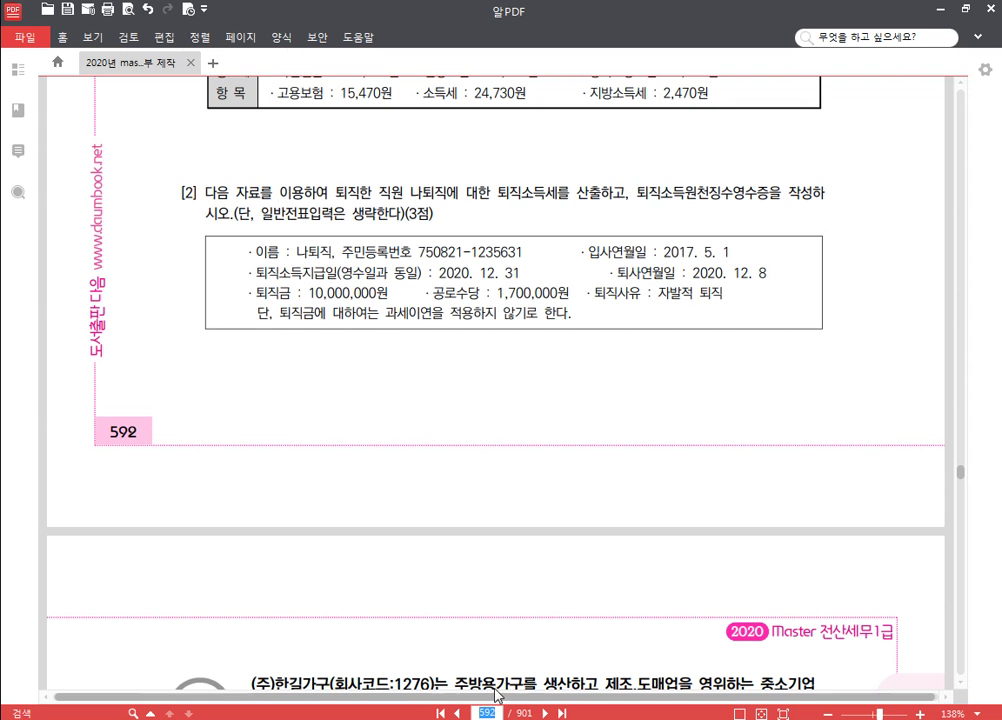
type("665")
key("Return")
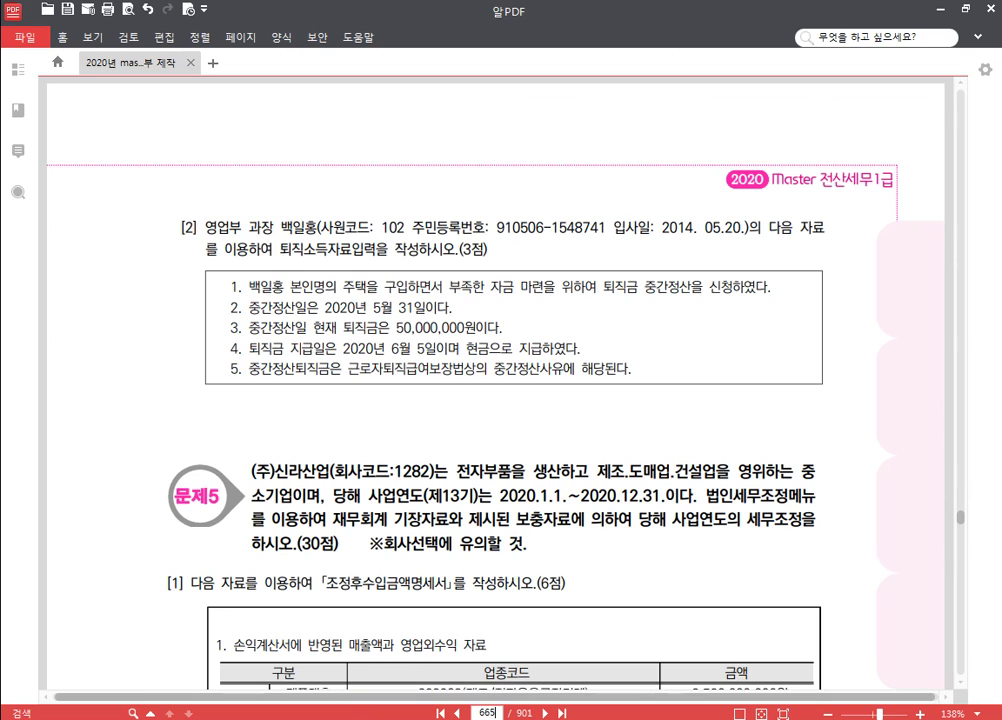
Switch to KcLep and change the company to 1182 (주)경주.
key("alt+Tab")
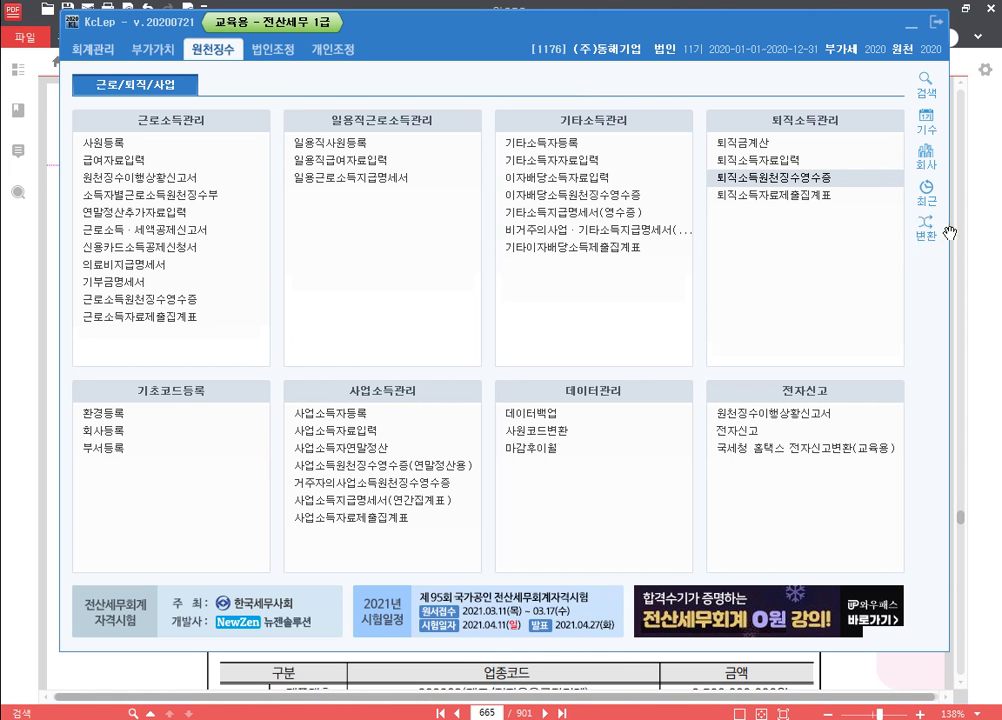
left_click(926, 158)
type("1182")
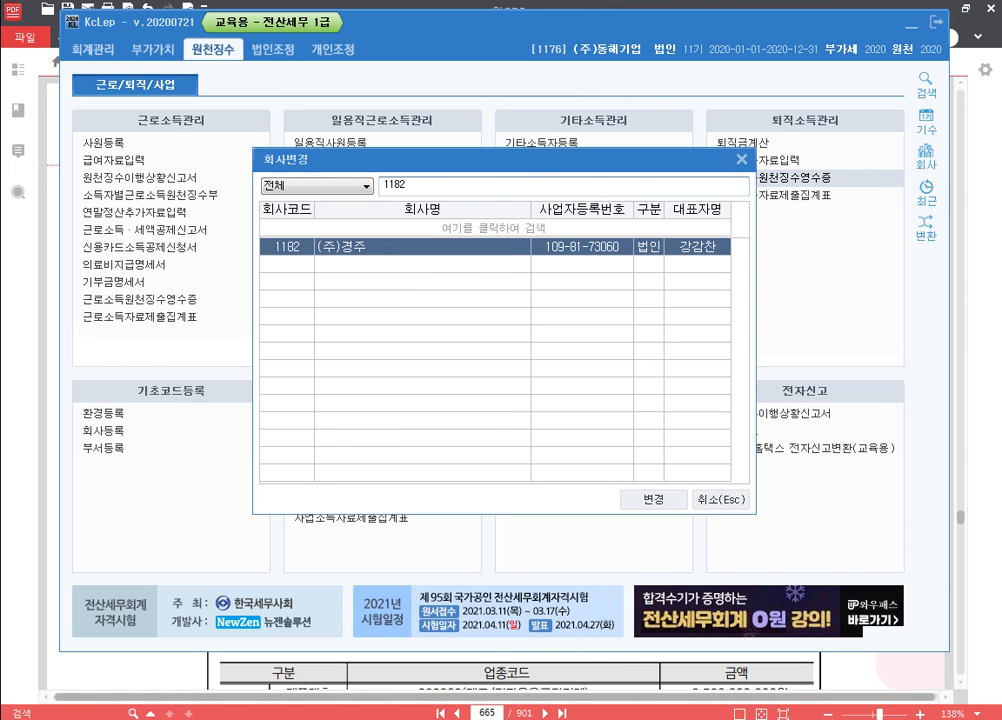
key("Return")
Switch to the PDF textbook and read the interim retirement settlement data in problem [2] on page 665.
key("alt+Tab")
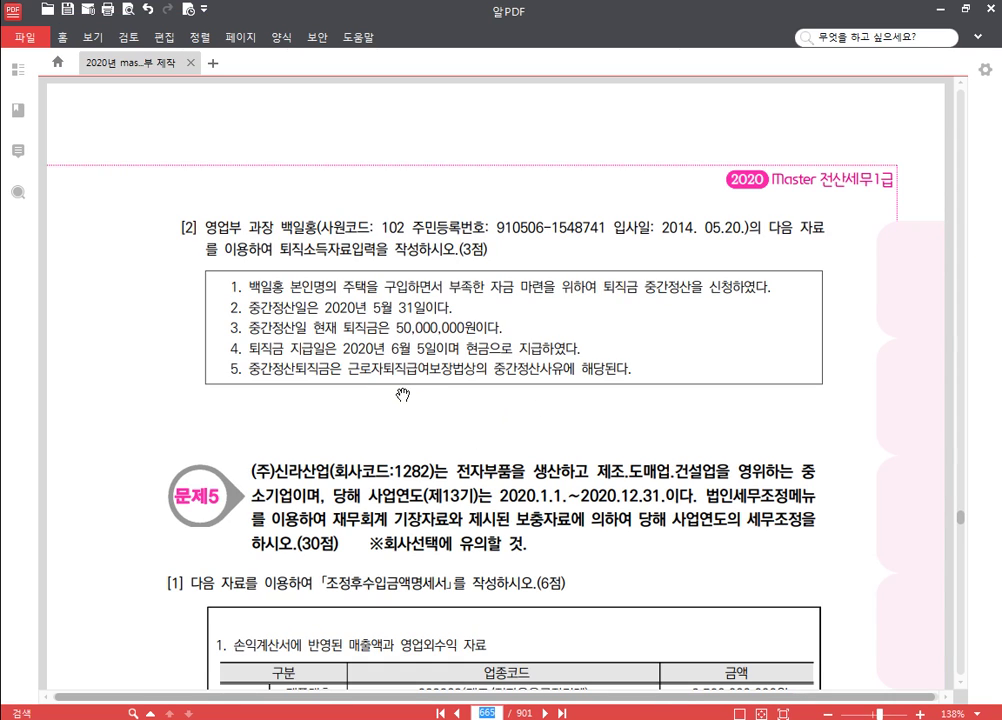
scroll(420, 410, "down", 1)
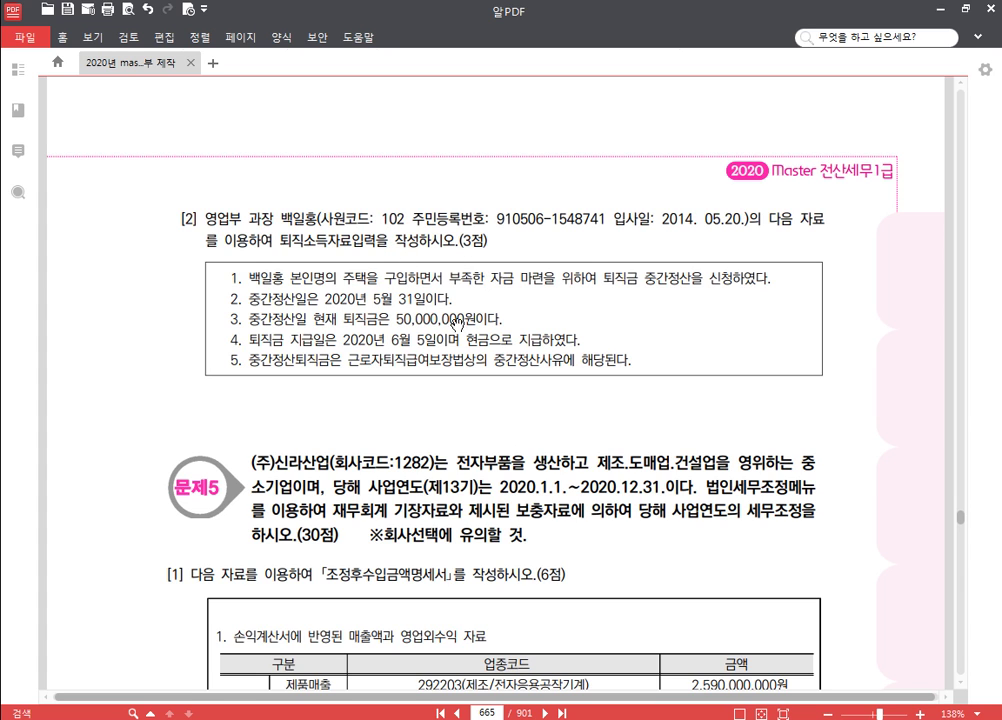
Switch to KcLep and open retirement income data entry (퇴직소득자료입력) for payment month 2020-06 with earner type 1.근로.
key("alt+Tab")
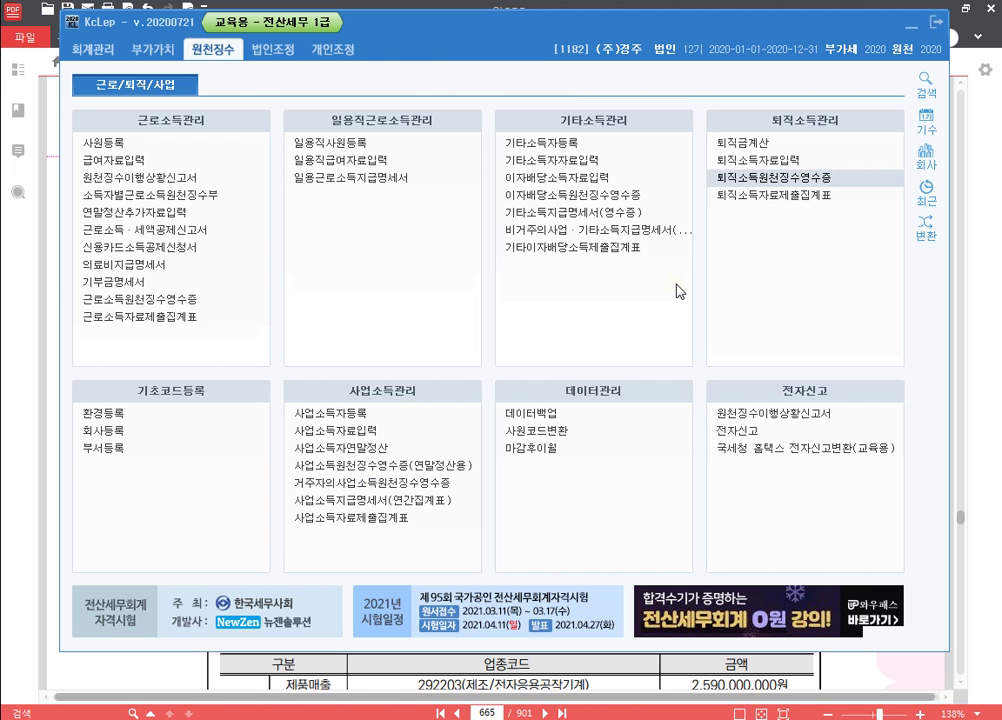
left_click(768, 164)
left_click(776, 166)
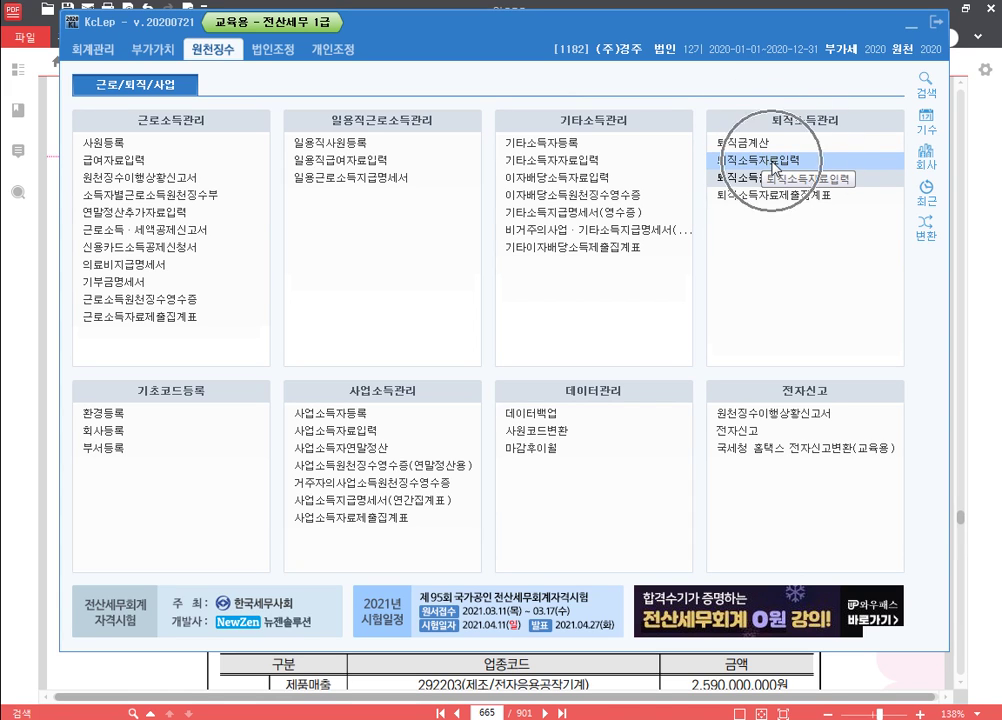
left_click(776, 166)
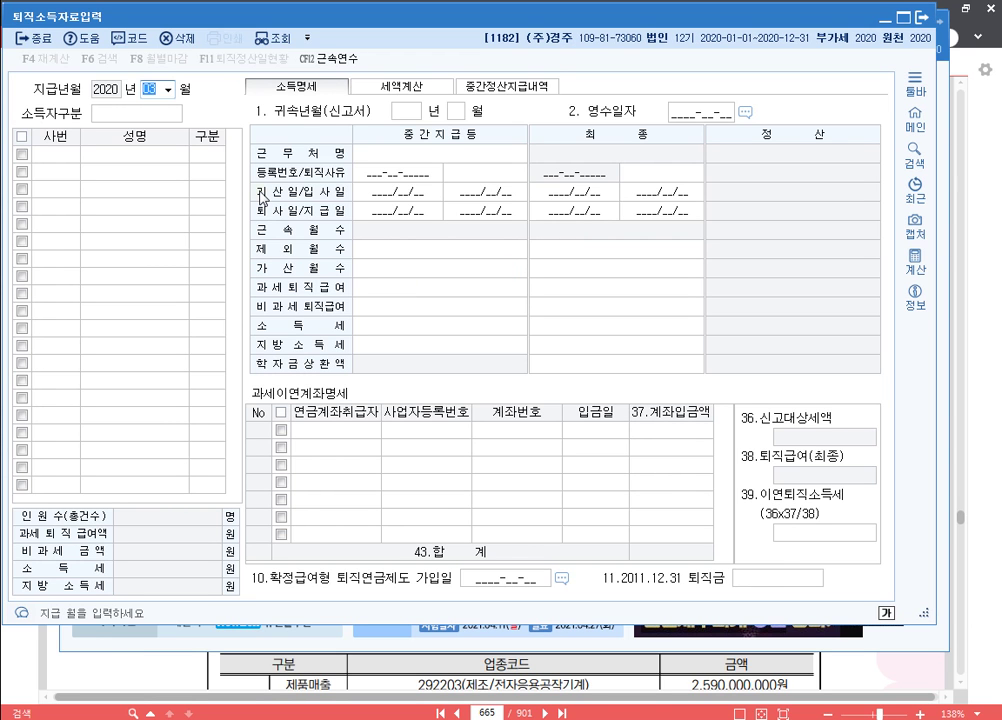
type("6")
key("Return")
type("1")
key("Return")
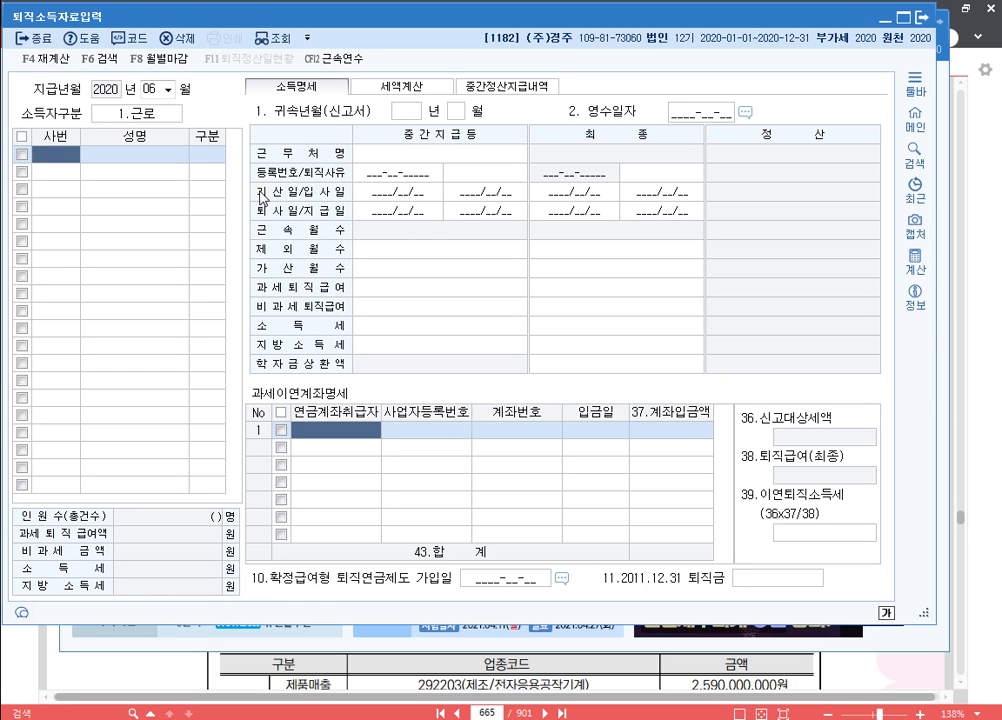
Add employee code 102 to the retirement income list with classification 2:중간 (interim settlement).
key("F2")
key("Down")
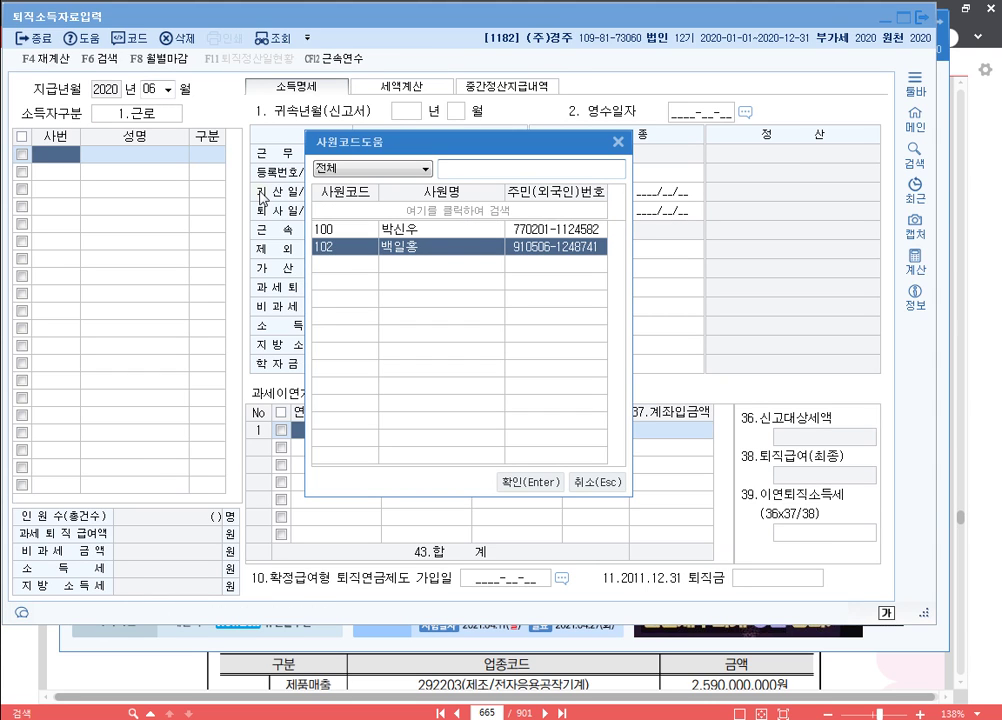
key("Return")
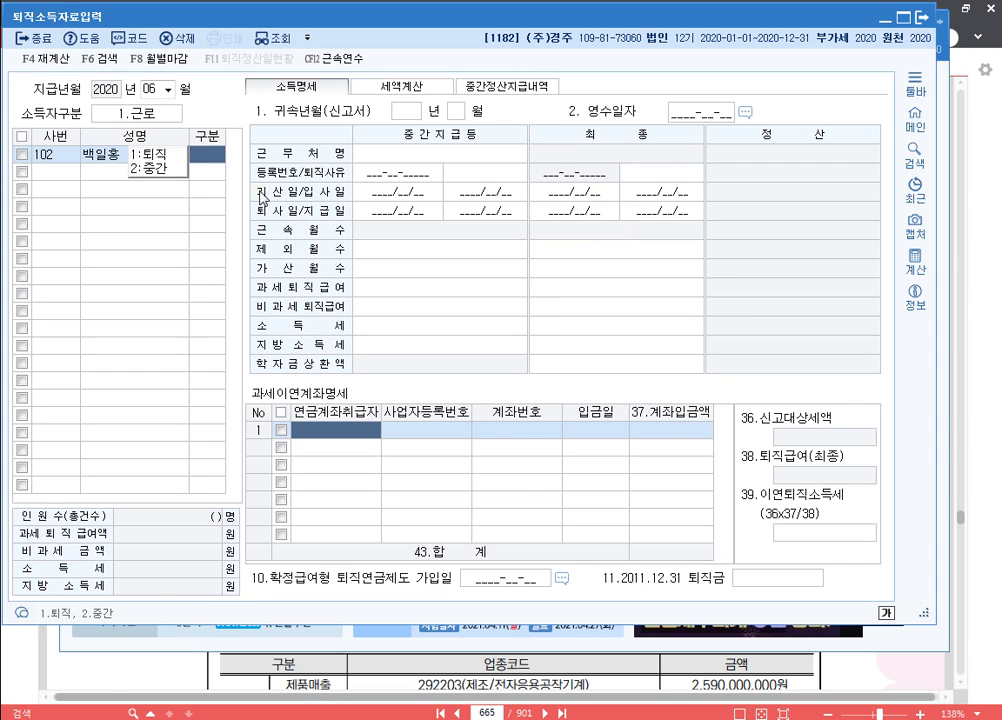
type("2")
key("Return")
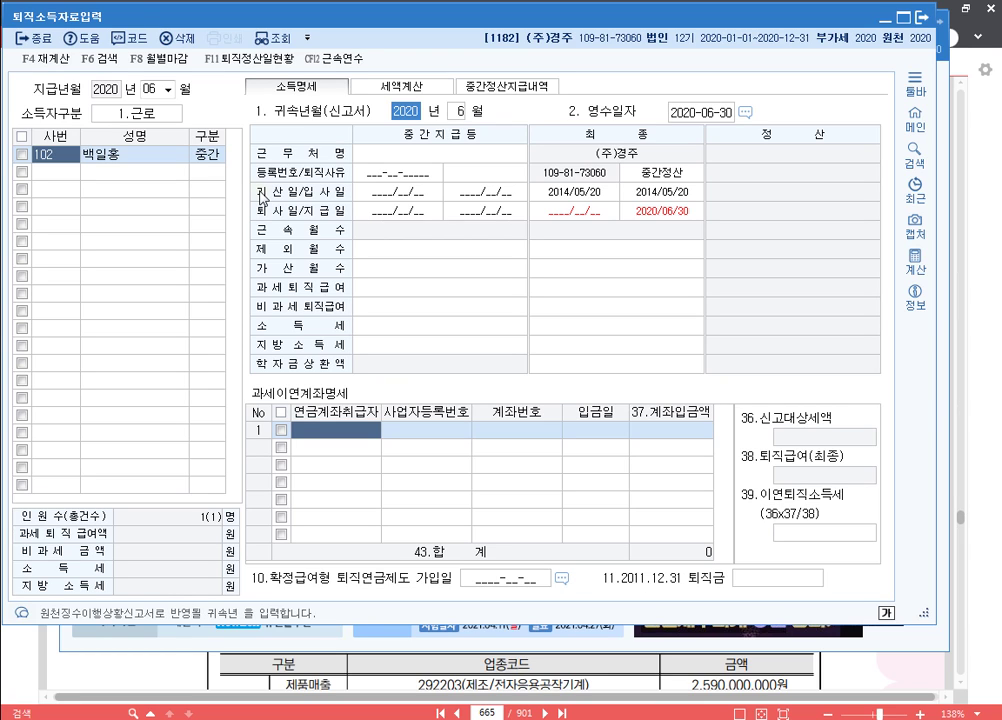
Set the attribution month (귀속년월) to 2020-5 and the receipt date (영수일자) to 2020-06-05.
key("Return")
type("5")
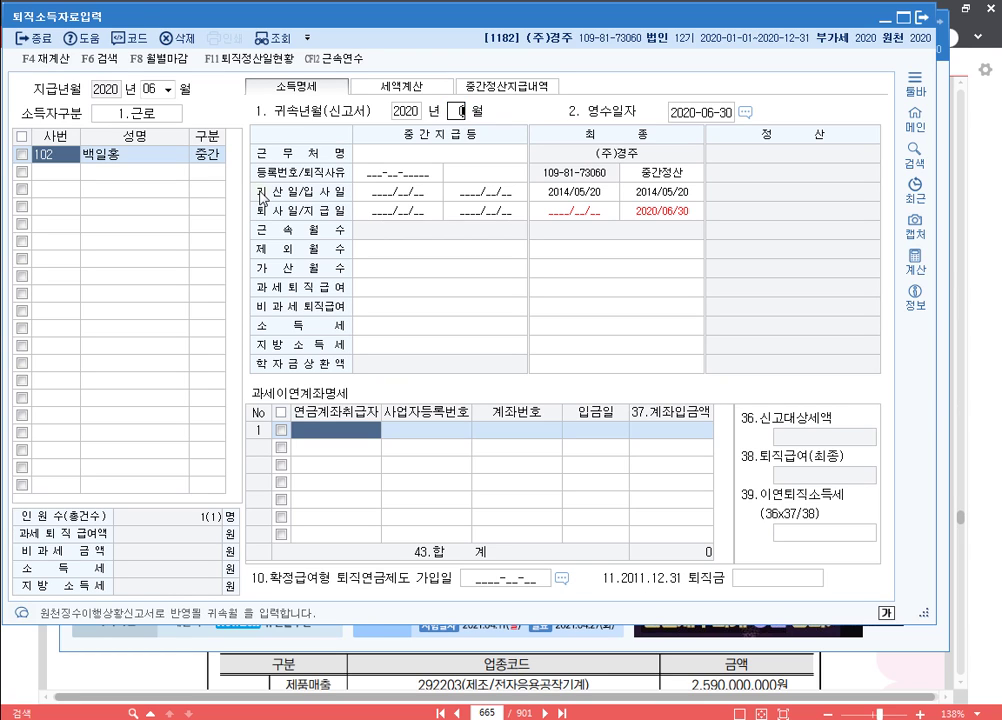
key("Return")
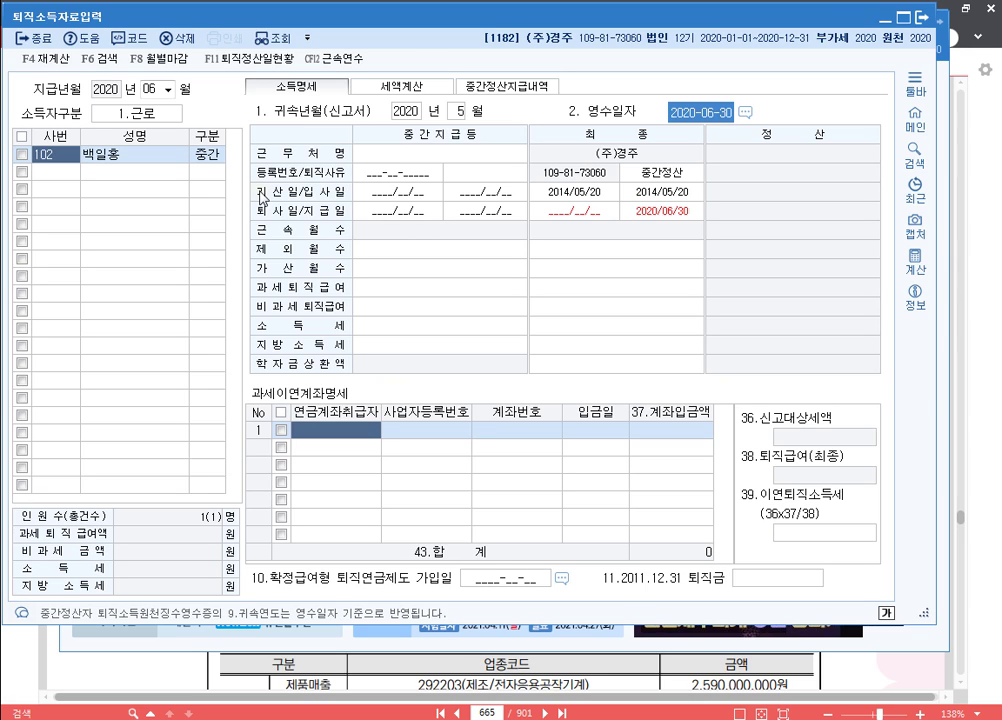
type("20-")
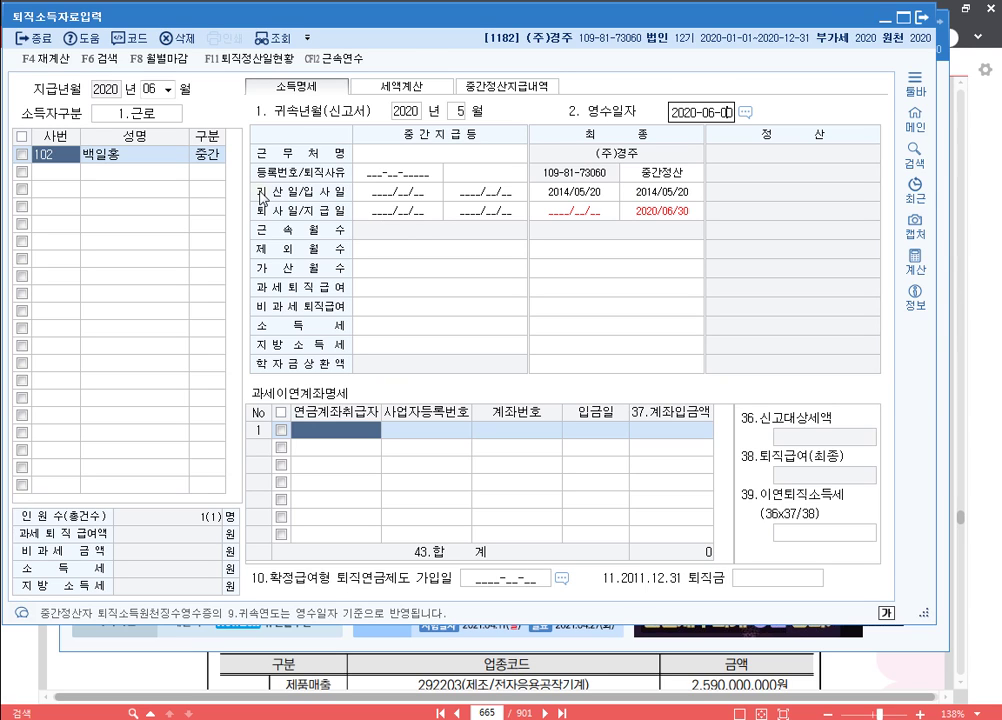
type("06-05")
key("Return")
key("Return")
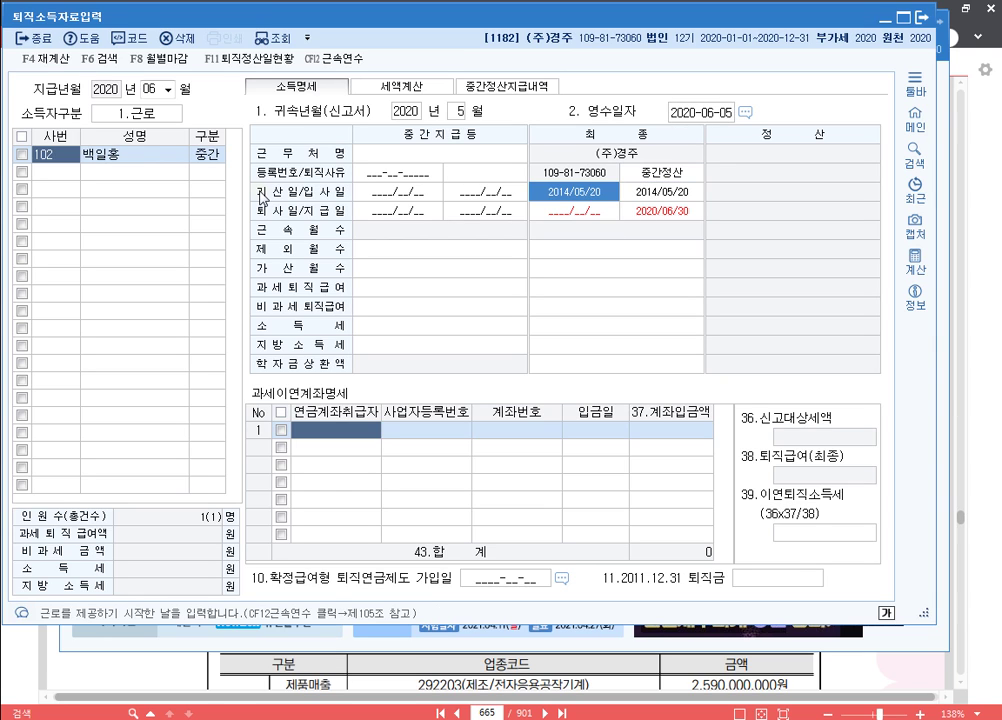
In the final (최종) column, set the retirement date (퇴사일) to 2020/05/31 and the payment date (지급일) to 2020/06/05.
key("Return")
key("Return")
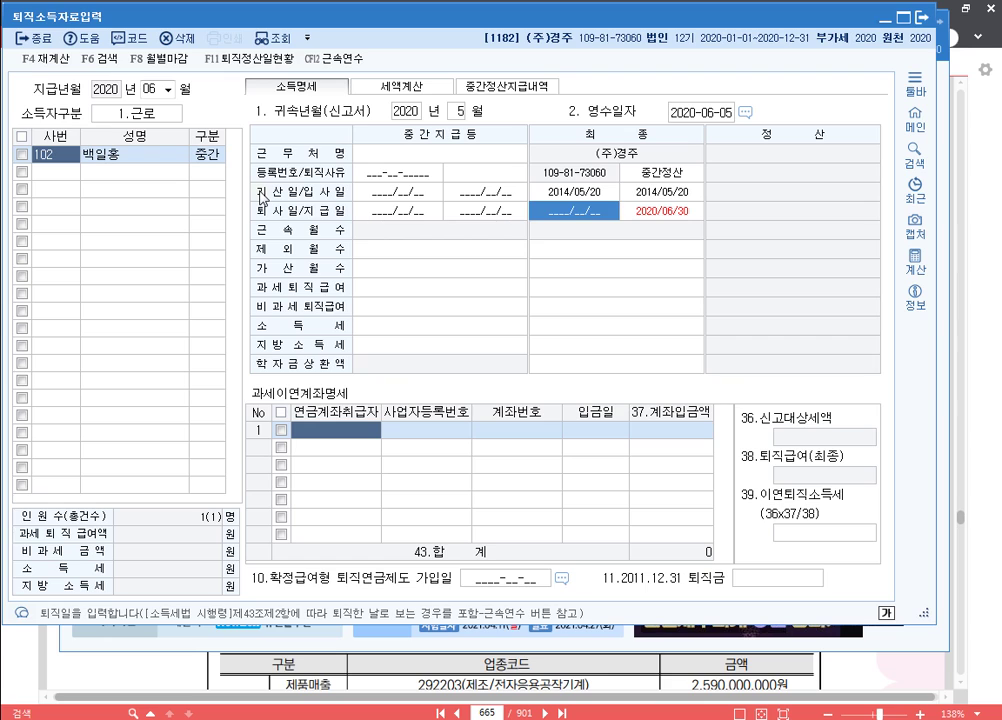
type("2020/05/")
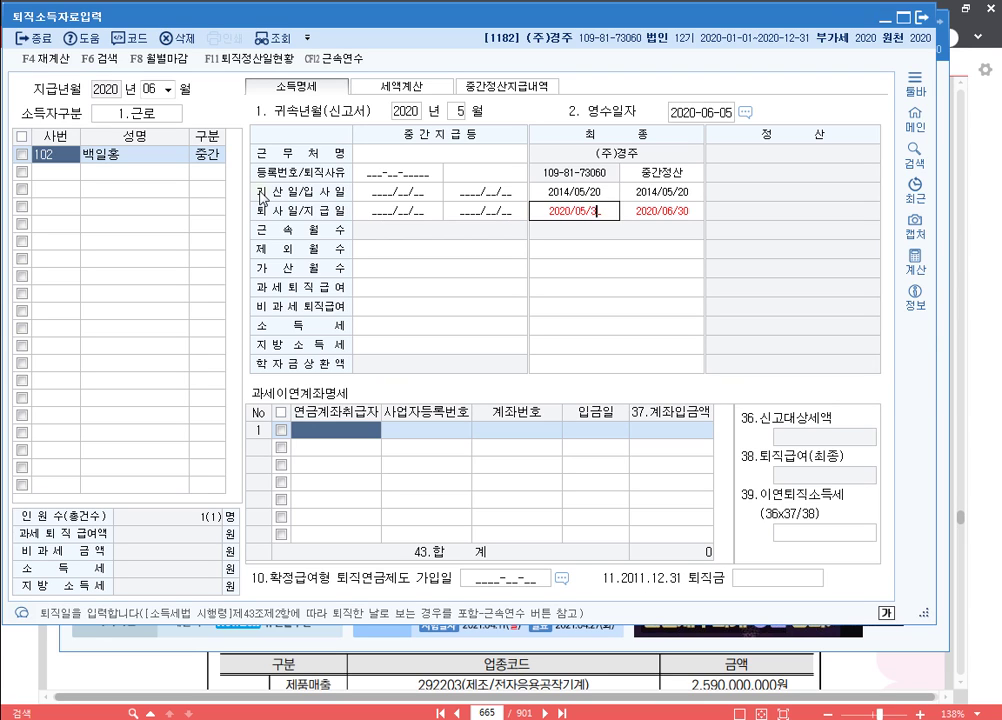
type("31")
key("Return")
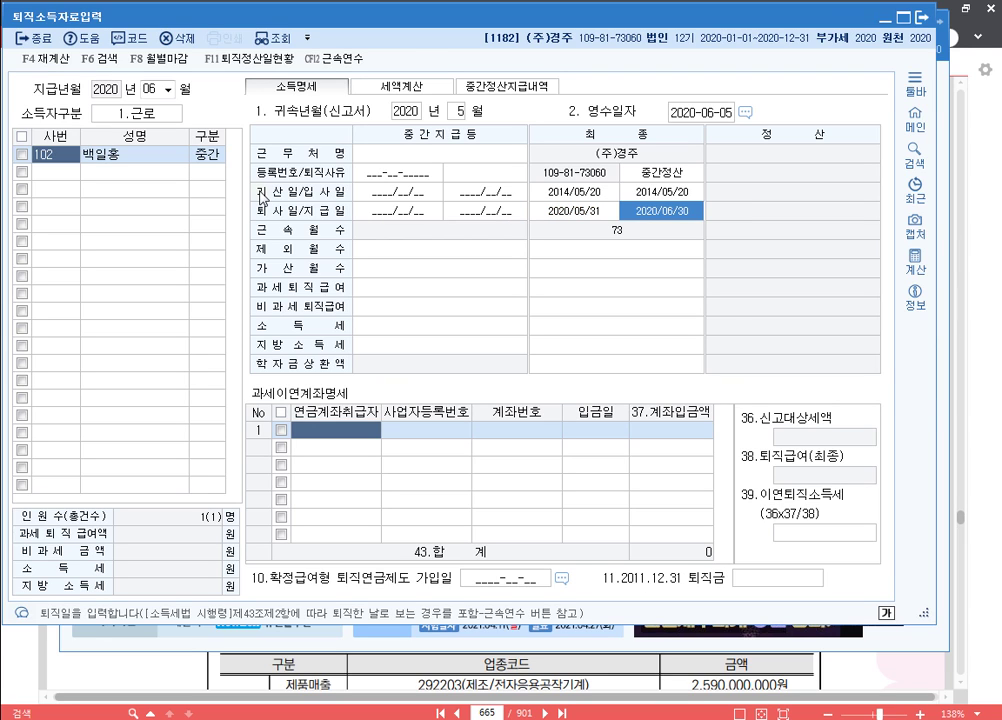
type("2")
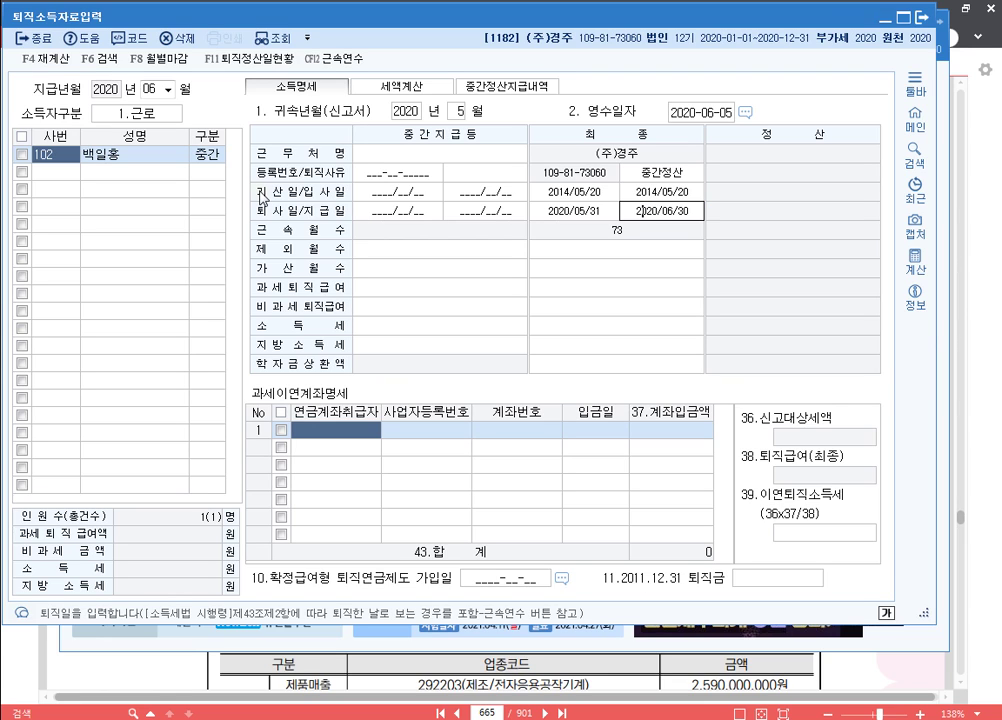
type("020/06/05")
key("Return")
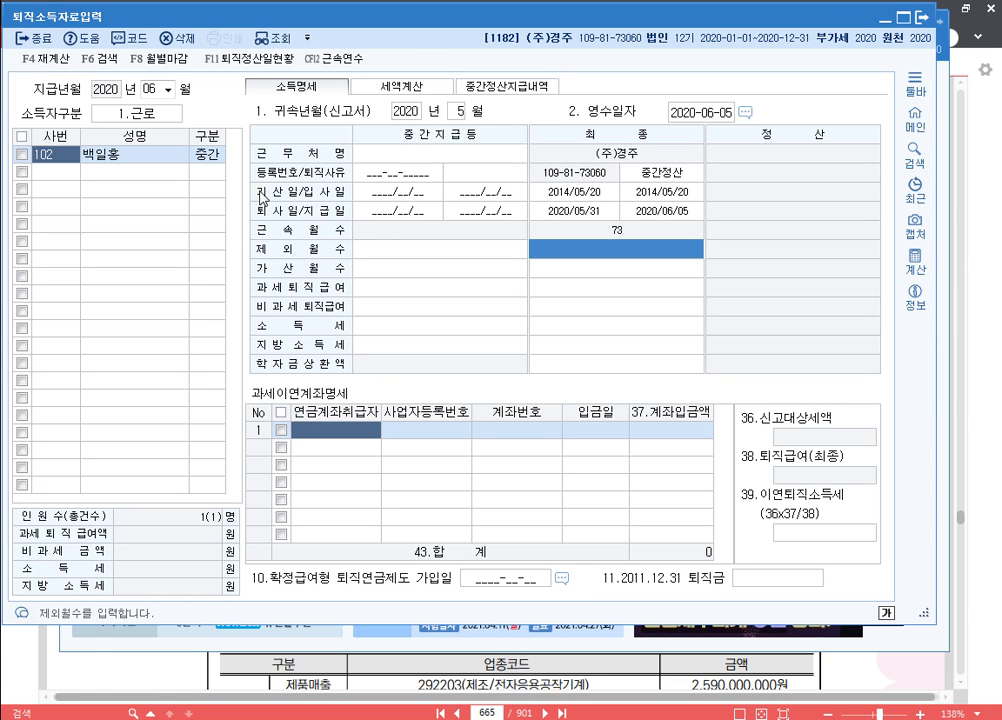
Enter 50,000,000 as the taxable retirement pay (과세퇴직급여) in the final column.
key("Return")
key("Return")
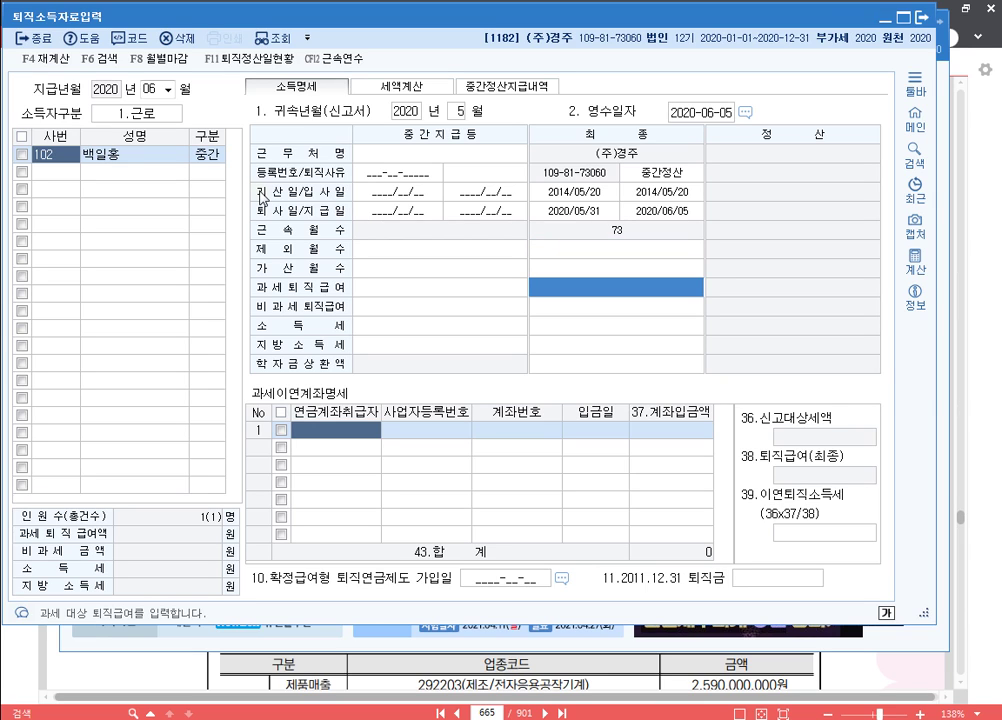
type("9")
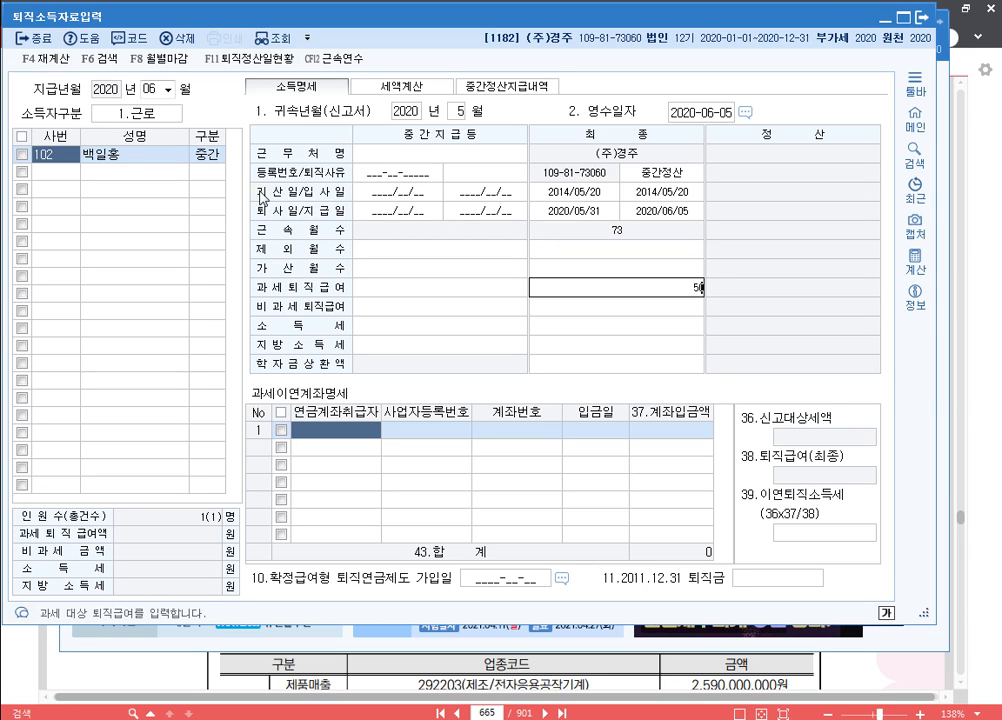
type("0000000")
key("Return")
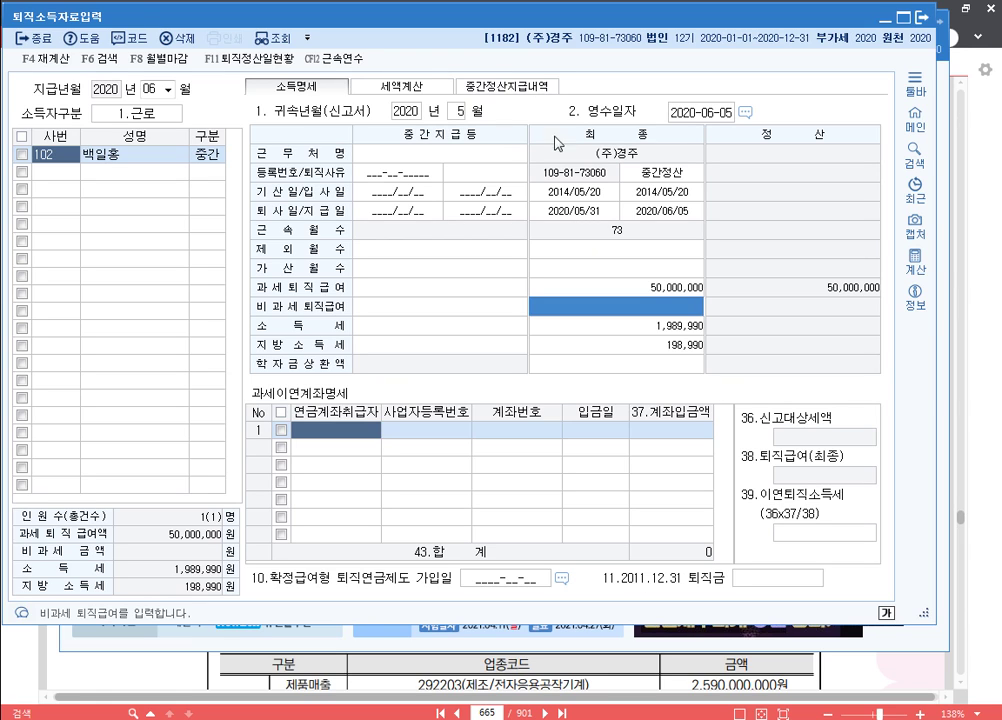
left_click(550, 212)
left_click(652, 212)
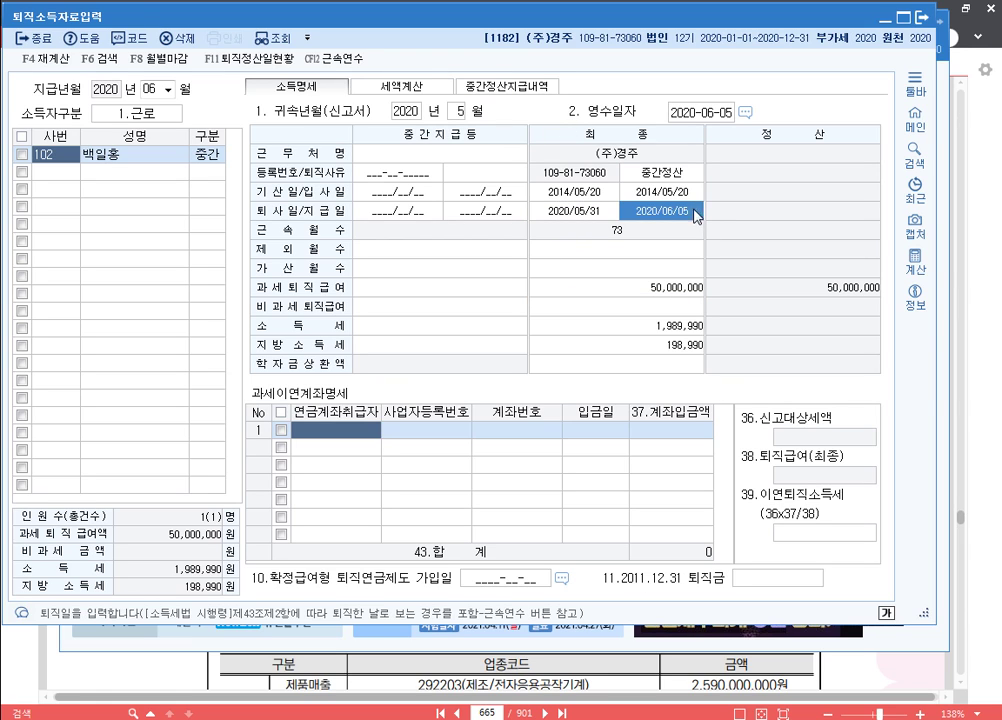
left_click(619, 210)
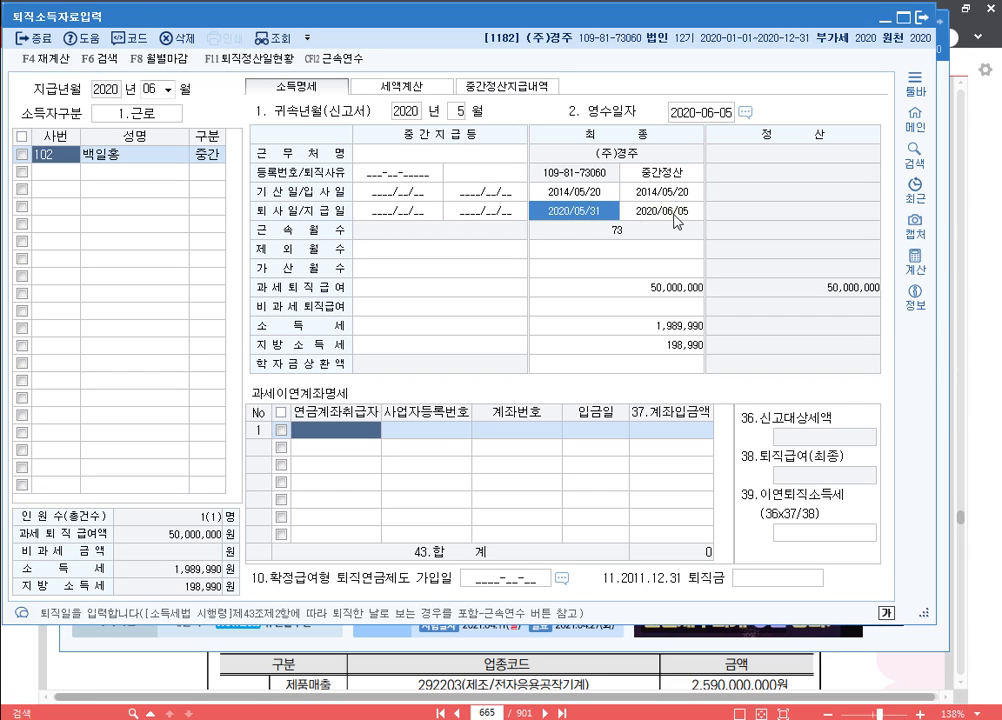
left_click(668, 213)
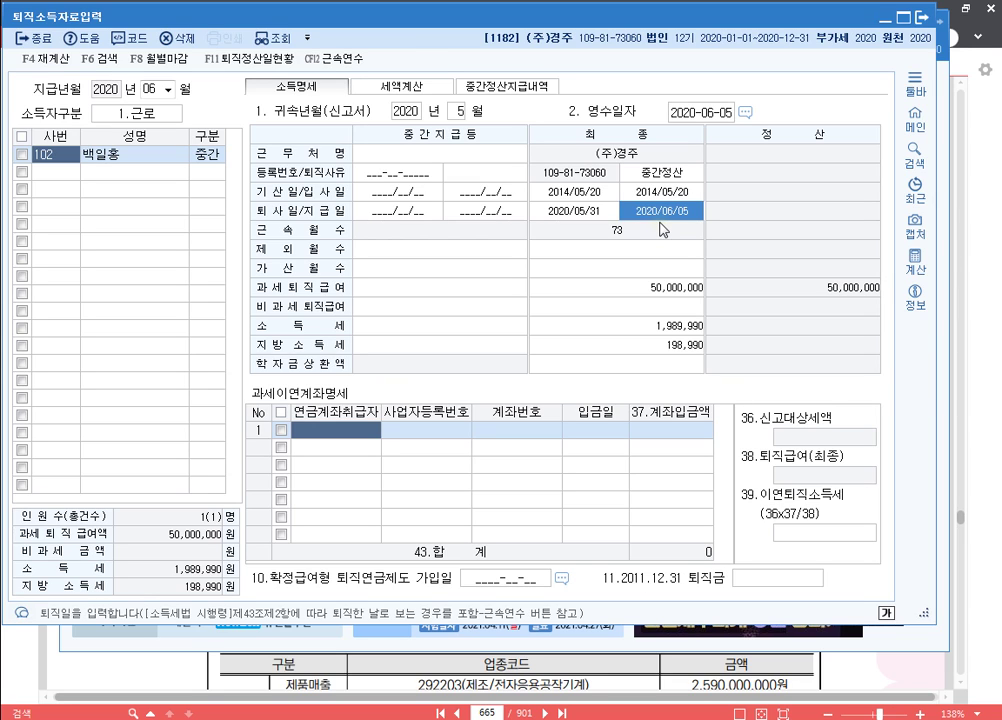
Switch to the Hangul notes document and add the line "p.630 1179" below the p.665 entry.
key("alt+Tab")
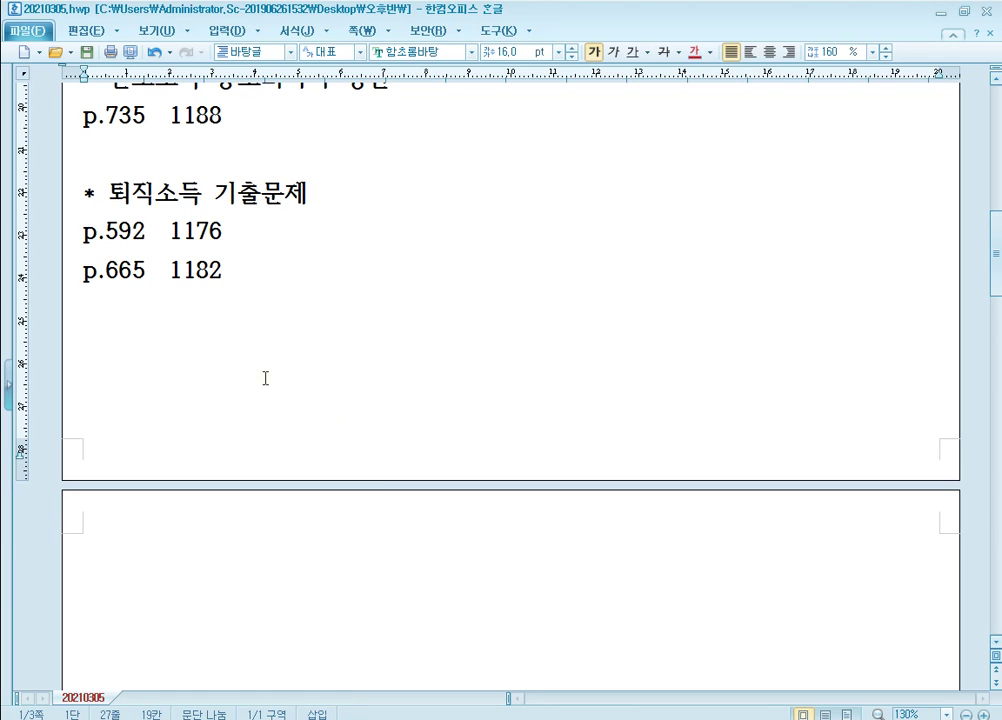
type("p.")
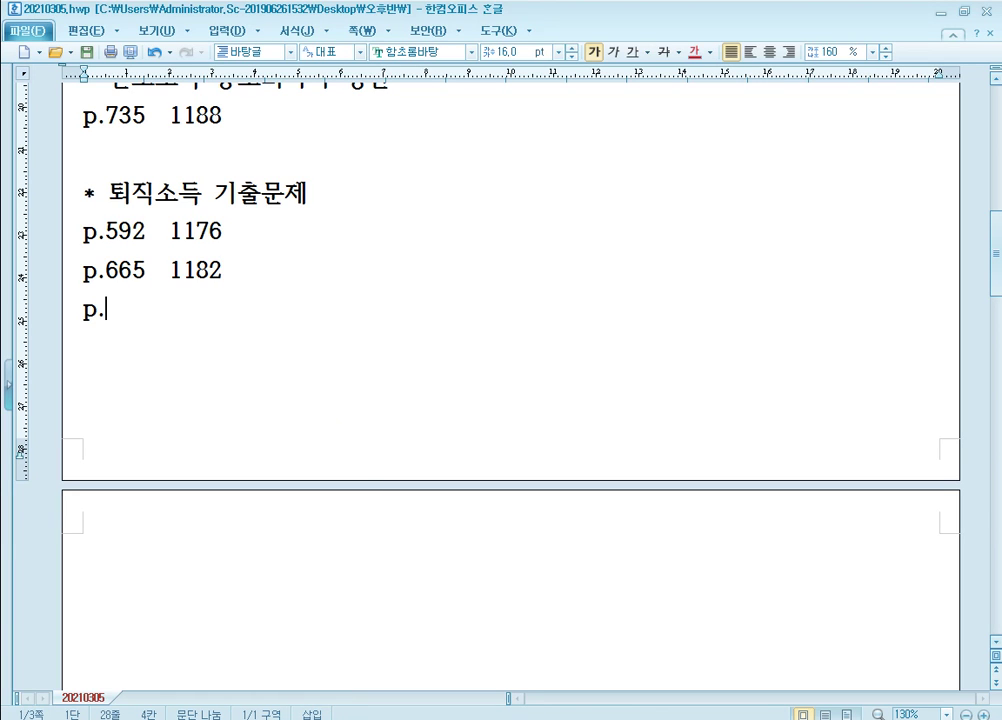
type("630")
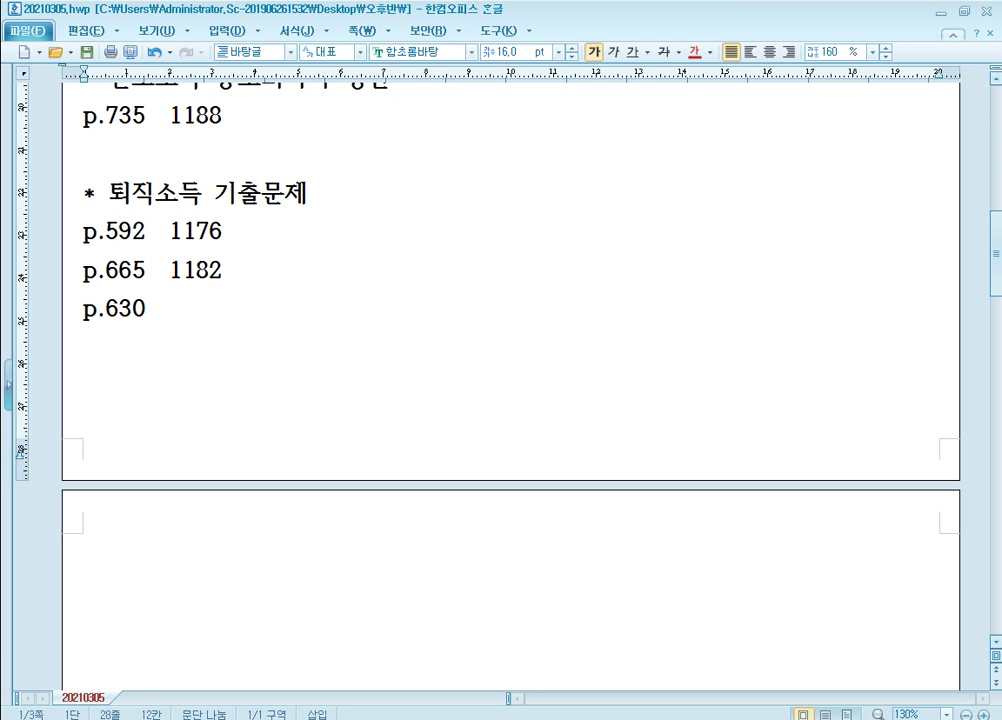
type("1179")
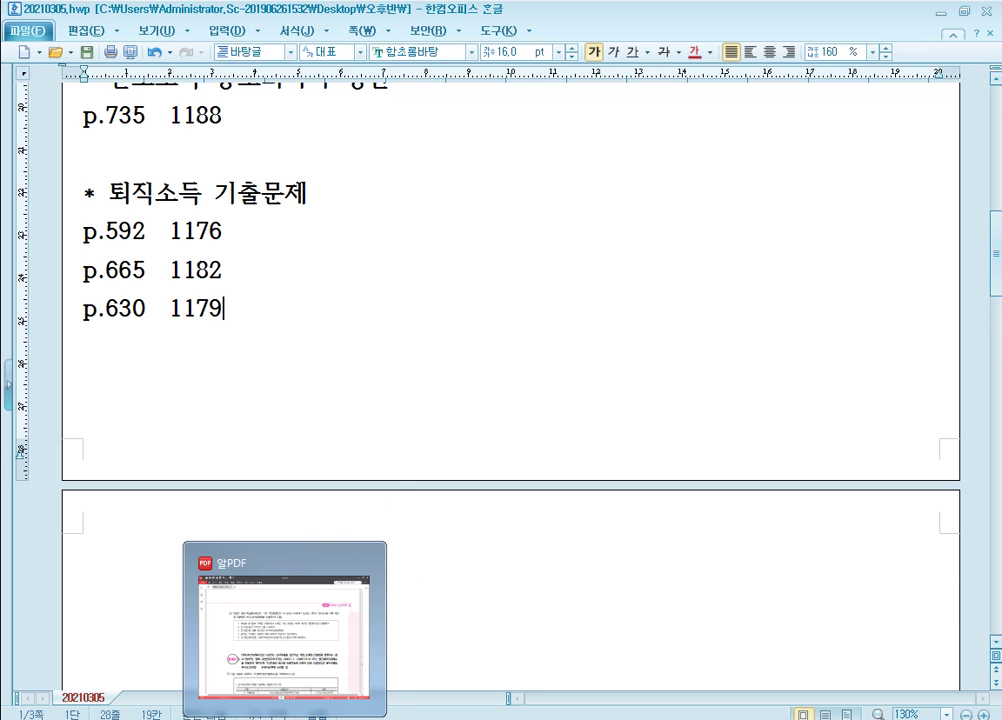
Switch to the PDF textbook and go to problem [1] on page 630.
left_click(284, 716)
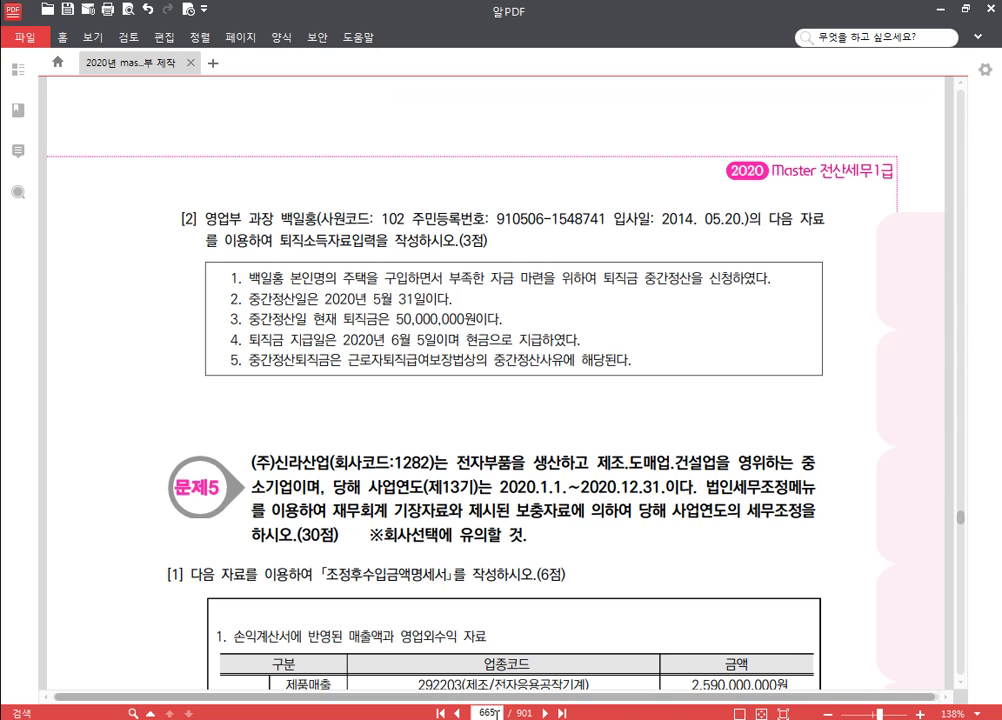
double_click(490, 713)
type("630")
key("Return")
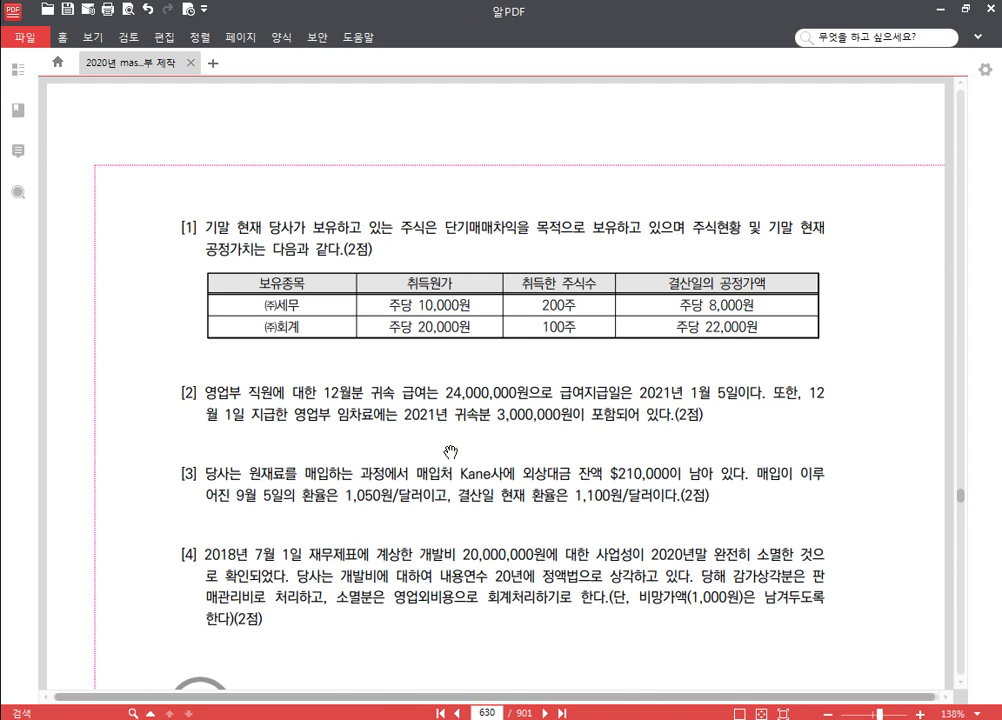
scroll(451, 452, "down", 5)
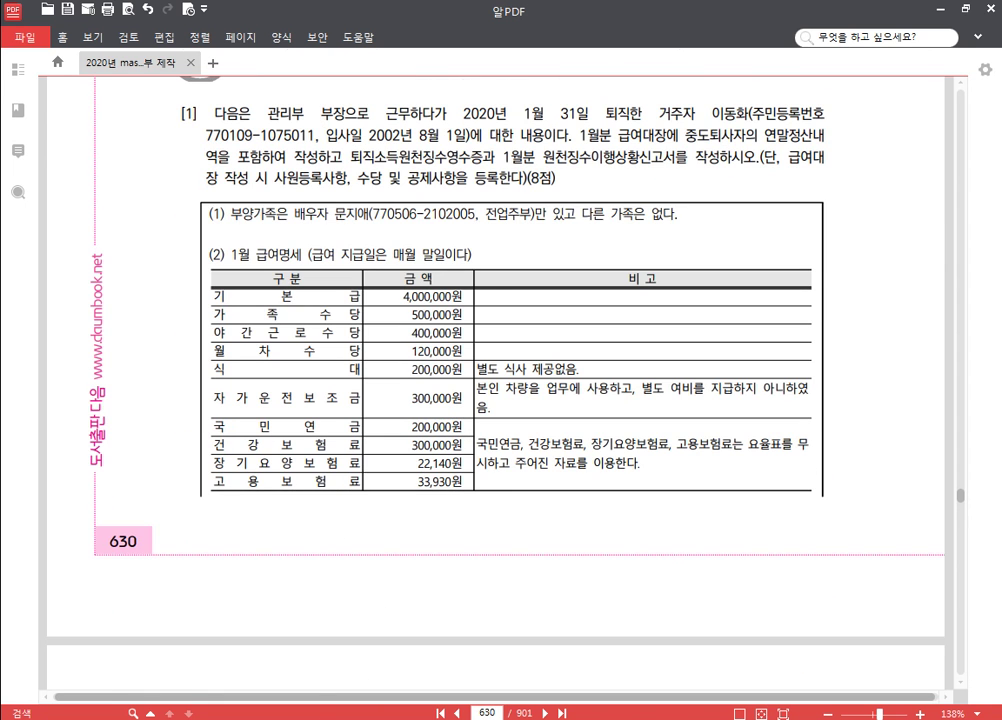
Switch to KcLep and change the company to 1179 (주)동한, closing the open menus.
key("alt+Tab")
left_click(926, 157)
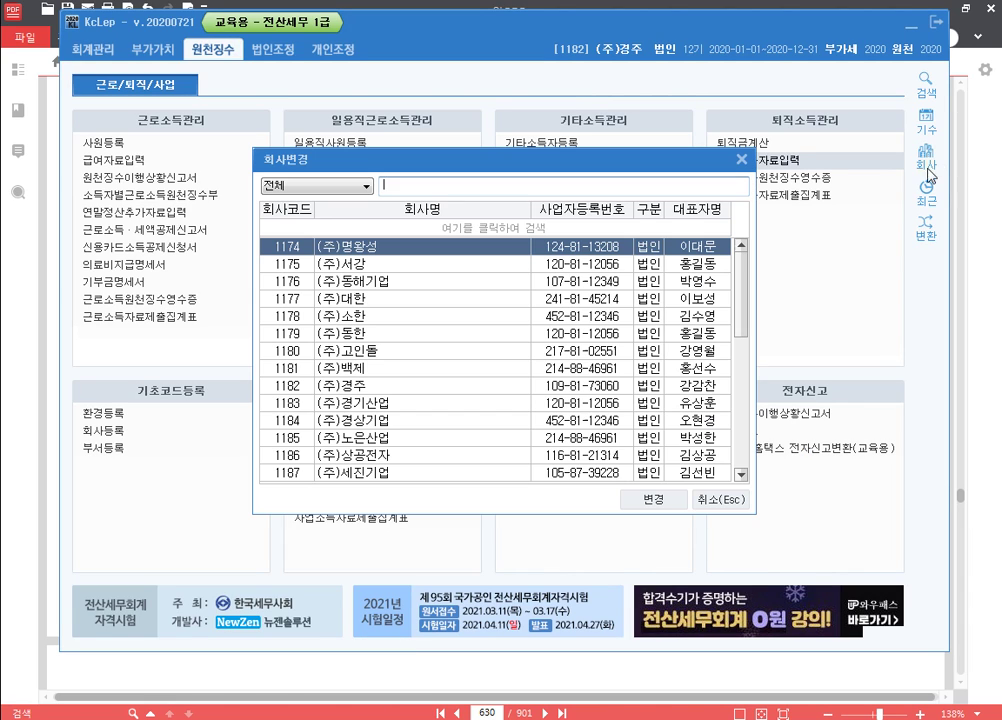
type("1179")
key("Return")
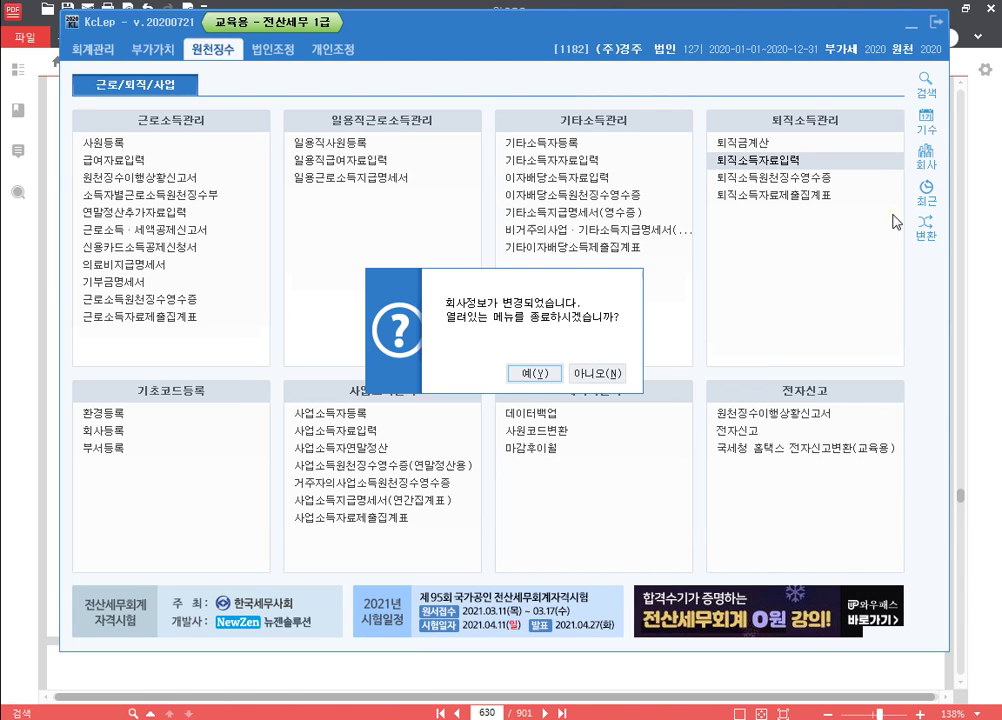
key("Return")
Switch to the PDF textbook and read problem [1] on pages 630–631, including the January pay details and pension account payment.
key("alt+Tab")
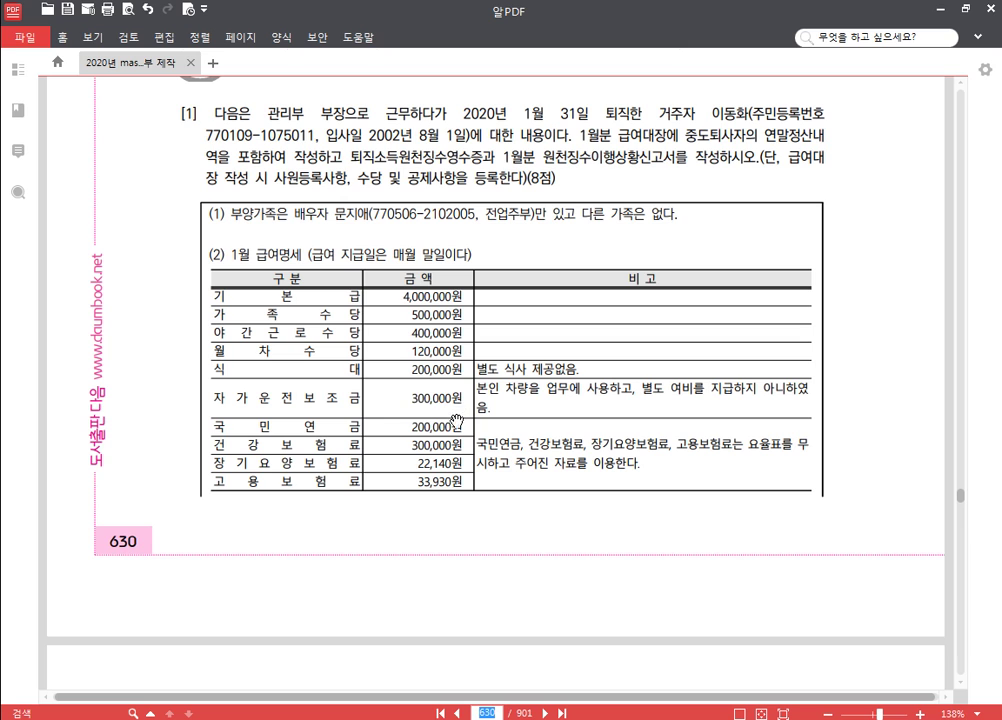
scroll(566, 416, "down", 5)
scroll(566, 416, "down", 2)
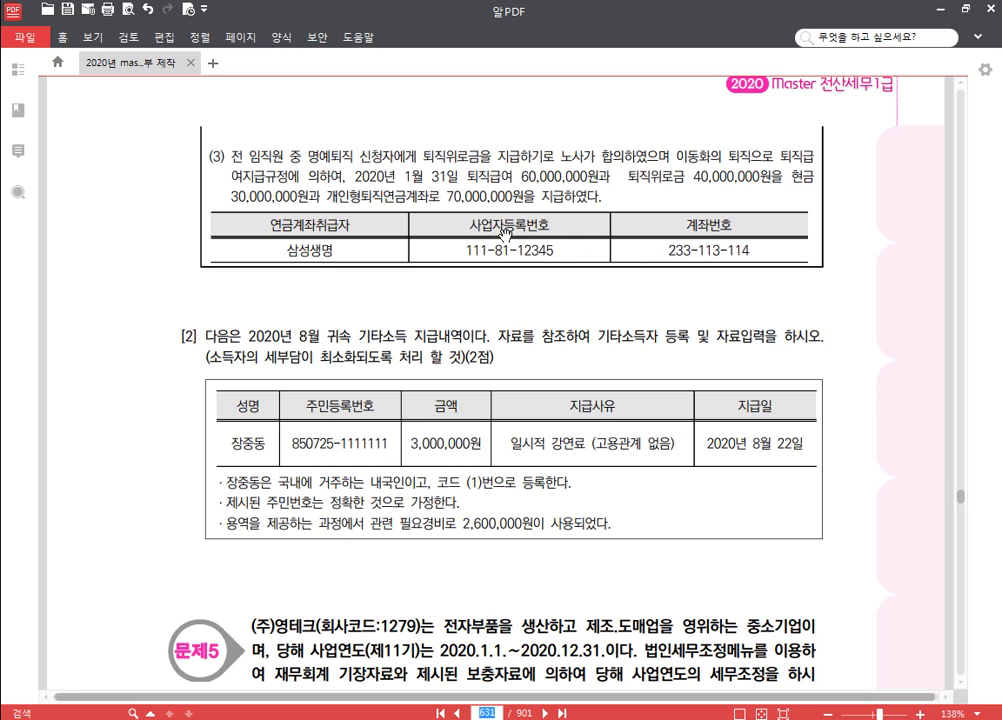
scroll(518, 258, "up", 2)
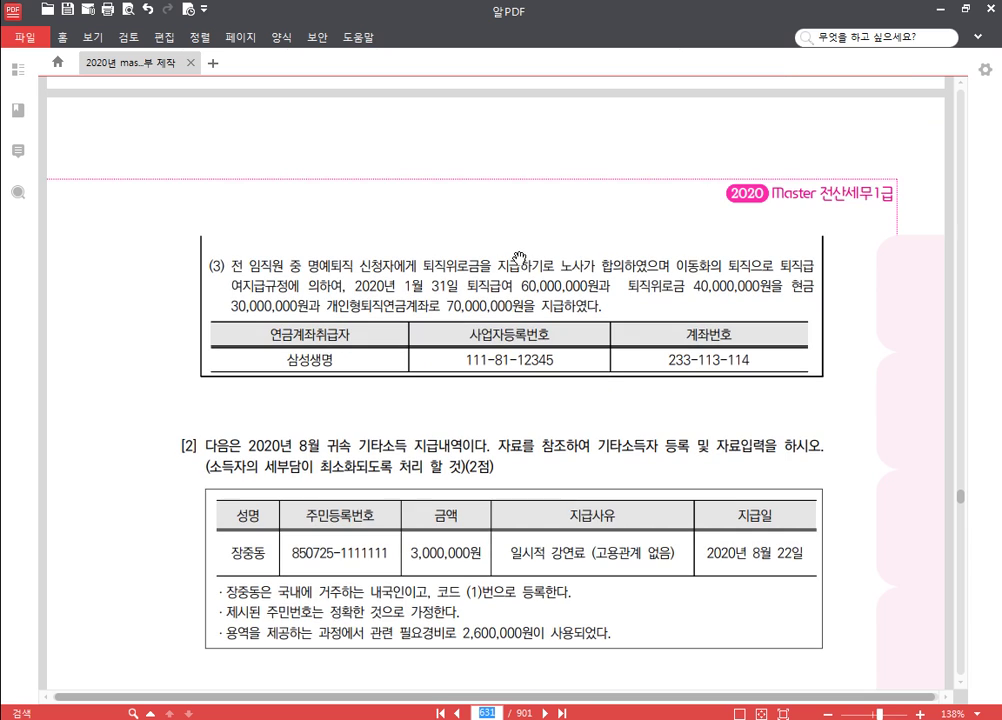
scroll(563, 268, "up", 10)
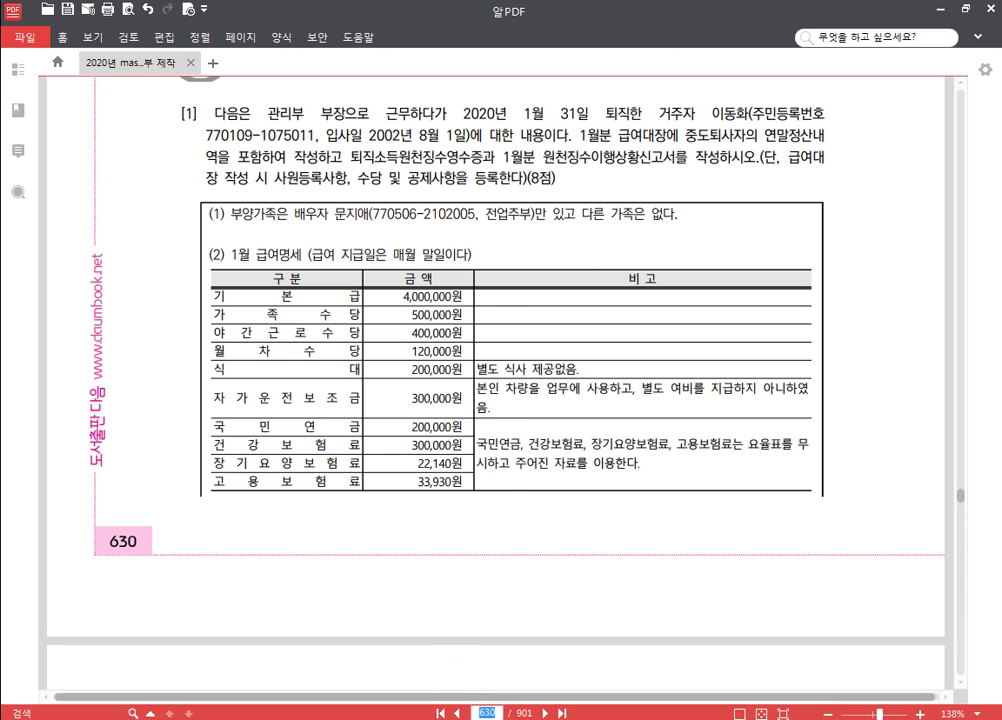
Switch to KcLep and set the employee's 퇴사년월일 to 2020-01-31 in 사원등록, then close the form.
key("alt+Tab")
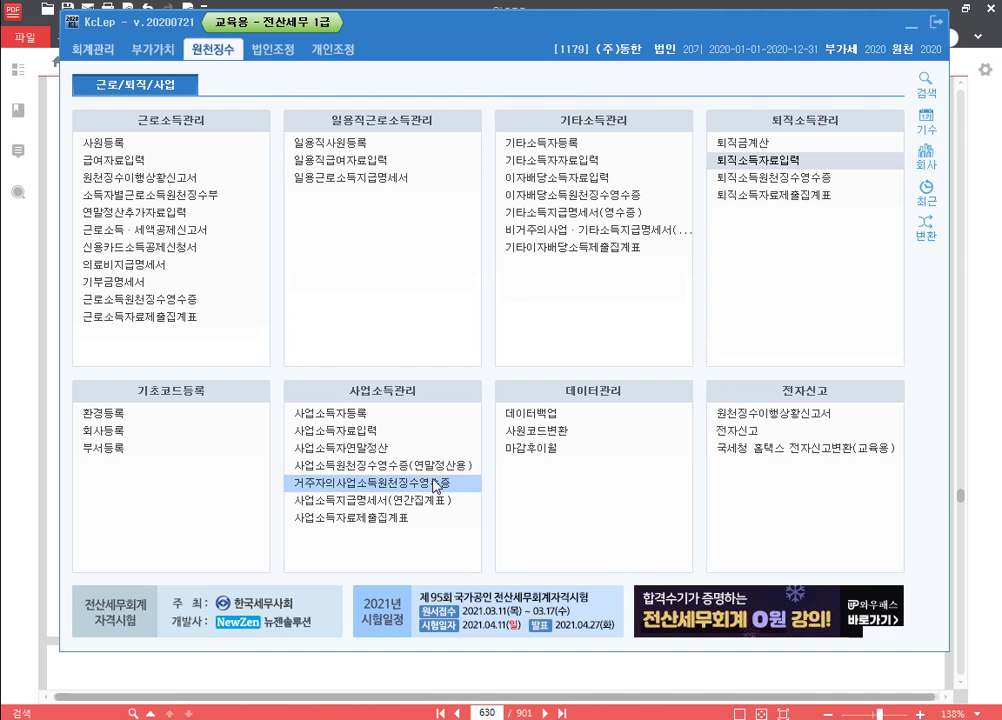
left_click(197, 148)
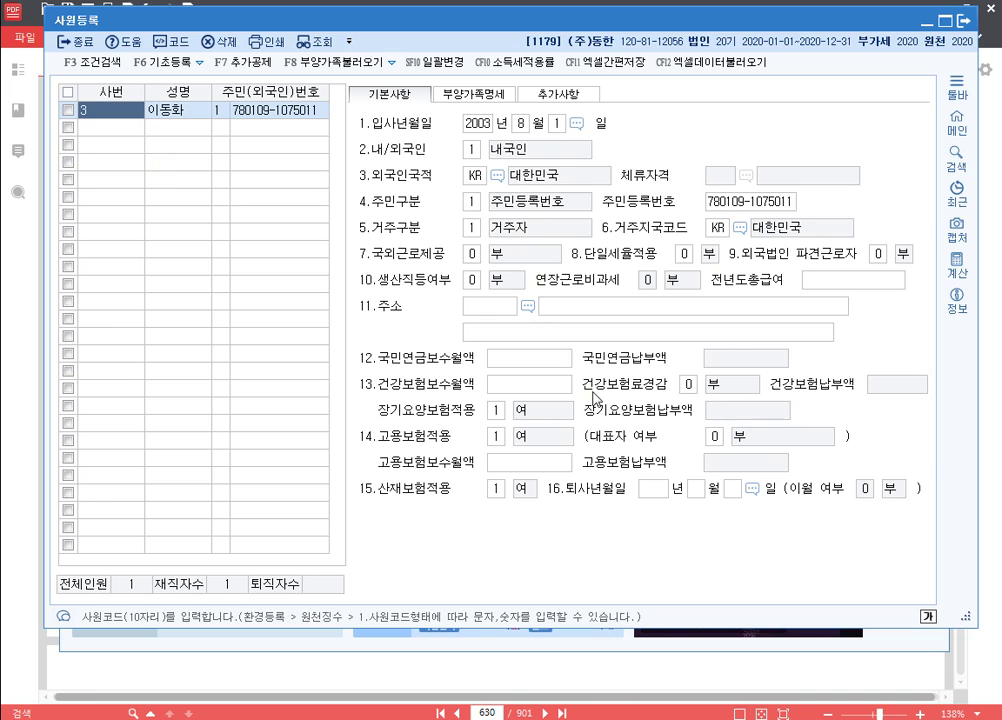
left_click(656, 490)
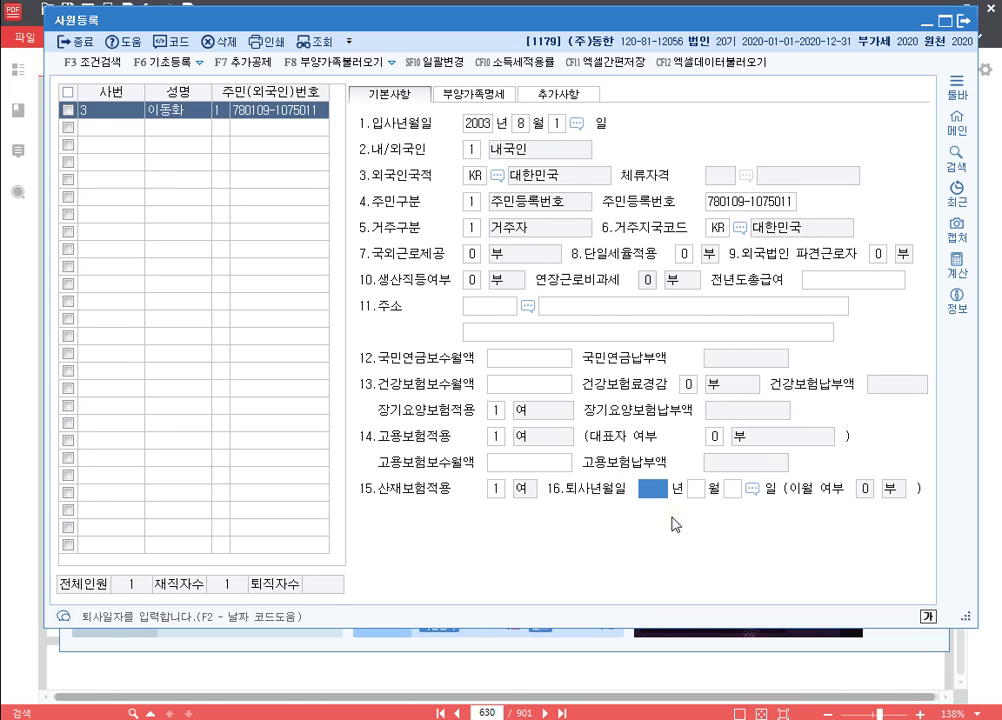
type("2020 년 ")
type("1")
key("Return")
type("3")
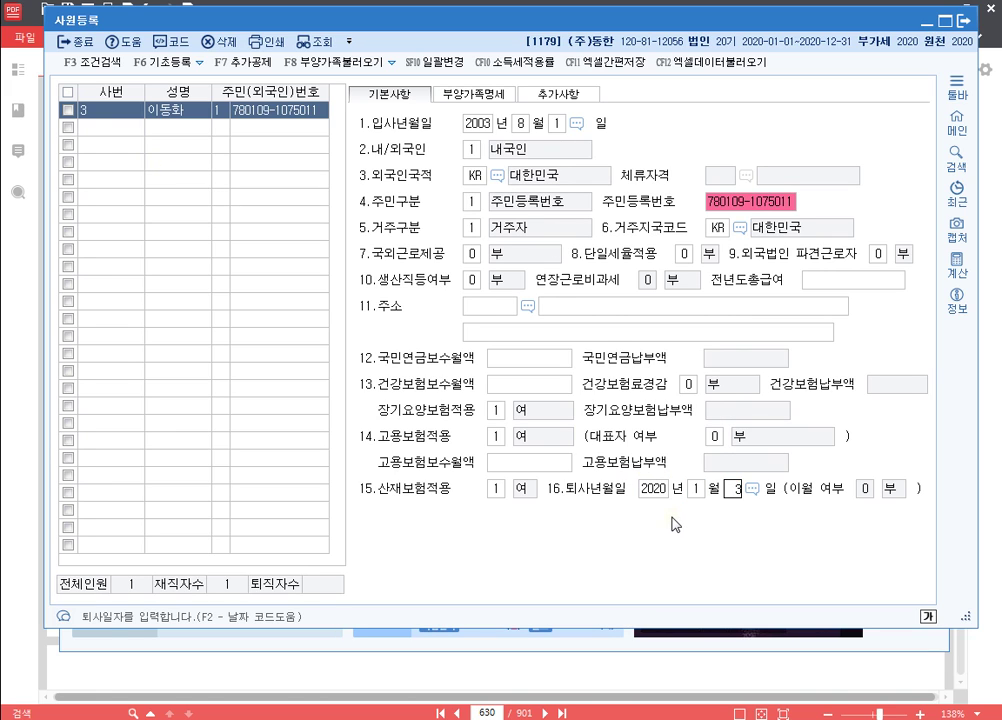
type("1")
key("Return")
key("Return")
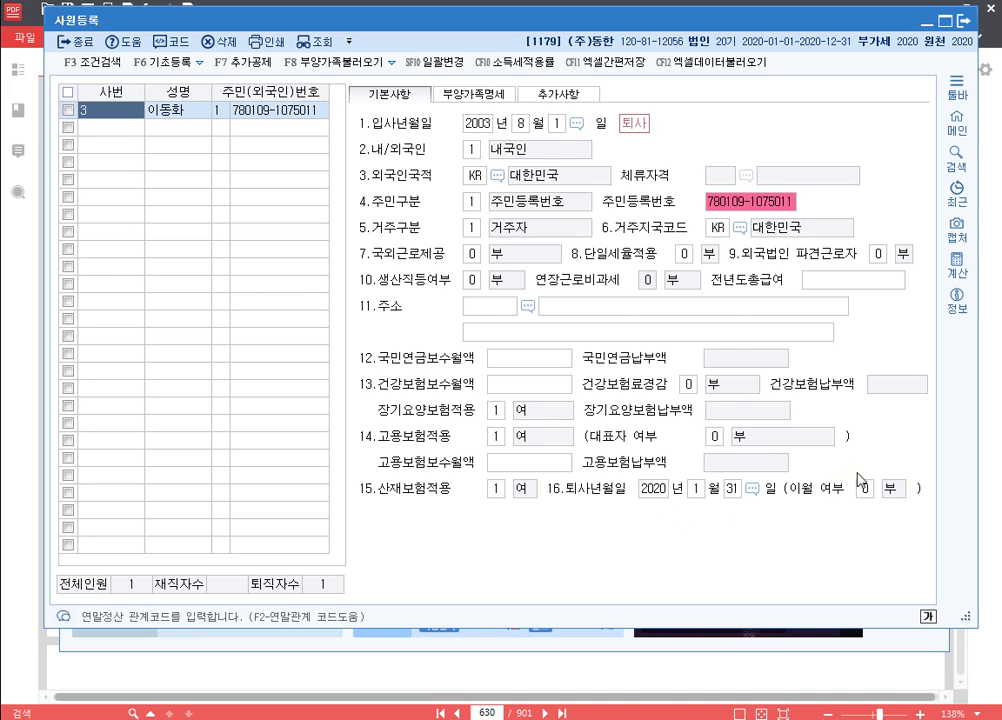
left_click(963, 20)
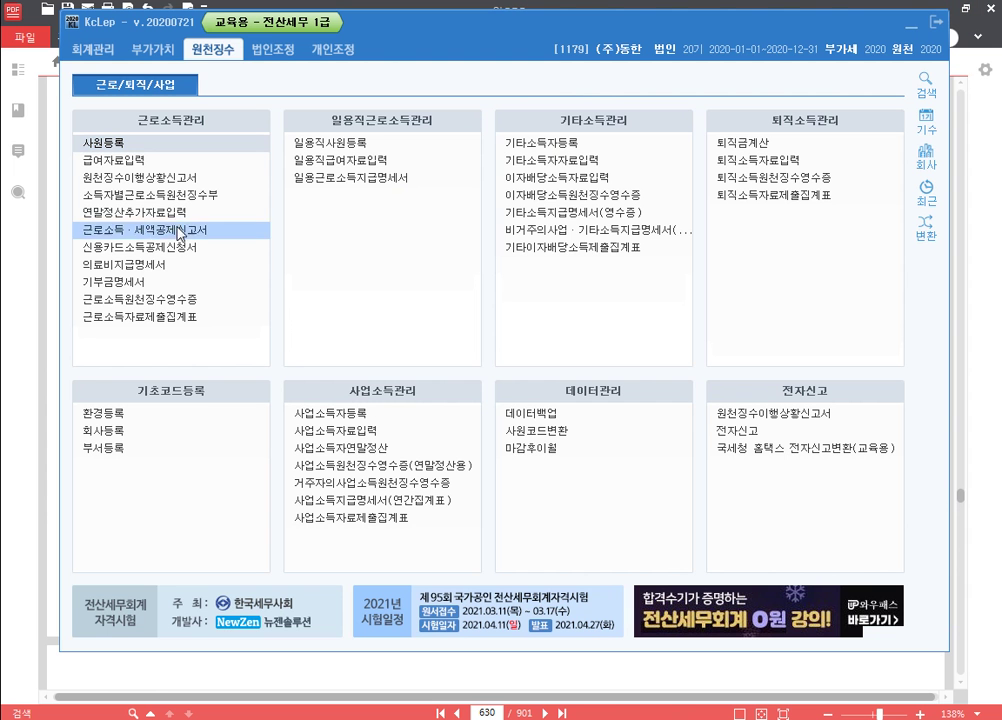
In 급여자료입력, open 수당공제등록 and add a taxable (과세) allowance named 가족수당.
left_click(178, 161)
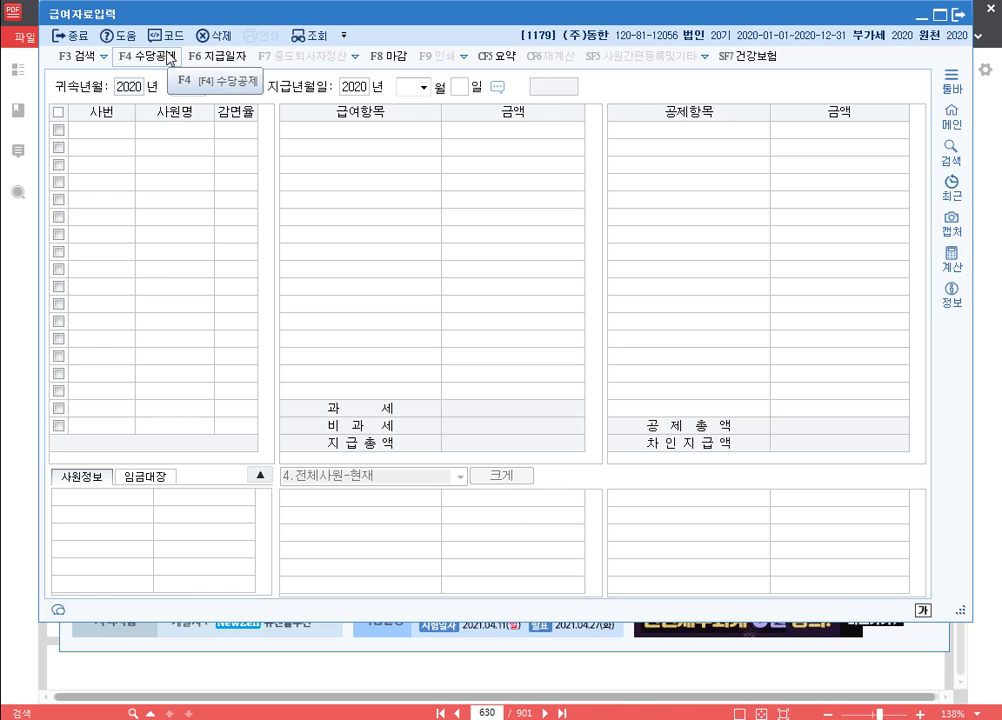
left_click(145, 56)
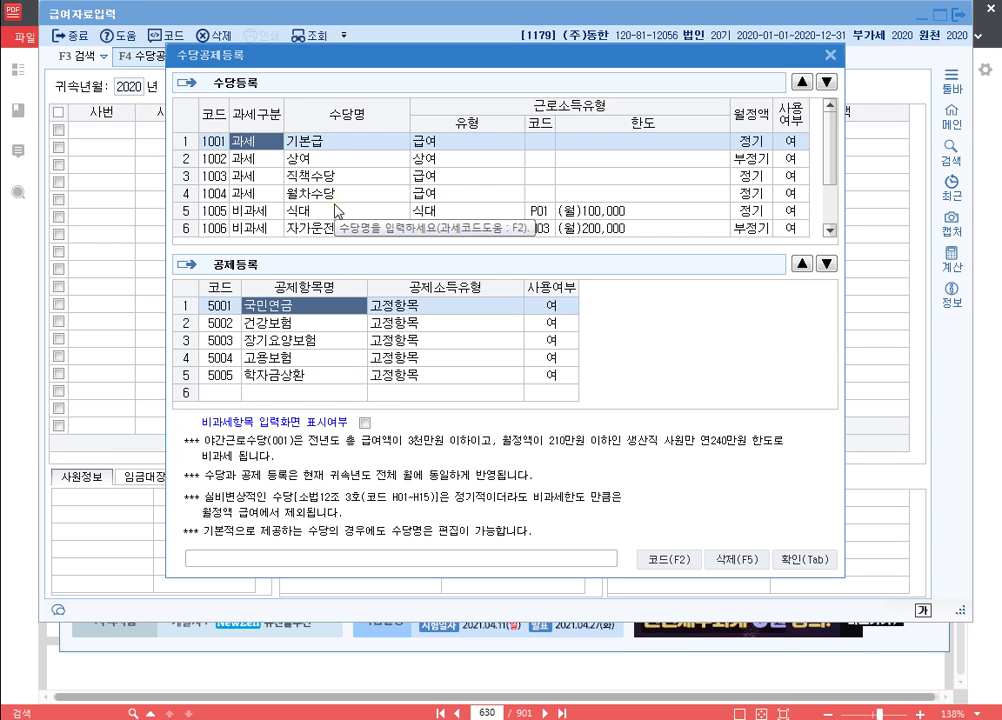
scroll(268, 217, "down", 1)
left_click(266, 232)
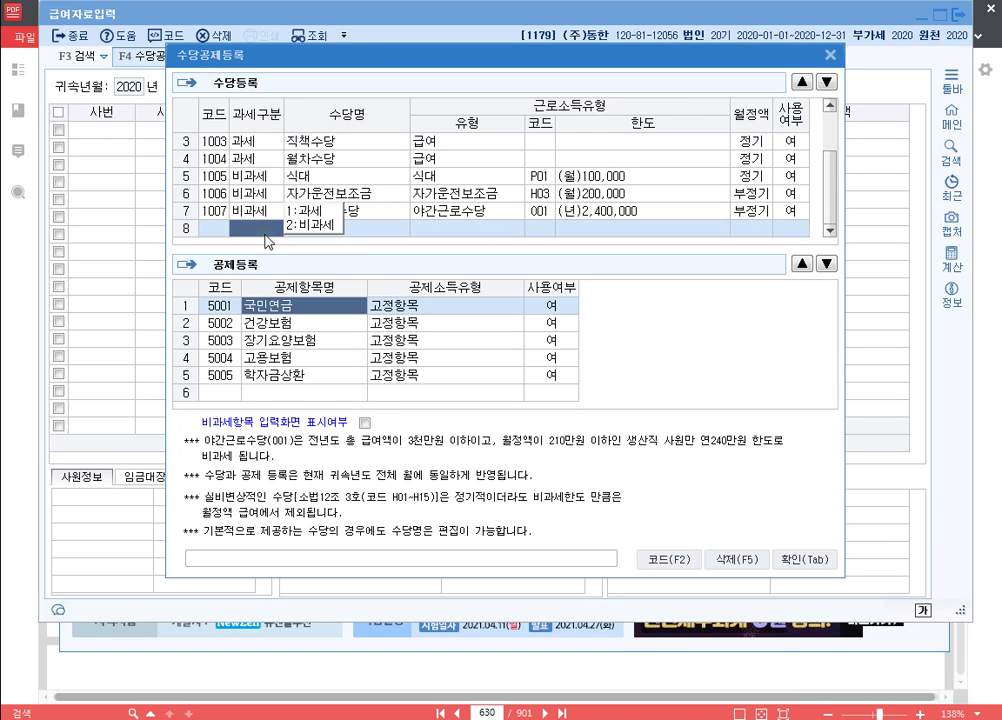
type("1")
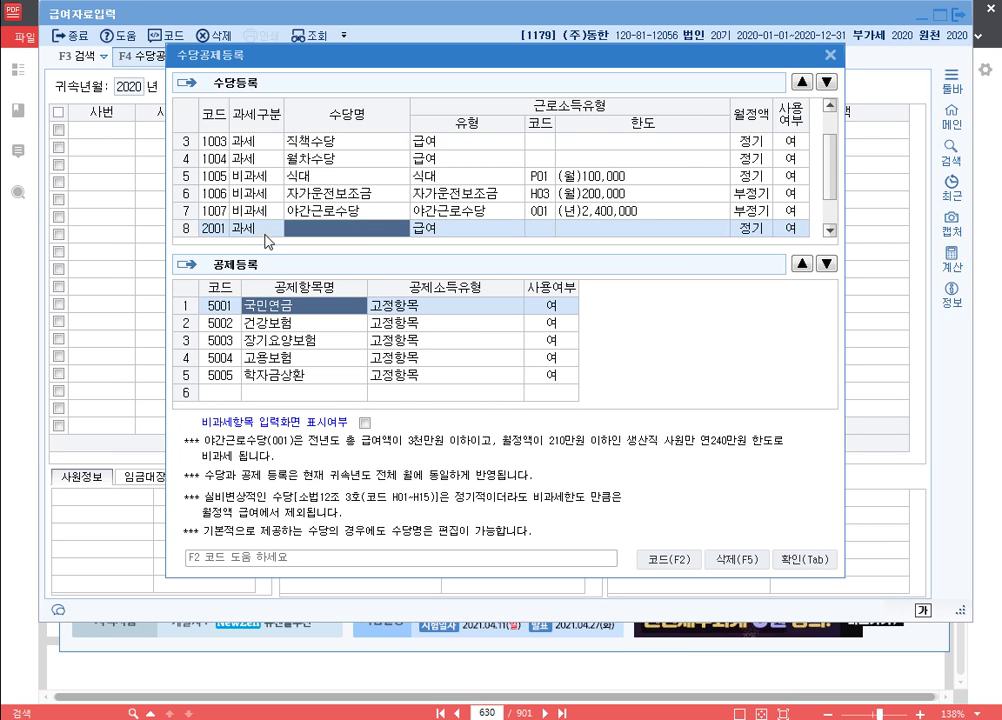
type("가족수당")
key("Return")
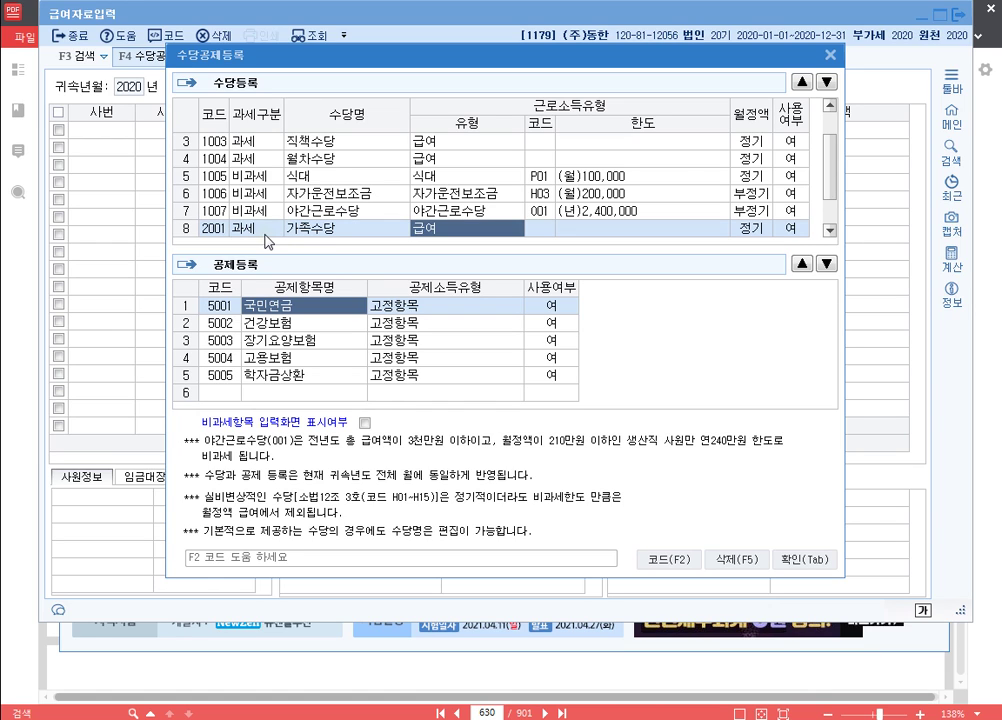
Move the 가족수당 row up to sit directly below 기본급 in the allowance list.
left_click(801, 82)
left_click(801, 82)
left_click(801, 82)
left_click(801, 82)
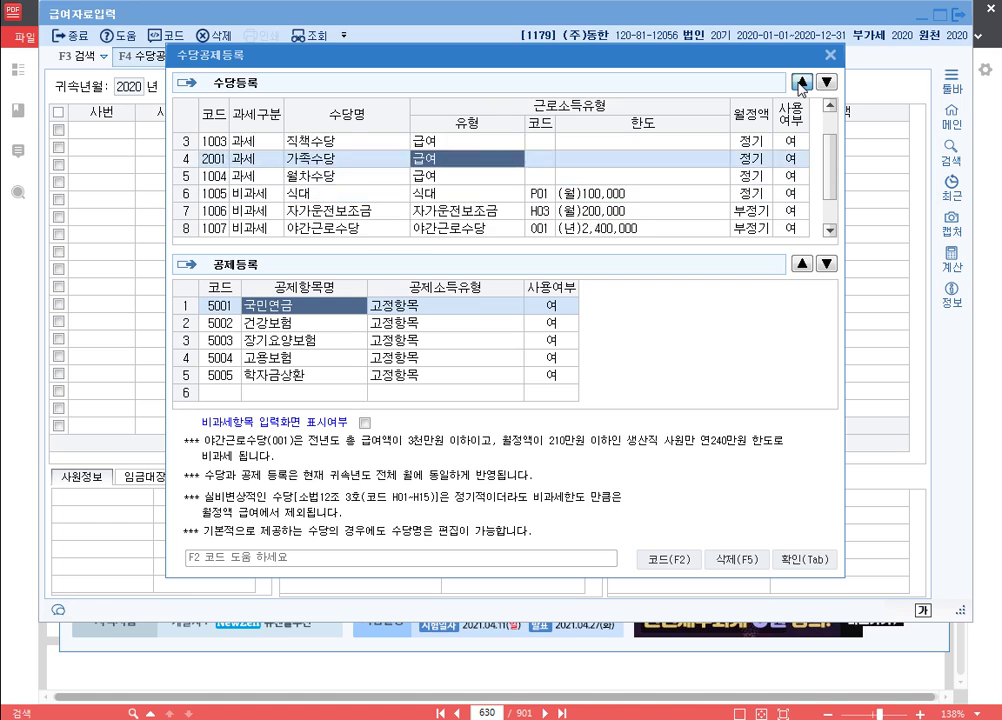
left_click(801, 82)
left_click(801, 82)
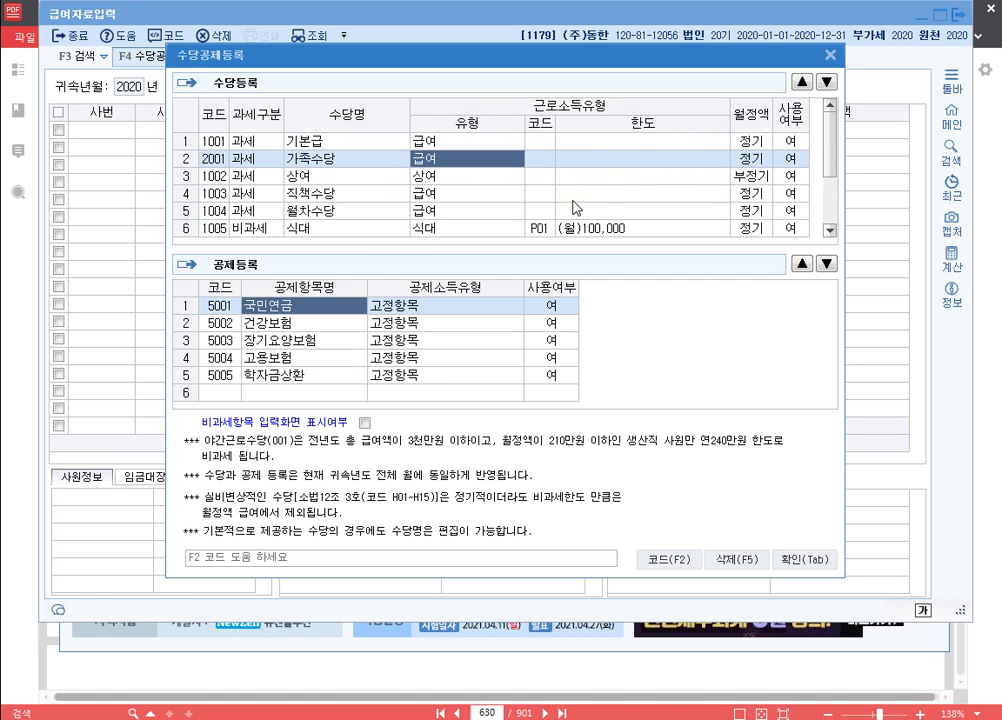
Move the nontaxable 야간근로수당 row up to sit directly below 가족수당.
scroll(541, 203, "down", 3)
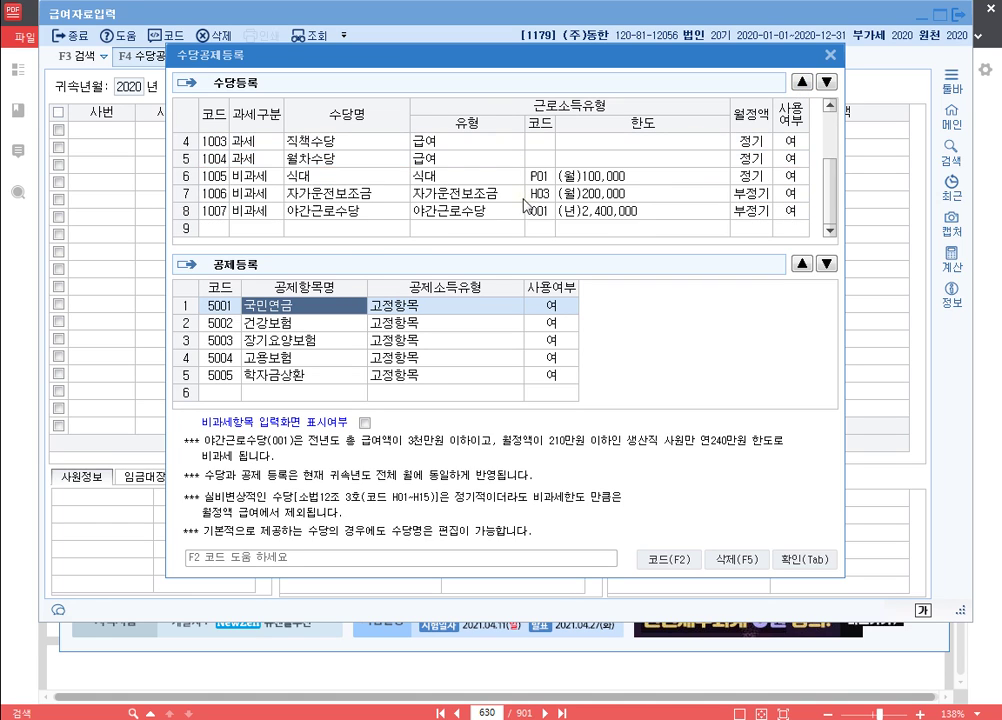
left_click(276, 230)
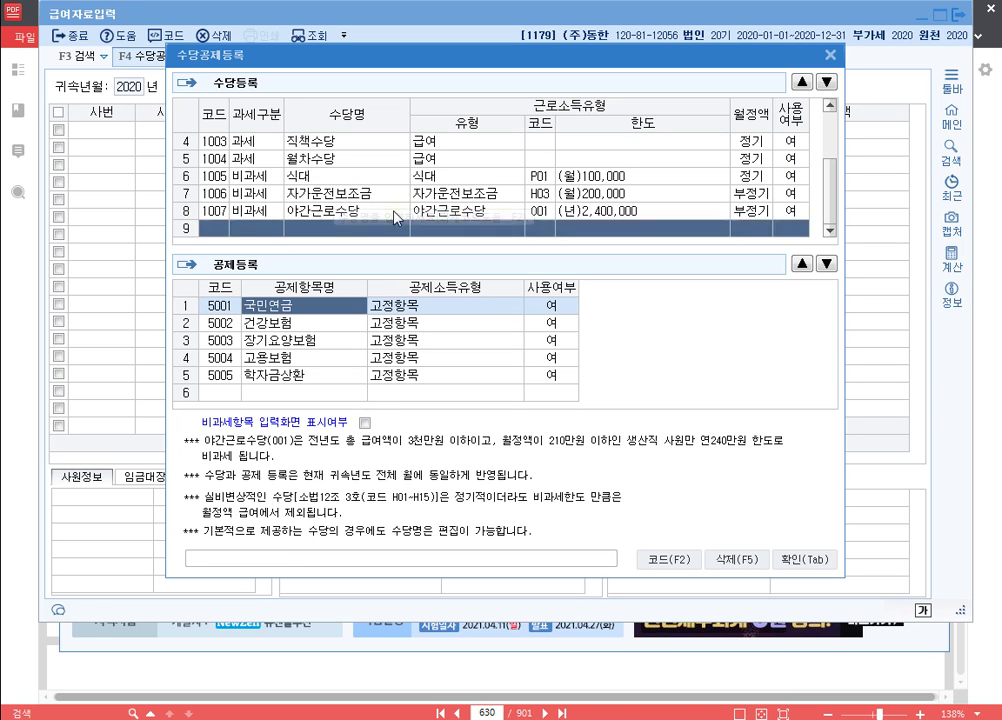
left_click(365, 211)
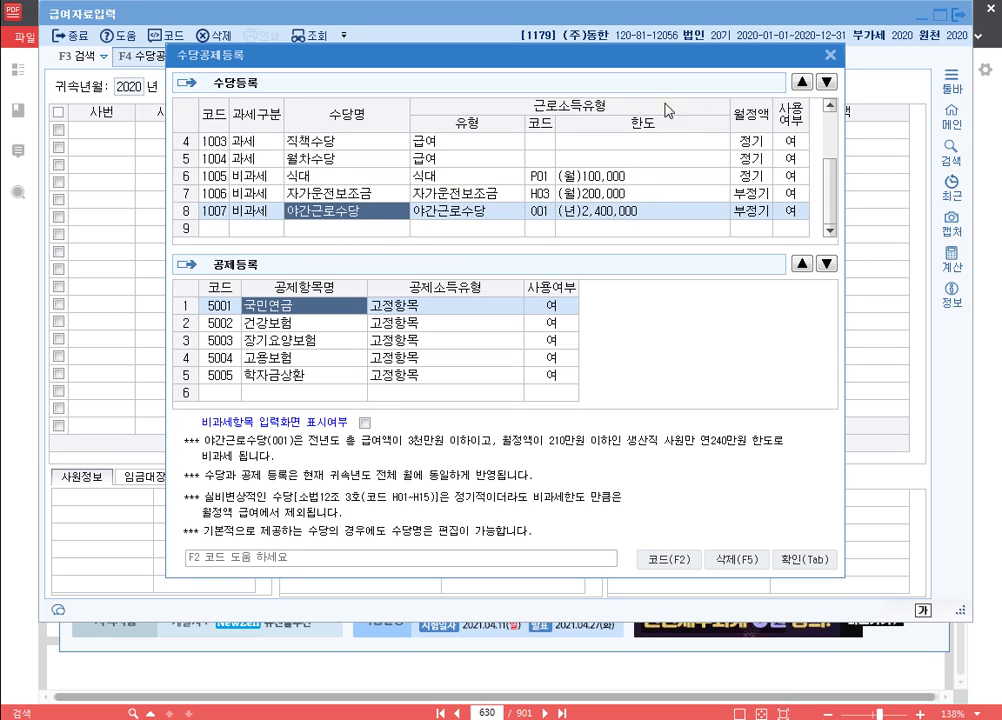
left_click(801, 83)
left_click(801, 83)
left_click(801, 83)
left_click(801, 83)
left_click(801, 83)
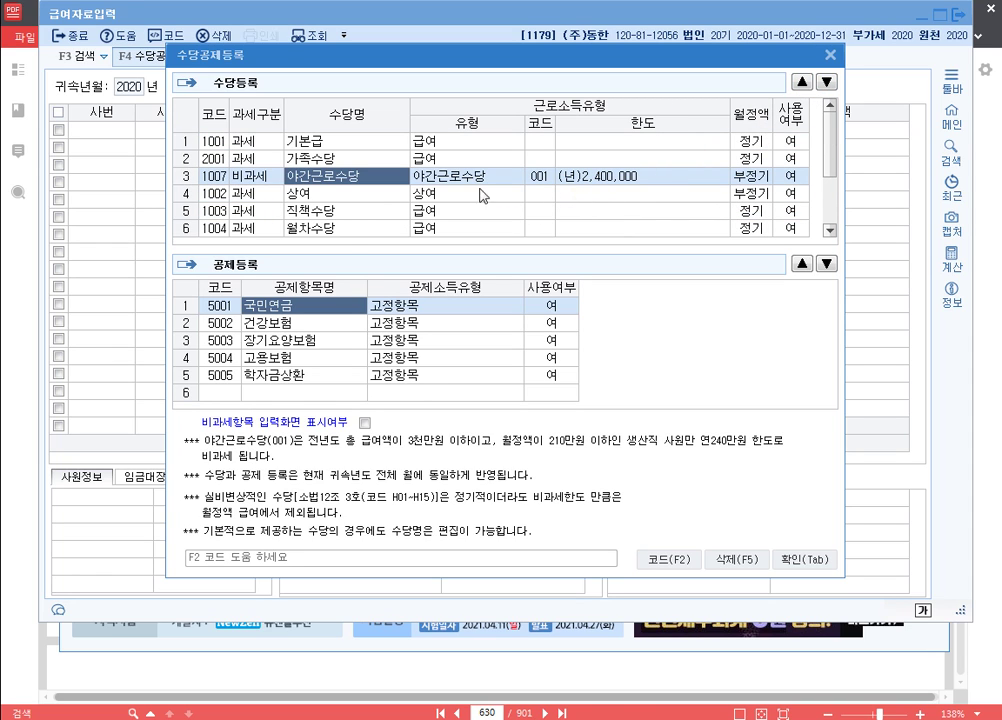
Move the 월차수당 row up to sit directly below 야간근로수당.
left_click(343, 229)
left_click(801, 83)
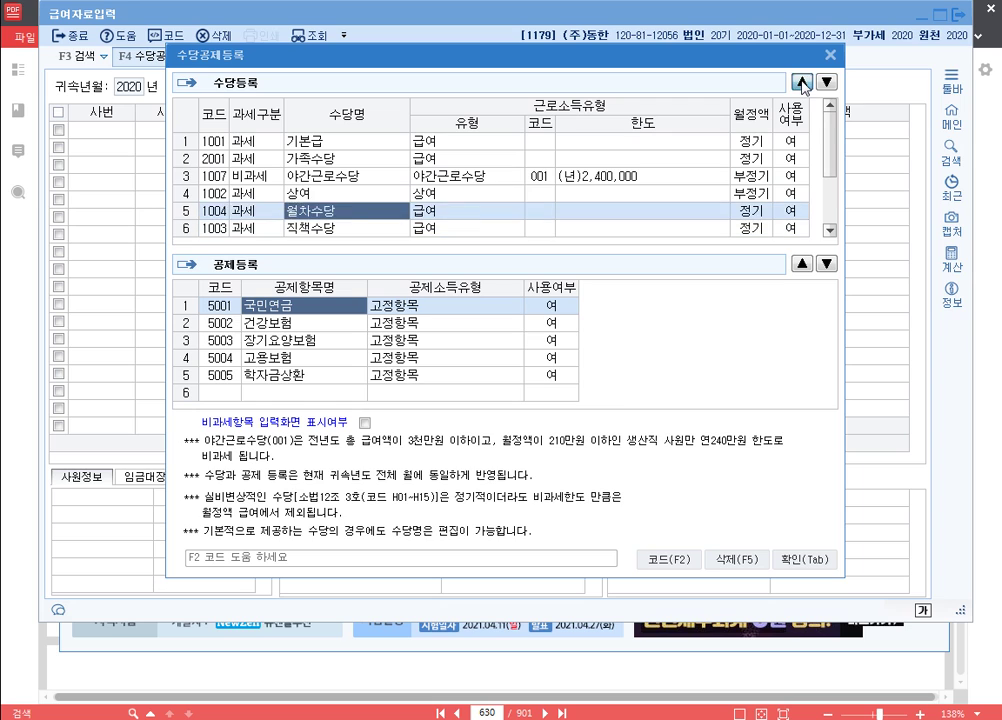
left_click(801, 83)
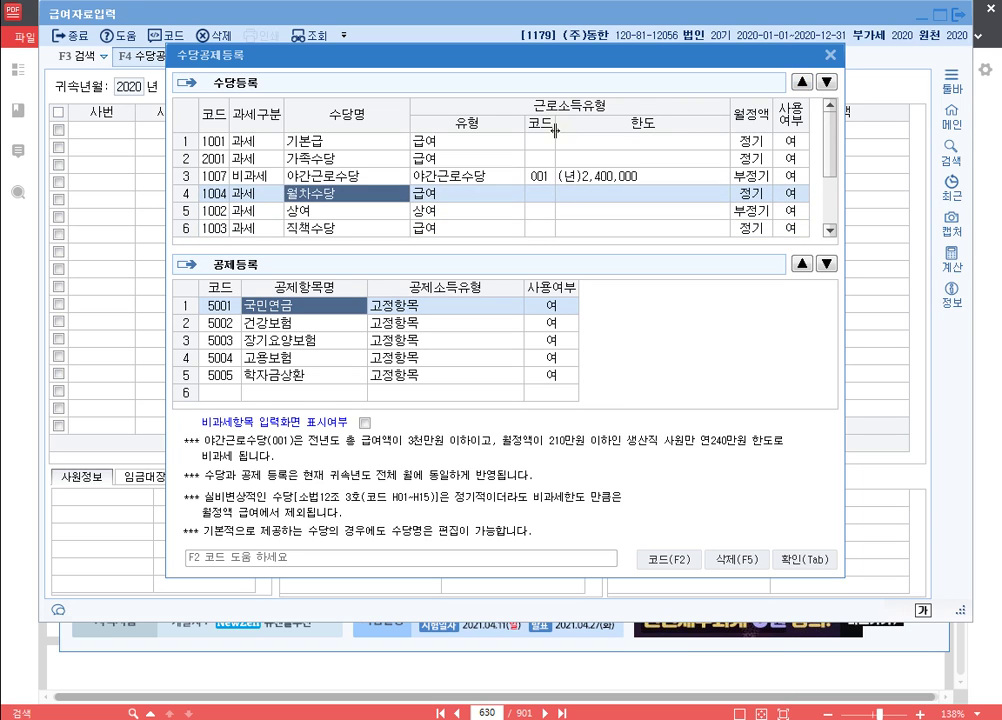
Move 식대 and 자가운전보조금 up so they follow 월차수당, ahead of 상여 and 직책수당.
scroll(414, 107, "down", 1)
left_click(374, 194)
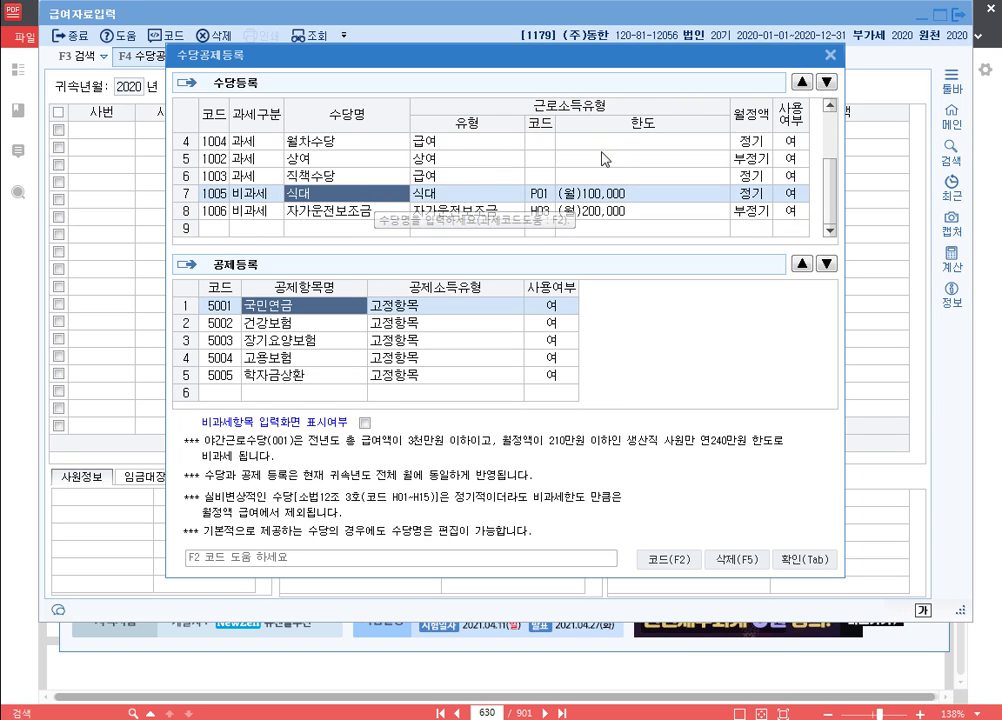
left_click(805, 82)
left_click(805, 82)
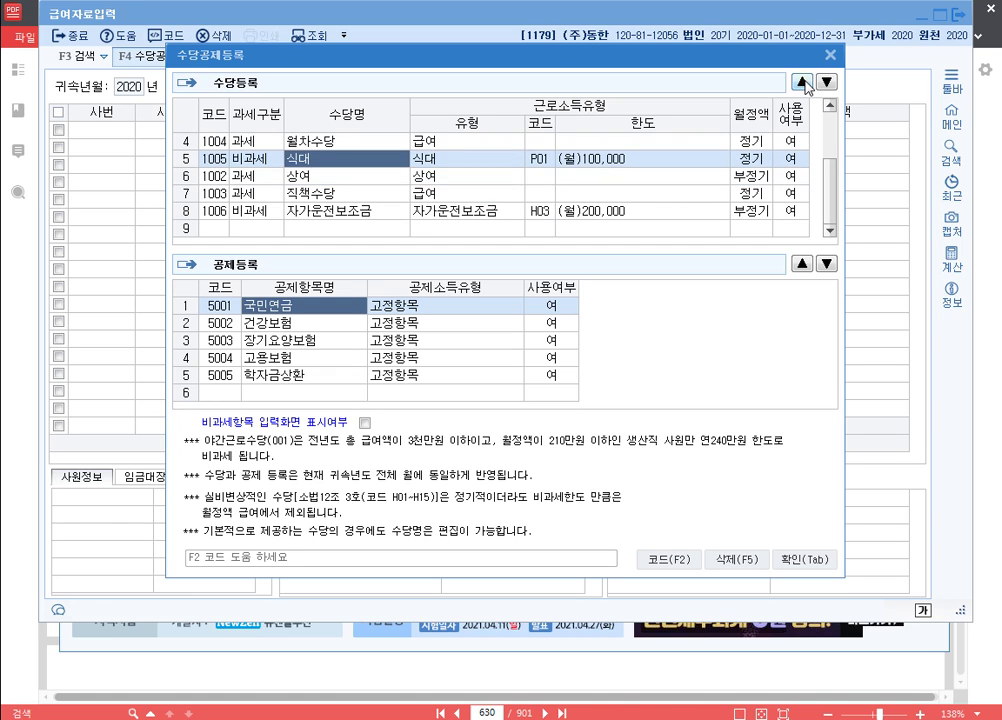
left_click(380, 211)
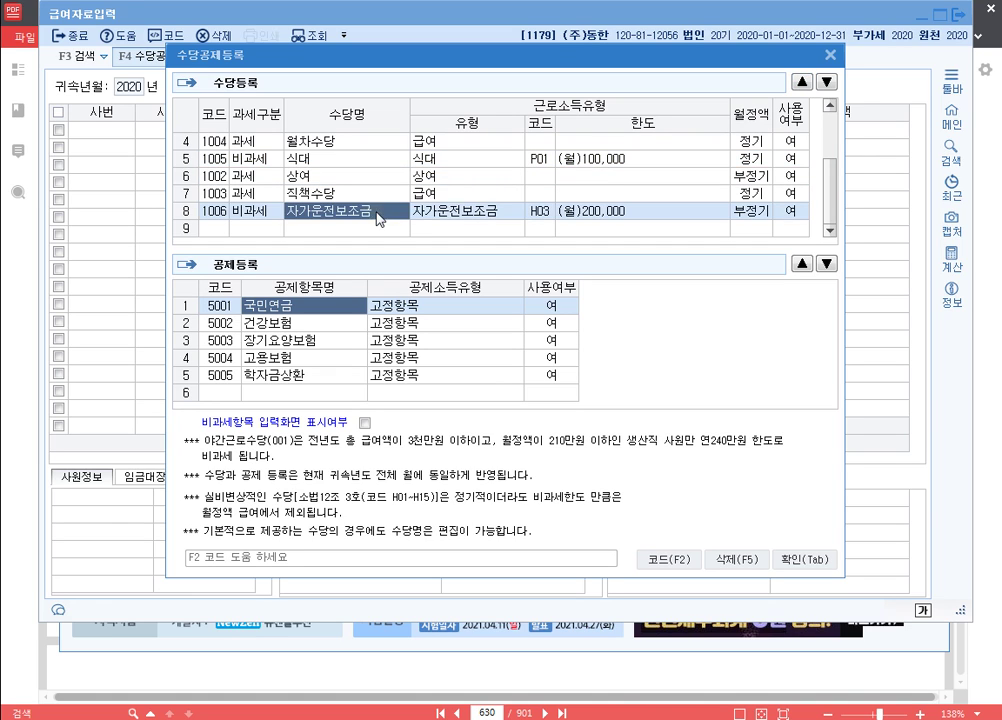
left_click(805, 83)
left_click(805, 82)
Set 사용여부 to 부 for 상여 and 직책수당, and confirm the allowance registration.
left_click(790, 193)
left_click(790, 193)
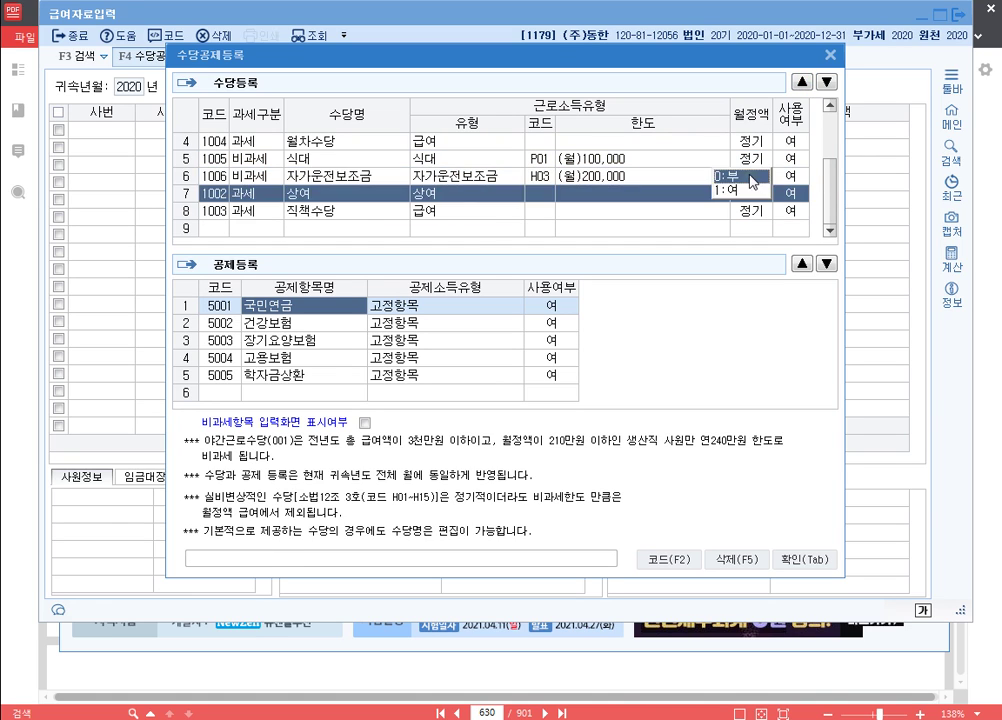
left_click(790, 211)
key("Down")
scroll(478, 183, "up", 1)
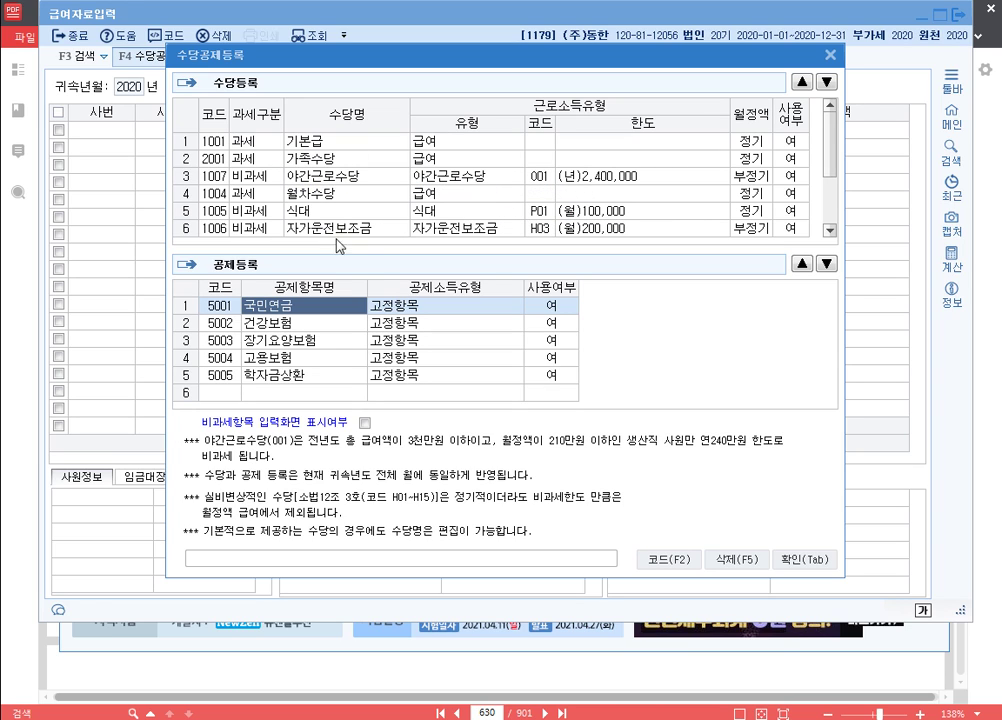
left_click(808, 561)
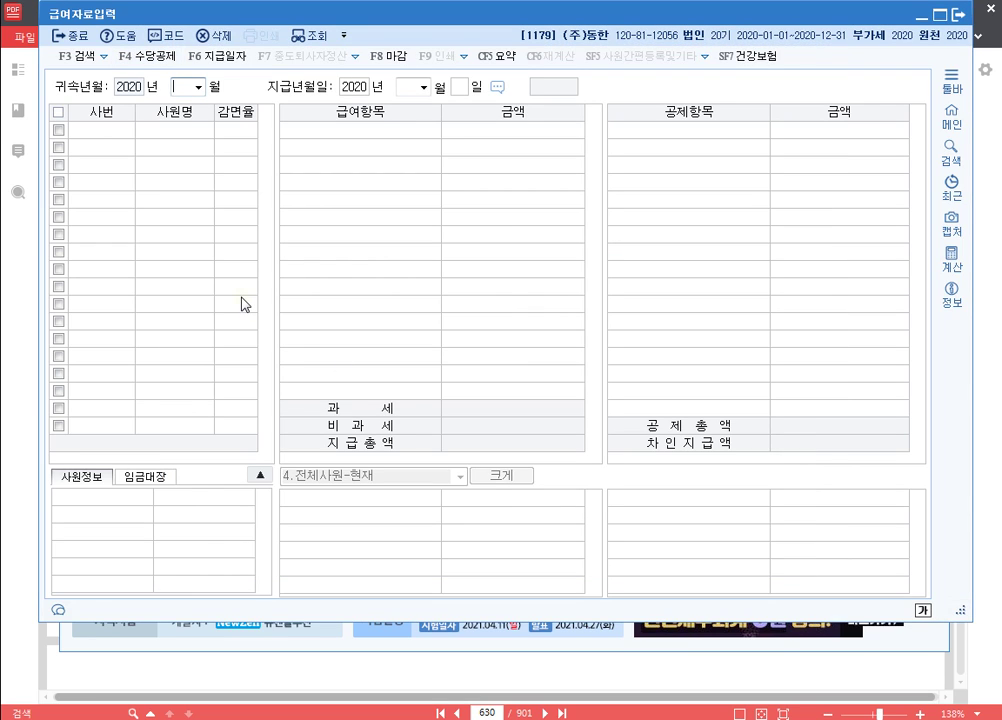
Set the payroll 귀속년월 to January 2020 and return to the main menu.
type("1")
key("Return")
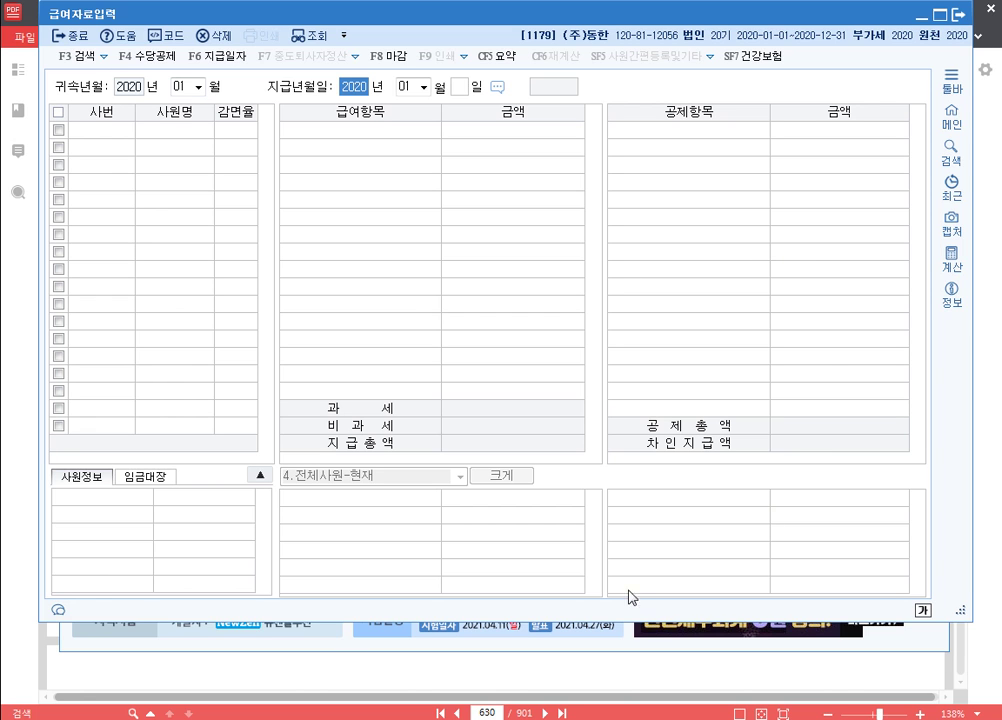
key("Escape")
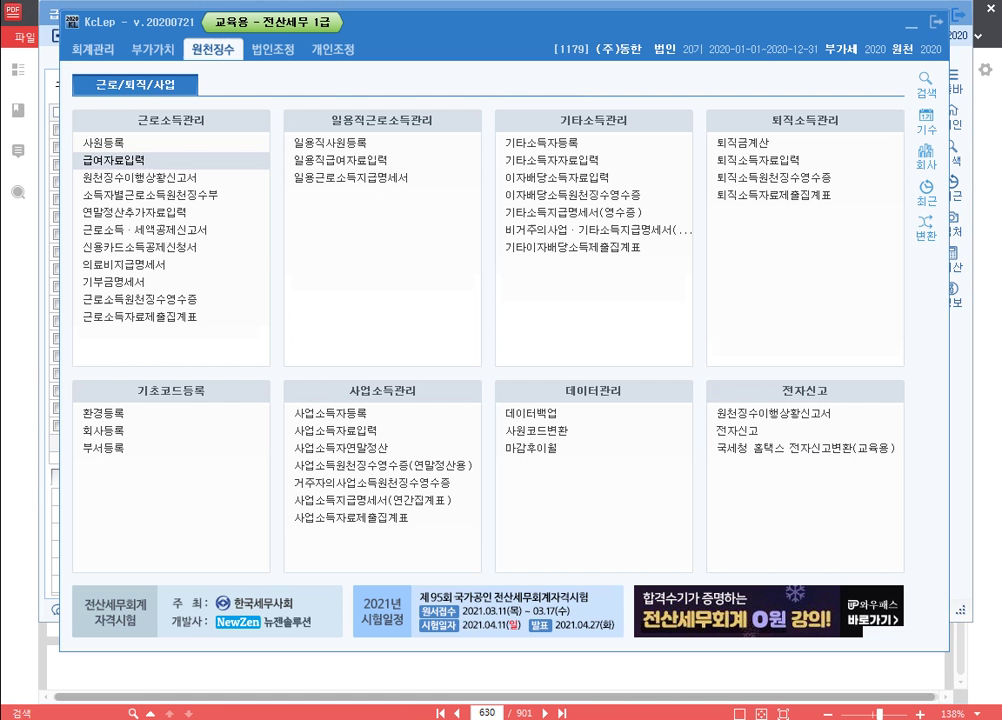
Open 사원등록 and check the employee's basic details and the spouse's entry in 부양가족명세, then close it.
left_click(180, 144)
left_click(457, 98)
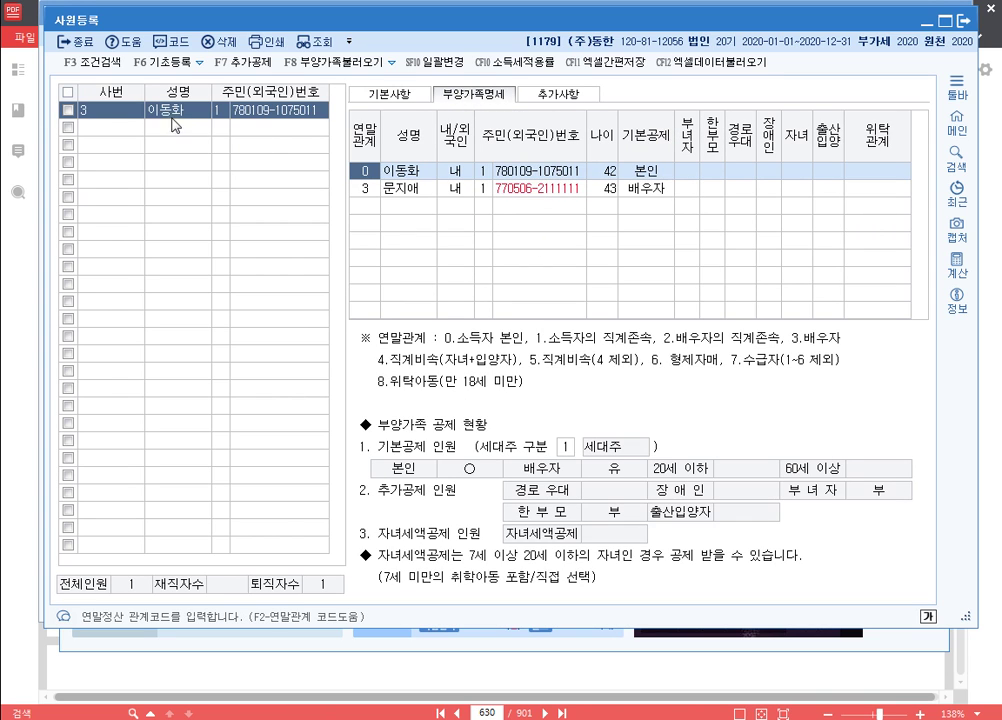
left_click(400, 95)
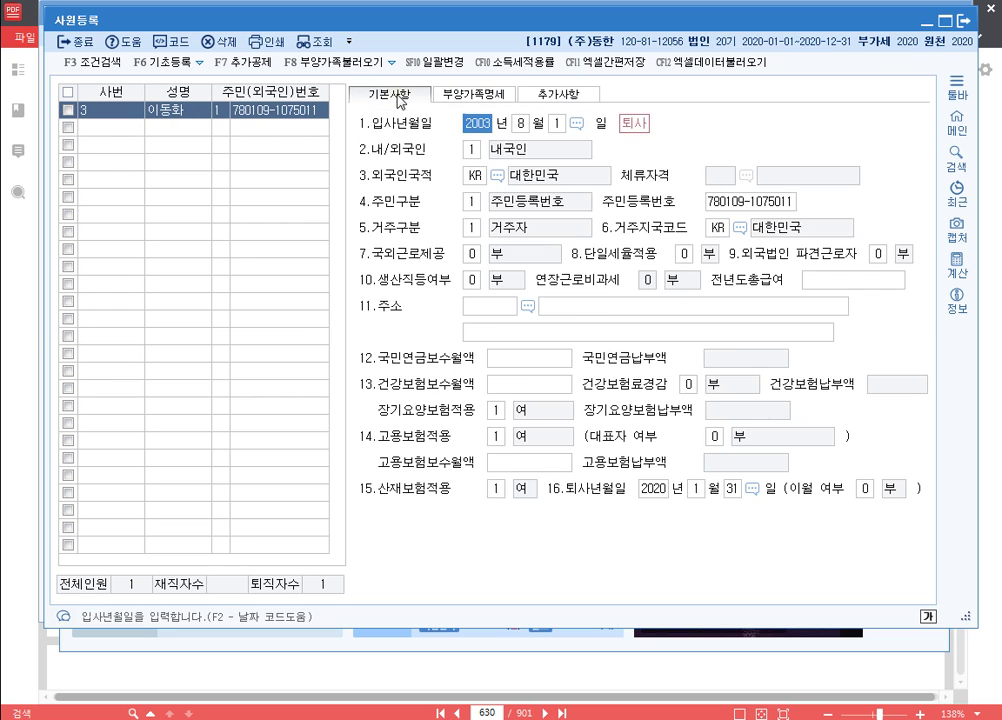
left_click(490, 95)
left_click(557, 193)
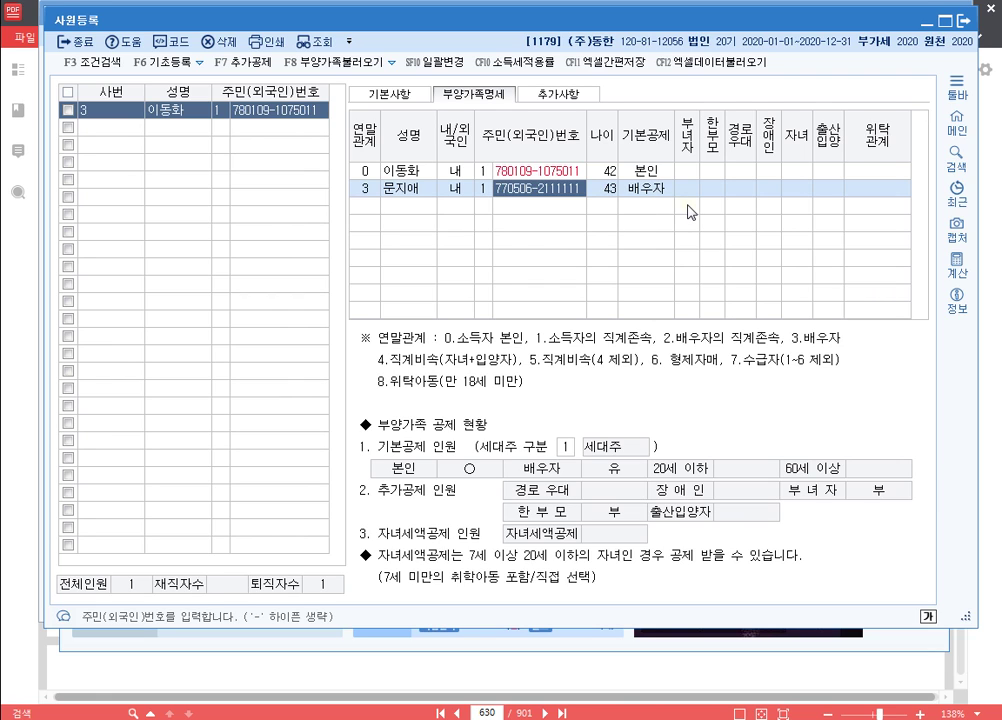
left_click(958, 20)
Return to 급여자료입력 and set the payment date to 2020-01-31 to load the employee's payroll.
left_click(113, 159)
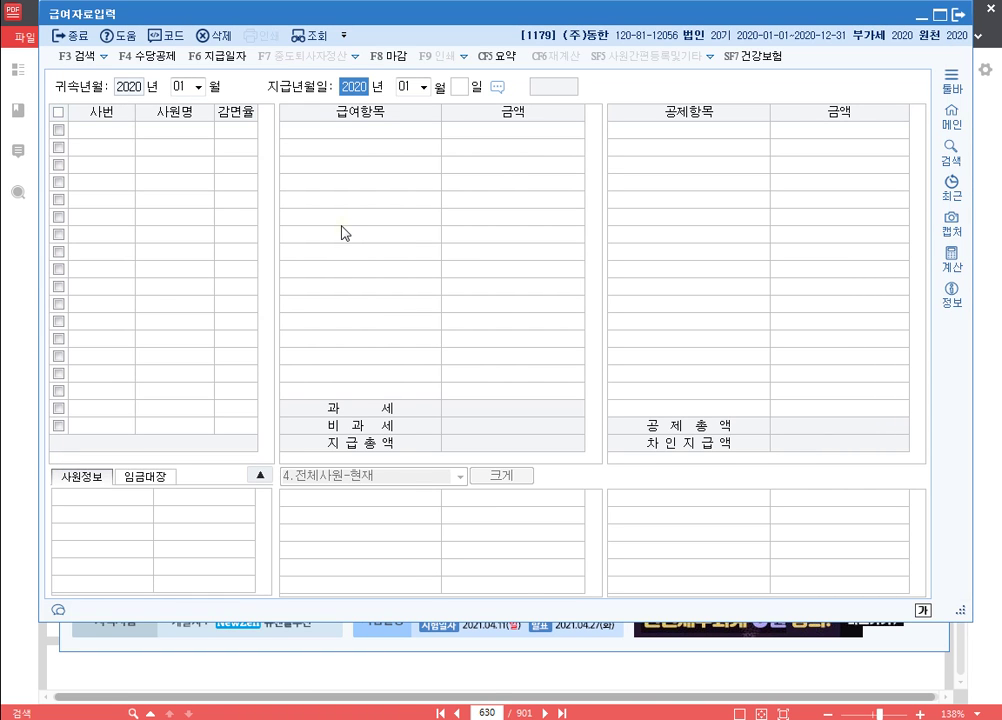
key("Return")
key("Return")
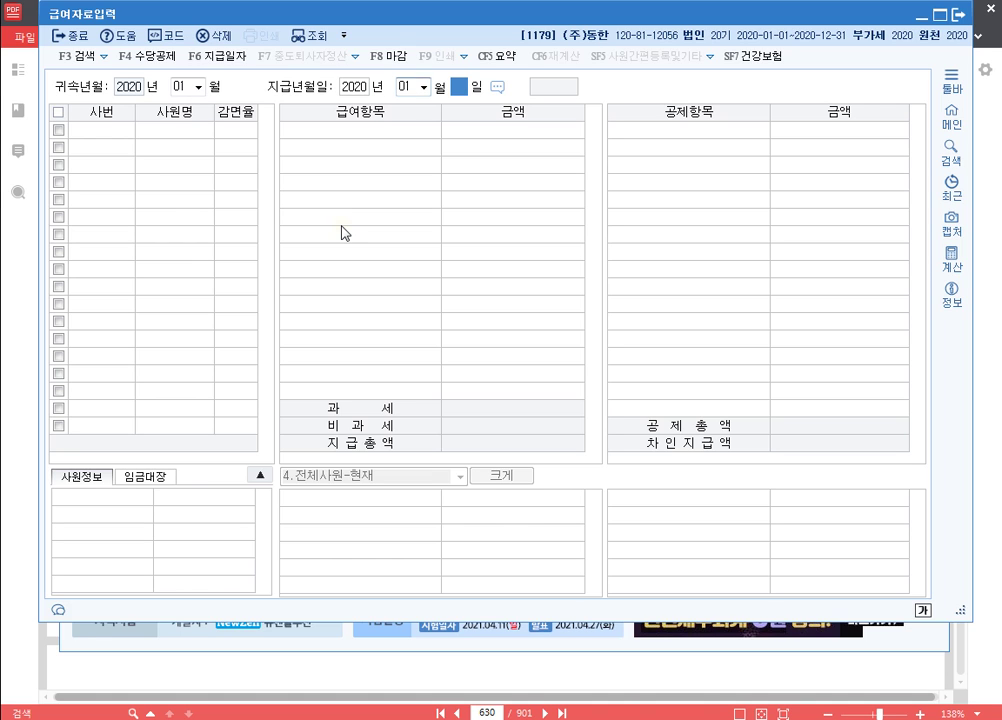
type("31")
key("Return")
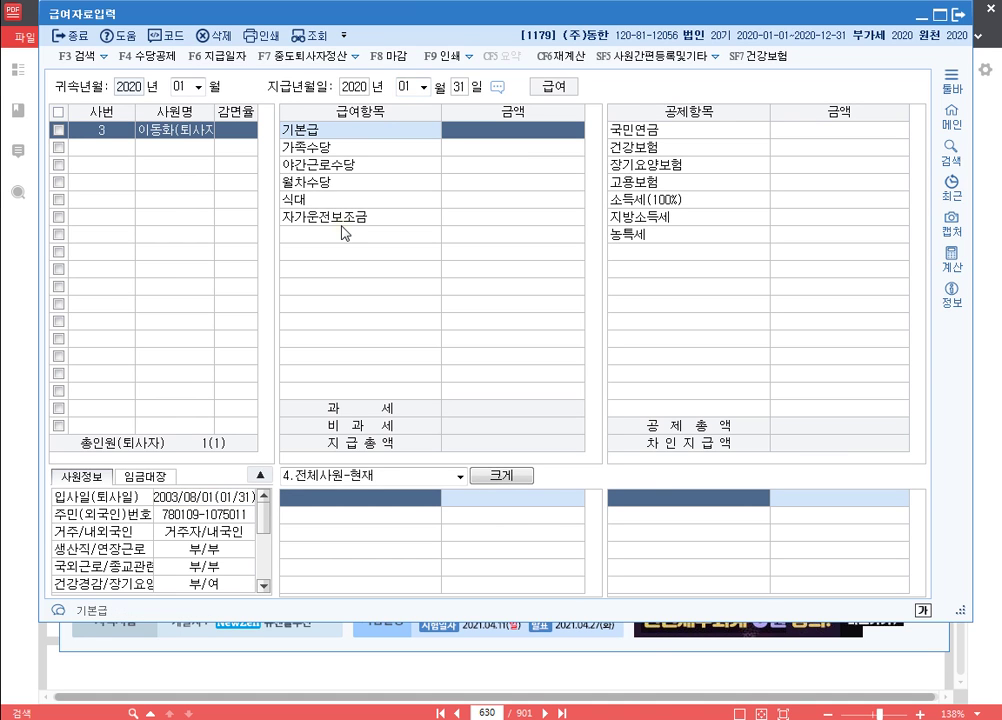
Enter the employee's January pay: 기본급 4,000,000, 가족수당 500,000 and 야간근로수당 400,000.
type("4000000")
key("Return")
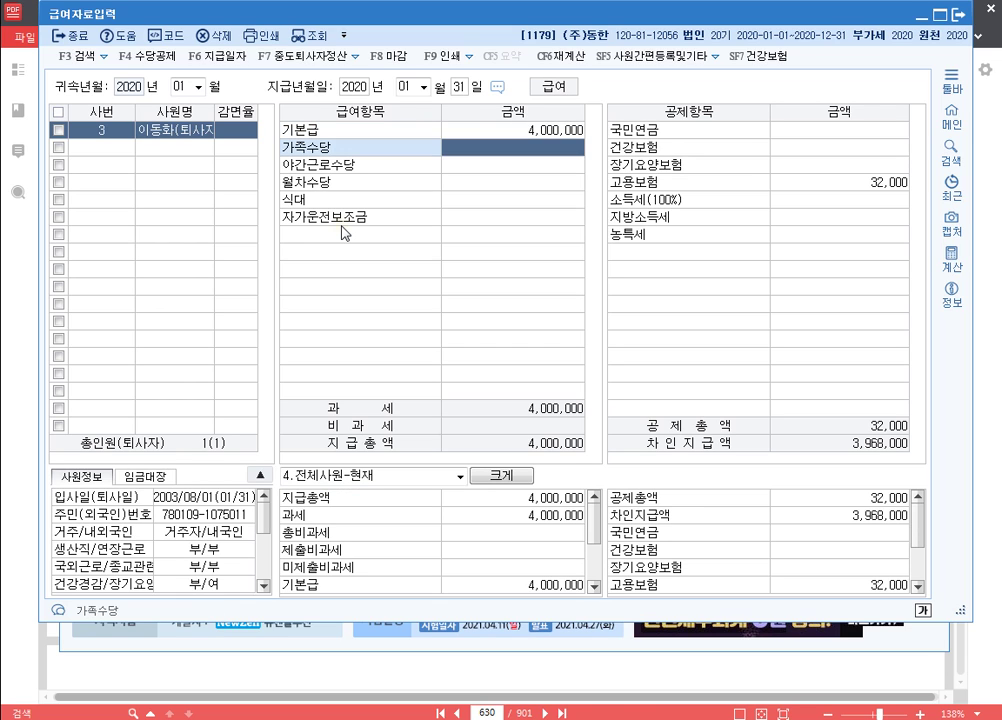
type("500,000")
key("Return")
type("400,000")
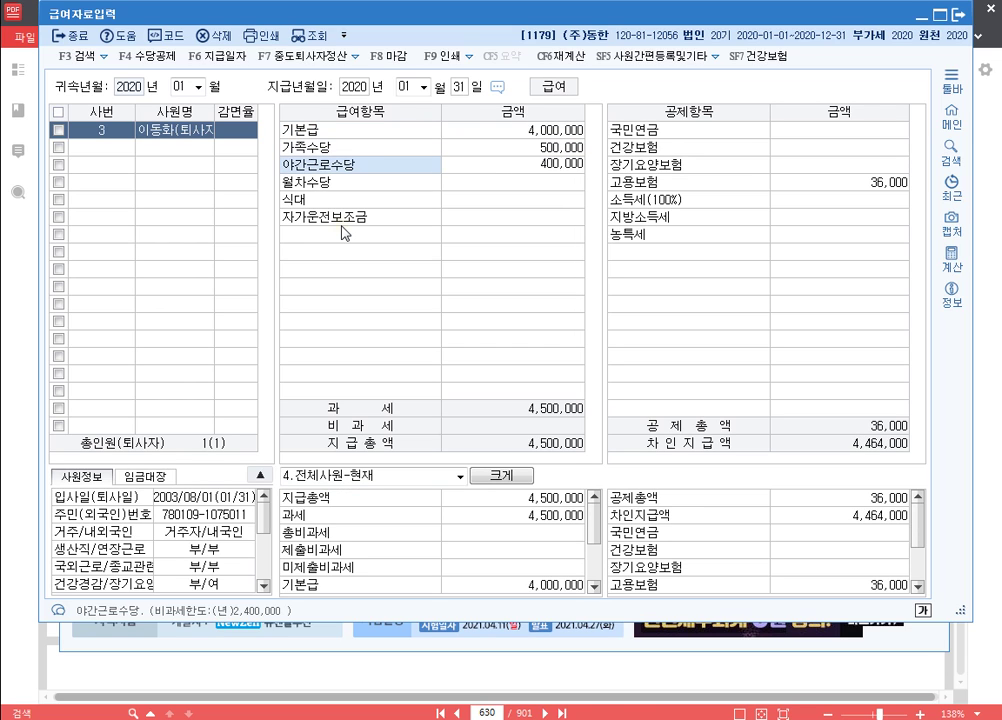
key("Return")
Enter the remaining pay items: 월차수당 120,000, 식대 200,000 and 자가운전보조금 300,000.
type("1200000")
key("Return")
type("2000000")
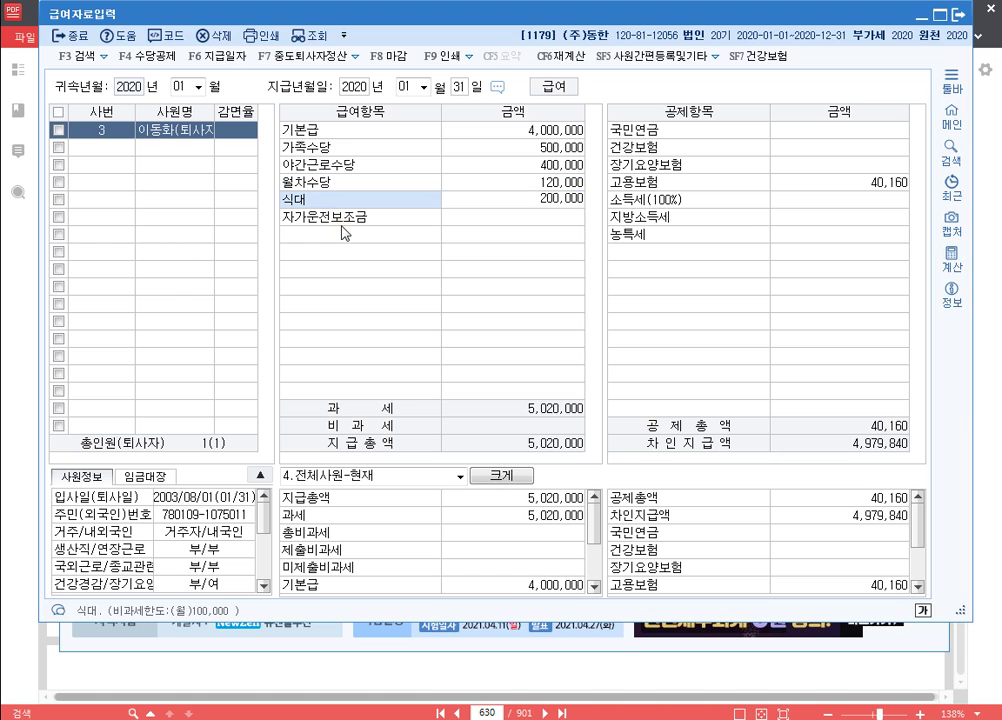
key("Return")
type("3000000")
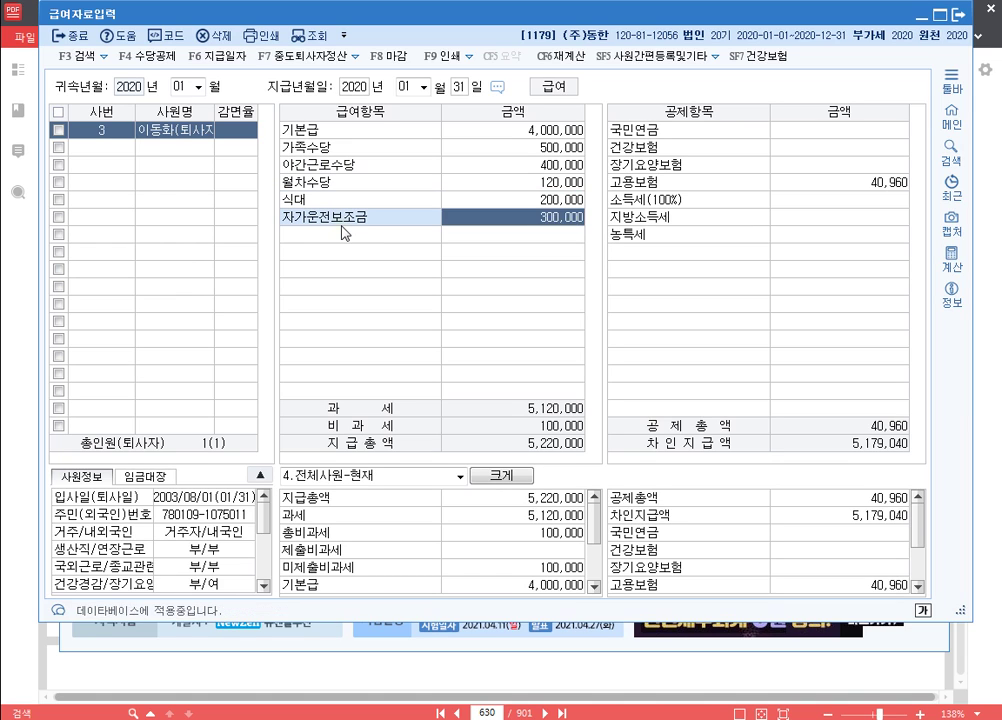
key("Return")
Enter the deductions: 국민연금 200,000, 건강보험 300,000, 장기요양보험 22,140 and 고용보험 33,930.
type("2000000")
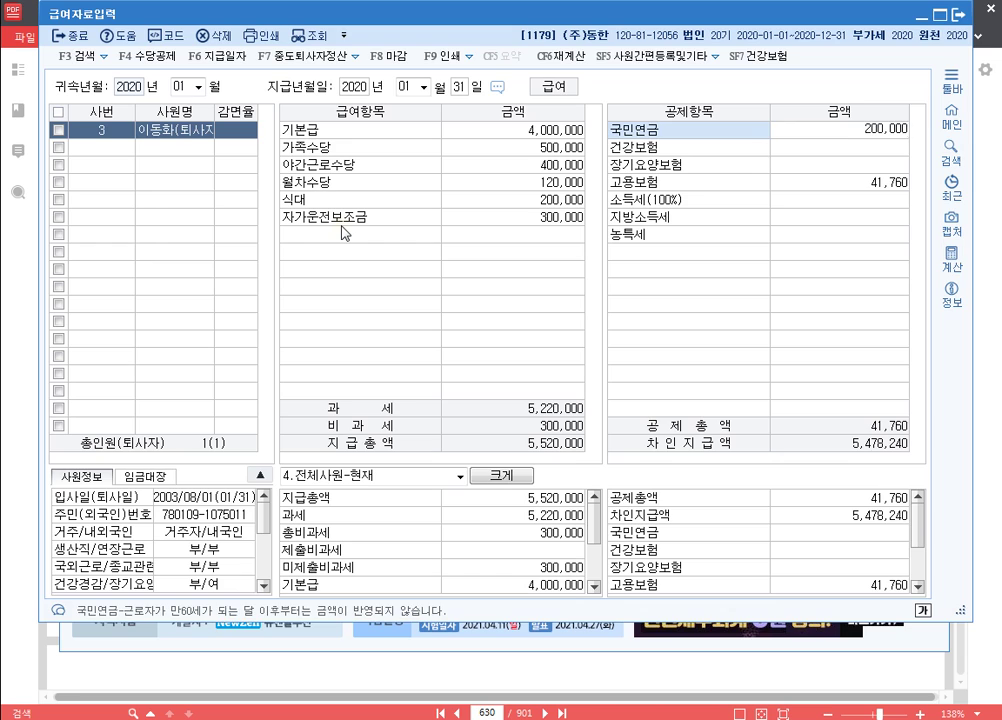
key("Return")
type("3")
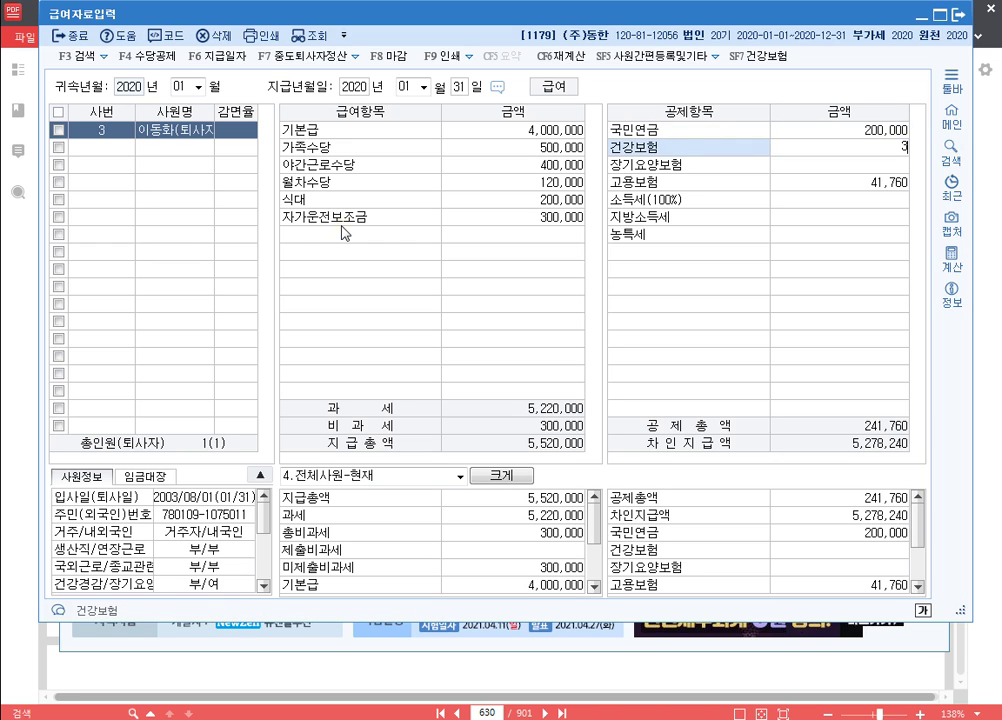
type("00,000")
key("Return")
type("2")
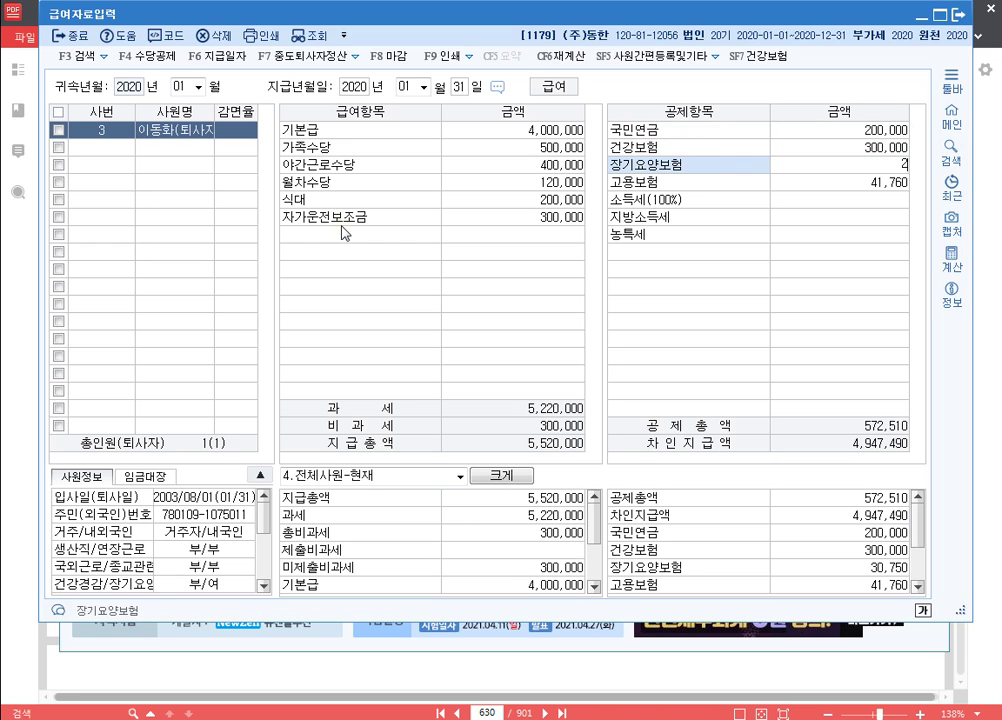
type("2,140")
key("Return")
type("33")
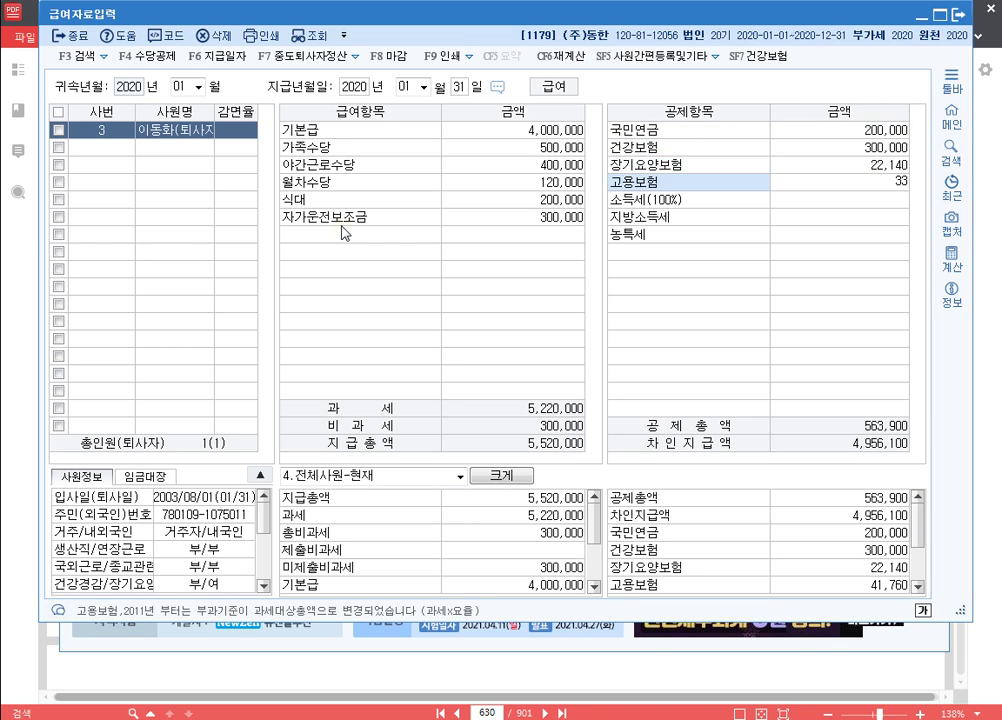
key("Return")
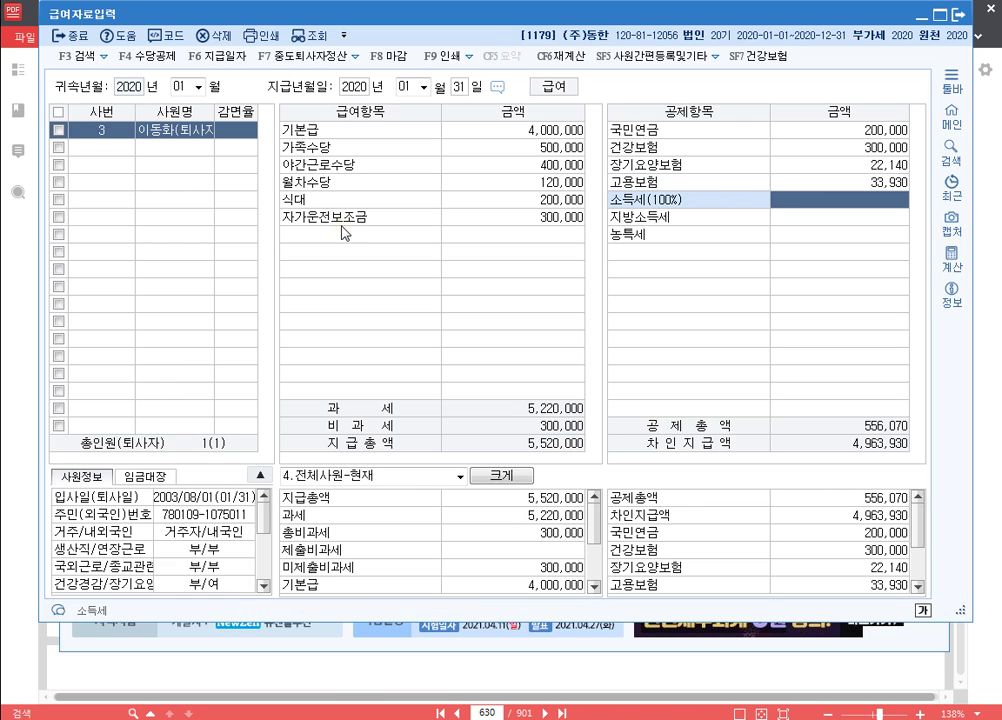
Run 중도퇴사자정산 for the employee, apply the settlement to the payroll, and close 급여자료입력.
key("F7")
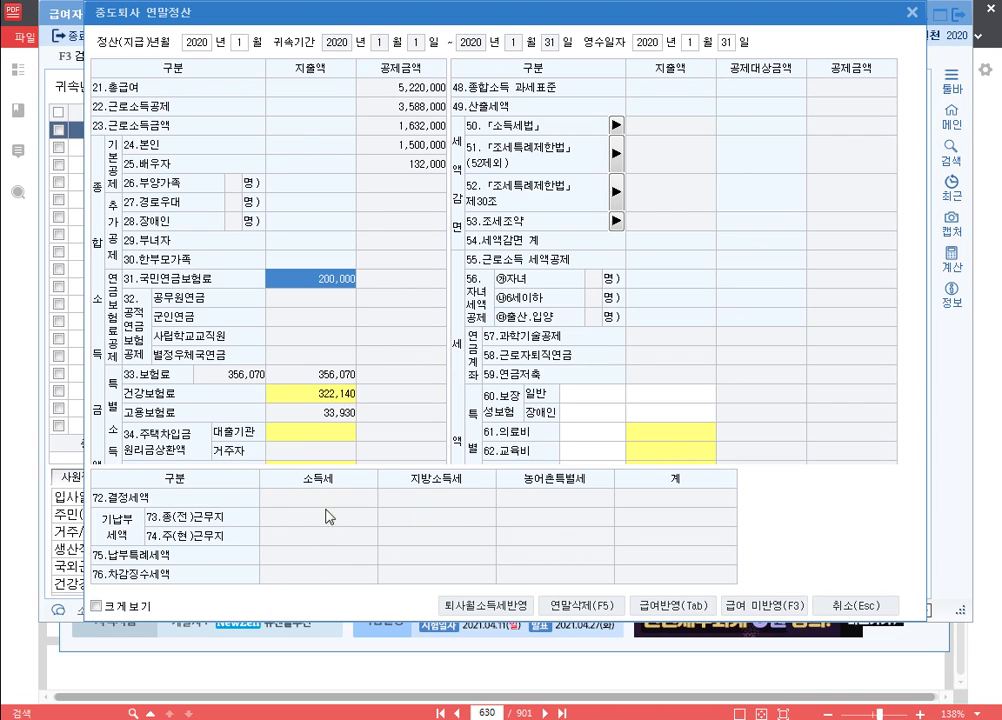
left_click(672, 605)
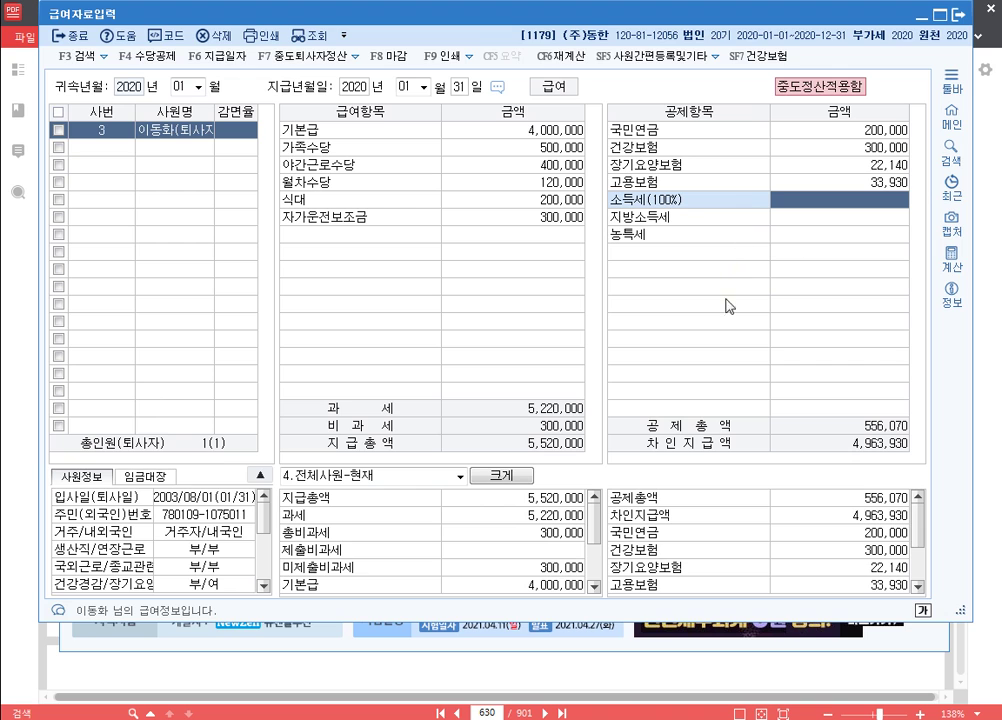
left_click(958, 16)
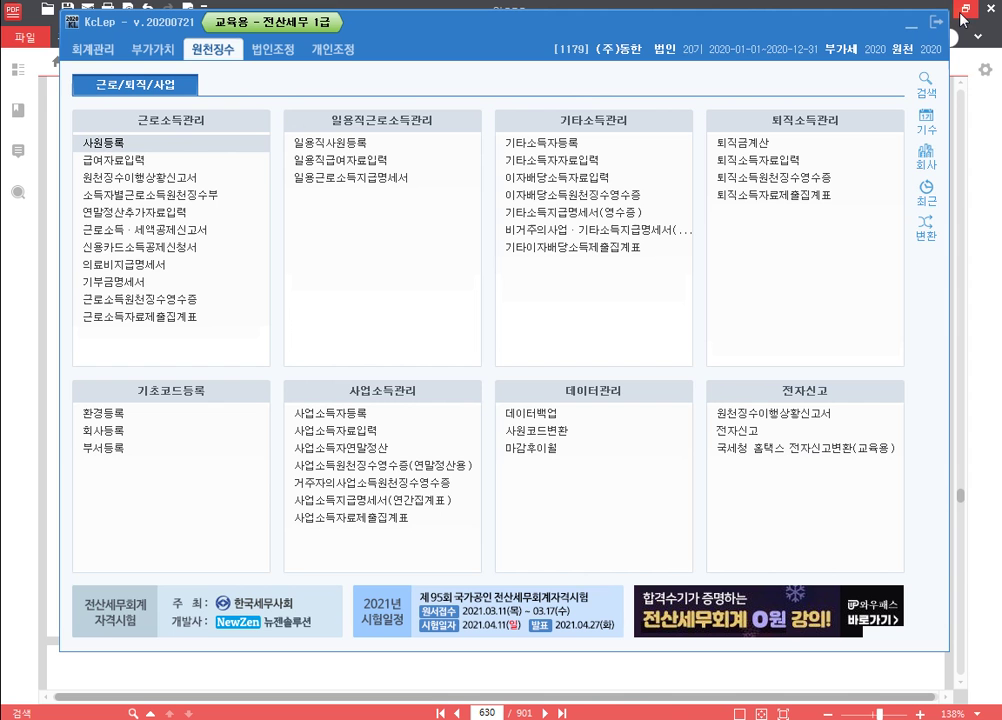
Open 퇴직소득자료입력 and set 지급년월 to January 2020 and 소득자구분 to 1.근로.
left_click(806, 167)
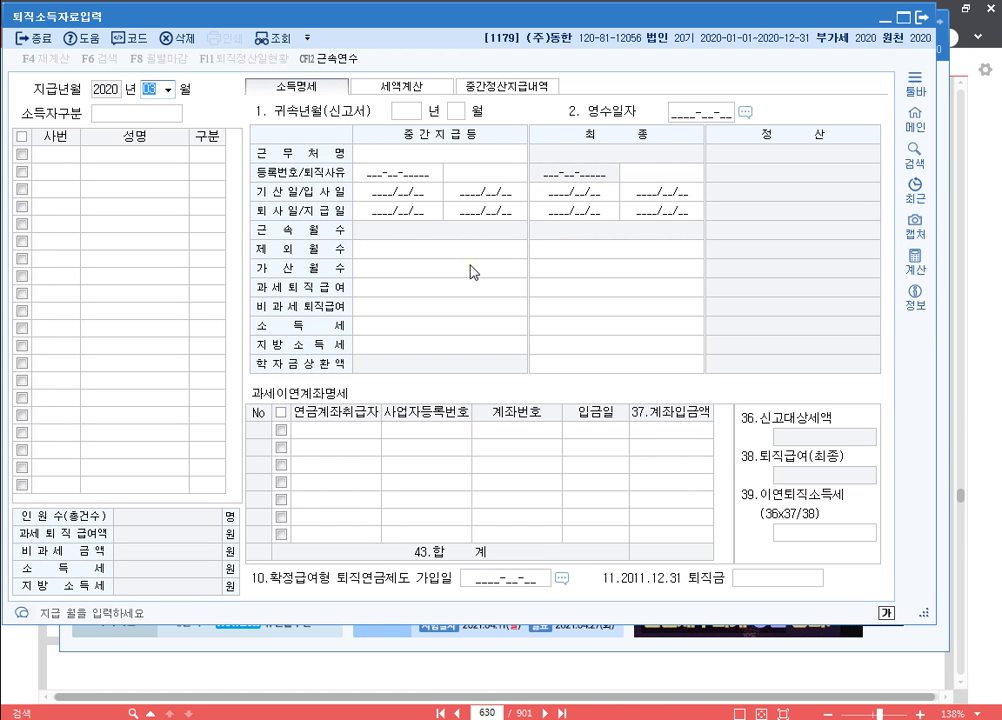
type("1")
key("Return")
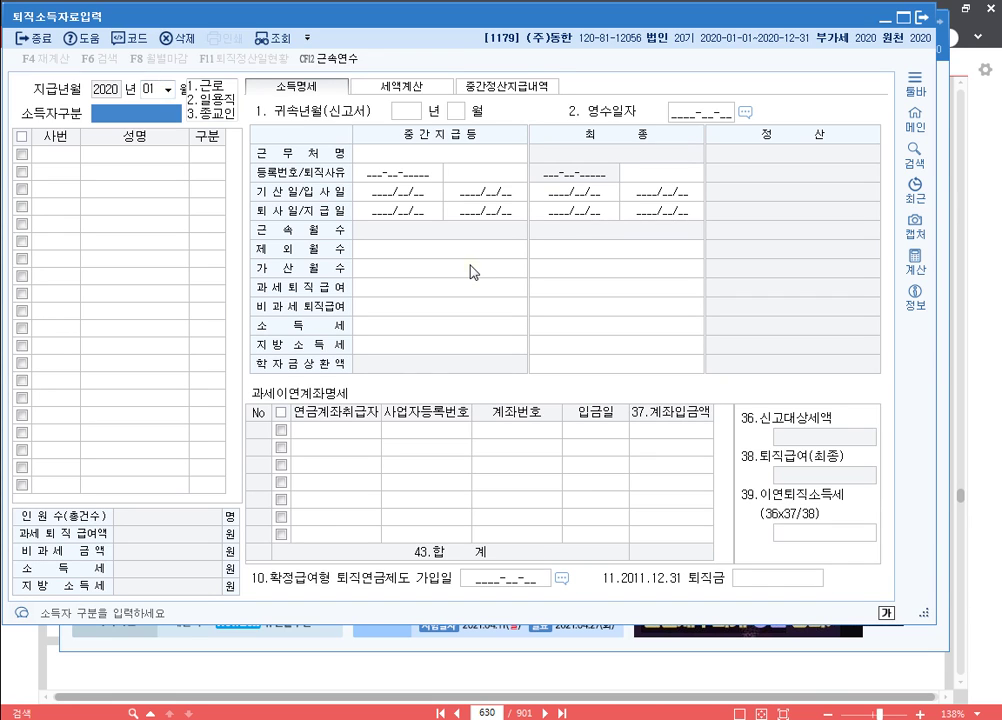
type("1")
key("Return")
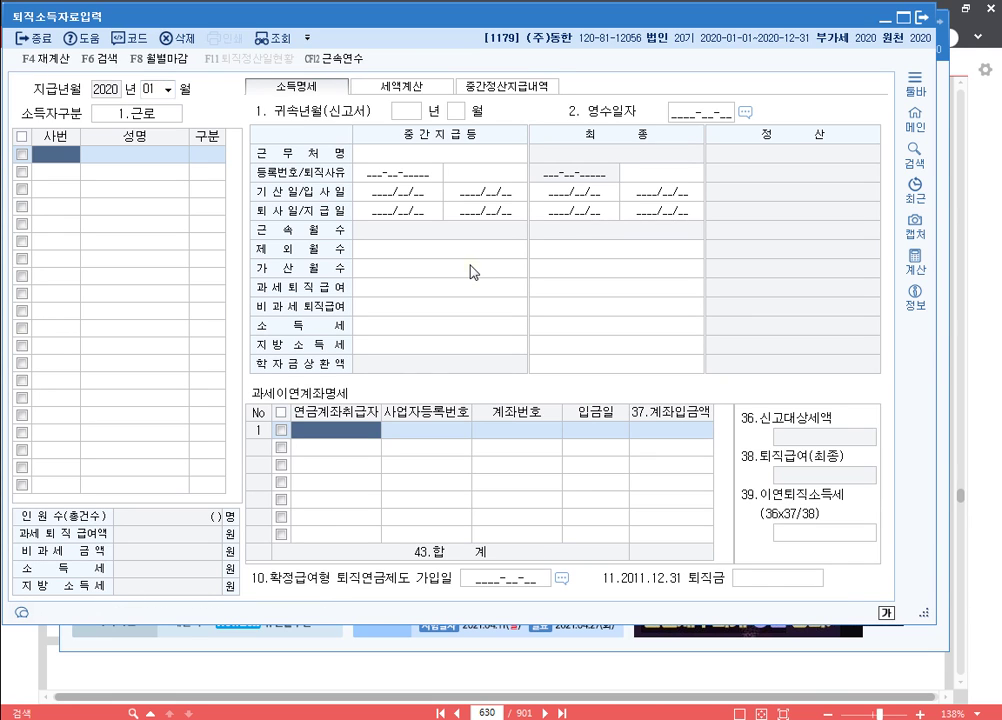
Add the employee with 사번 3 to the retirement income list with 구분 퇴직.
key("F2")
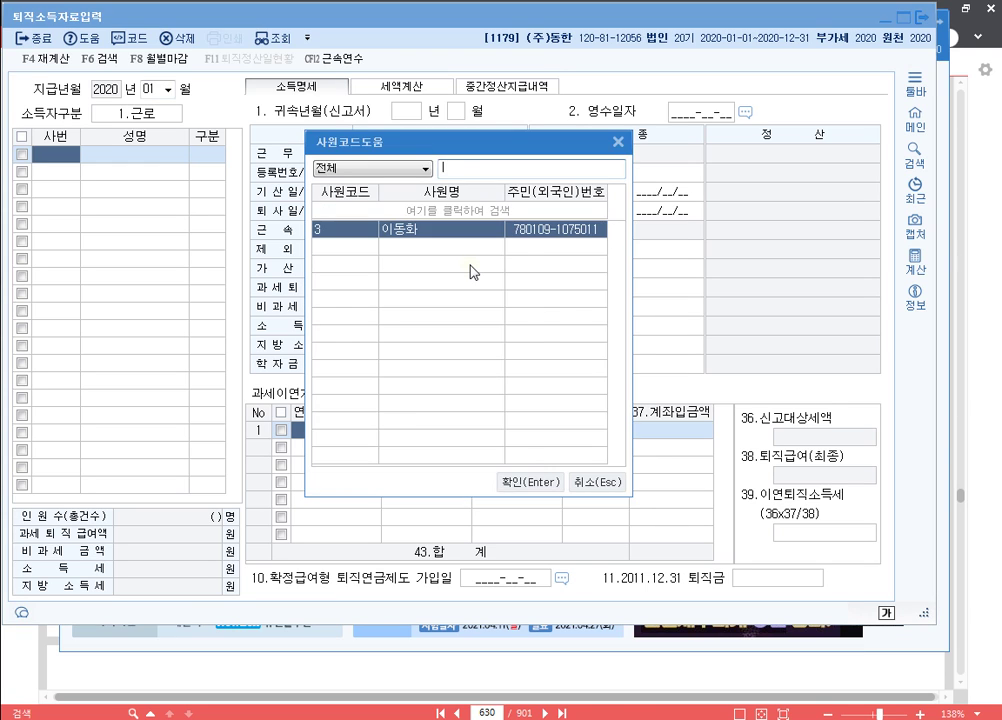
key("Escape")
type("3")
key("Return")
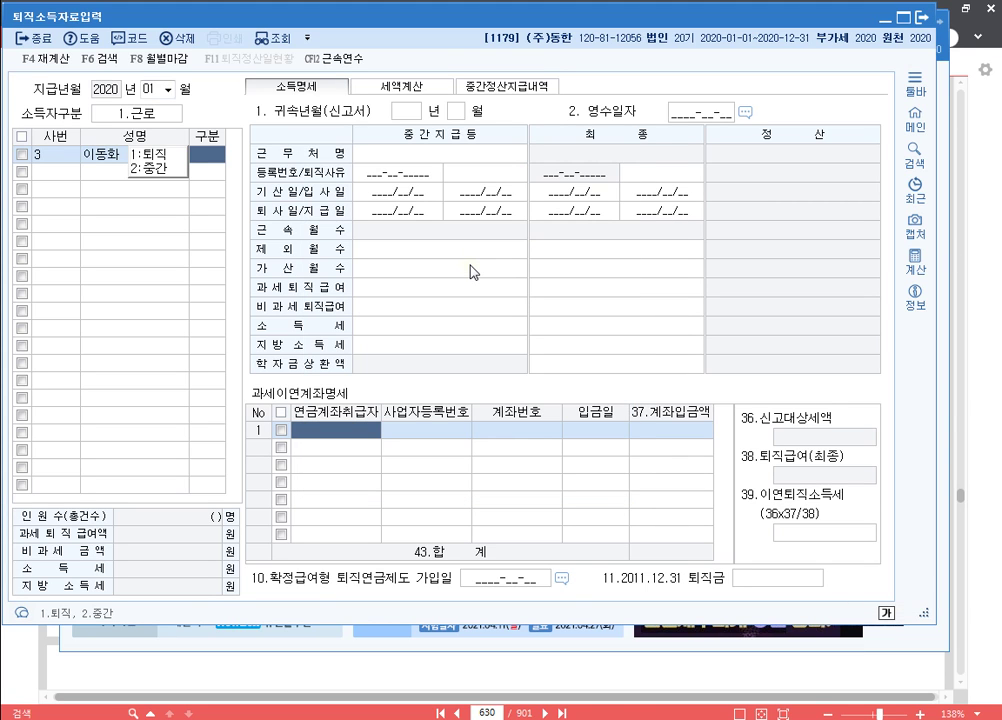
key("Return")
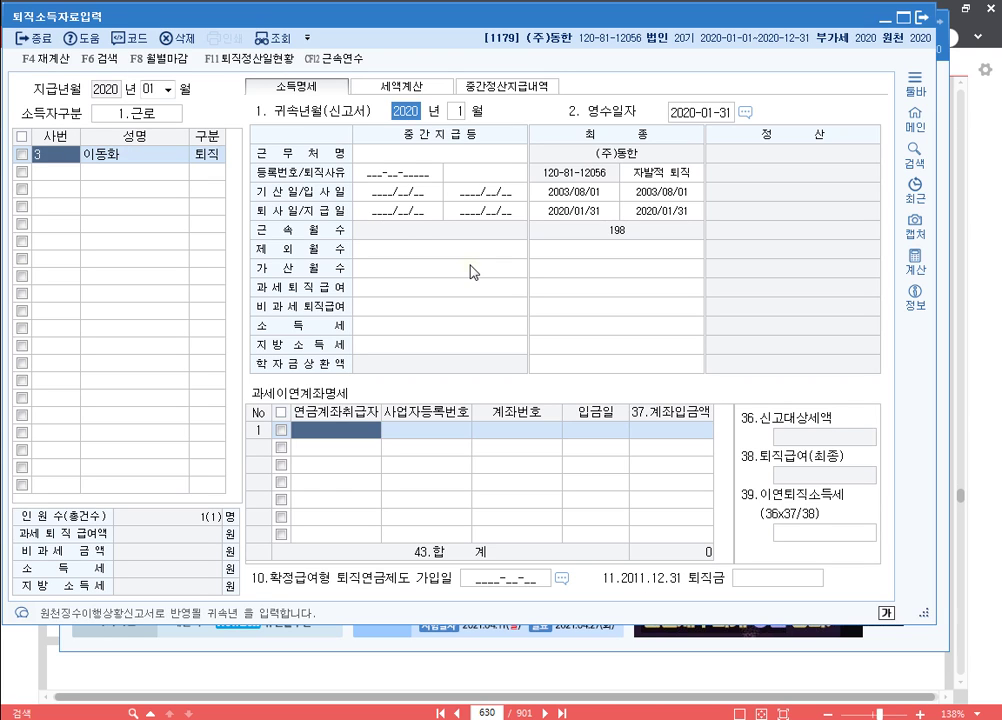
Accept the 귀속년월 and 영수일자, and set the 퇴직사유 in the 최종 column to 임원퇴직.
key("Return")
key("Return")
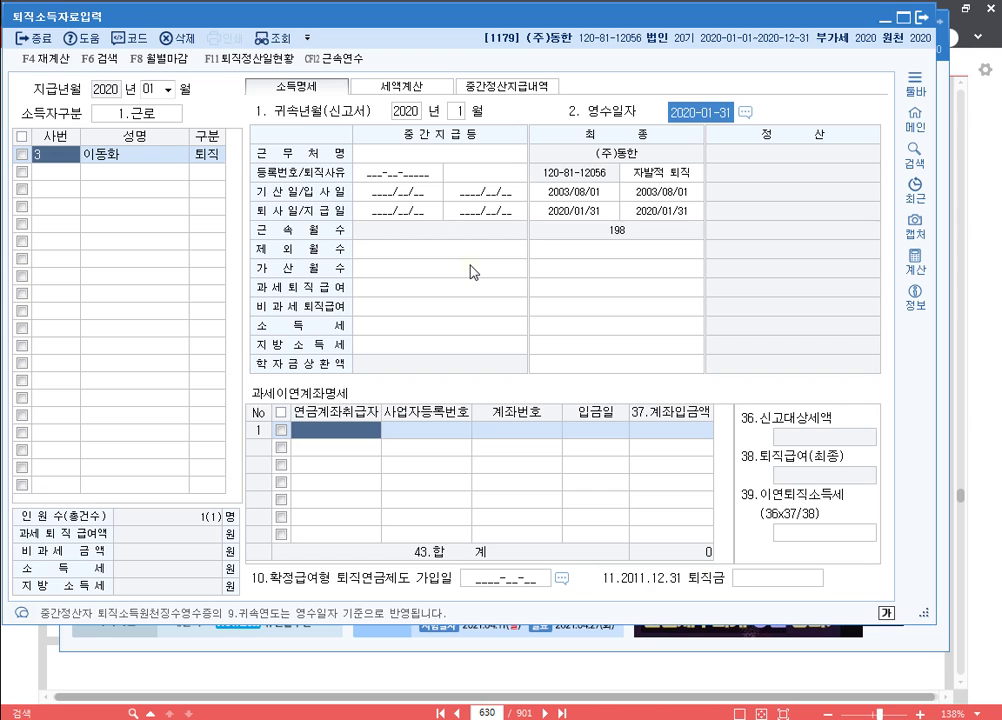
key("Return")
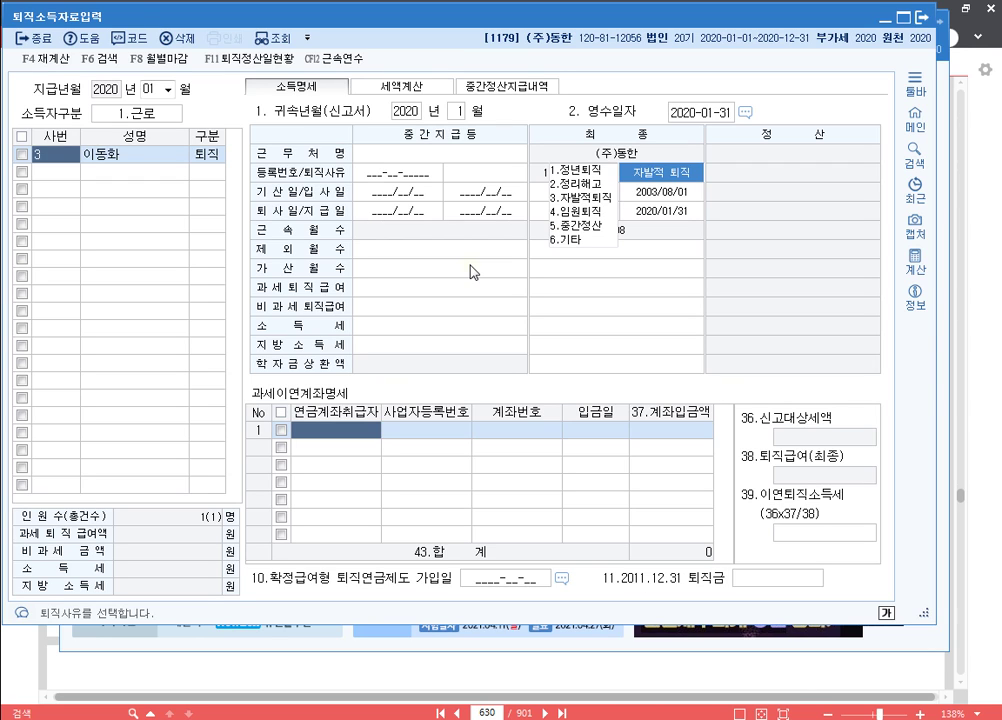
key("4")
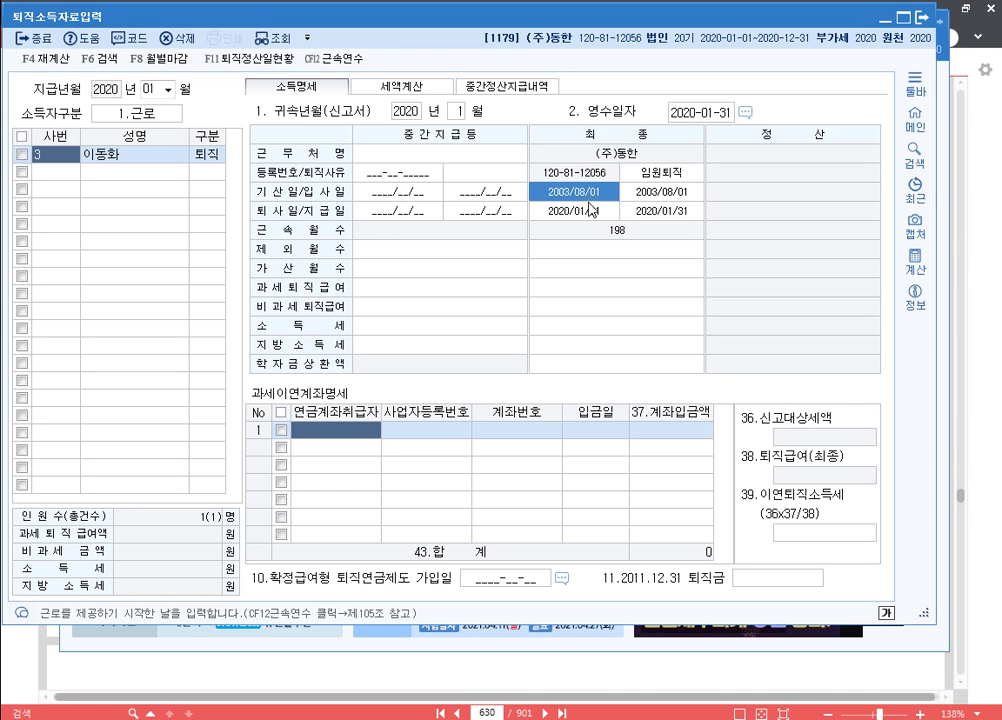
Accept the service and payment dates in the 최종 column, and enter 100,000,000 as 과세퇴직급여.
key("Return")
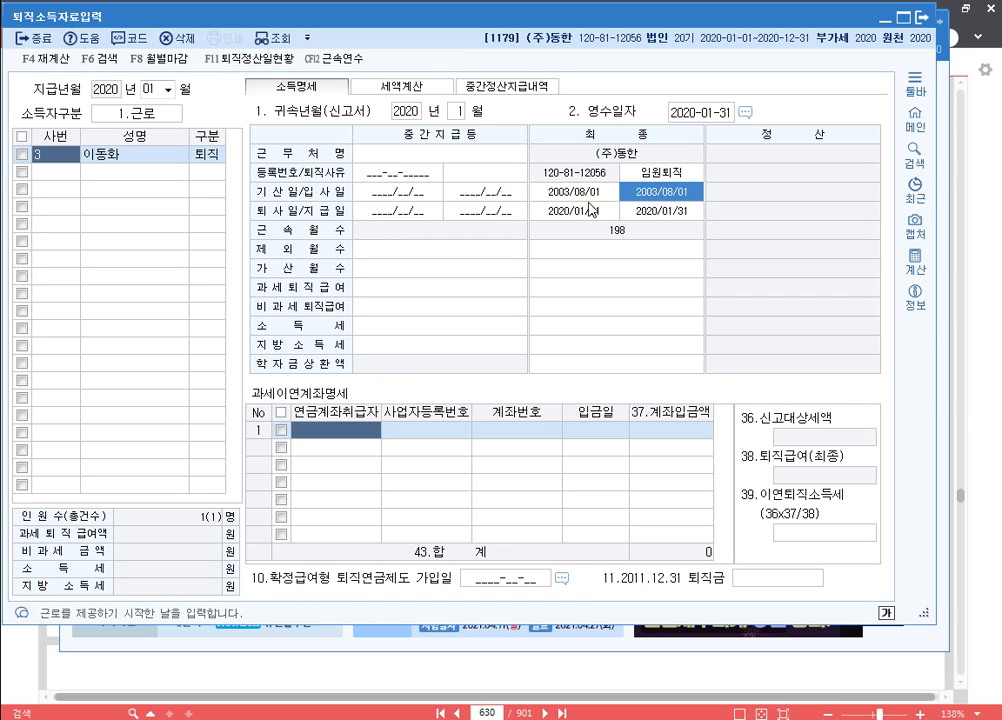
key("Return")
key("Return")
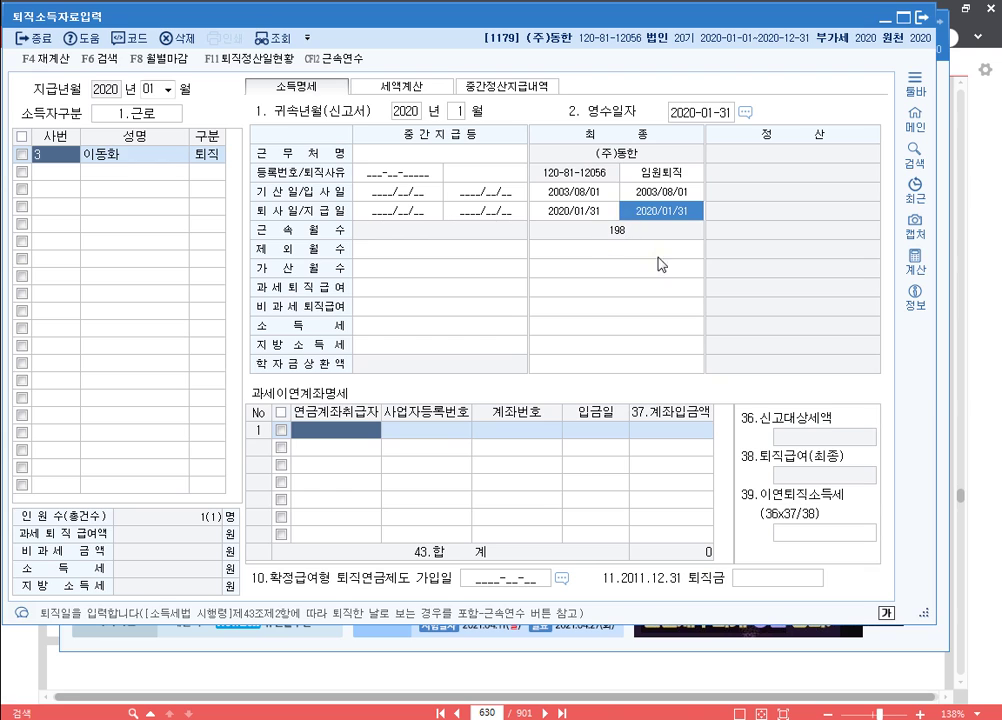
key("Up")
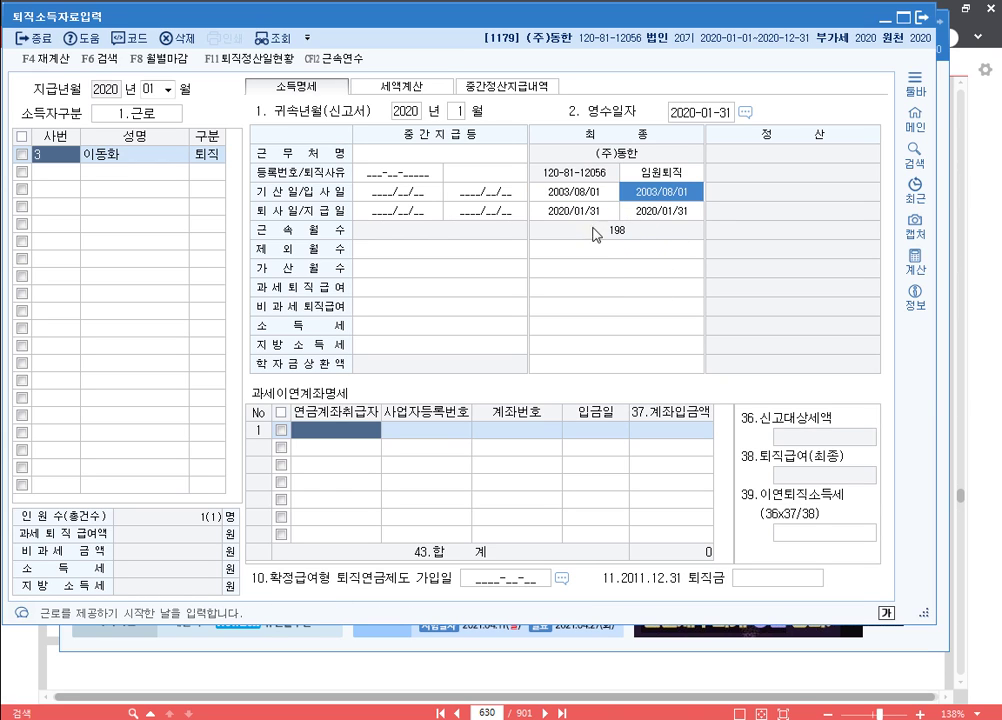
key("Return")
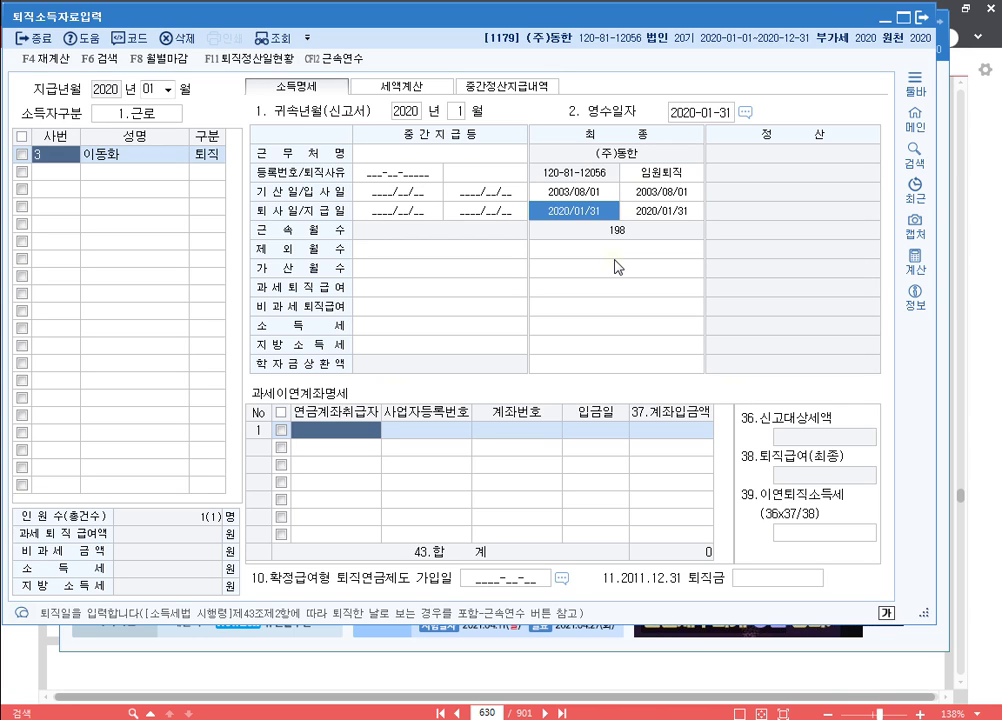
key("Return")
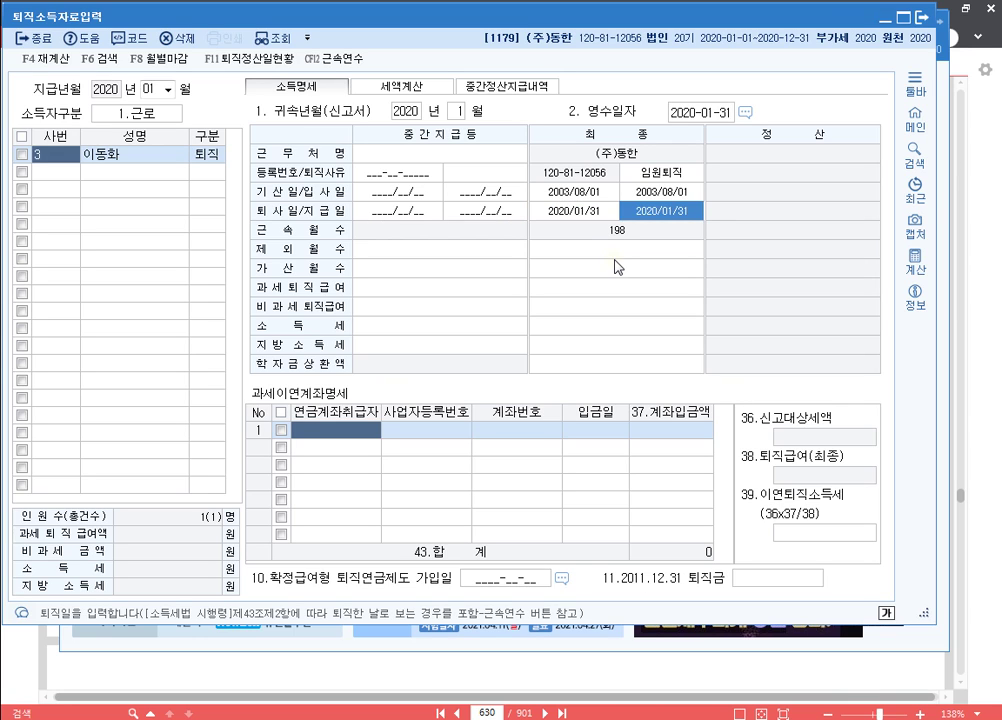
key("Return")
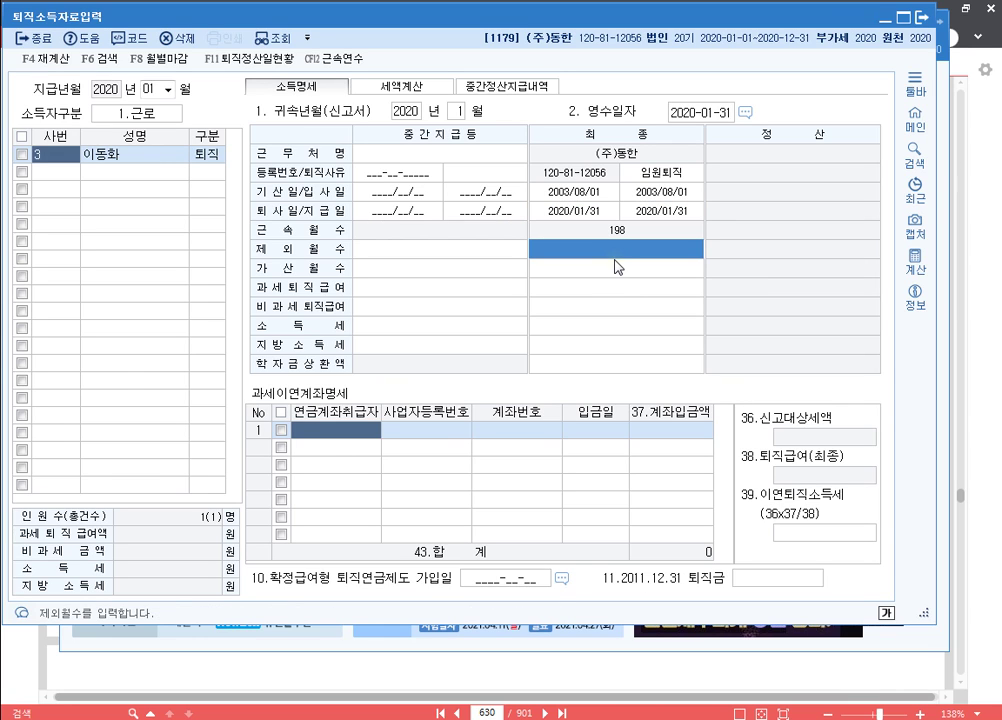
key("Return")
key("Return")
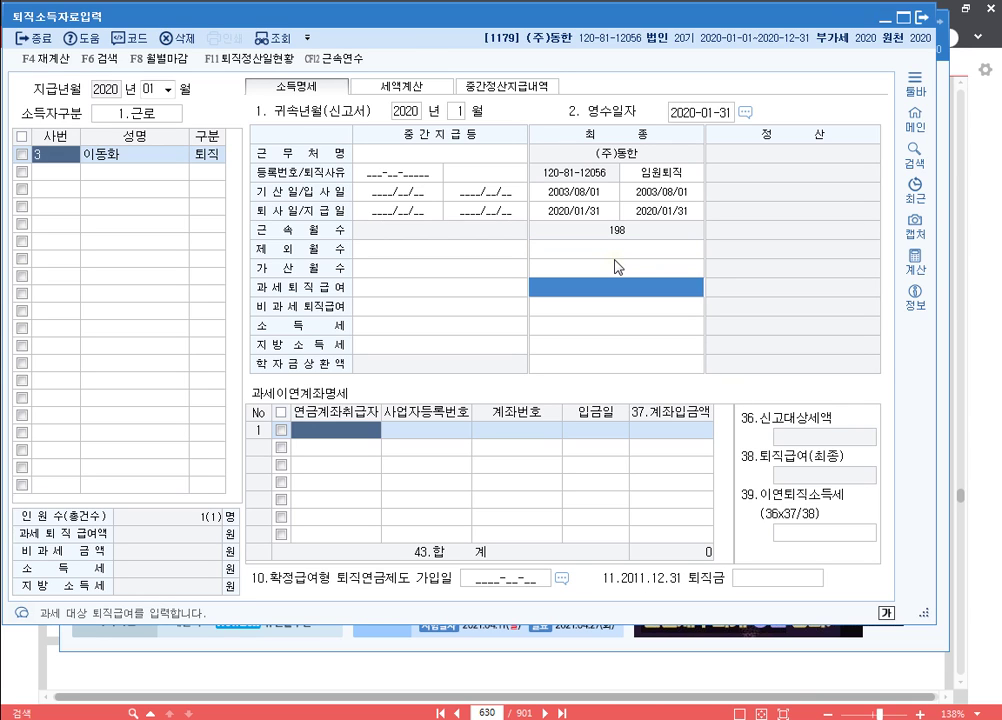
type("100000000")
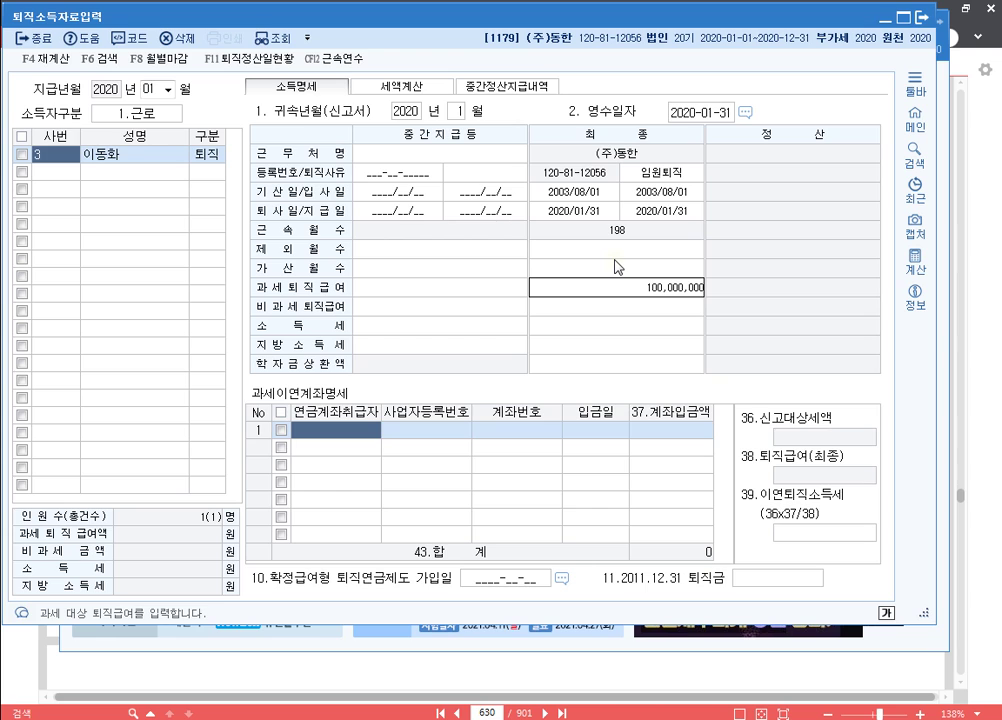
key("Return")
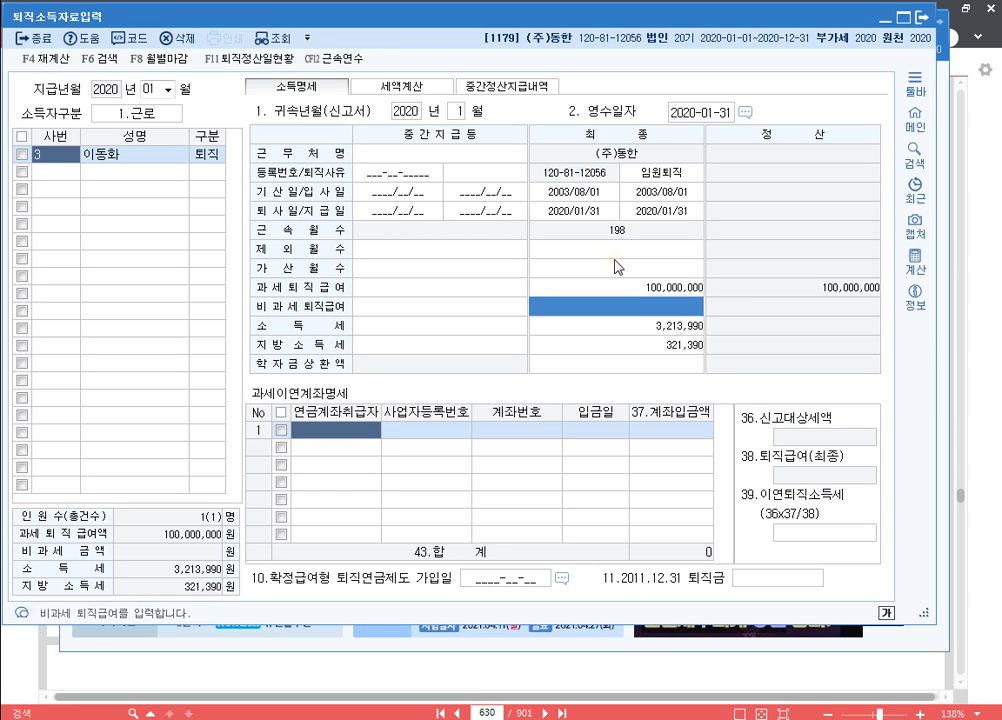
In the first 과세이연계좌명세 row, enter 삼성생명 as 연금계좌취급자 and fill in its business registration number and the account number.
left_click(345, 430)
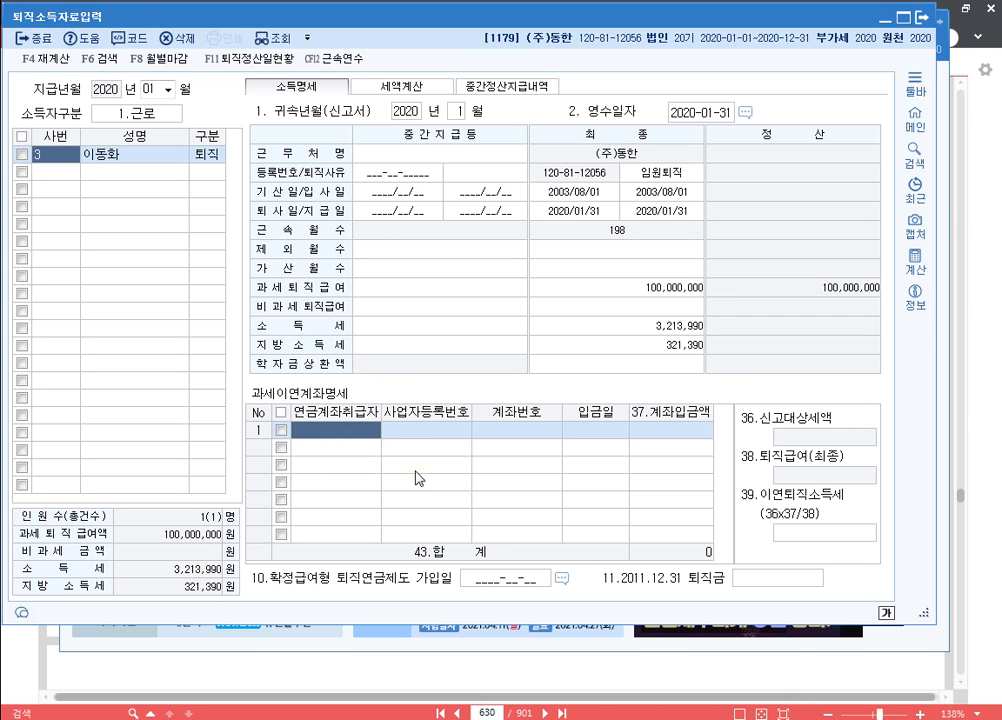
type("삼성상")
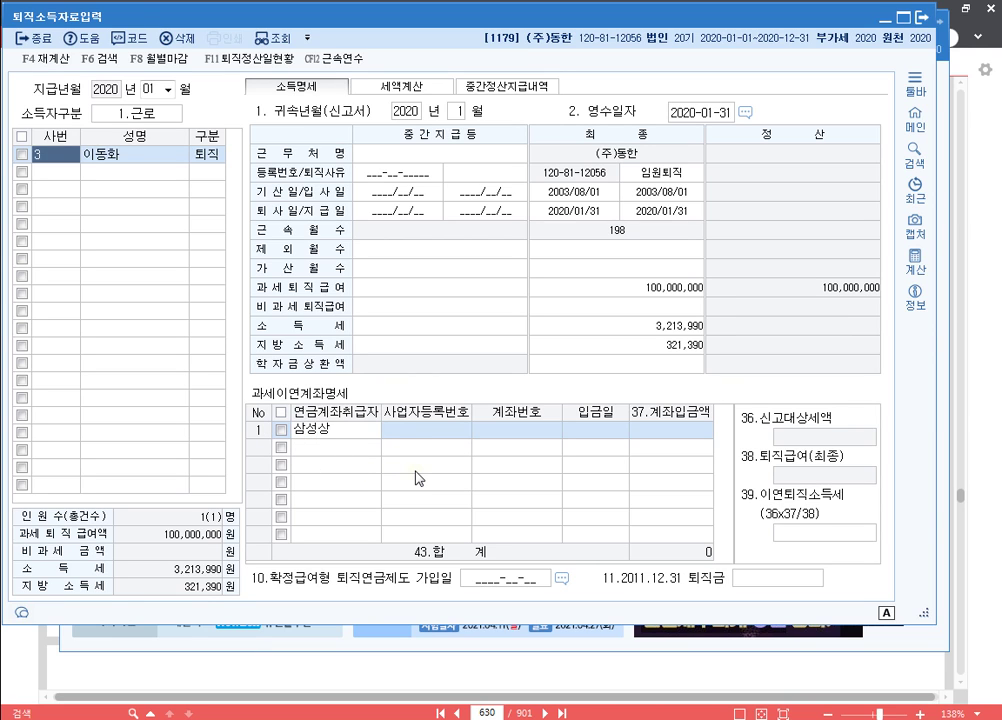
key("BackSpace")
type("생명")
key("Return")
key("Return")
type("111-")
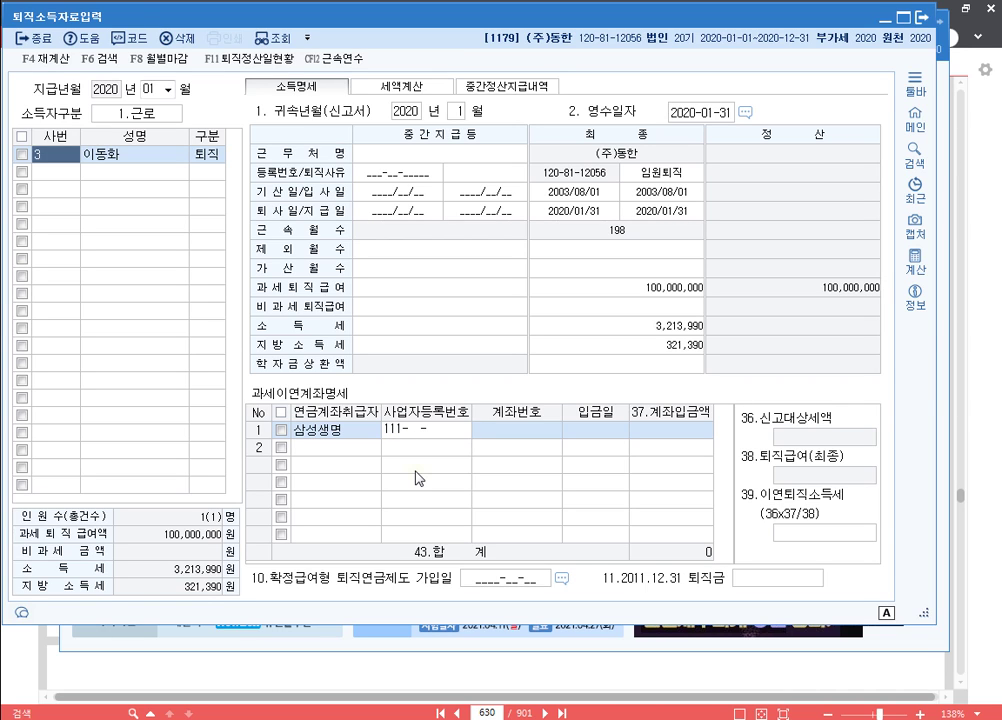
type("81-12345")
key("Return")
type("23")
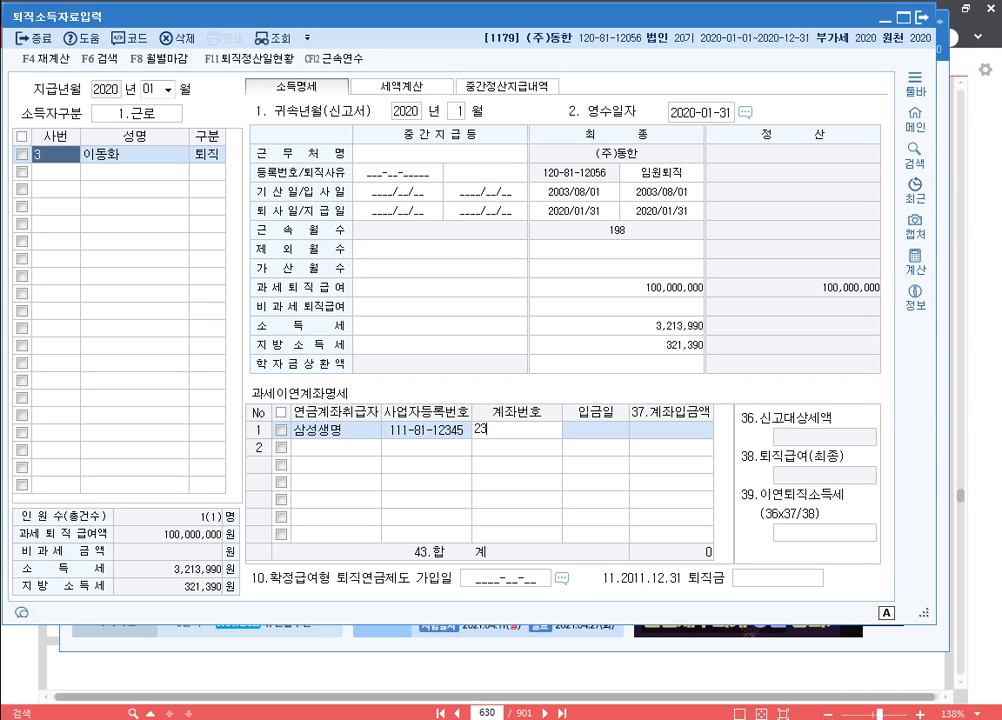
type("3-113-114")
key("Return")
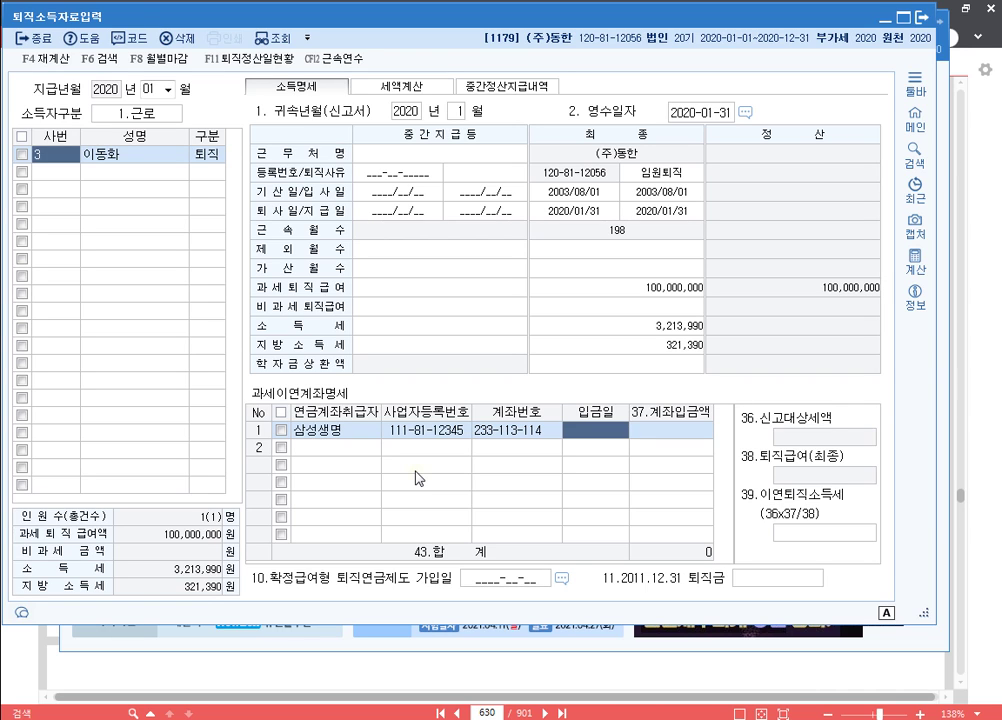
In the 삼성생명 row of 과세이연계좌명세, set 입금일 to 2020-01-31 and 계좌입금금액 to 70,000,000, and close 퇴직소득자료입력.
type("2020-01-")
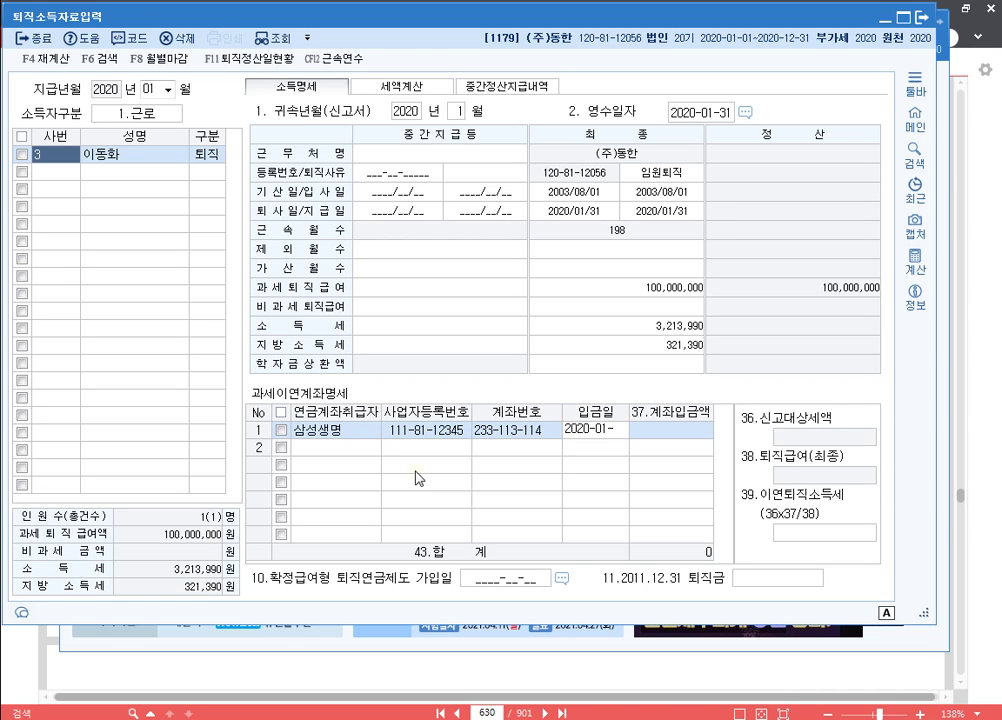
type("31")
key("Return")
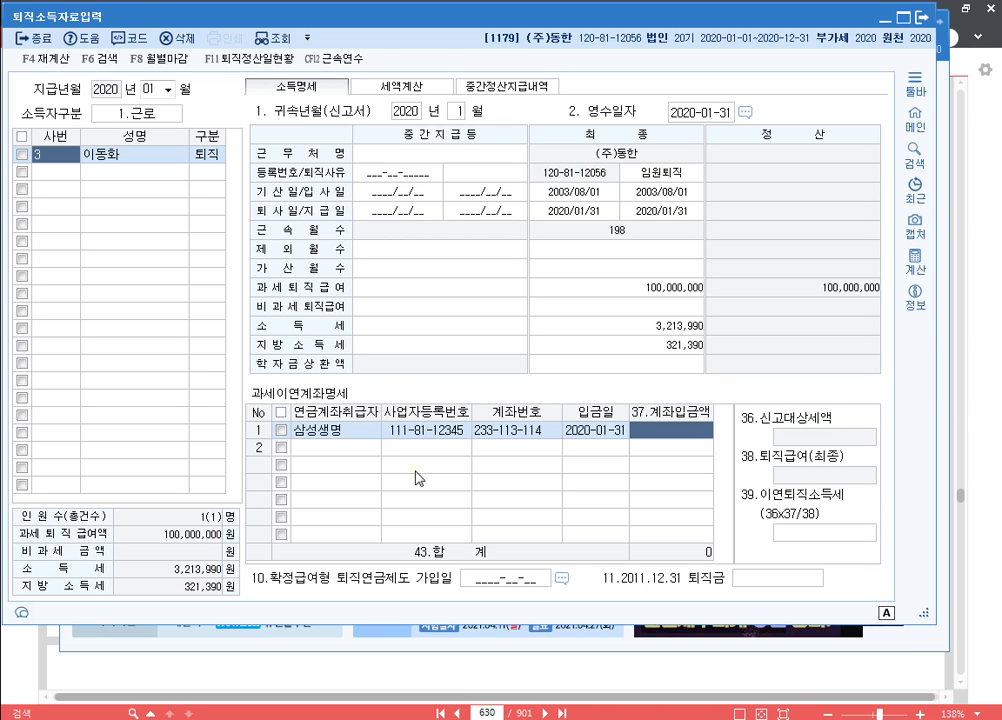
type("70000000")
key("Return")
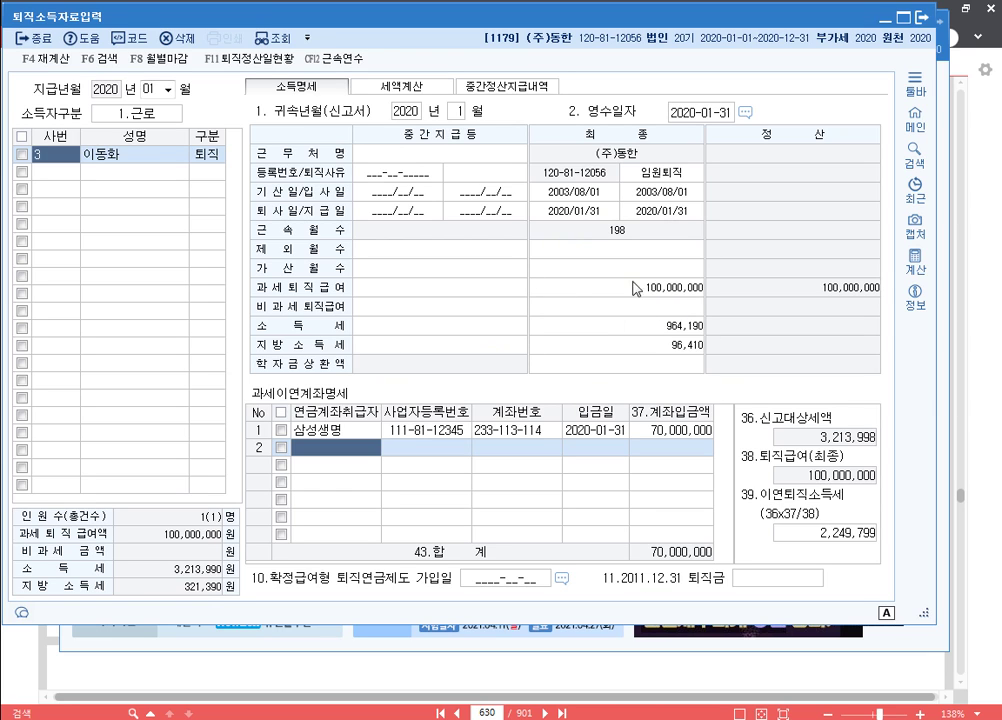
left_click(927, 22)
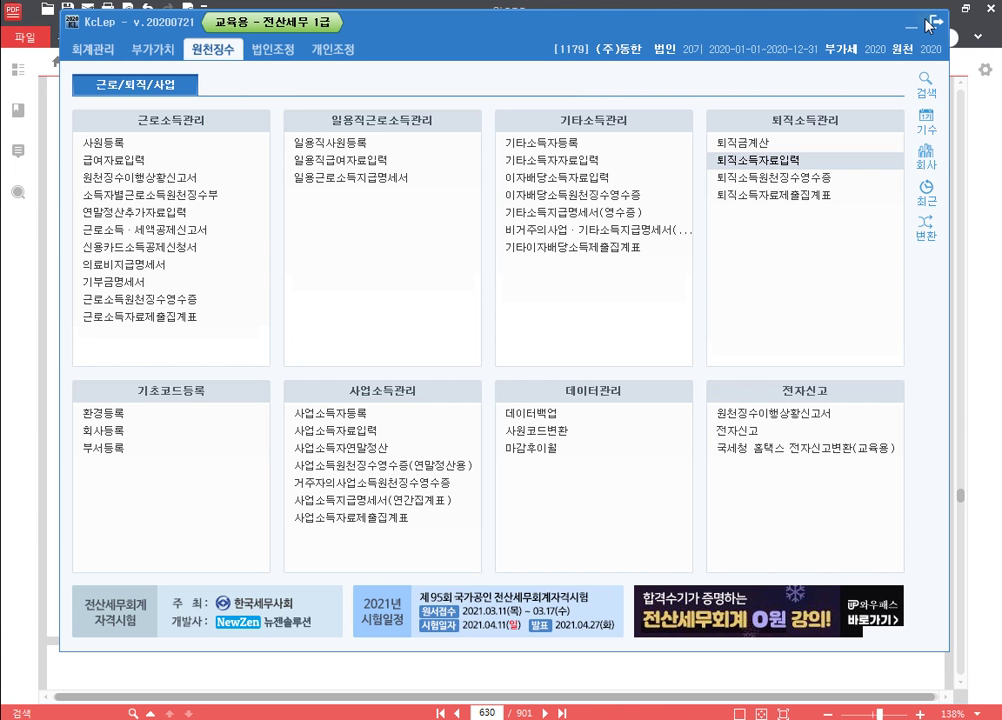
Review the 퇴직소득원천징수영수증 for 지급년월 2020-01 through 2020-01, and close it.
left_click(818, 180)
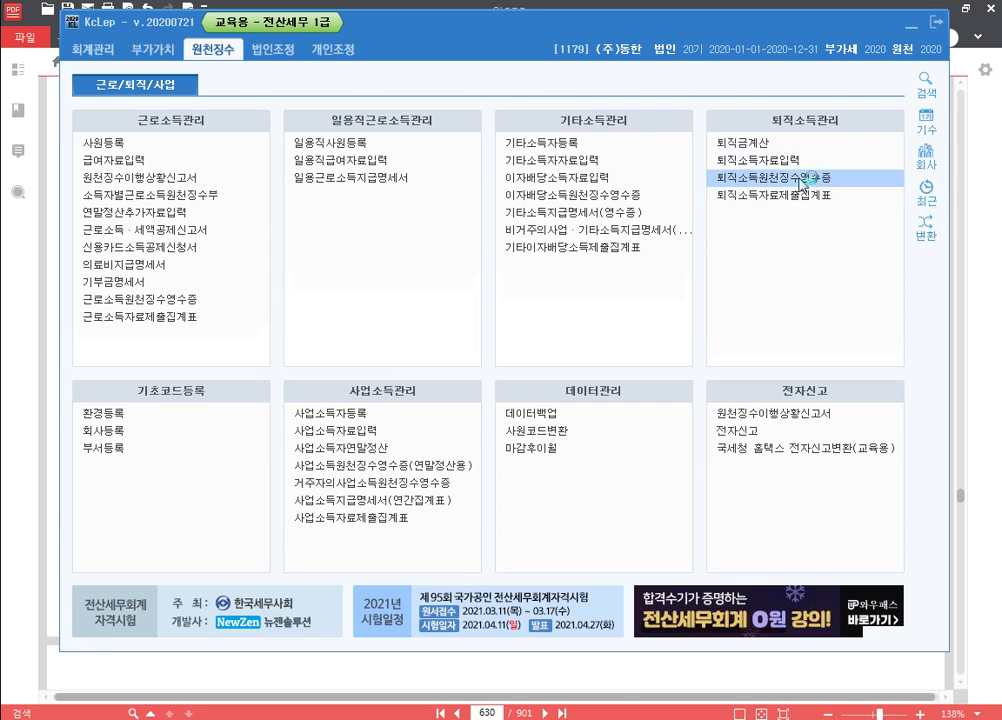
type("1")
key("Return")
type("1")
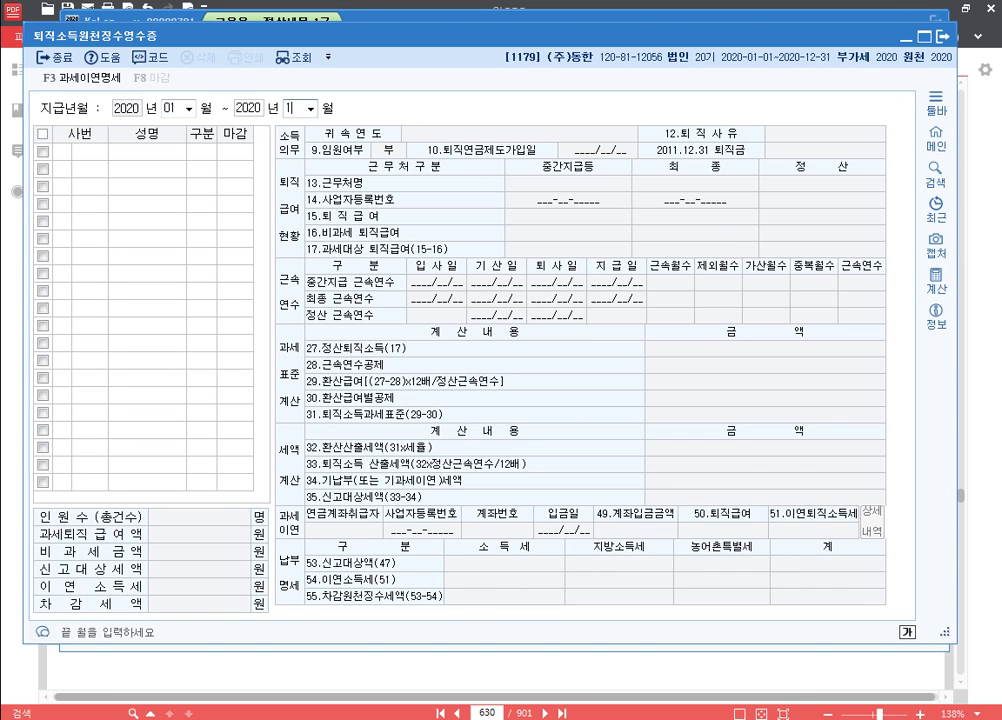
key("Return")
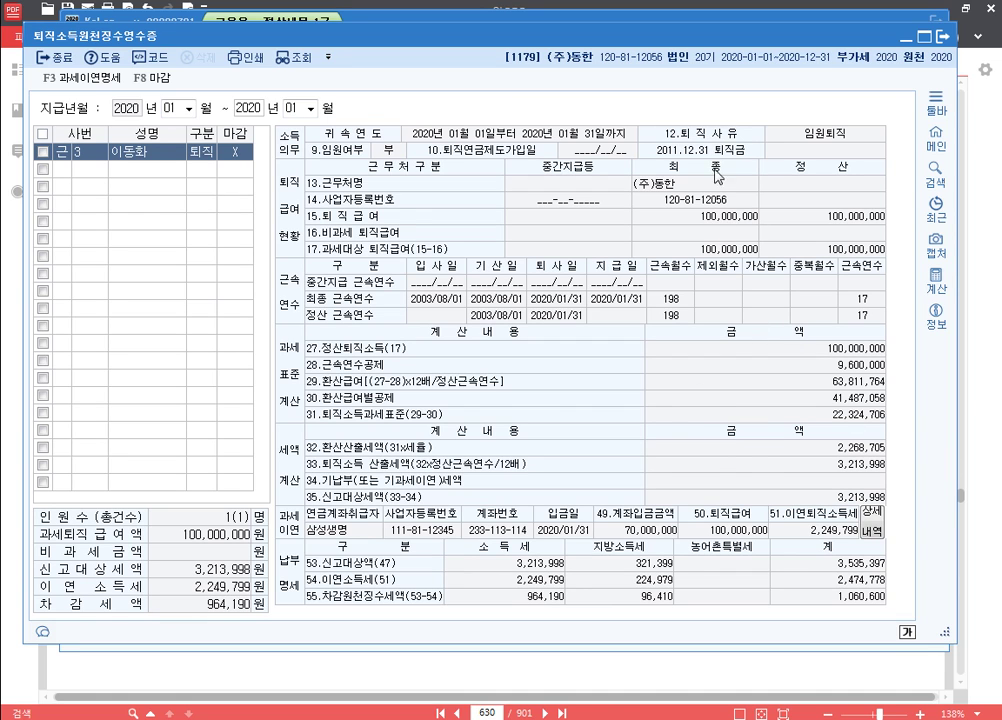
left_click(944, 40)
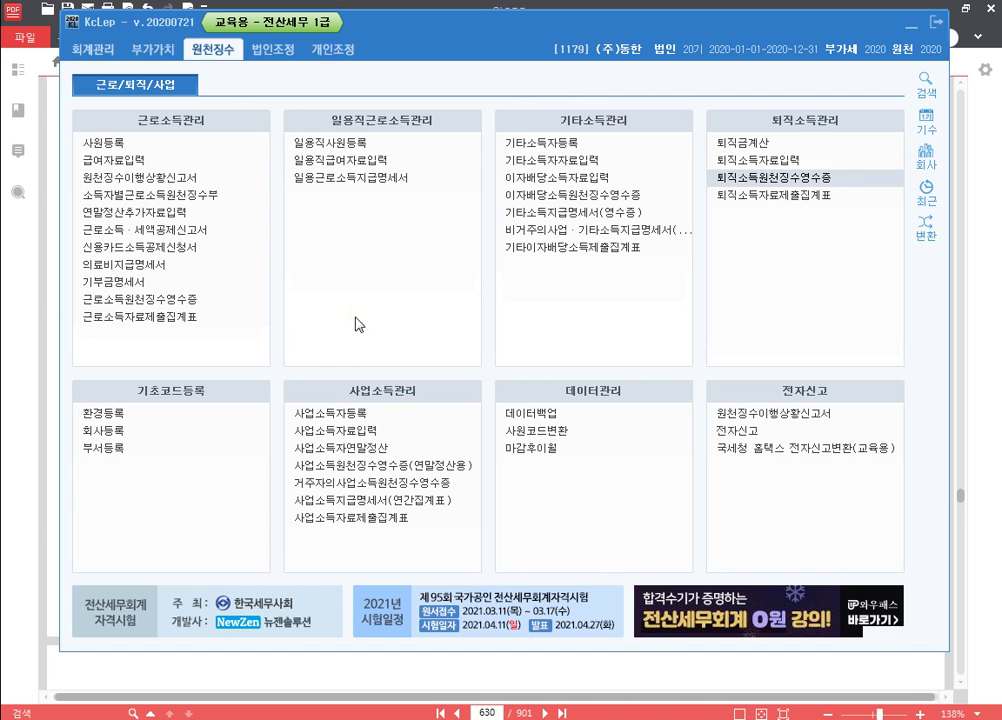
Open 원천징수이행상황신고서 and set 귀속기간 from January 2020 to January 2020.
left_click(193, 178)
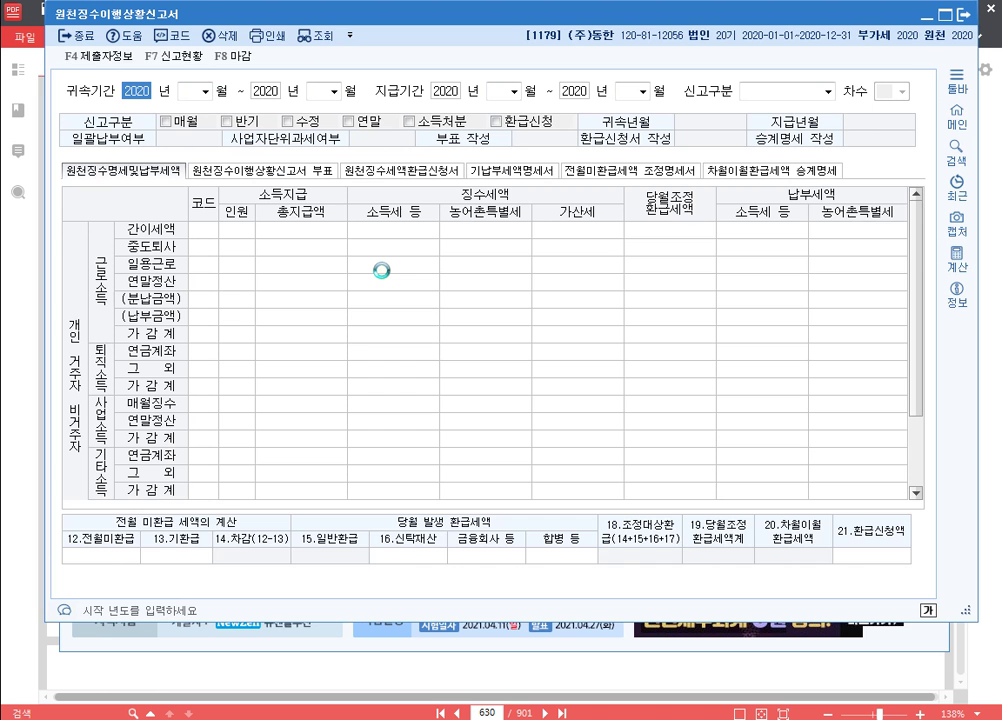
key("Return")
type("1")
key("Return")
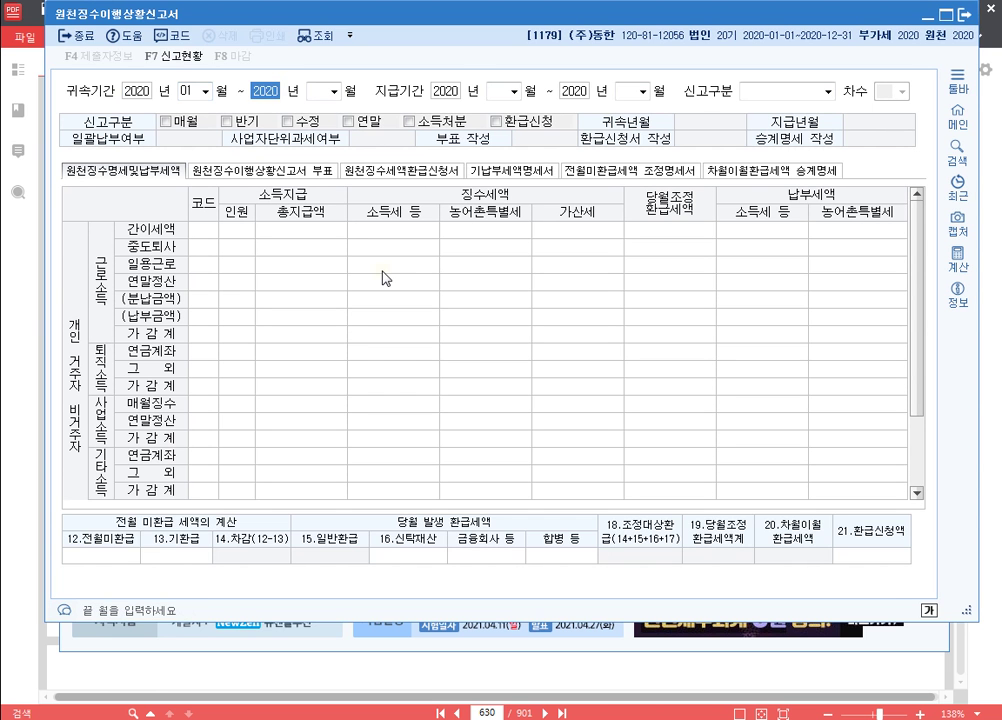
key("Return")
type("1")
key("Return")
Set 지급기간 to January 2020 only, load the return as 1.정기신고, and check 총지급액 in rows A02 and A22.
key("Return")
type("1")
type("01")
key("Return")
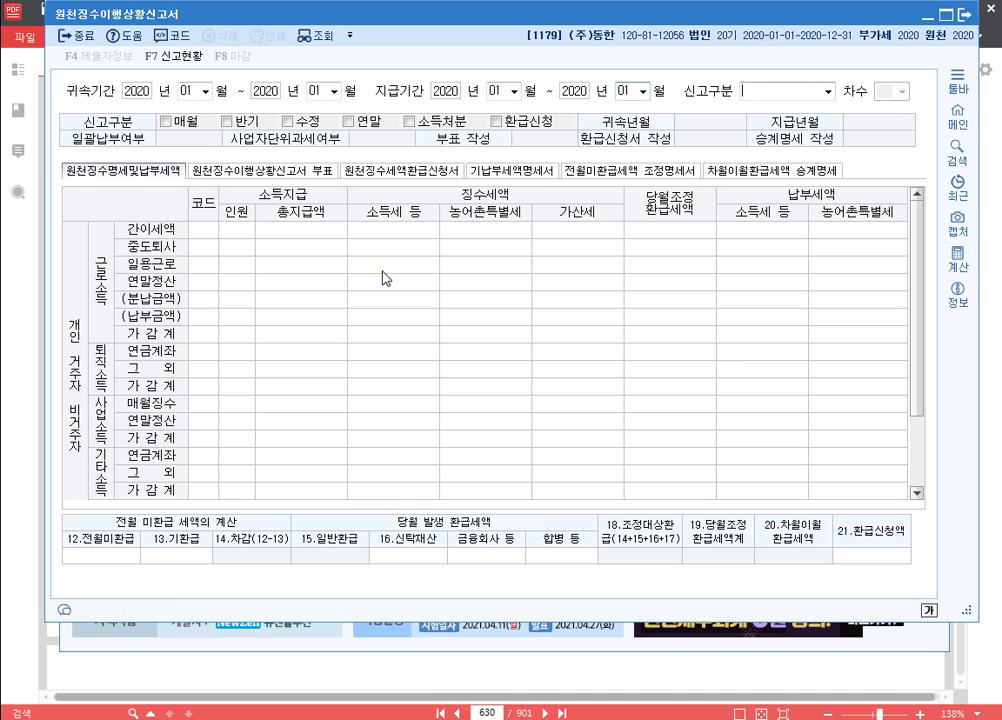
key("Return")
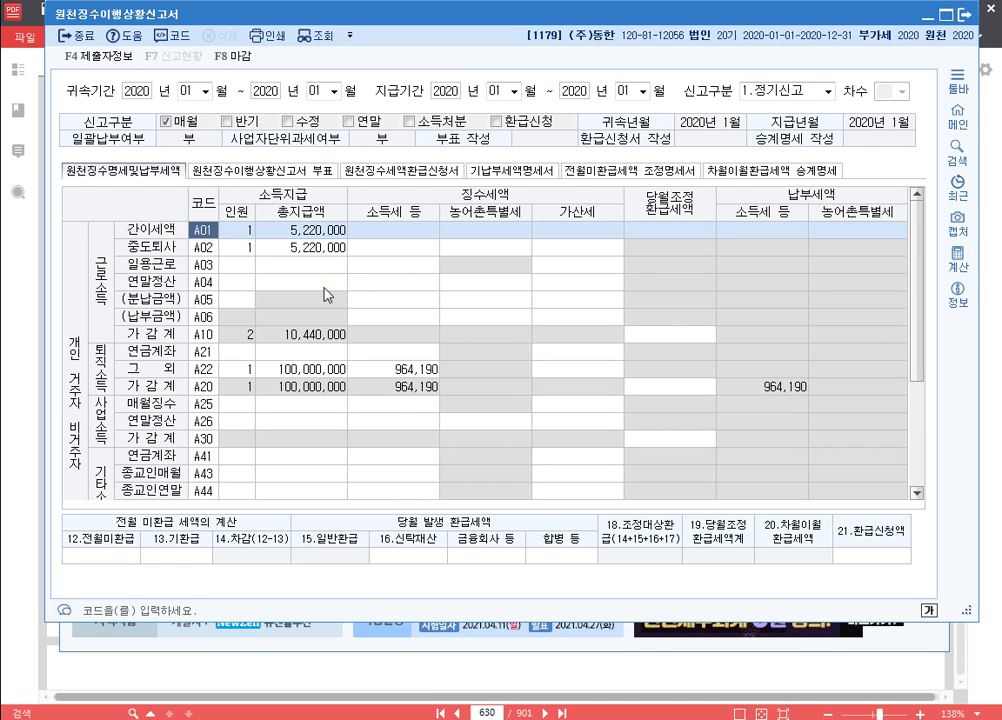
left_click(327, 250)
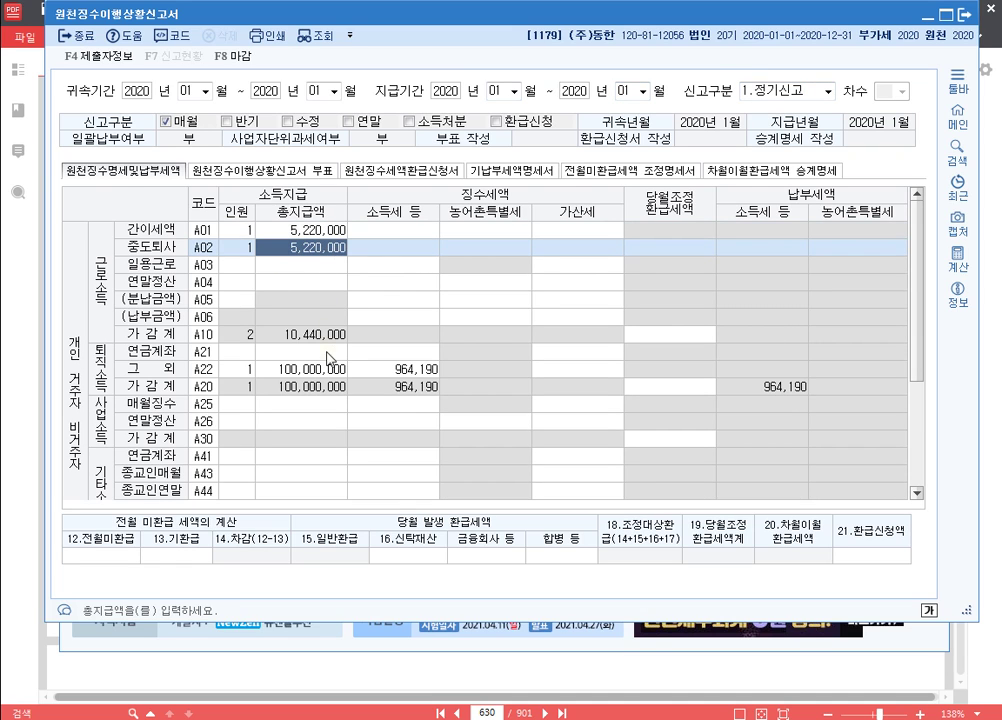
left_click(315, 370)
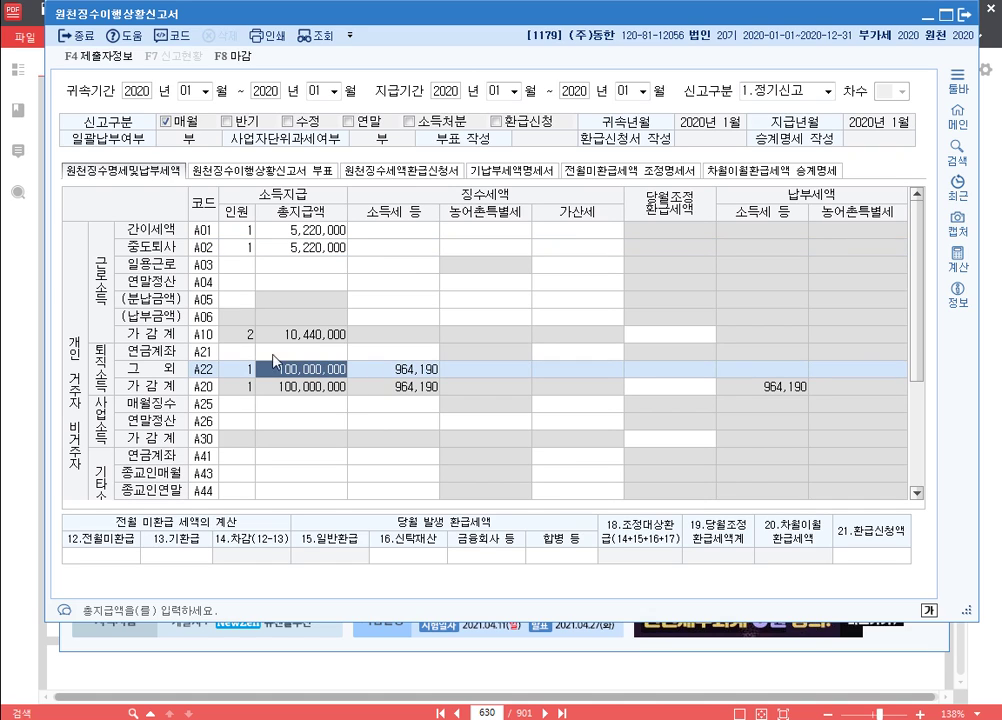